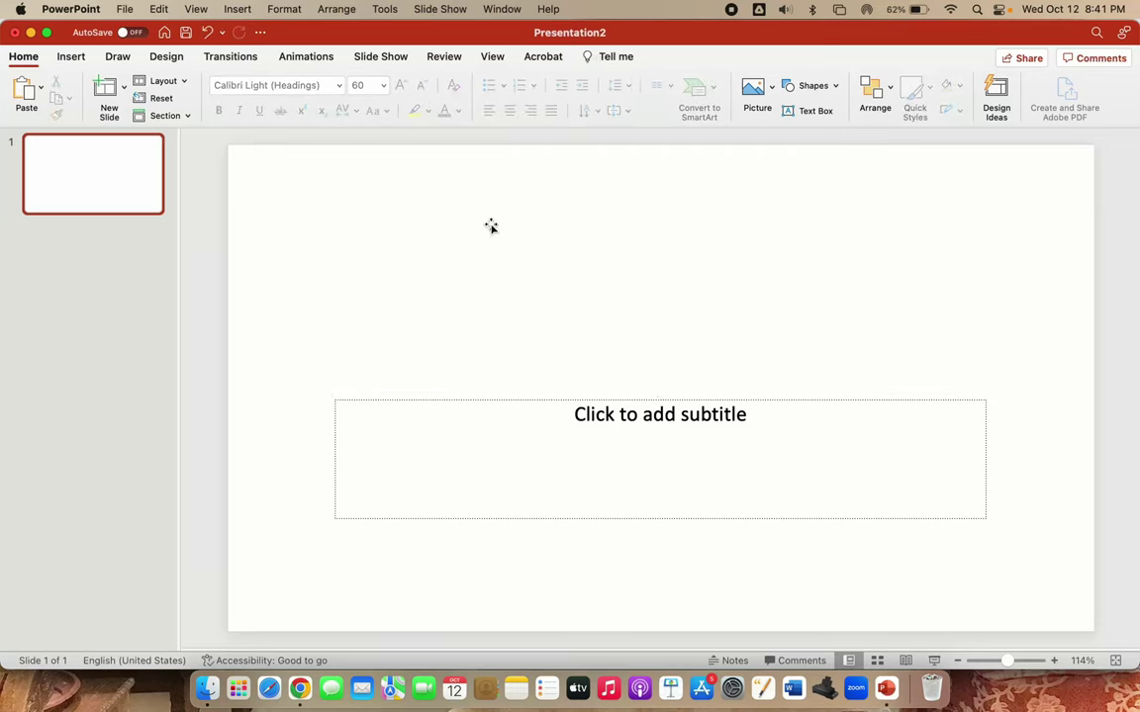
Delete the empty subtitle box and draw a large parallelogram covering the slide's left side
left_click(511, 401)
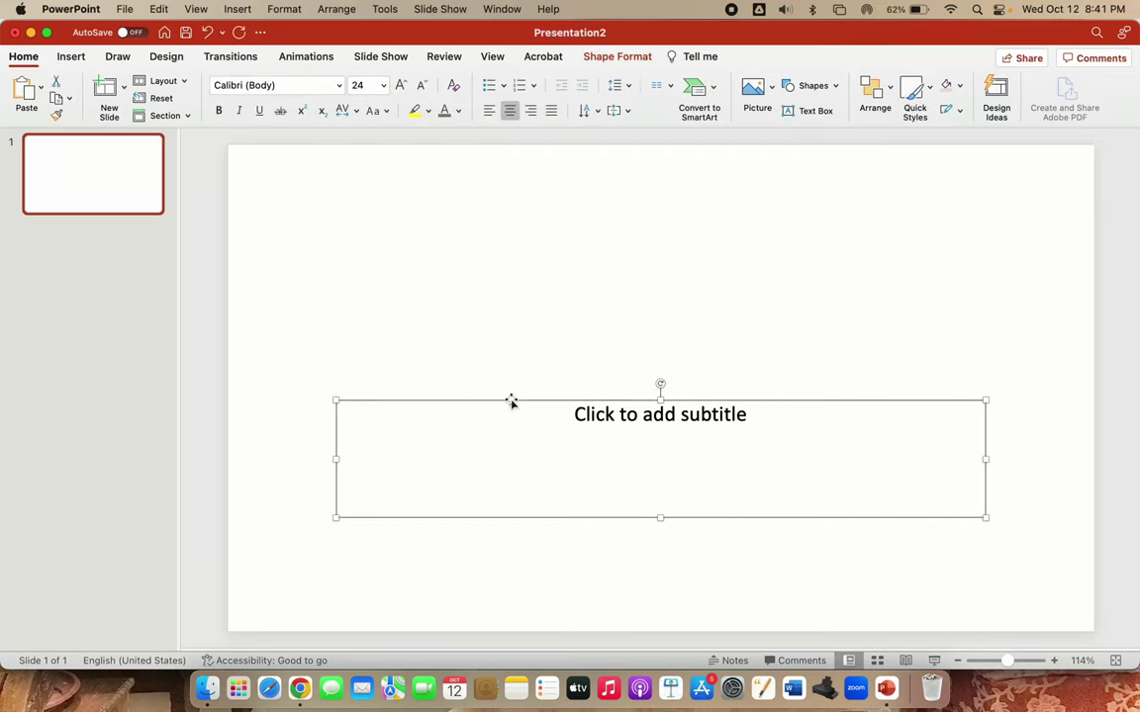
key("Delete")
left_click(60, 54)
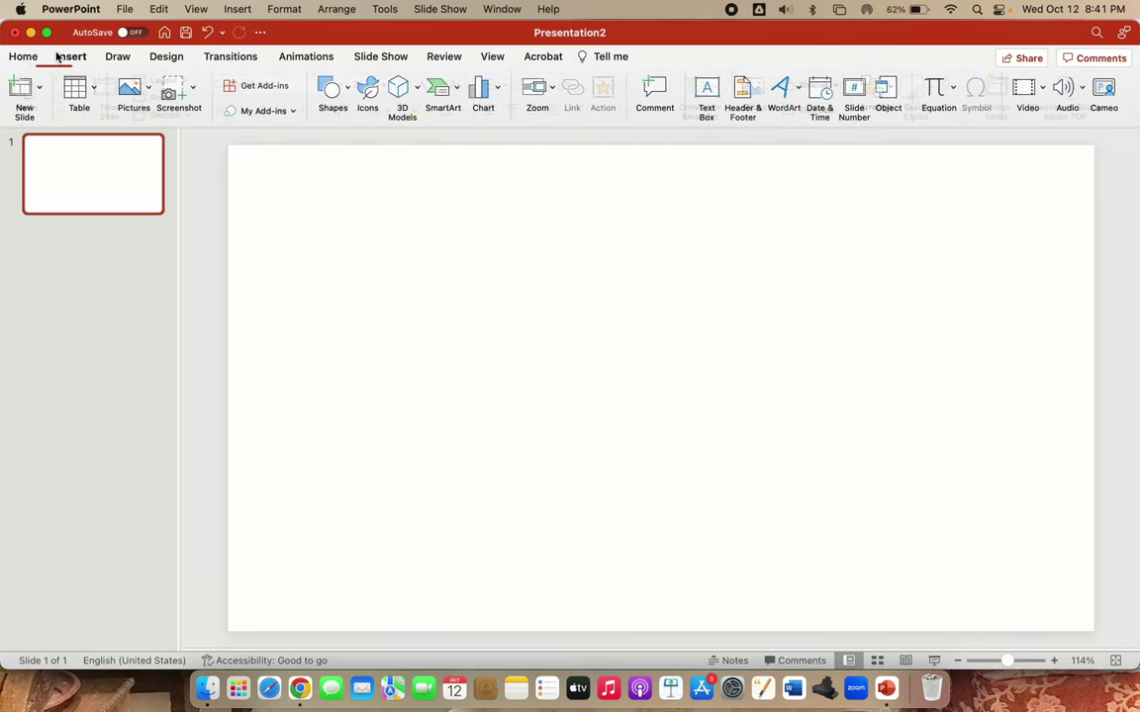
left_click(354, 92)
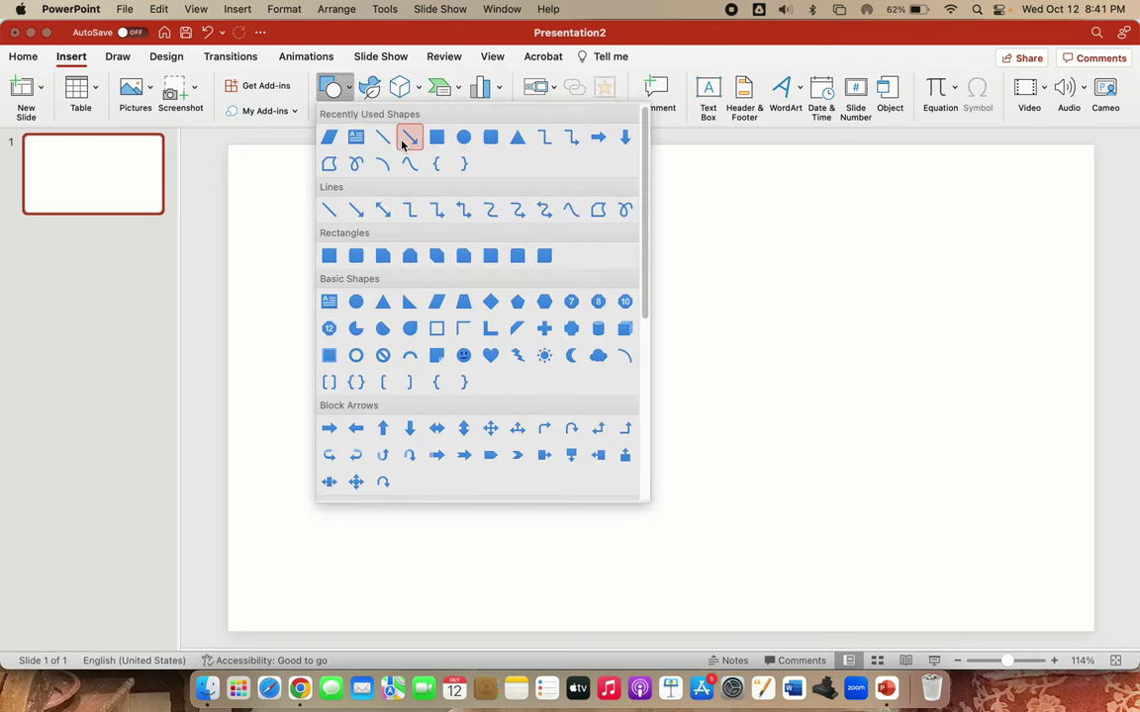
left_click(328, 136)
left_click_drag(276, 141, 841, 643)
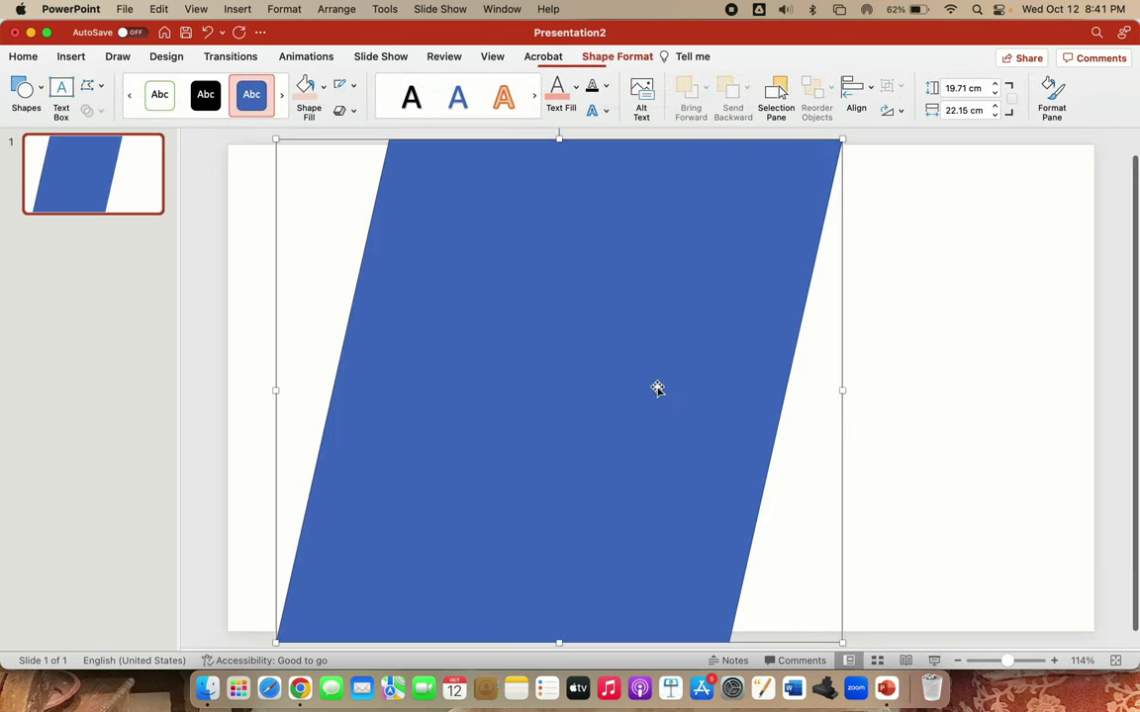
left_click_drag(656, 387, 589, 393)
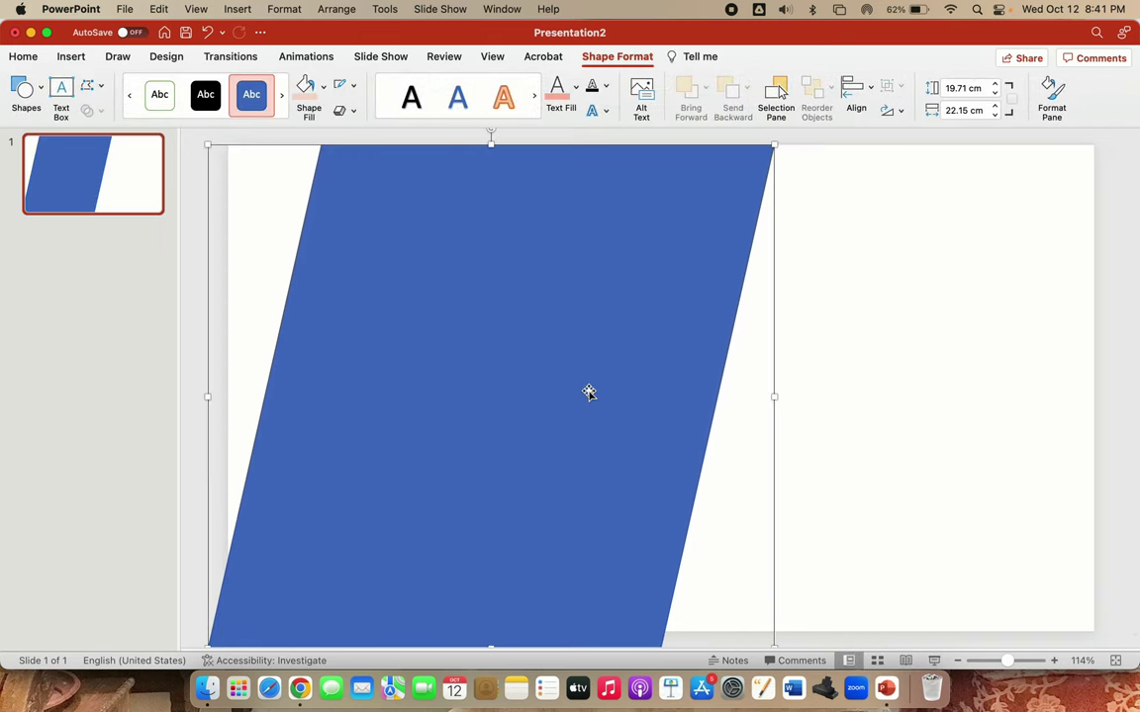
Fill the parallelogram with a pale light pink custom colour
left_click(323, 86)
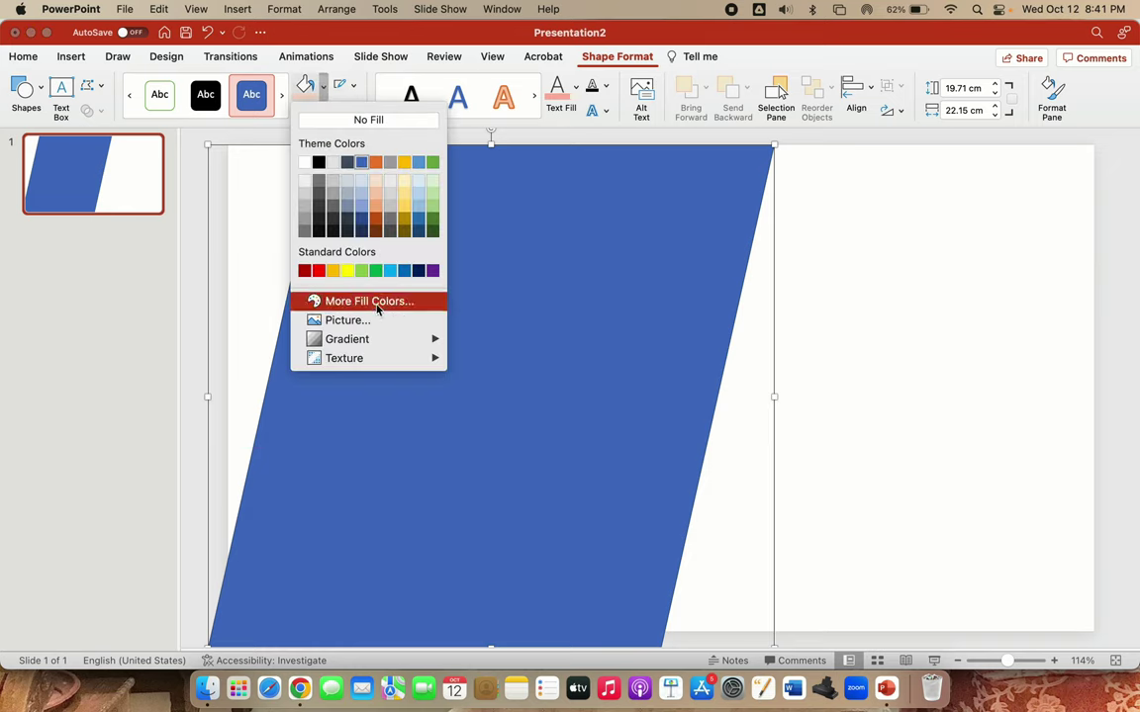
left_click(377, 307)
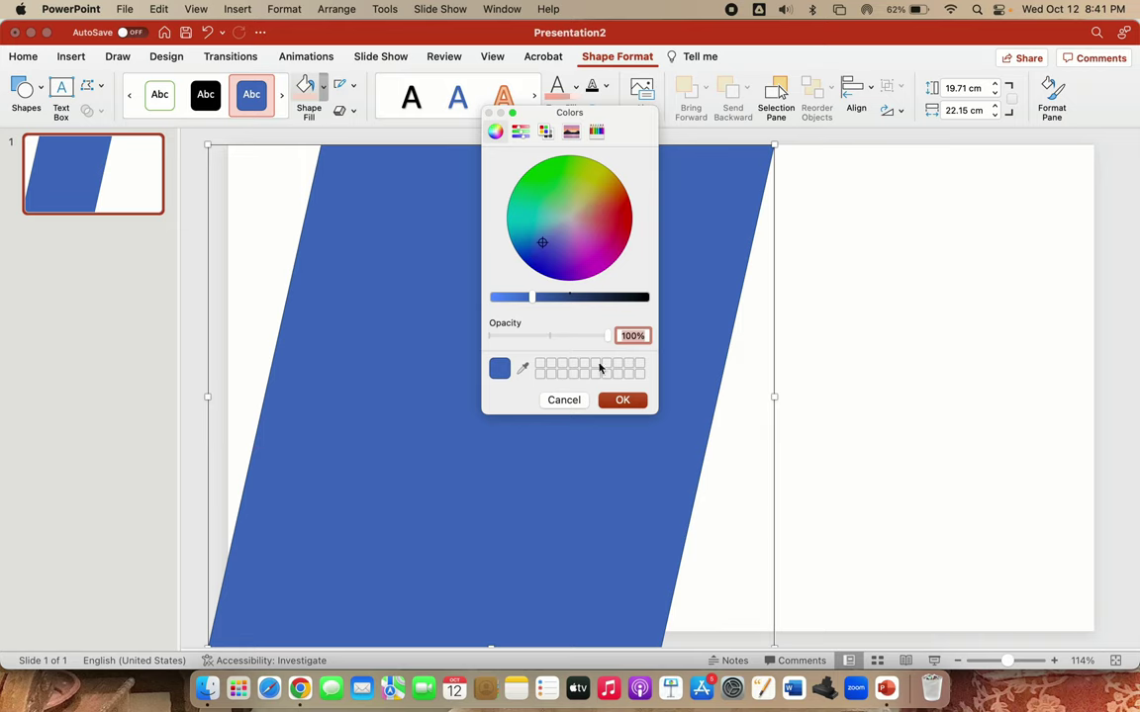
left_click(582, 217)
left_click_drag(529, 302, 484, 305)
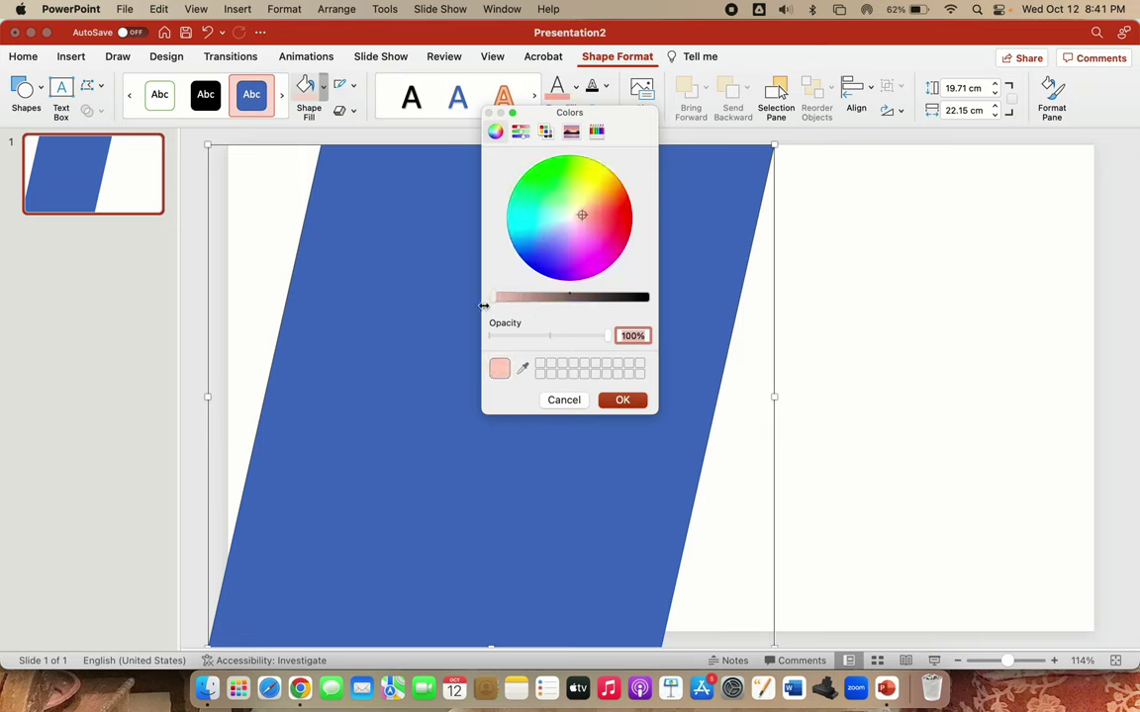
left_click(618, 403)
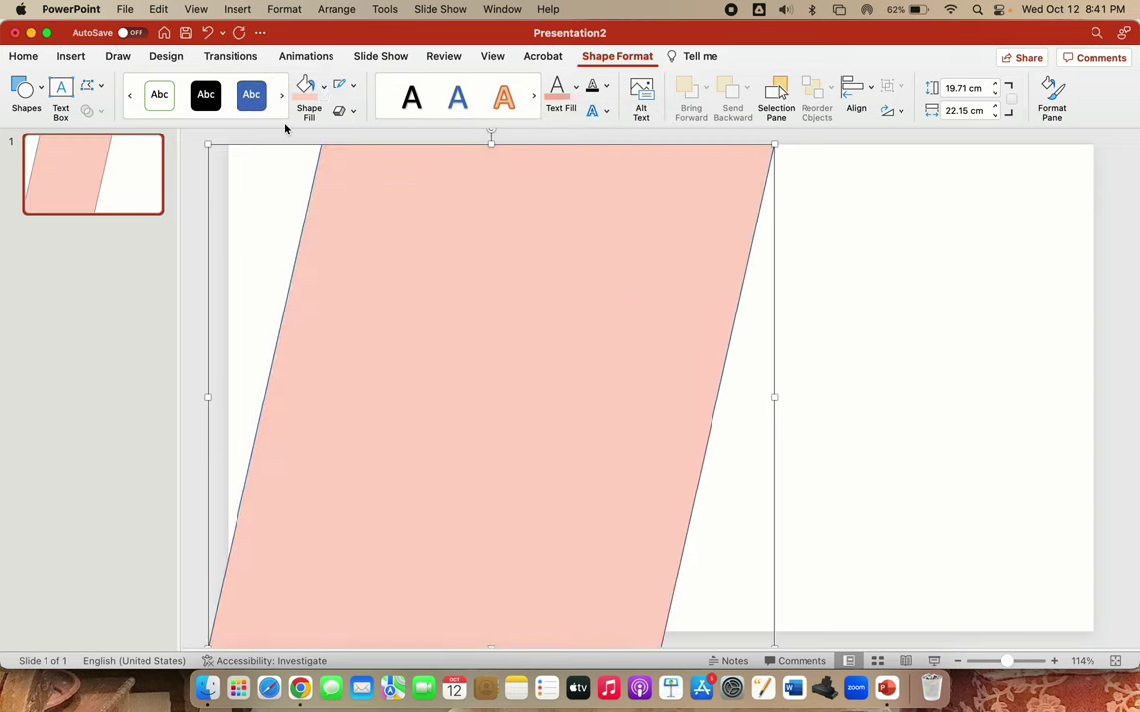
Remove the parallelogram's outline
left_click(353, 85)
left_click(406, 112)
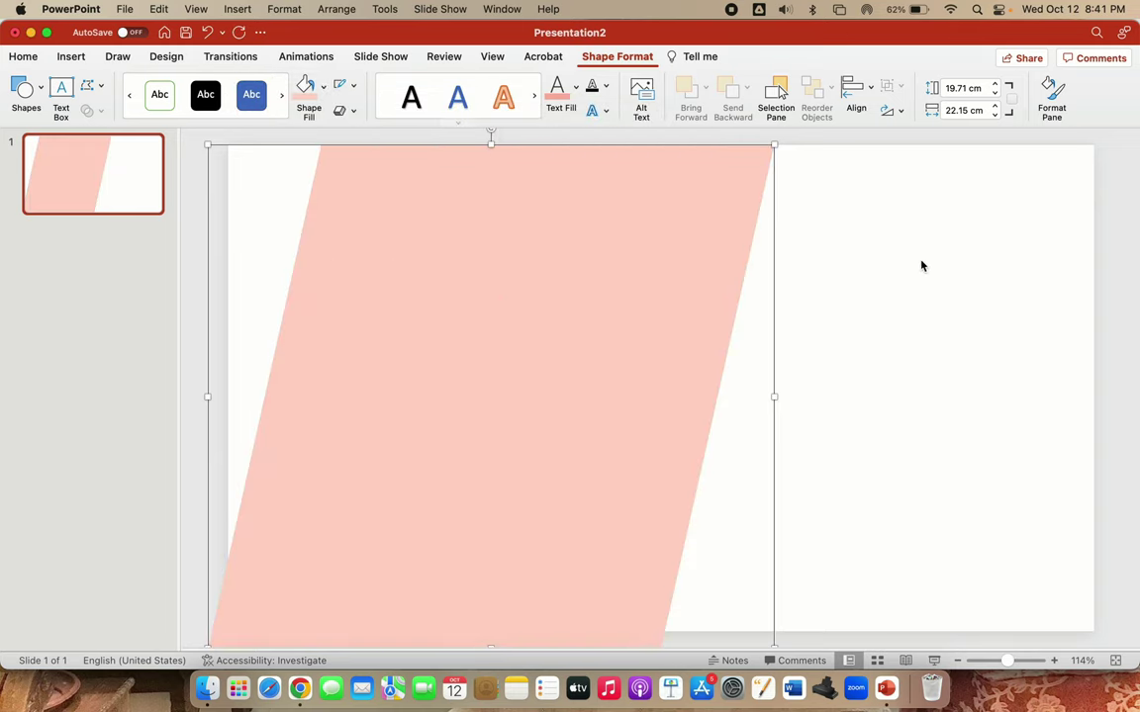
left_click(921, 265)
left_click(555, 282)
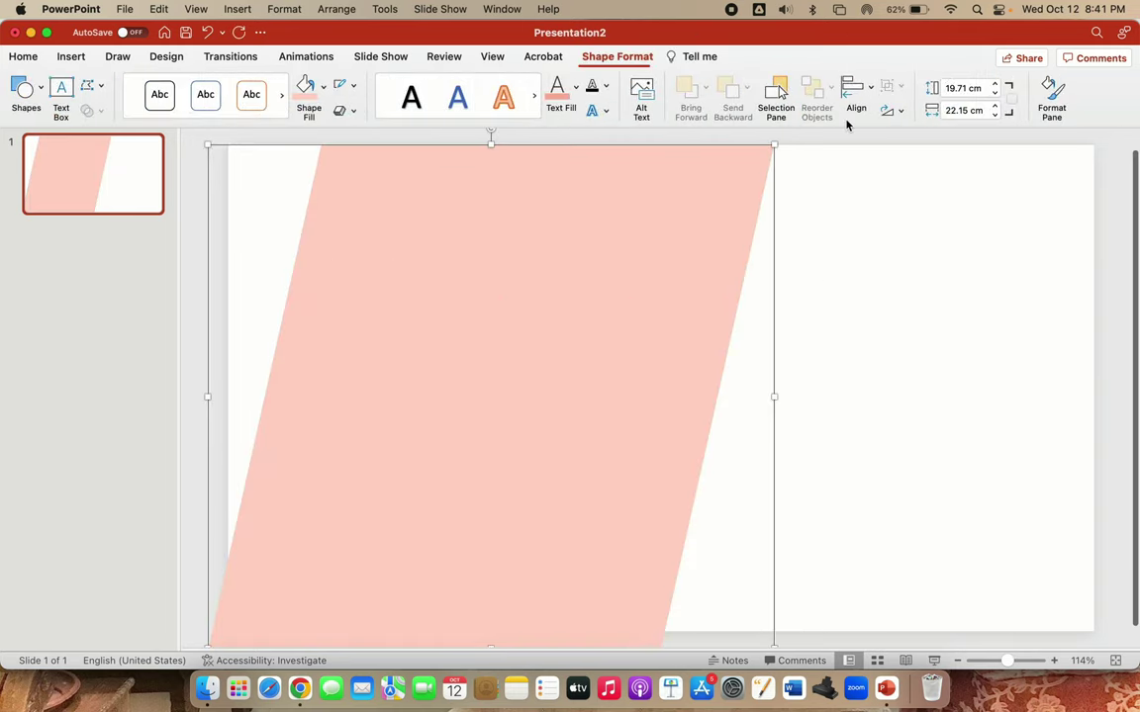
Set the pink fill to 41% transparency in Format Shape
right_click(679, 181)
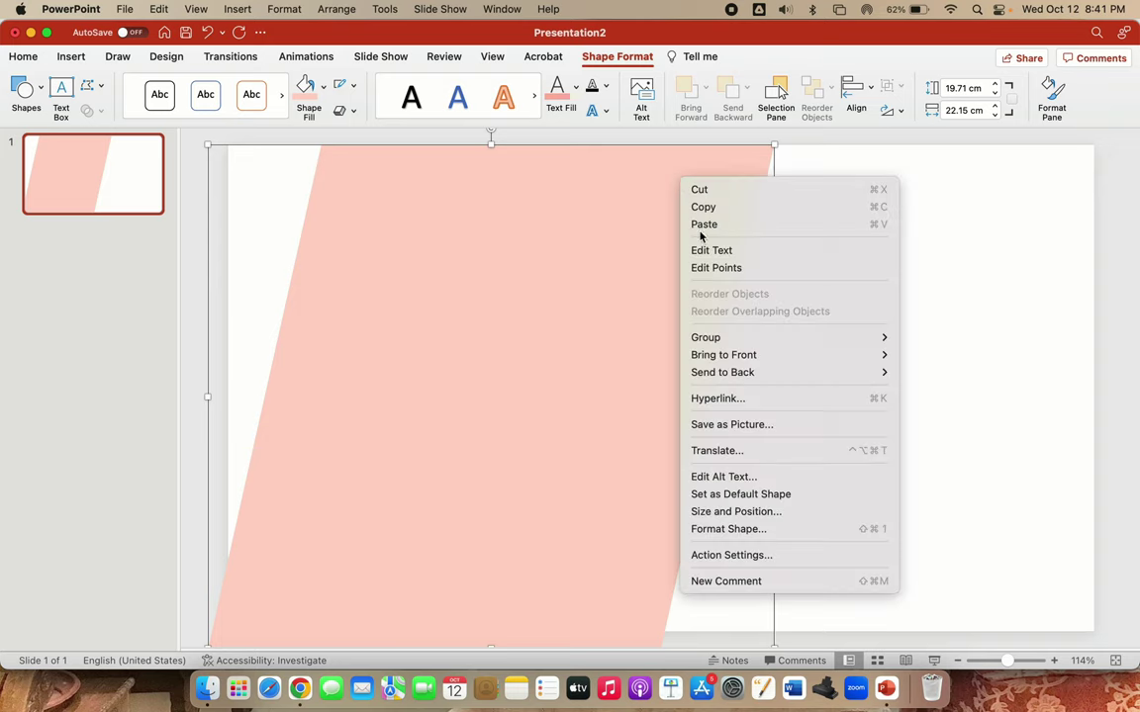
left_click(761, 530)
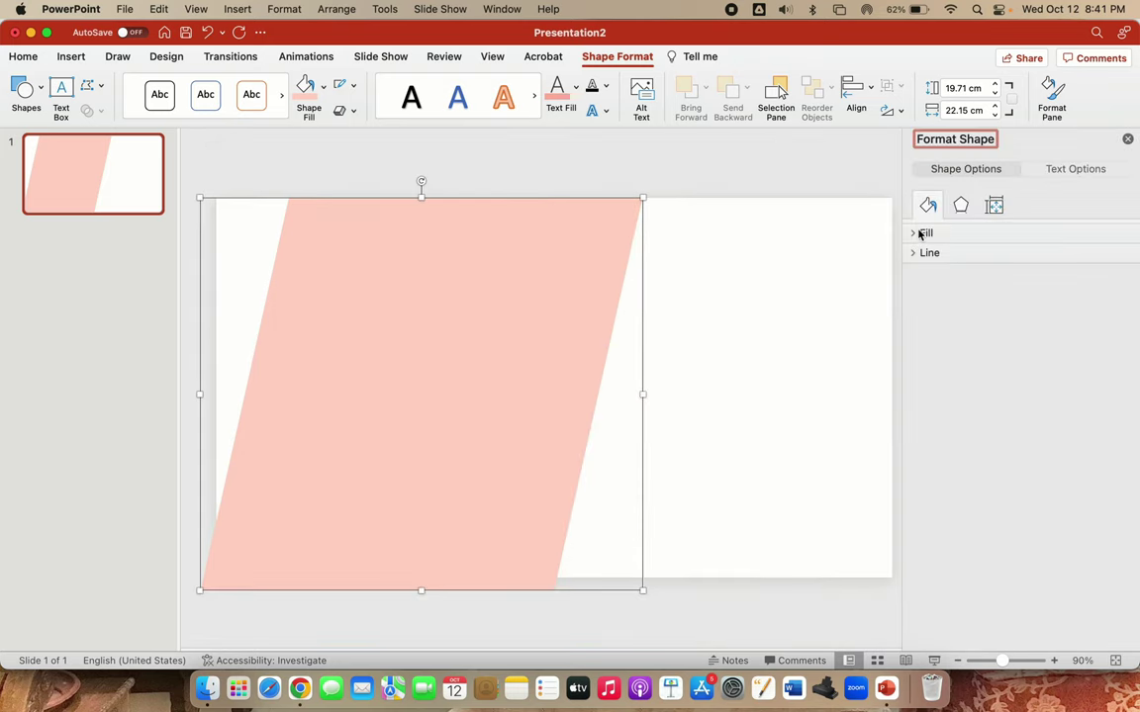
left_click(916, 234)
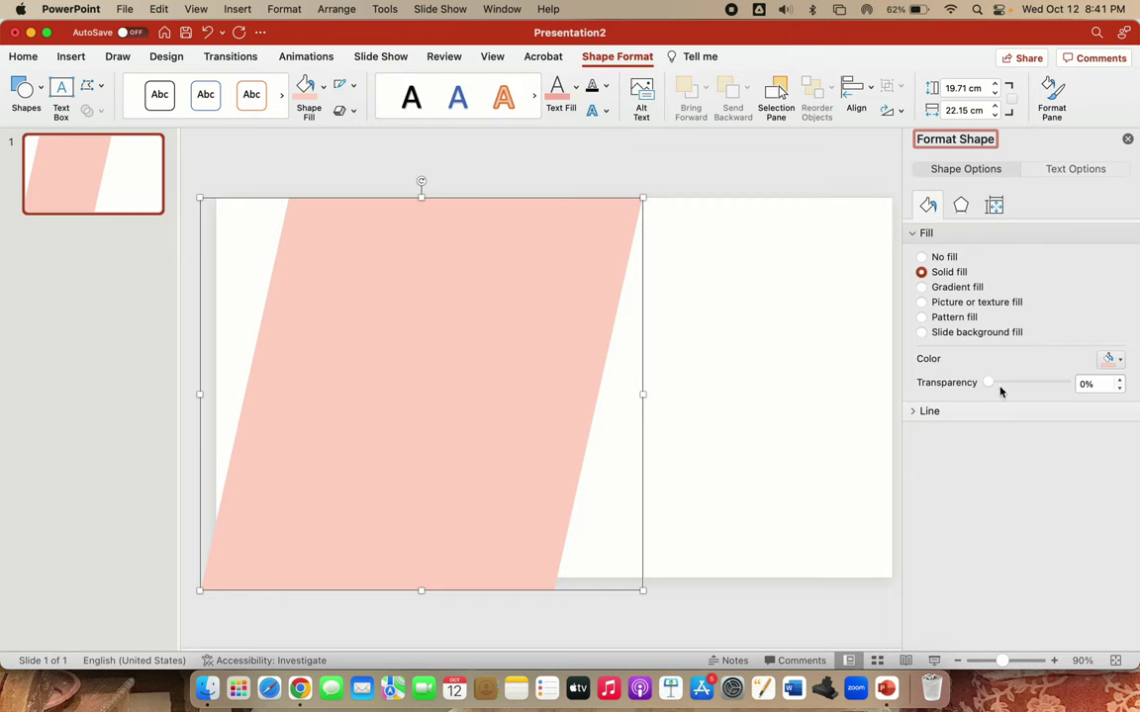
left_click_drag(1013, 388, 1024, 388)
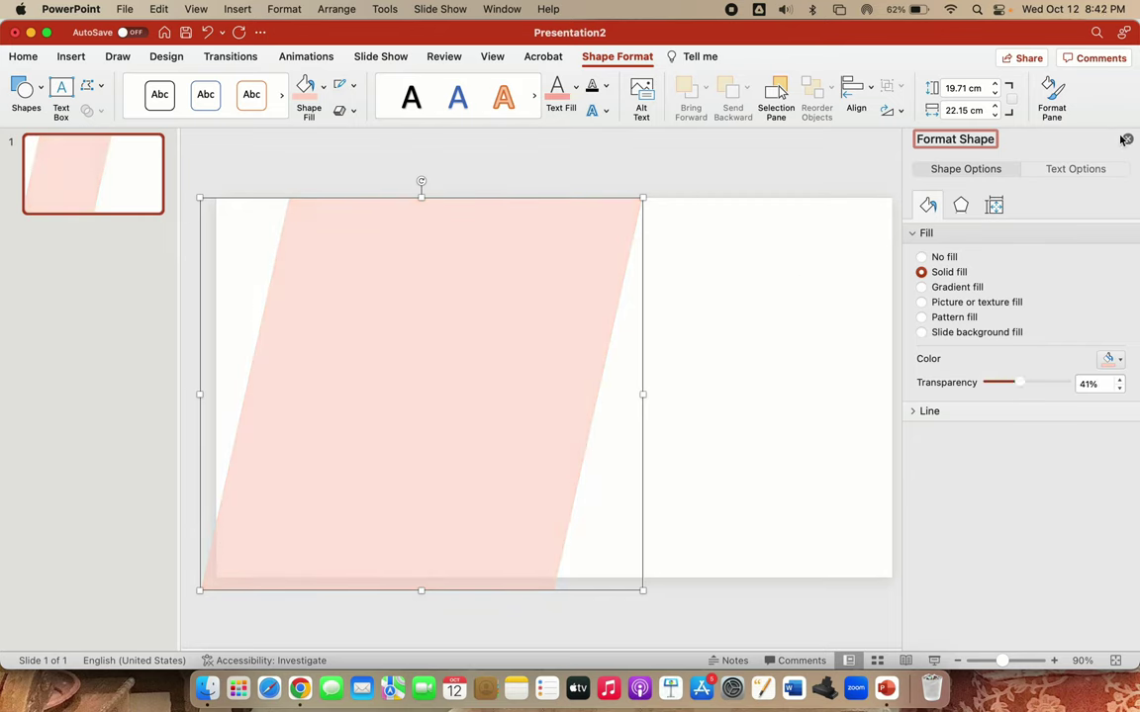
left_click(69, 56)
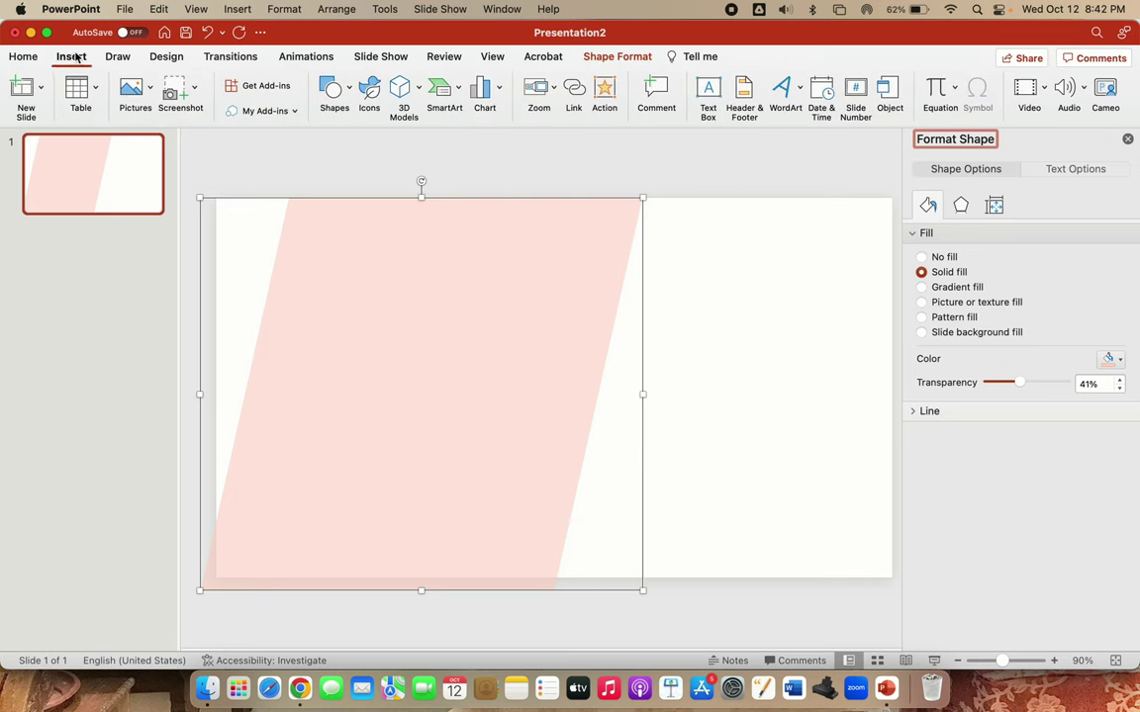
Insert a portrait photo from the Photos library onto the slide
left_click(128, 103)
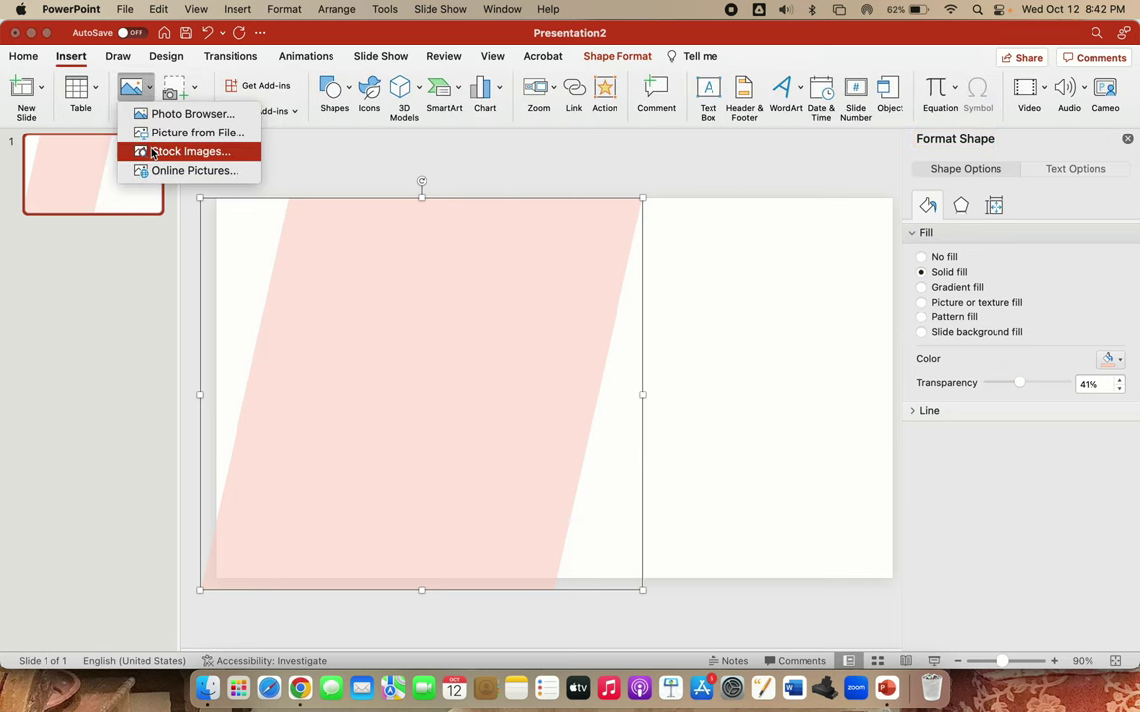
left_click(156, 132)
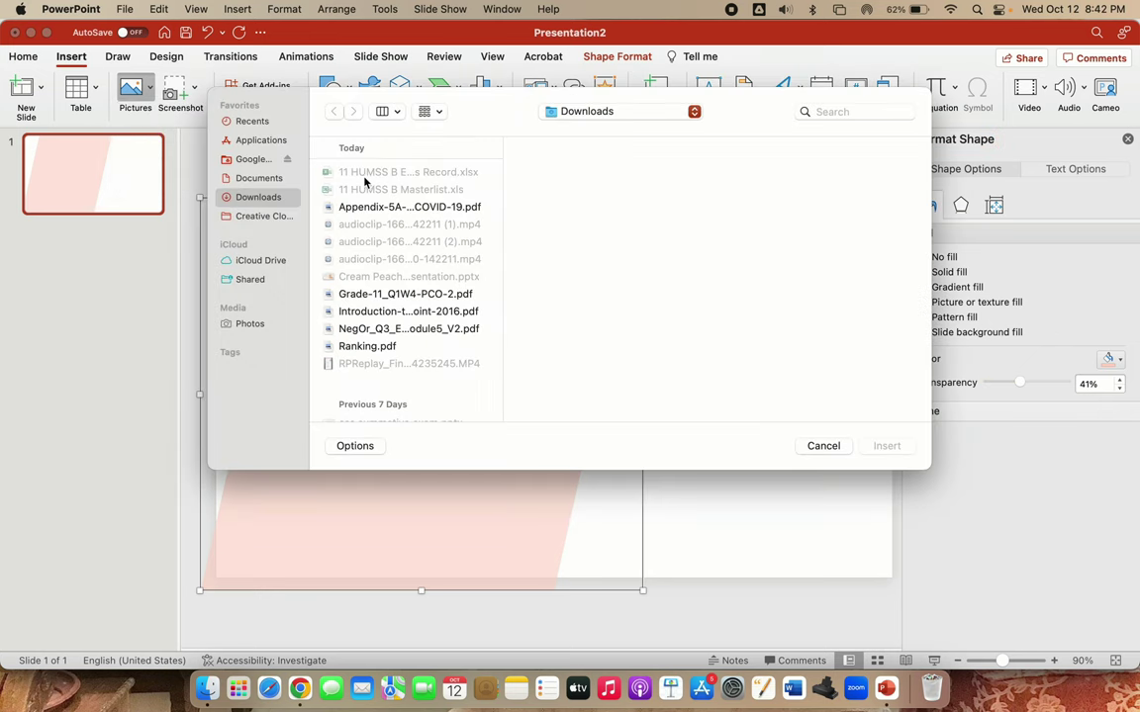
left_click(249, 325)
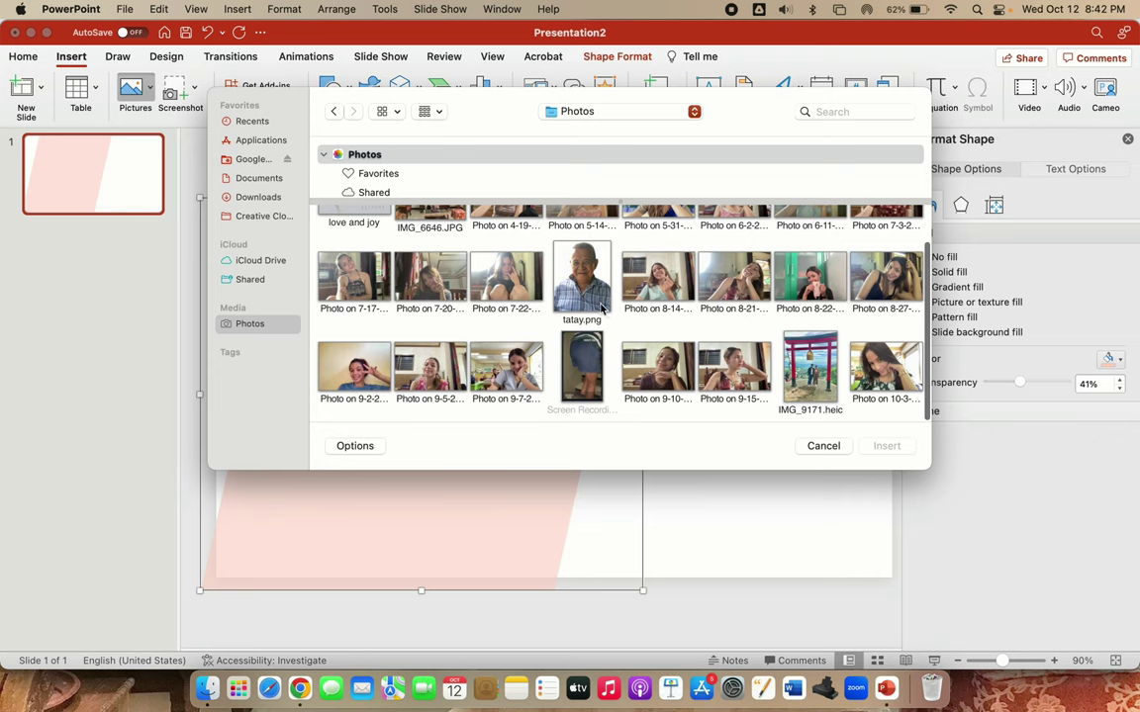
scroll(582, 306, "up", 2)
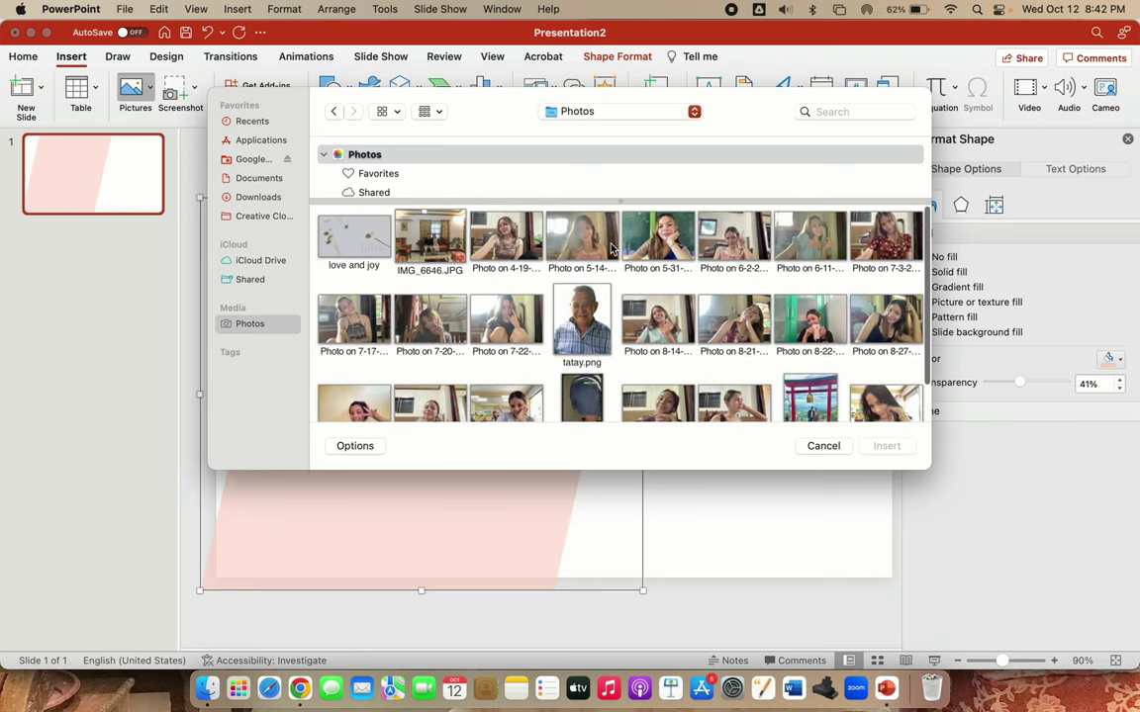
left_click(663, 248)
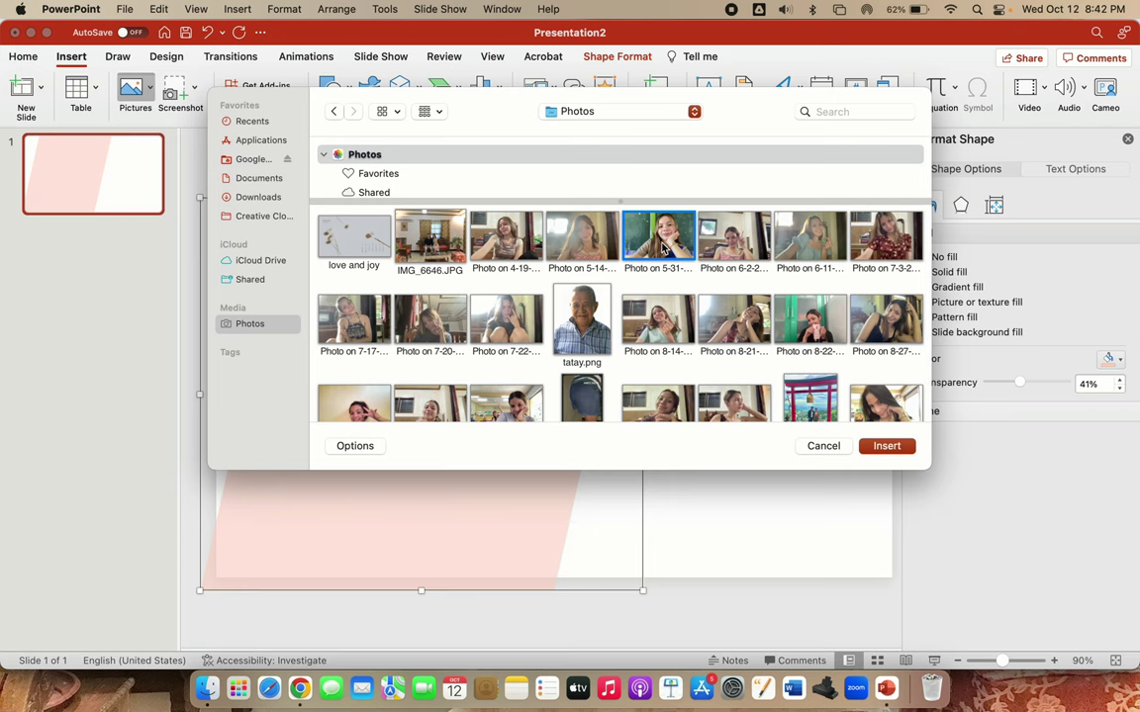
double_click(663, 248)
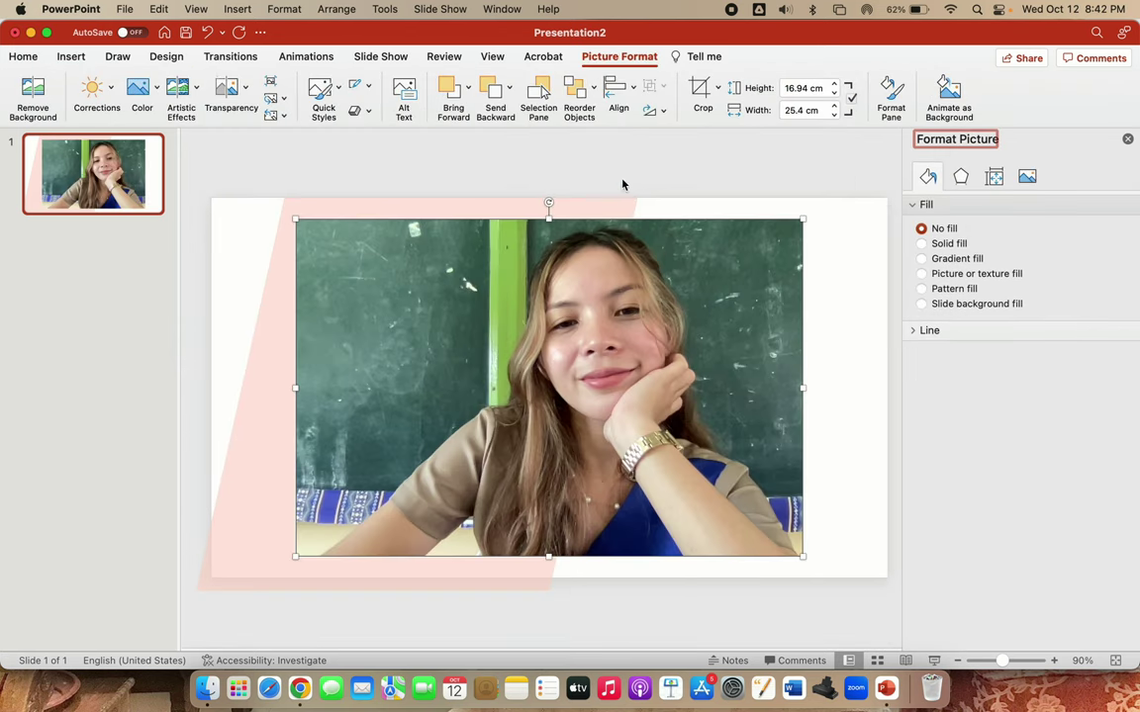
Crop the photo's left and right sides to about 17.07 × 16.76 cm
left_click(700, 89)
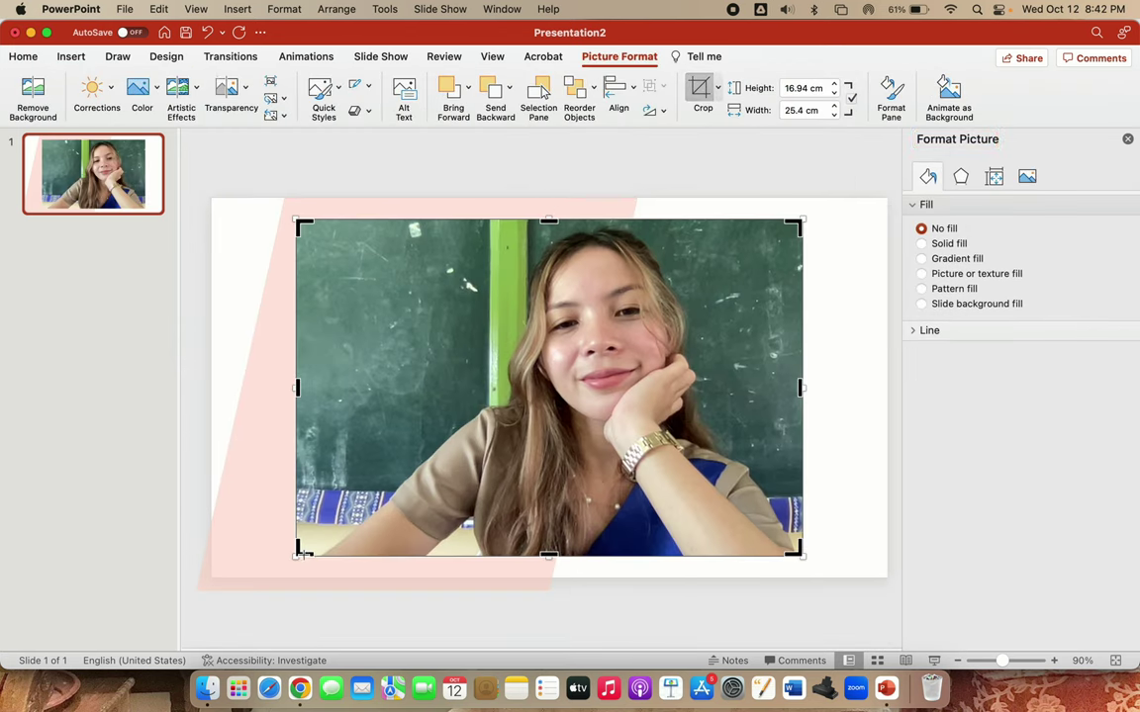
left_click_drag(309, 550, 428, 556)
left_click_drag(796, 549, 743, 549)
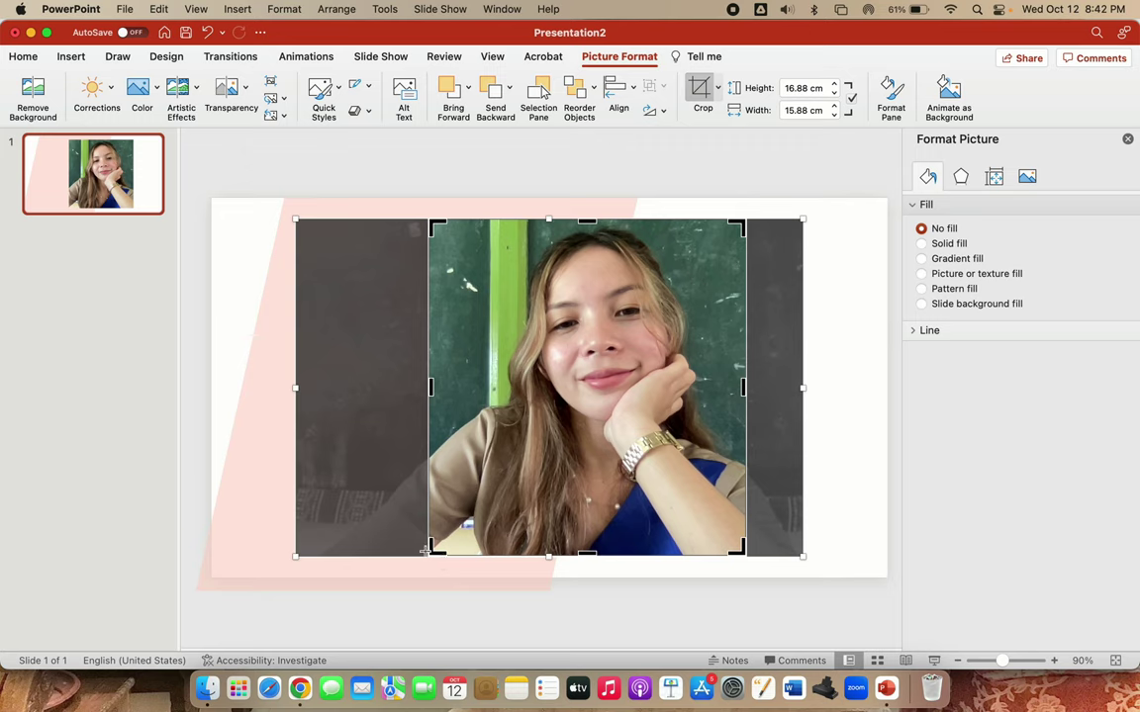
left_click_drag(426, 551, 419, 555)
left_click_drag(742, 546, 753, 554)
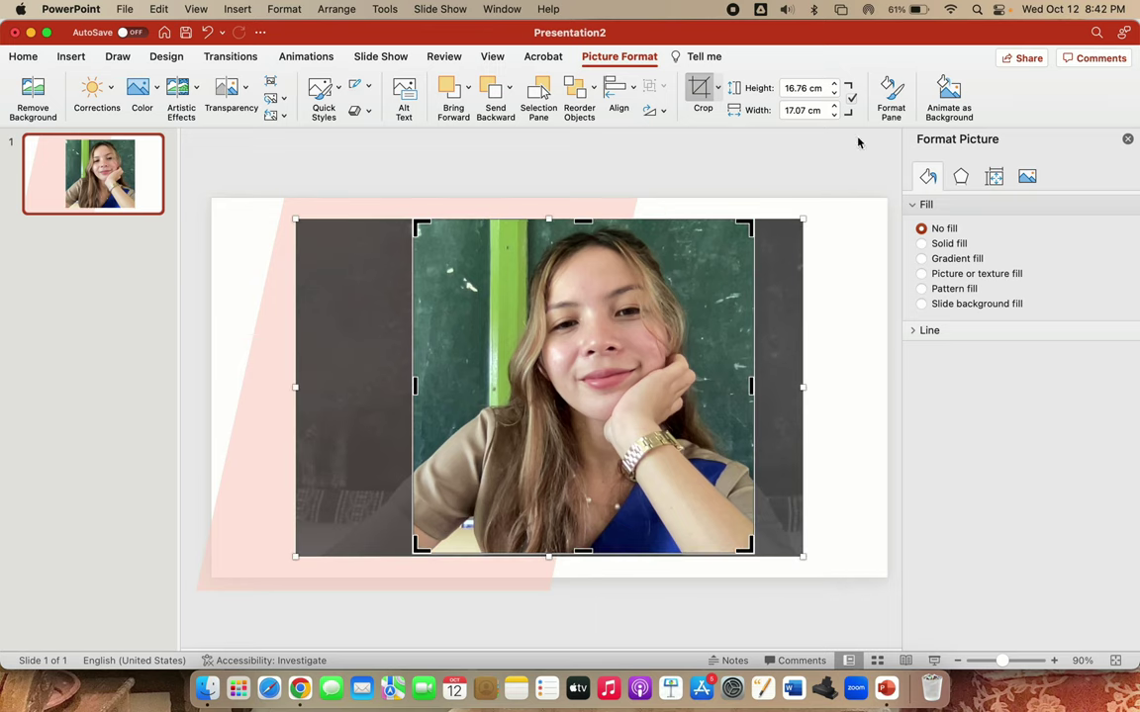
left_click(701, 91)
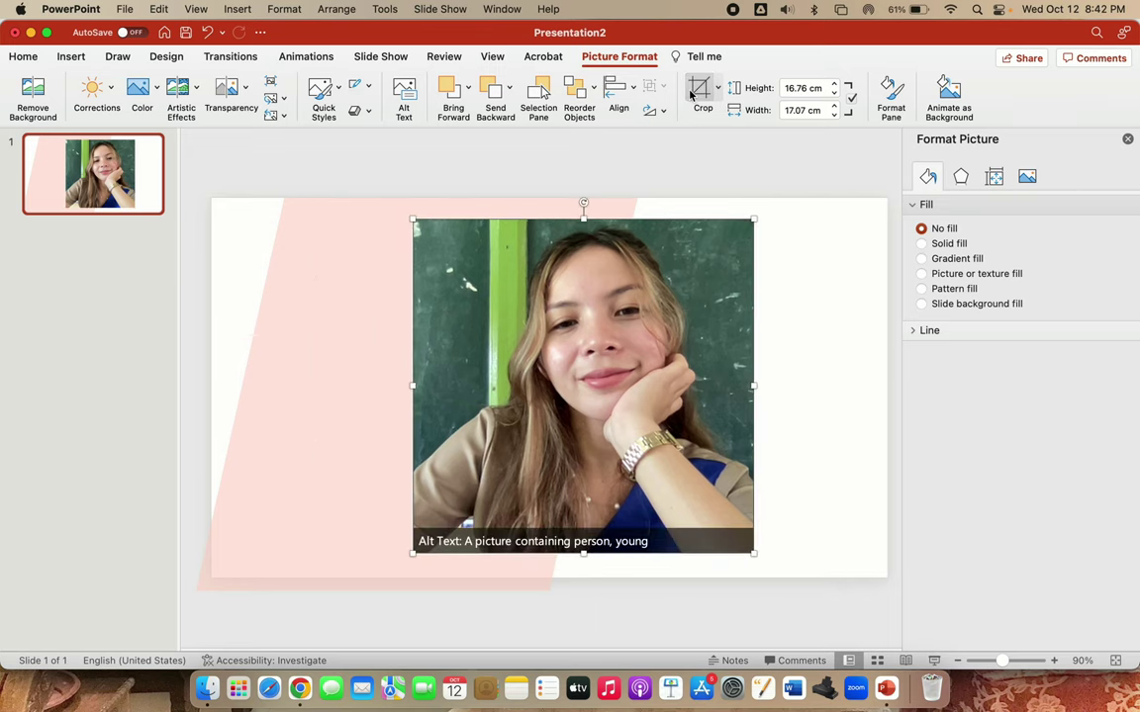
Try white-frame and rounded-corner picture styles on the photo
left_click(319, 88)
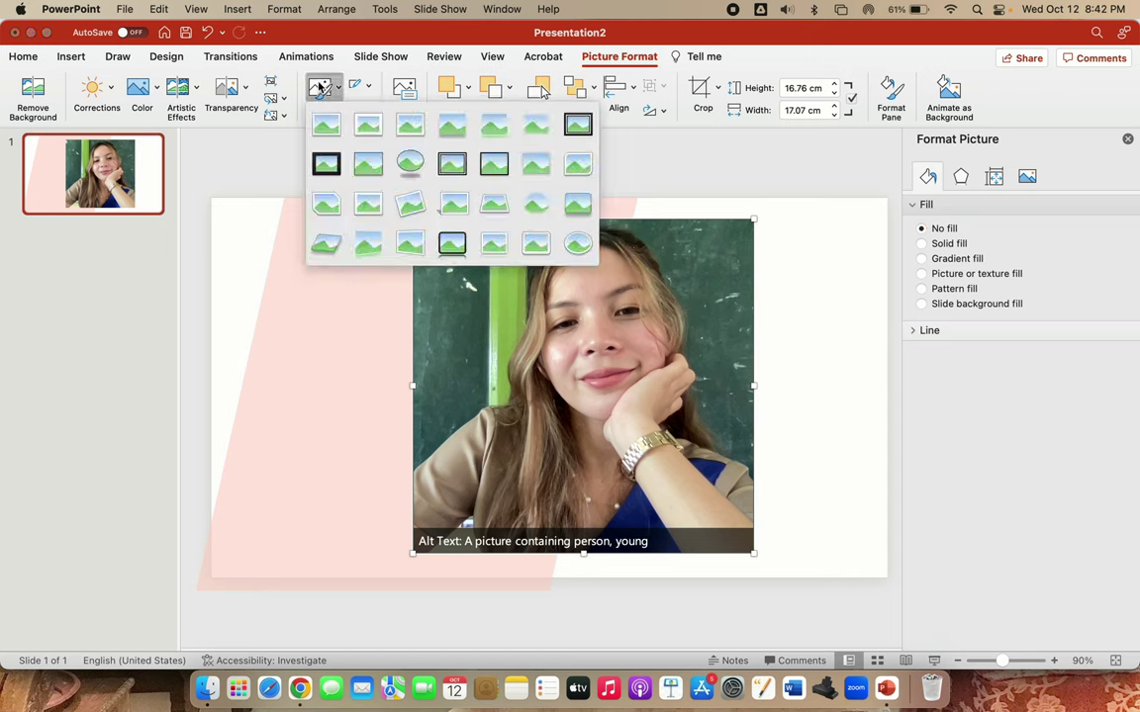
left_click(368, 126)
left_click(781, 327)
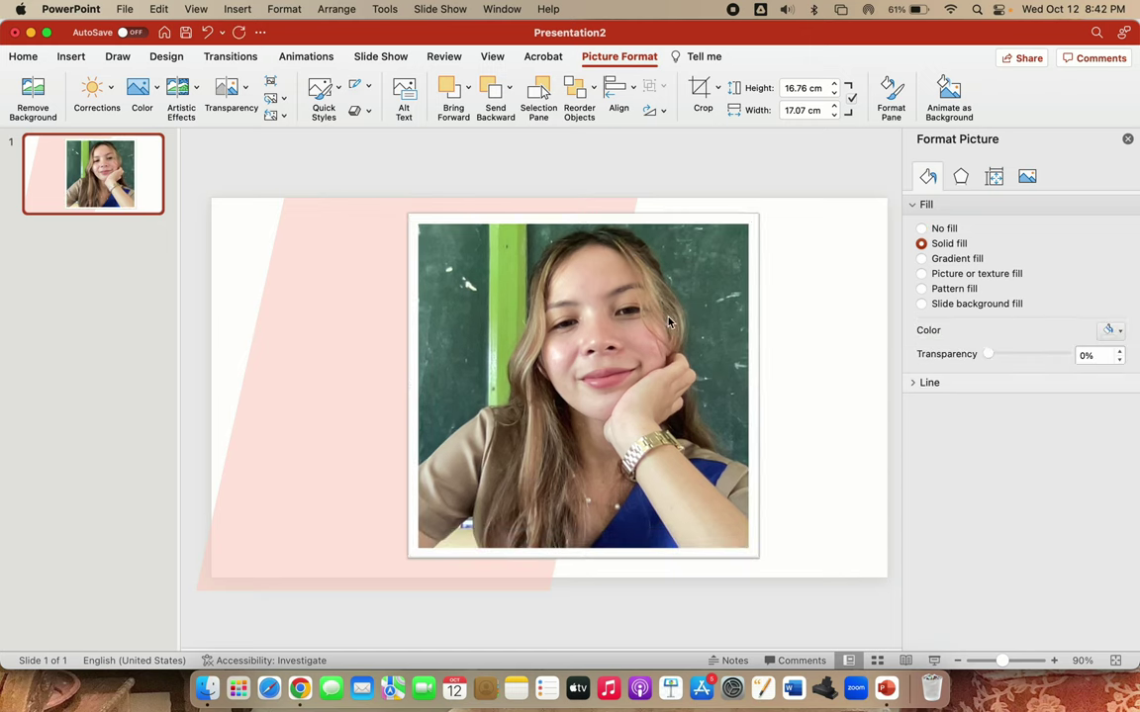
left_click(593, 297)
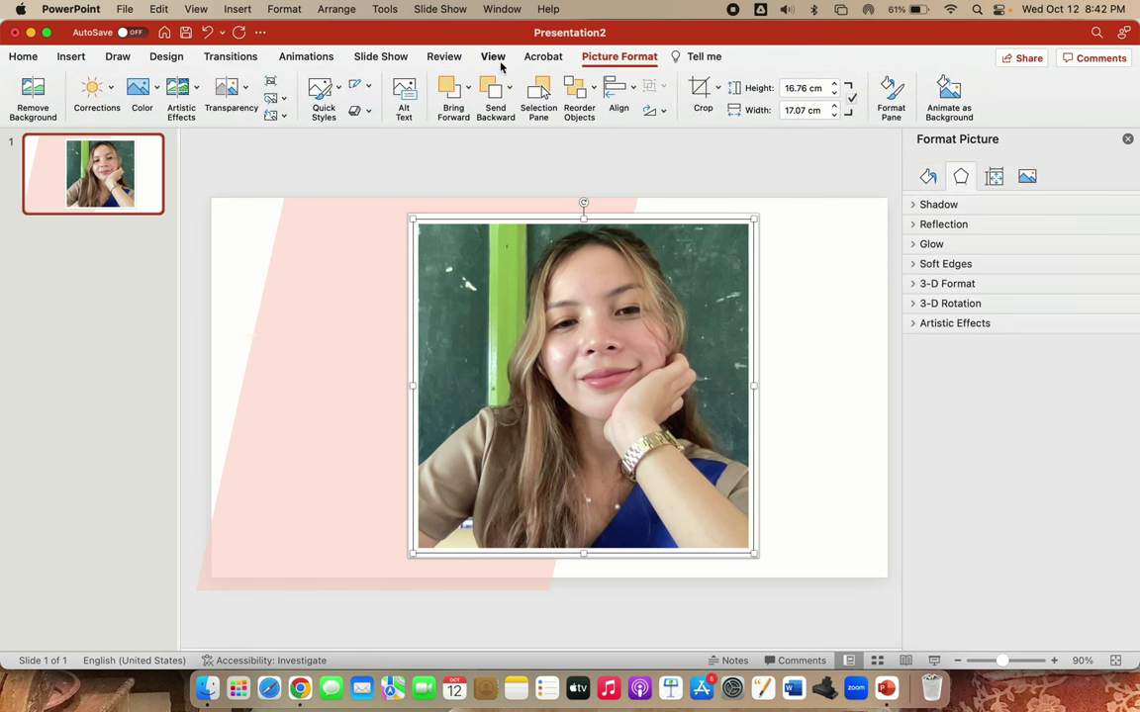
left_click(329, 99)
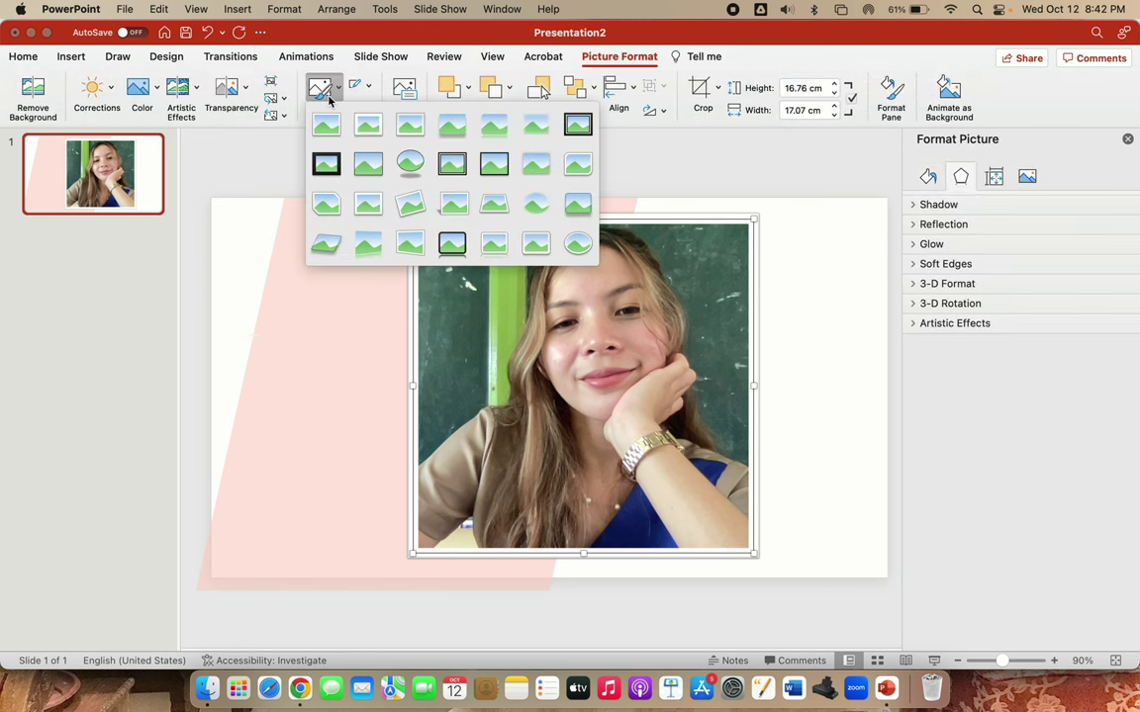
left_click(578, 207)
left_click(803, 371)
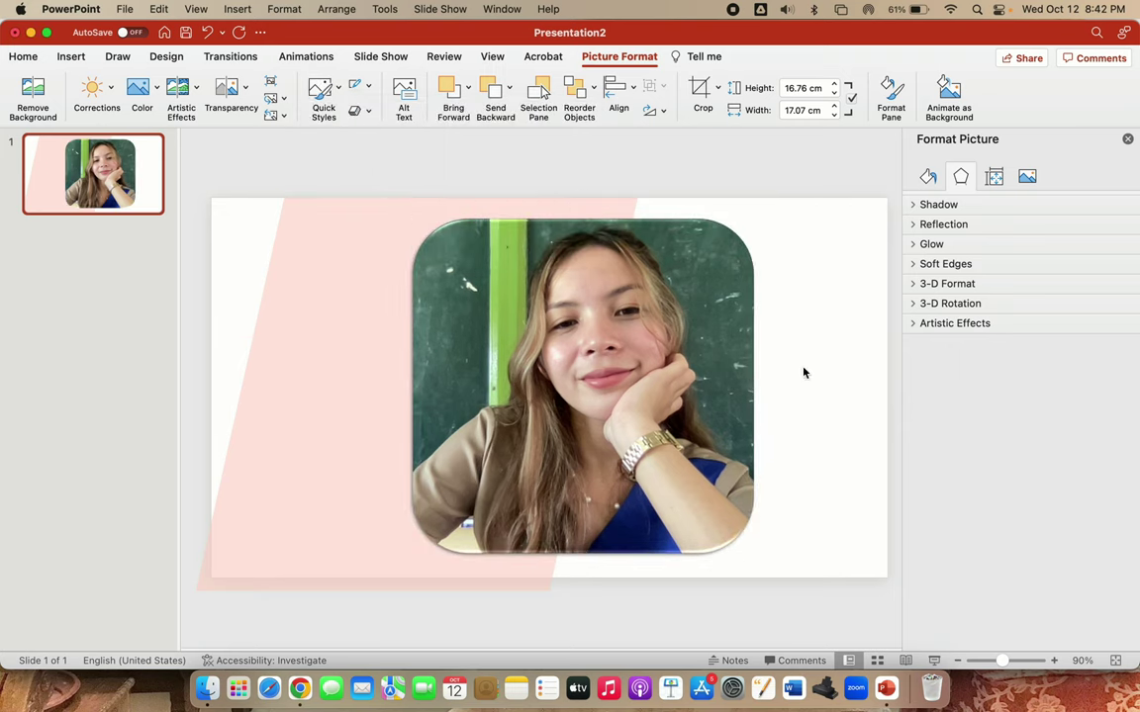
Apply the white rounded frame with shadow picture style to the photo
left_click(703, 341)
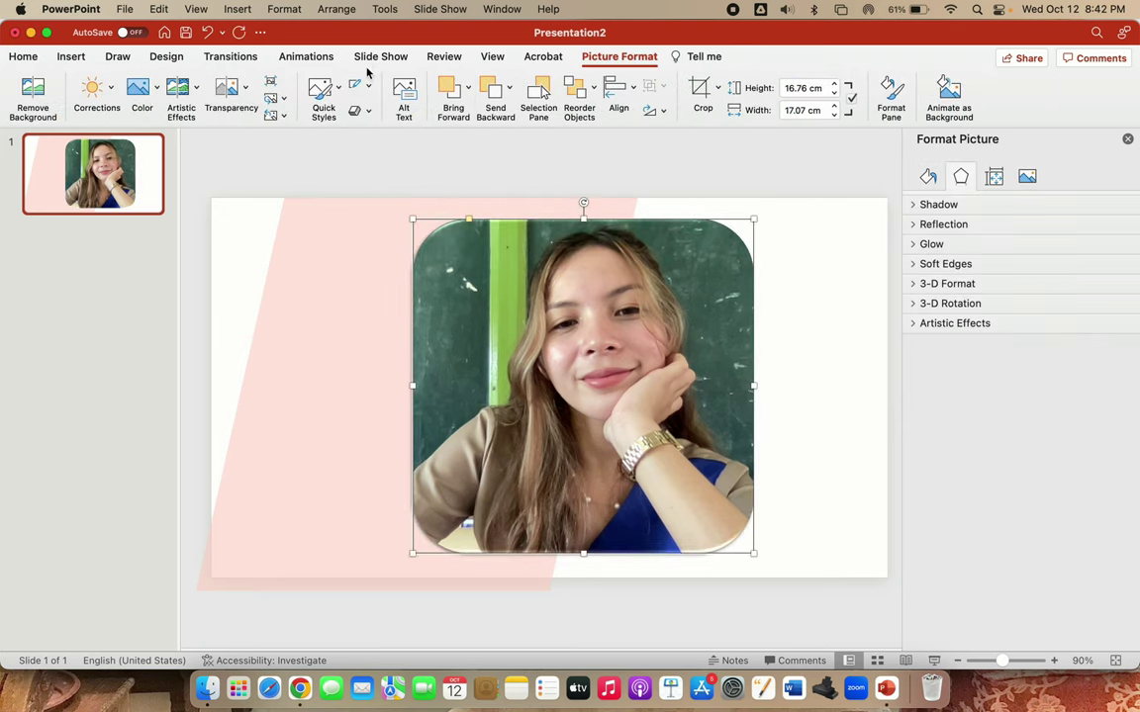
left_click(323, 91)
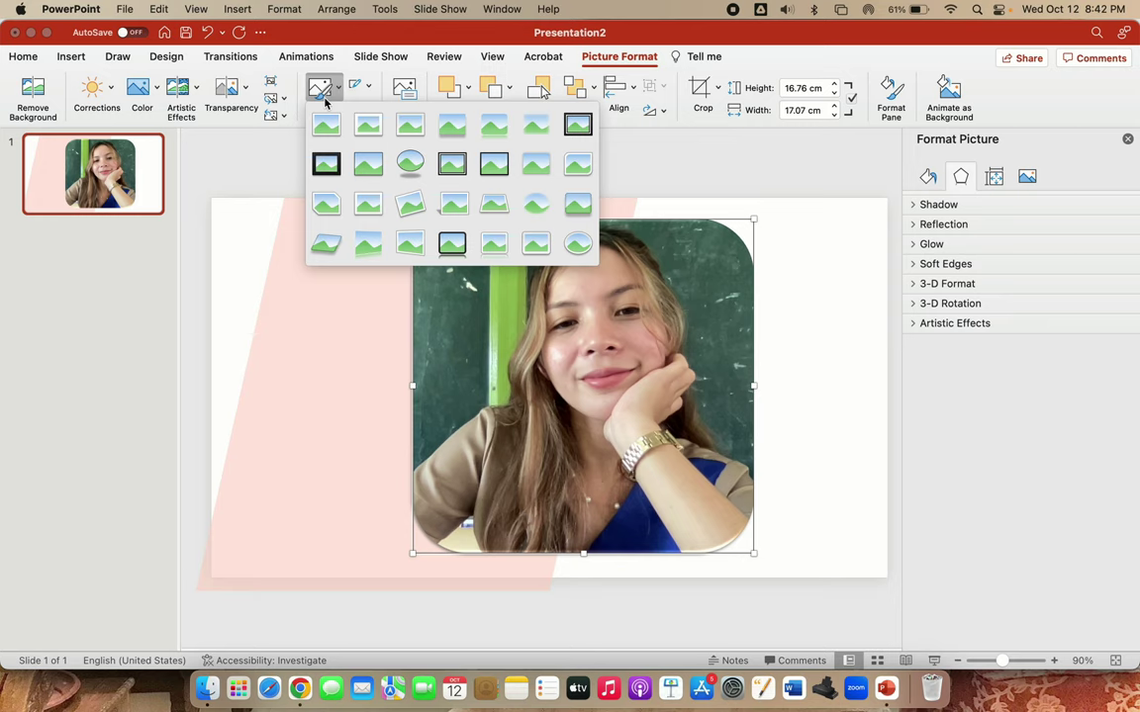
left_click(581, 208)
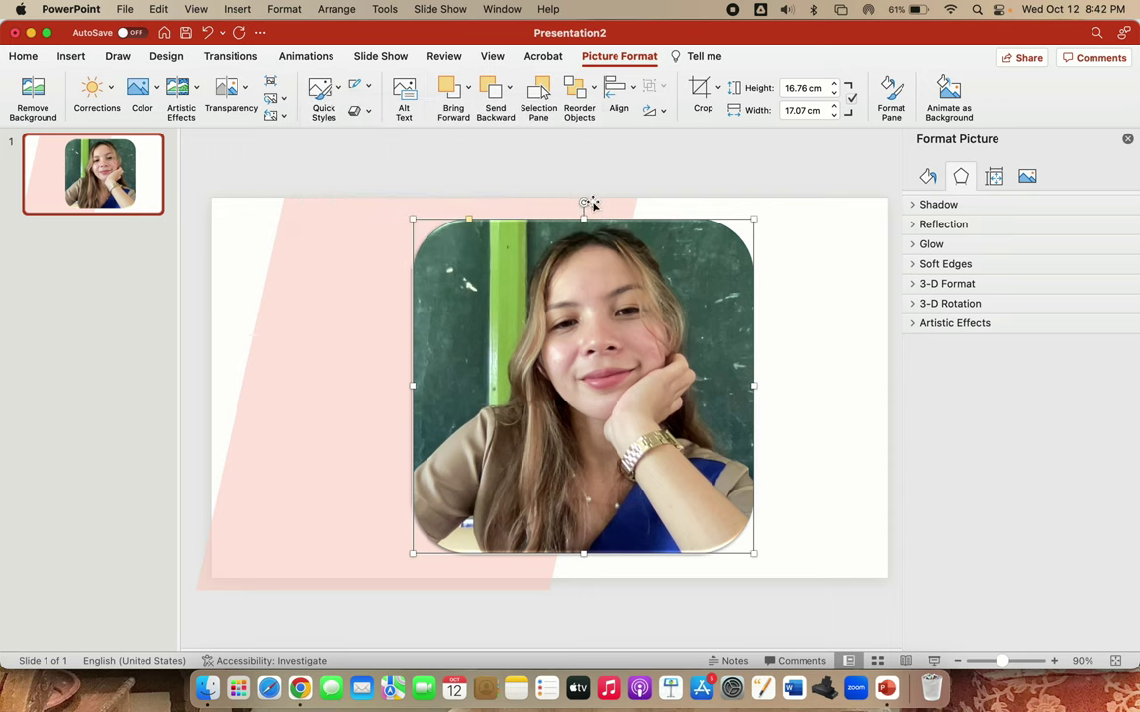
left_click(317, 92)
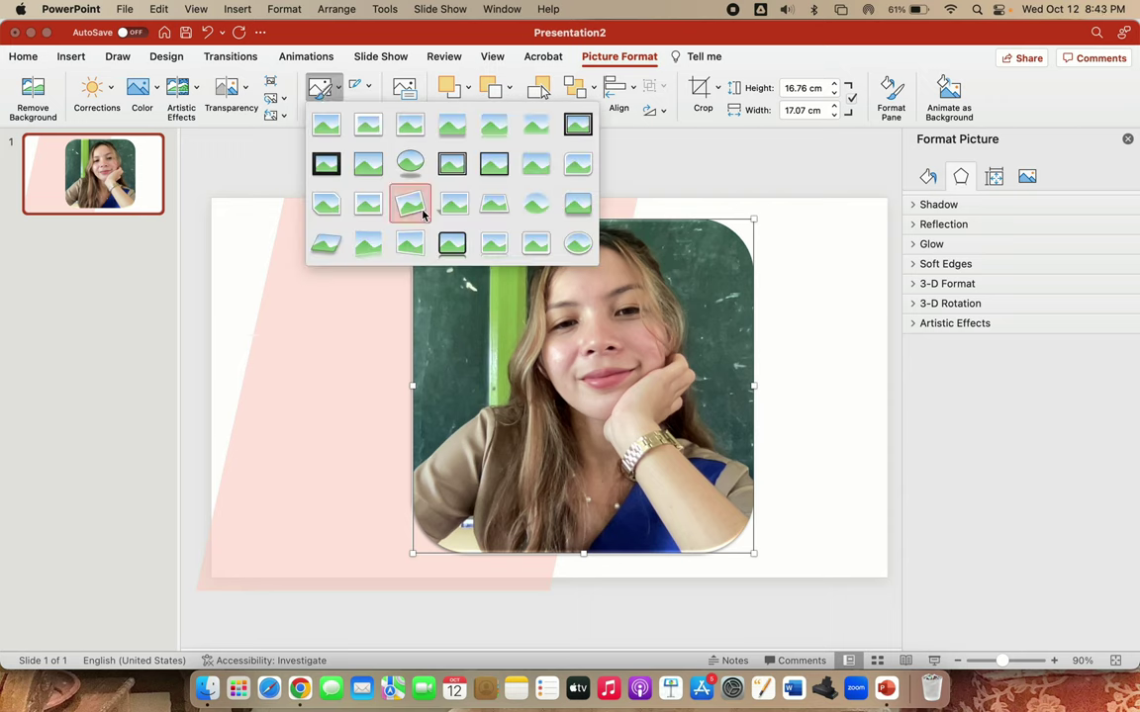
left_click(536, 242)
left_click(786, 275)
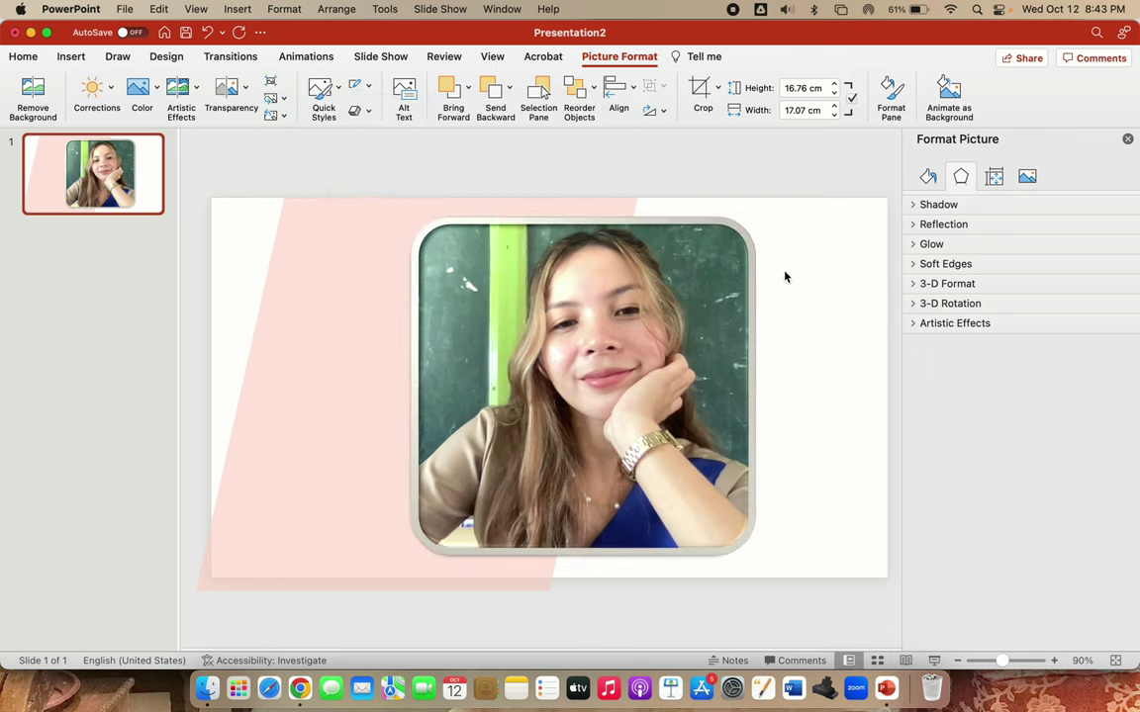
left_click(597, 322)
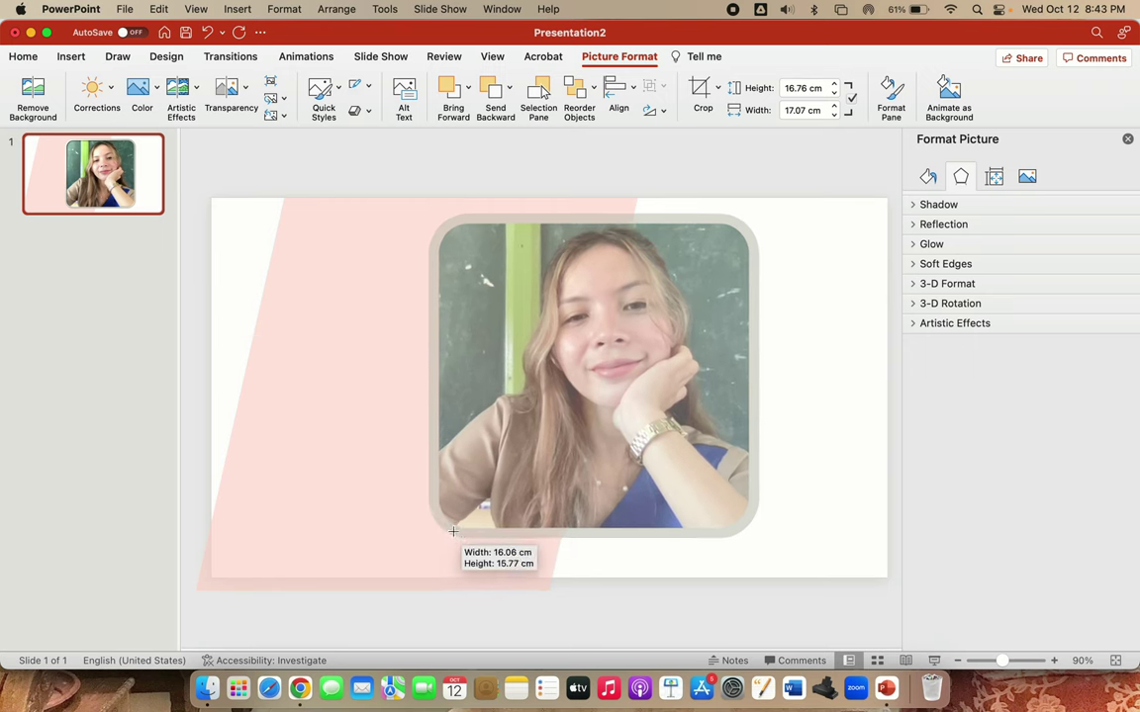
Shrink the photo onto the slide's right side and show the template's Resources slide
left_click_drag(411, 552, 463, 504)
mouse_move(583, 440)
left_mouse_down()
mouse_move(626, 472)
mouse_move(667, 471)
left_mouse_up()
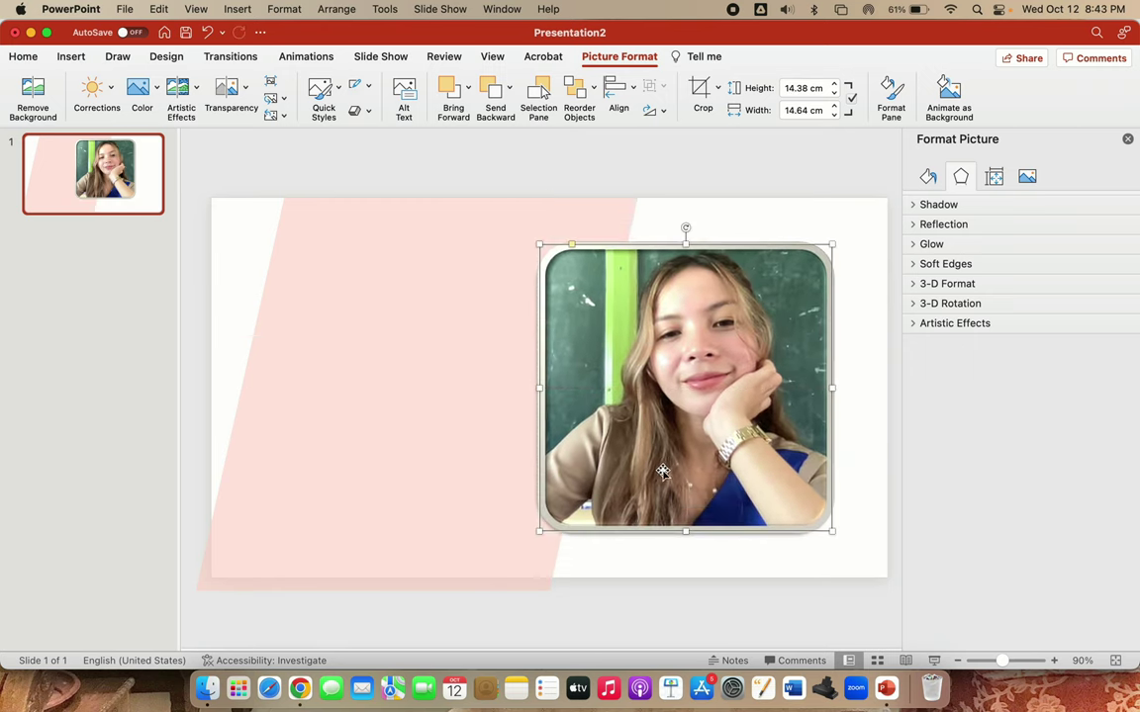
left_click_drag(618, 413, 625, 414)
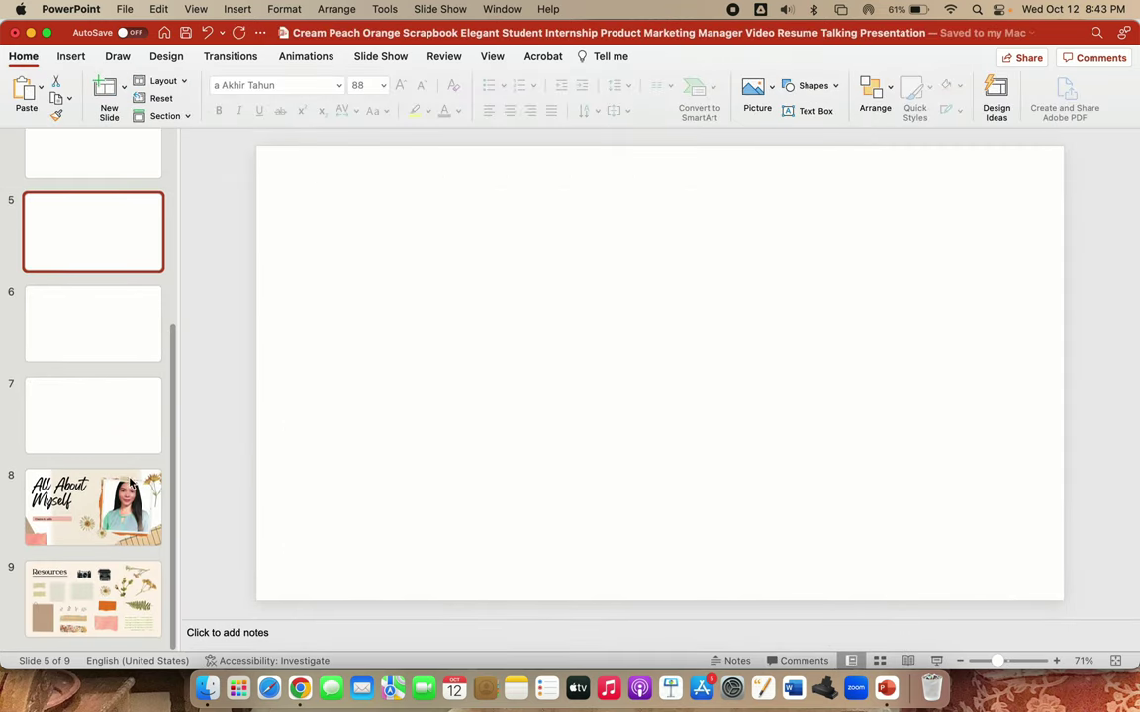
left_click(93, 593)
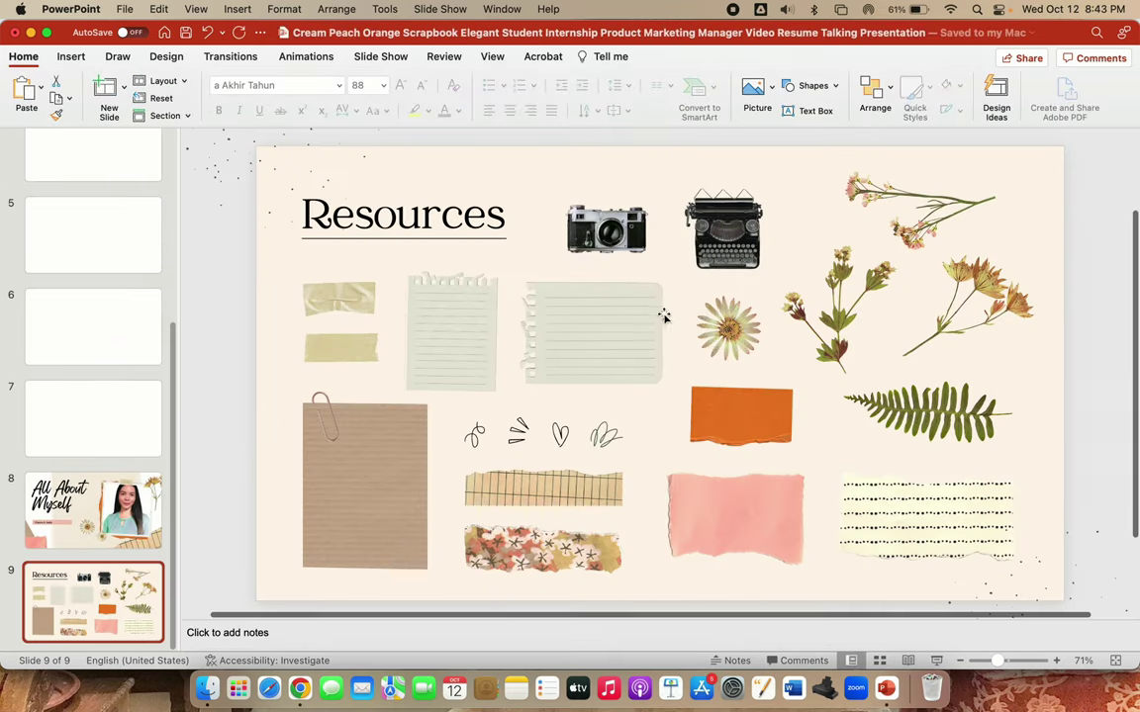
Copy the flower sprig from Resources onto the photo and rotate it upright
left_click(913, 227)
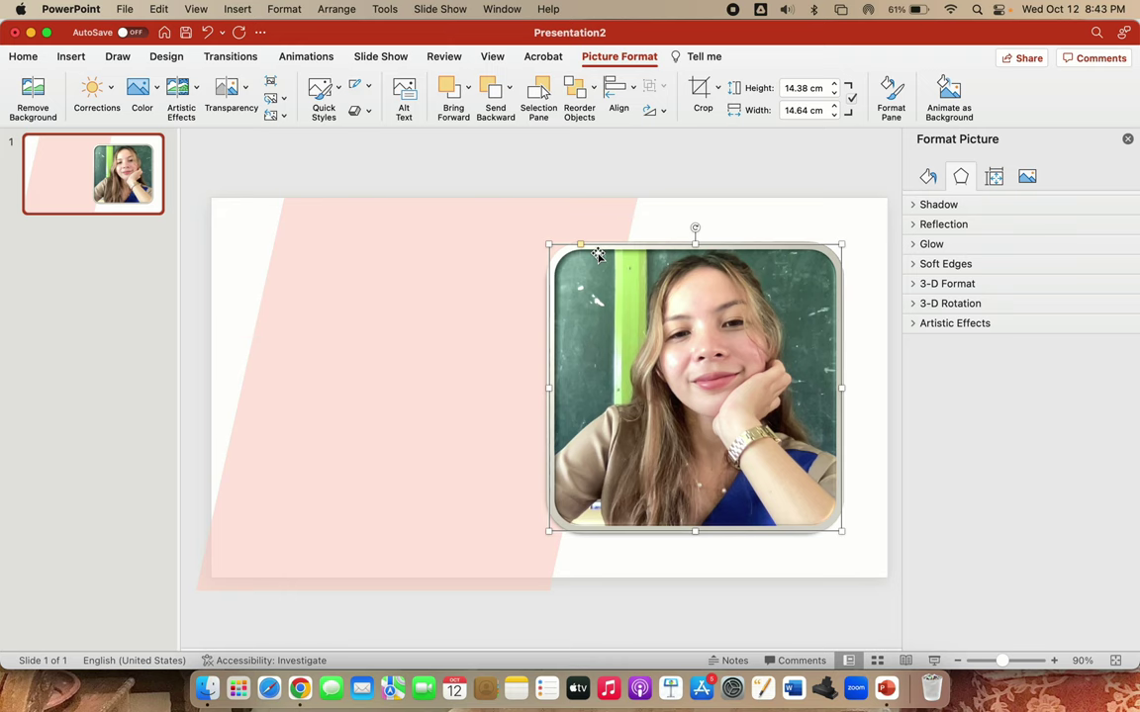
left_click(371, 242)
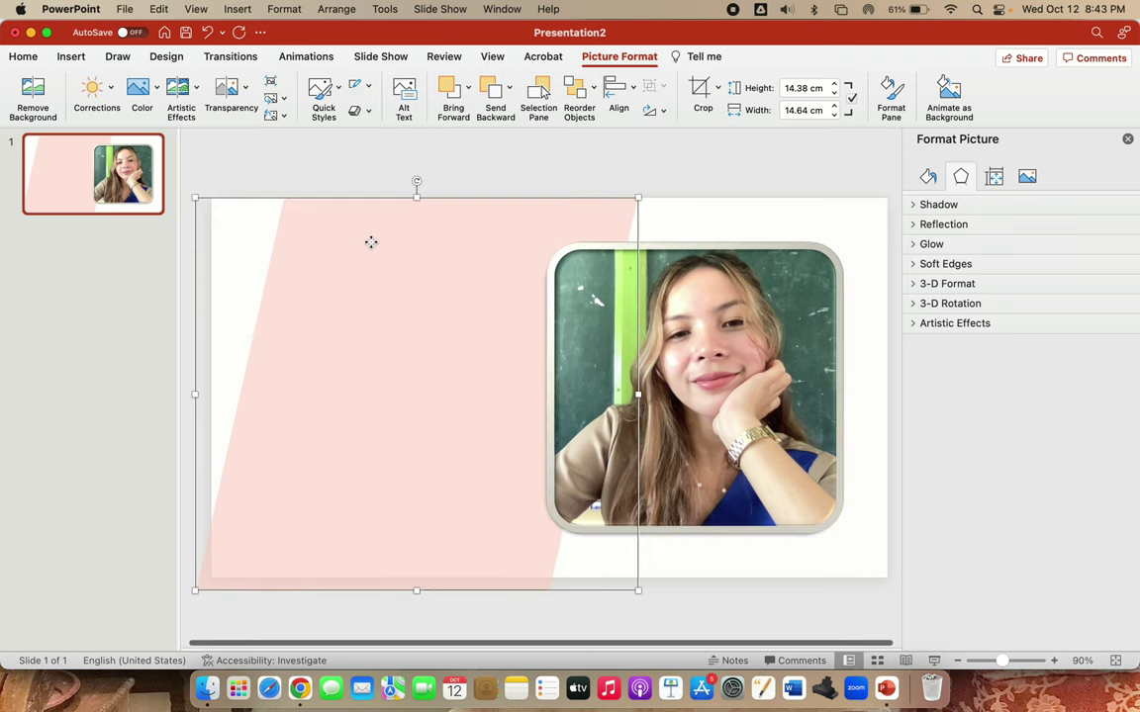
left_click(827, 231)
key("cmd+v")
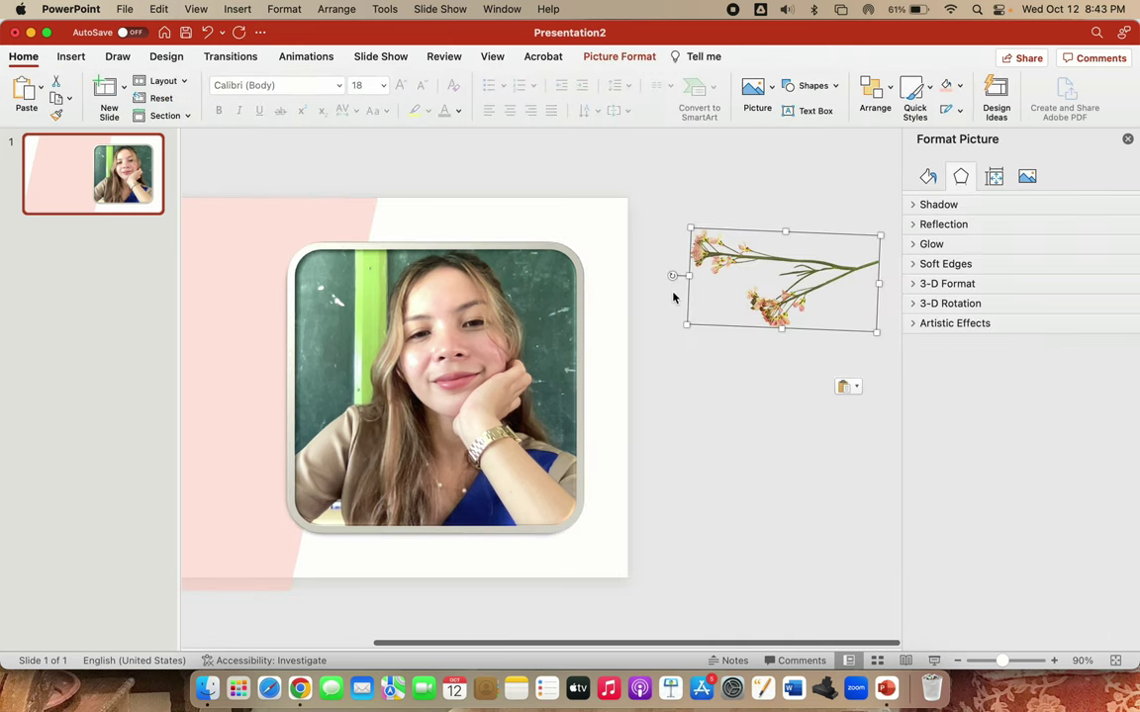
left_click_drag(784, 275, 420, 269)
scroll(455, 270, "left", 1)
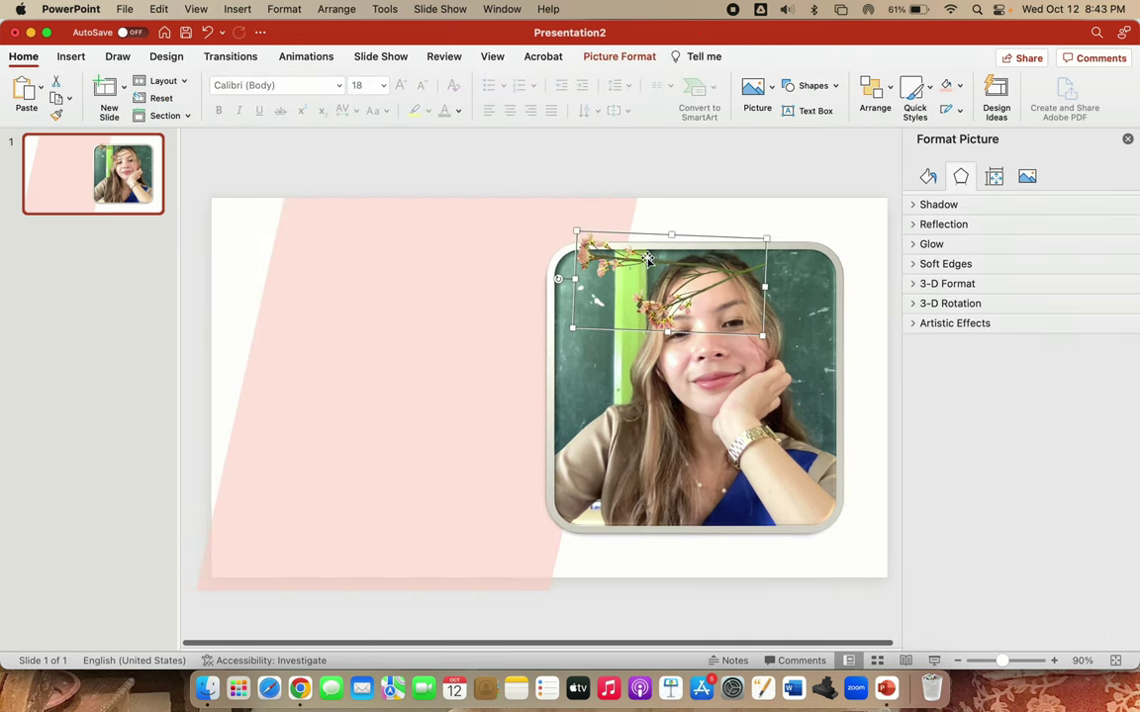
mouse_move(557, 280)
left_mouse_down()
mouse_move(677, 224)
mouse_move(539, 415)
mouse_move(574, 387)
mouse_move(545, 412)
left_mouse_up()
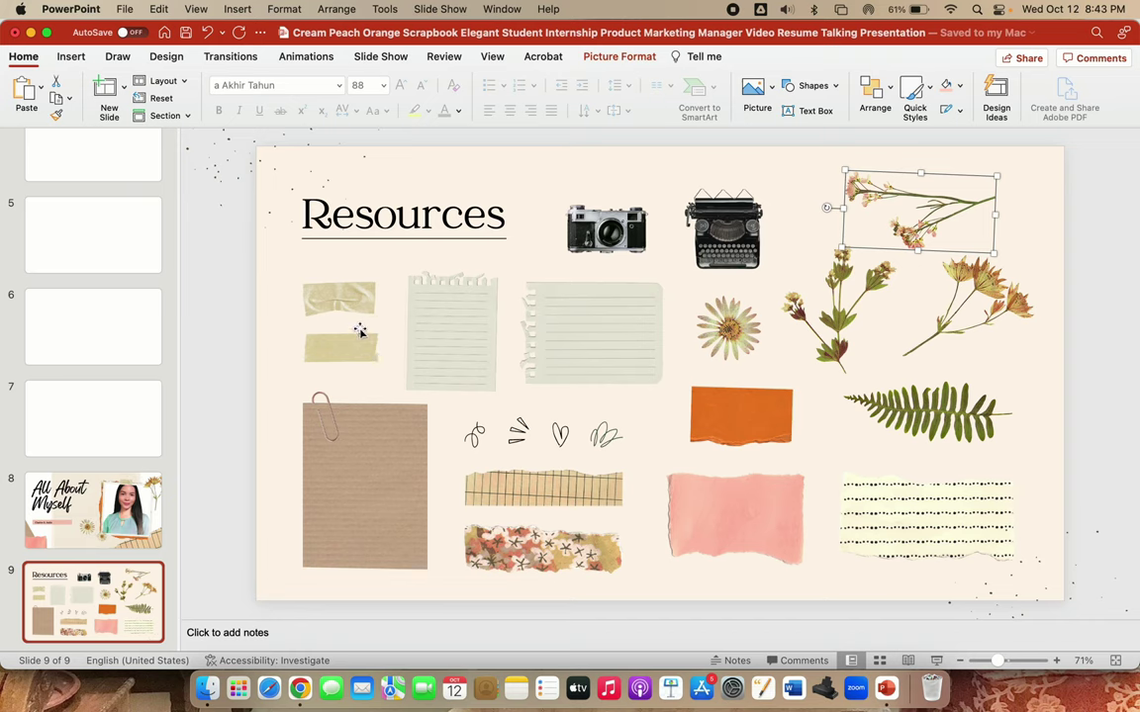
Copy a tape strip onto the slide, shrink it and place it on the flower stem
left_click(353, 304)
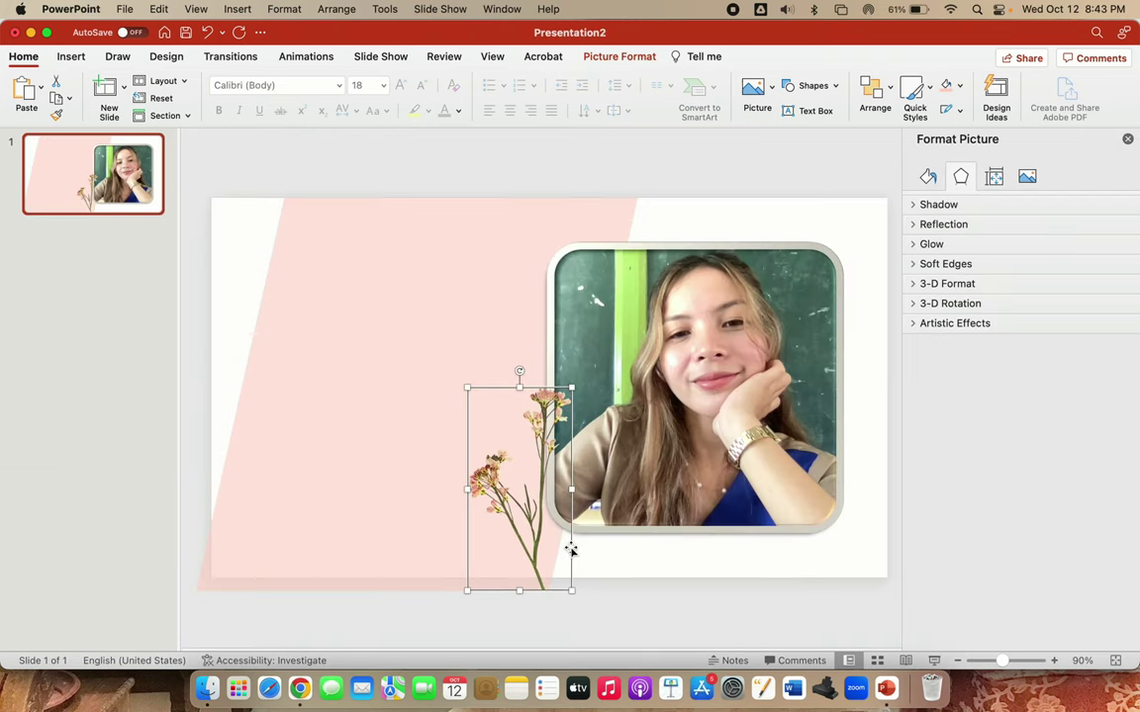
left_click(230, 255)
key("super+v")
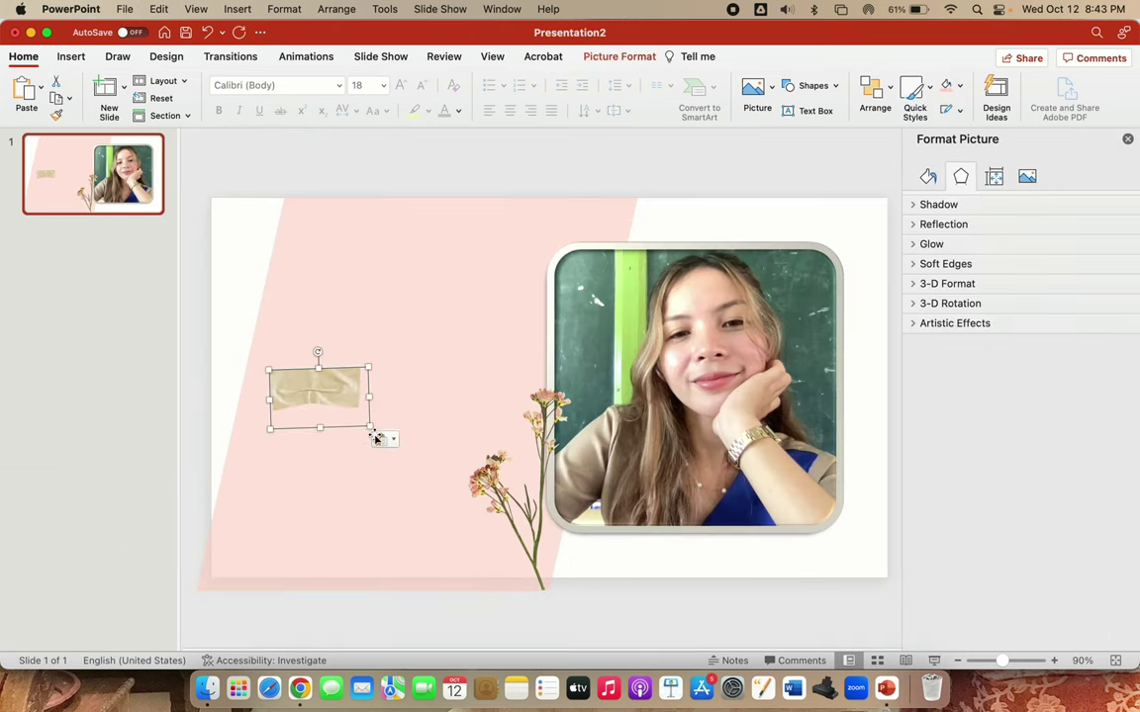
mouse_move(342, 379)
left_mouse_down()
mouse_move(580, 590)
mouse_move(576, 547)
mouse_move(585, 584)
left_mouse_up()
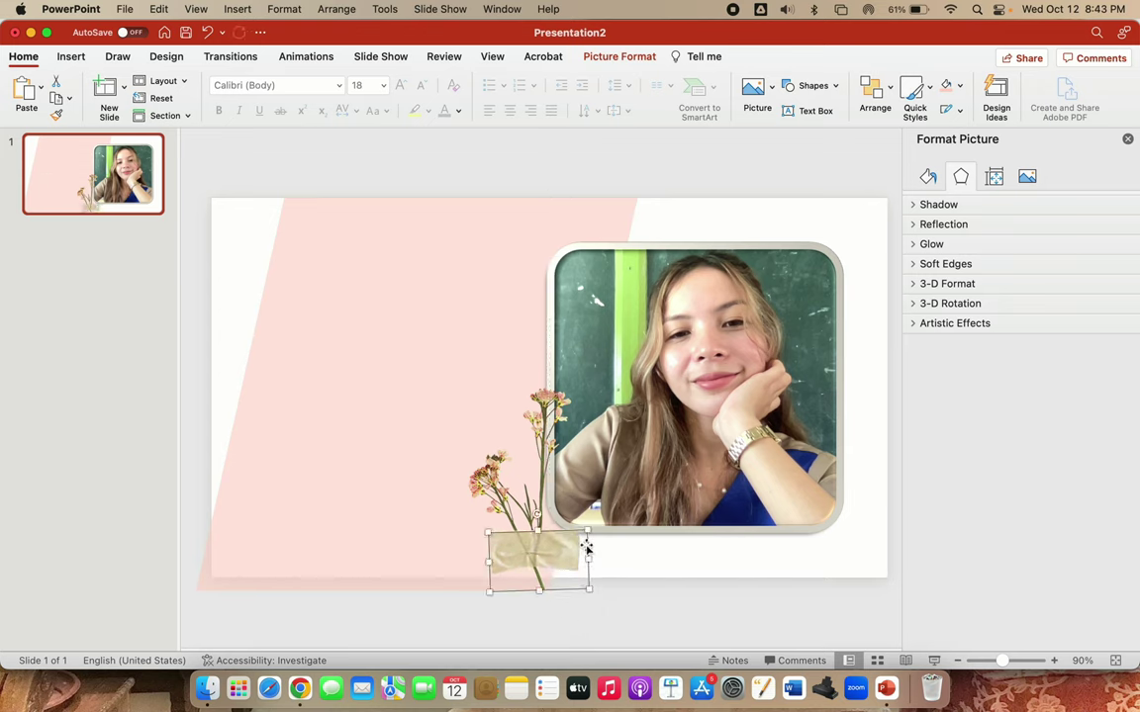
left_click_drag(589, 531, 552, 557)
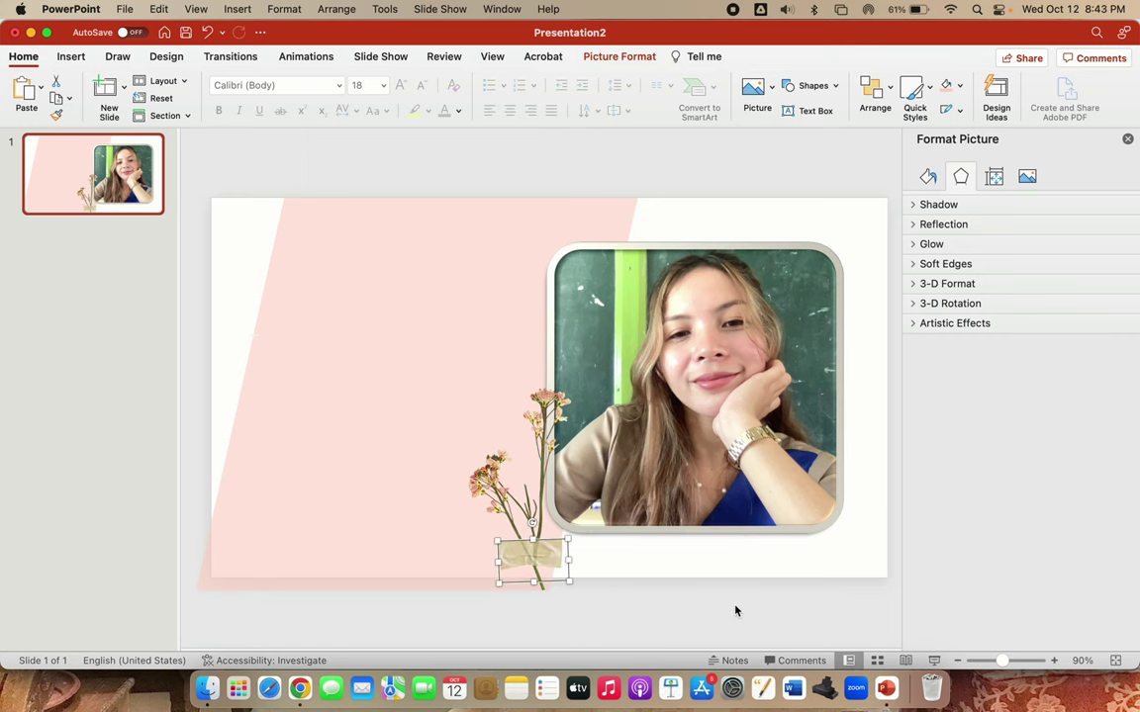
key("super+grave")
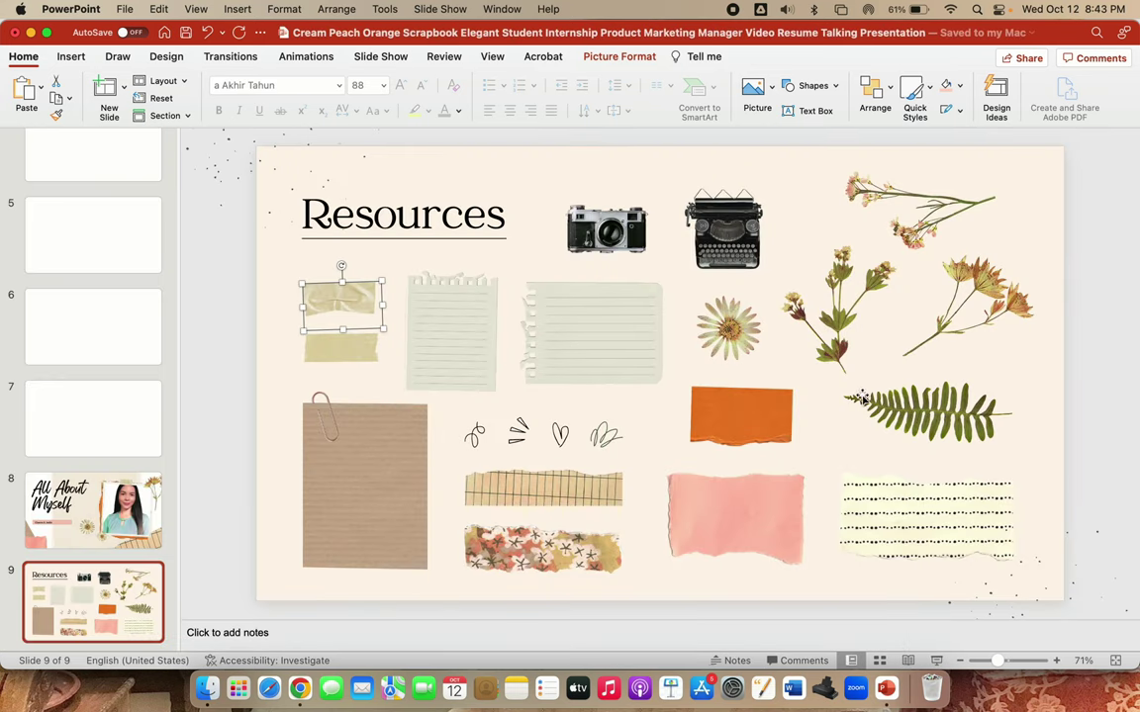
Copy the pink torn paper from the template and paste it over the photo
left_click(755, 502)
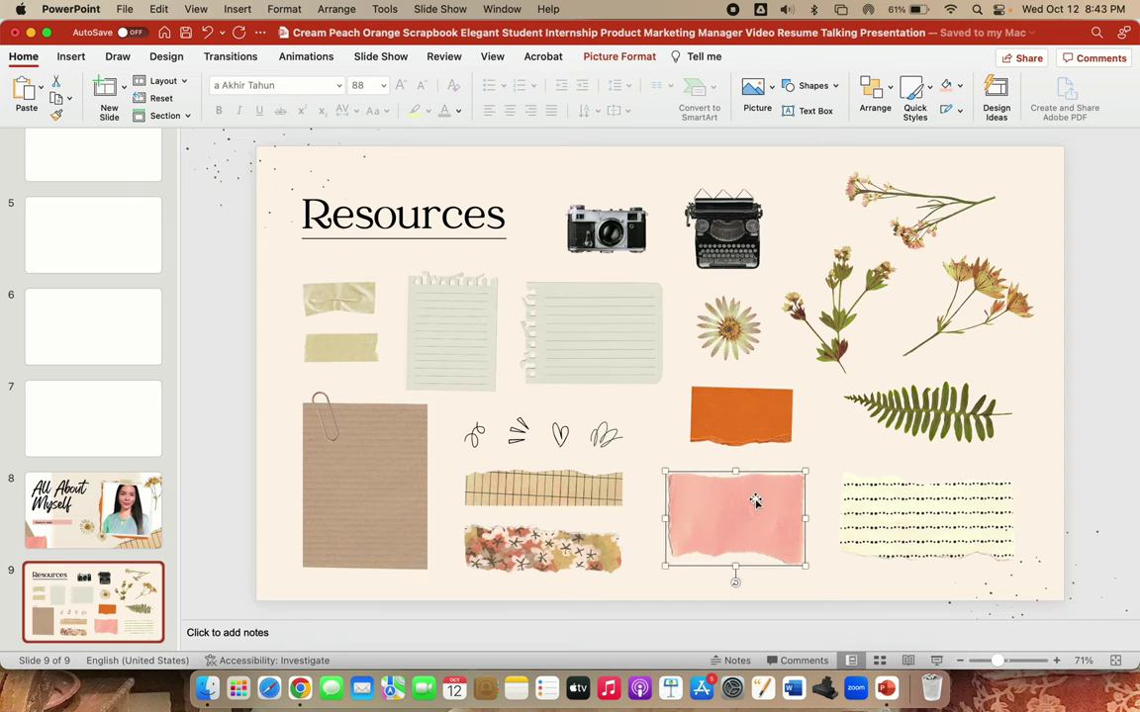
key("super+grave")
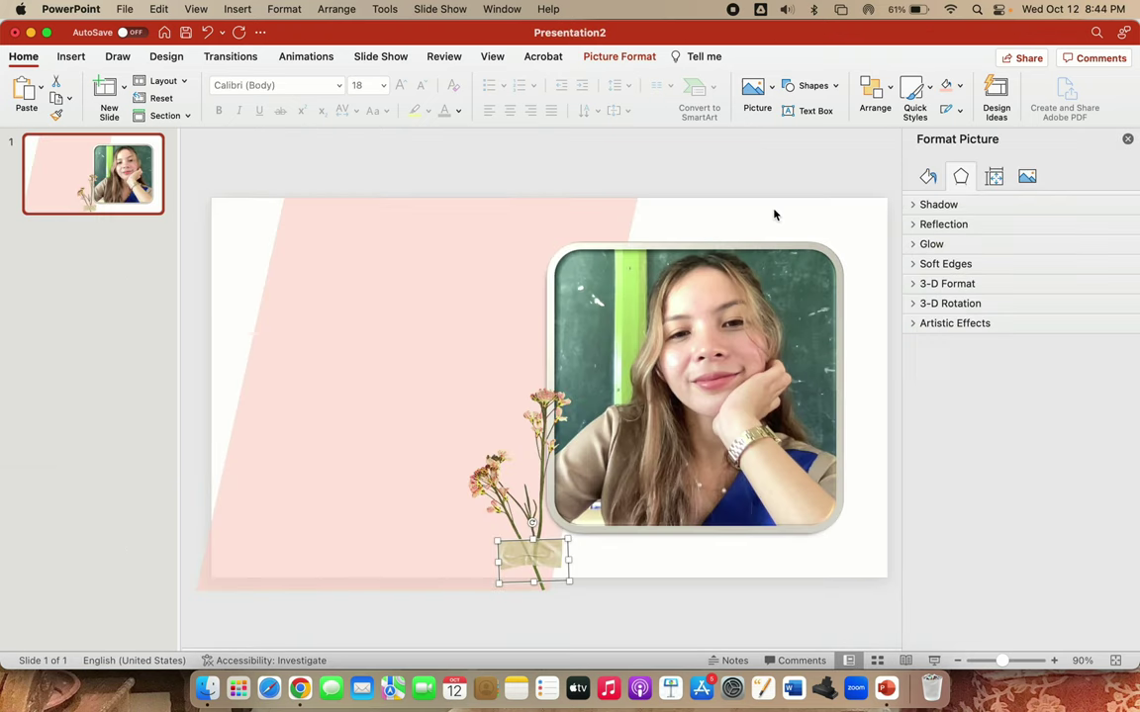
left_click(775, 215)
key("super+v")
left_click_drag(819, 601, 626, 319)
Enlarge the pink paper around the photo and send it to the back
left_click(687, 338)
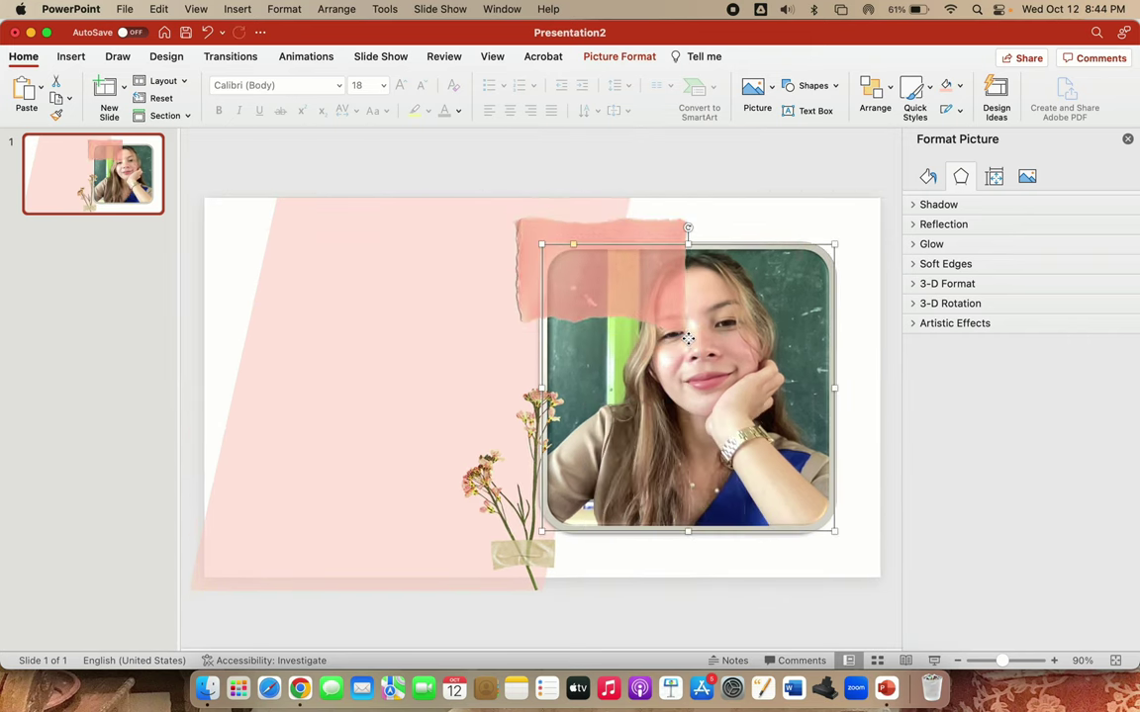
left_click(628, 234)
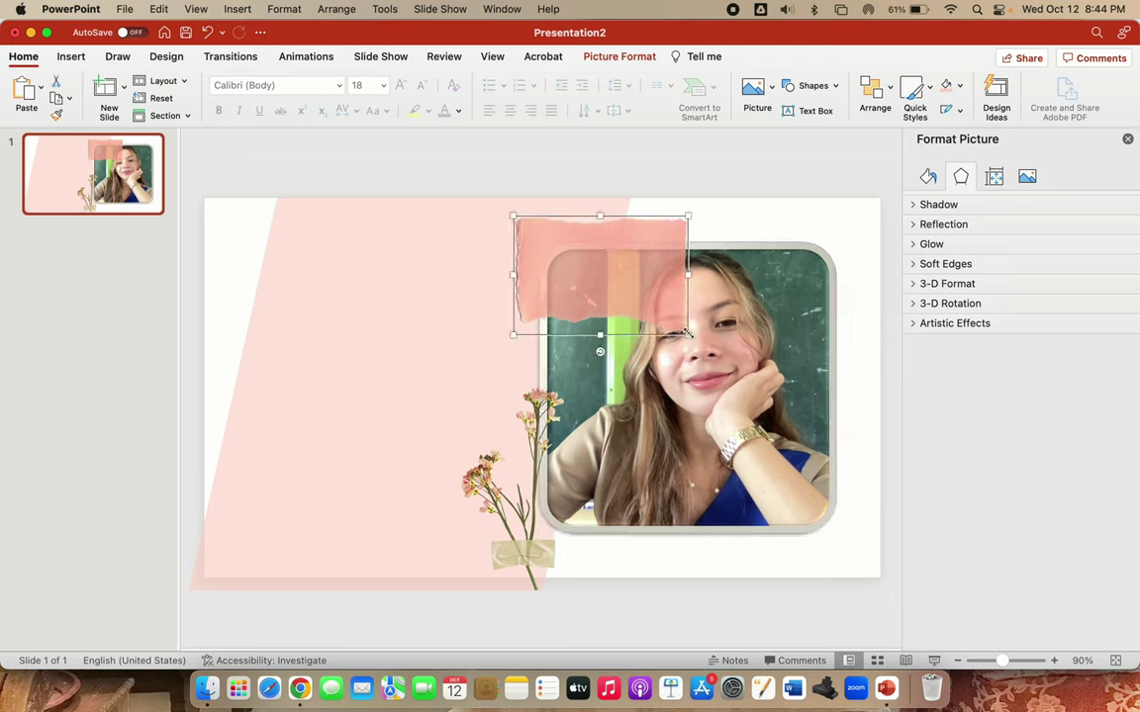
left_click_drag(688, 334, 874, 460)
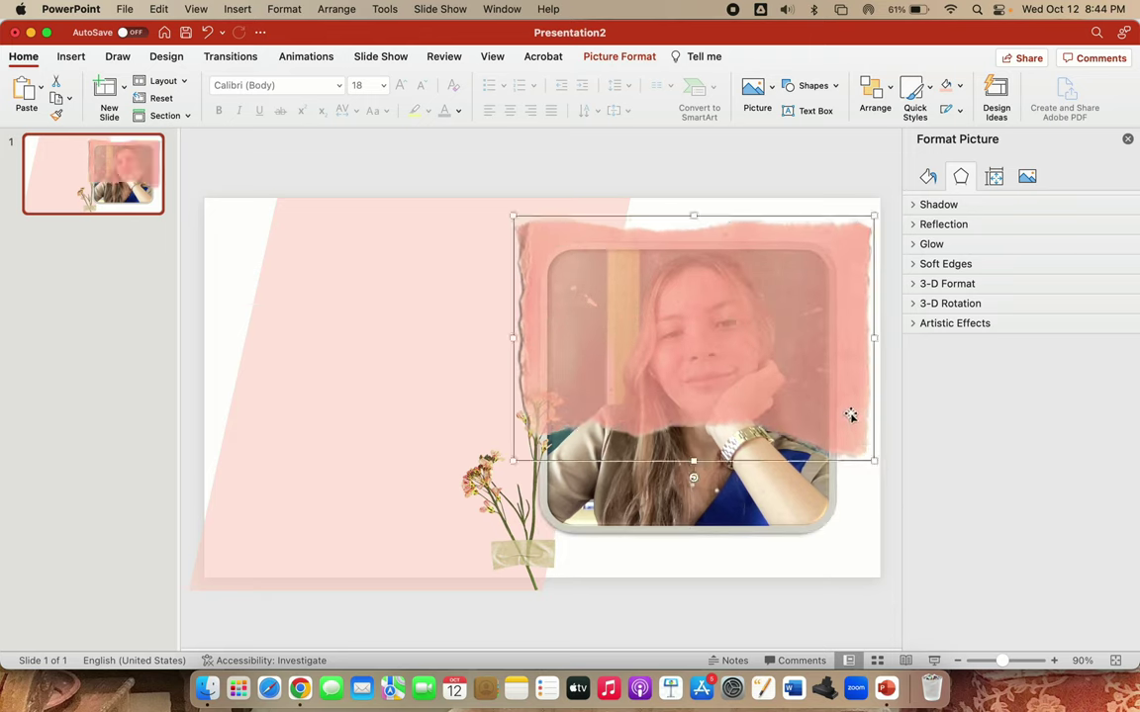
left_click_drag(851, 416, 845, 410)
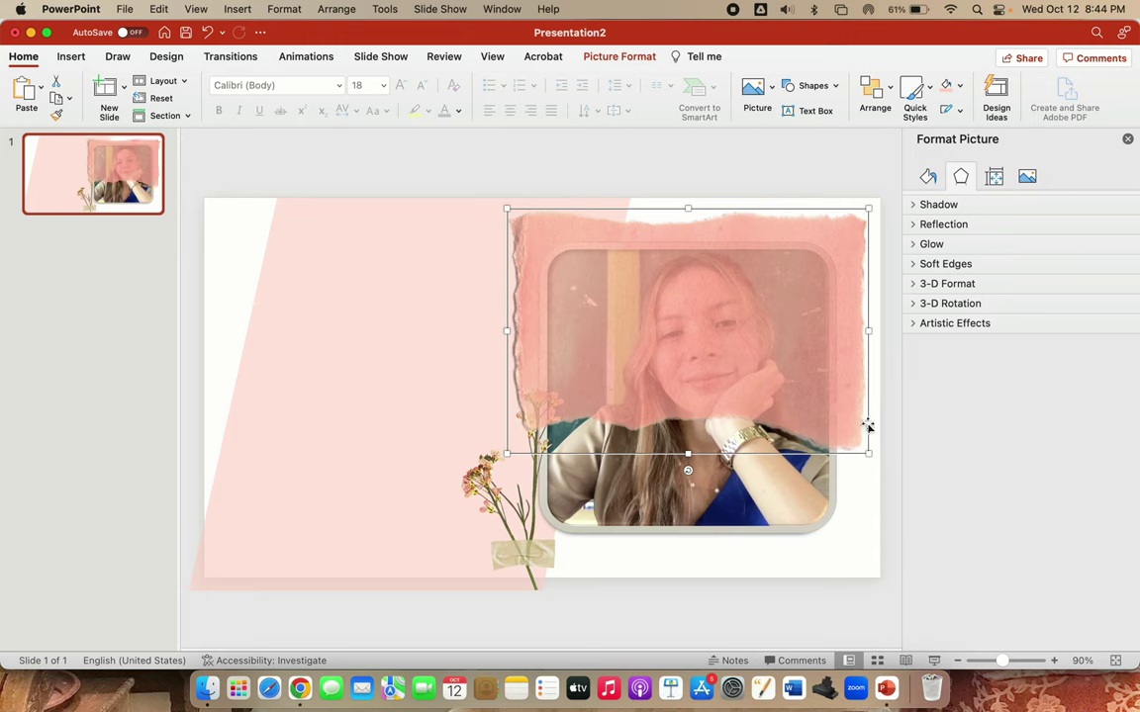
left_click(869, 92)
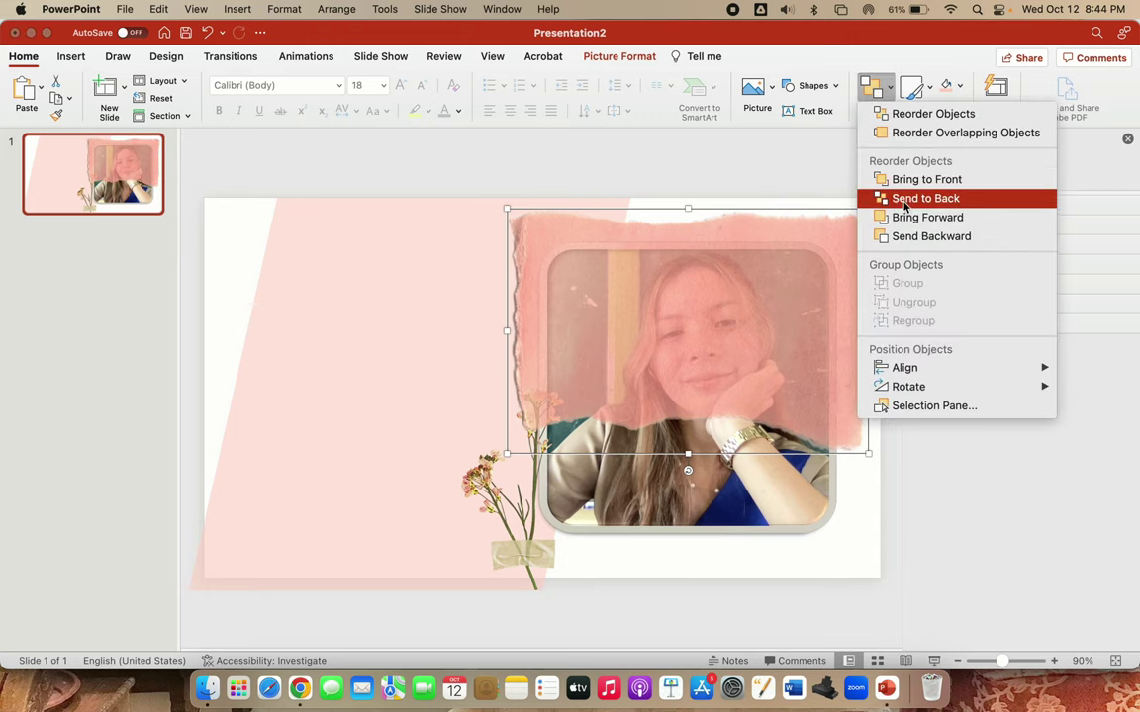
left_click(904, 199)
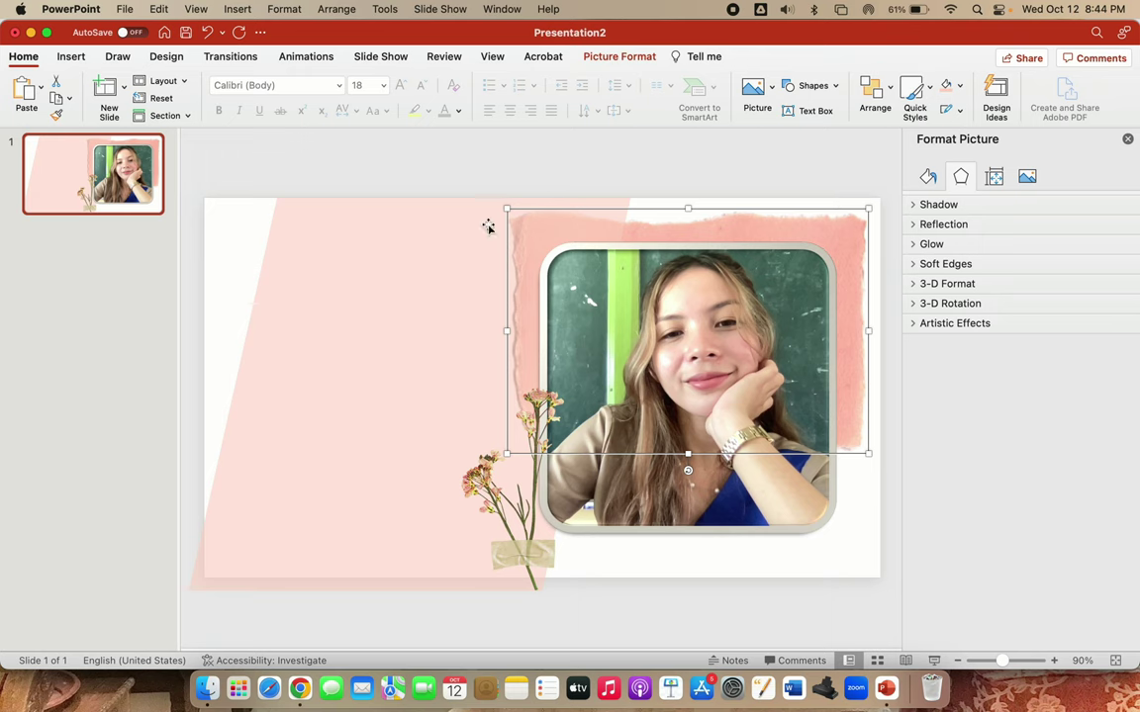
left_click(417, 275)
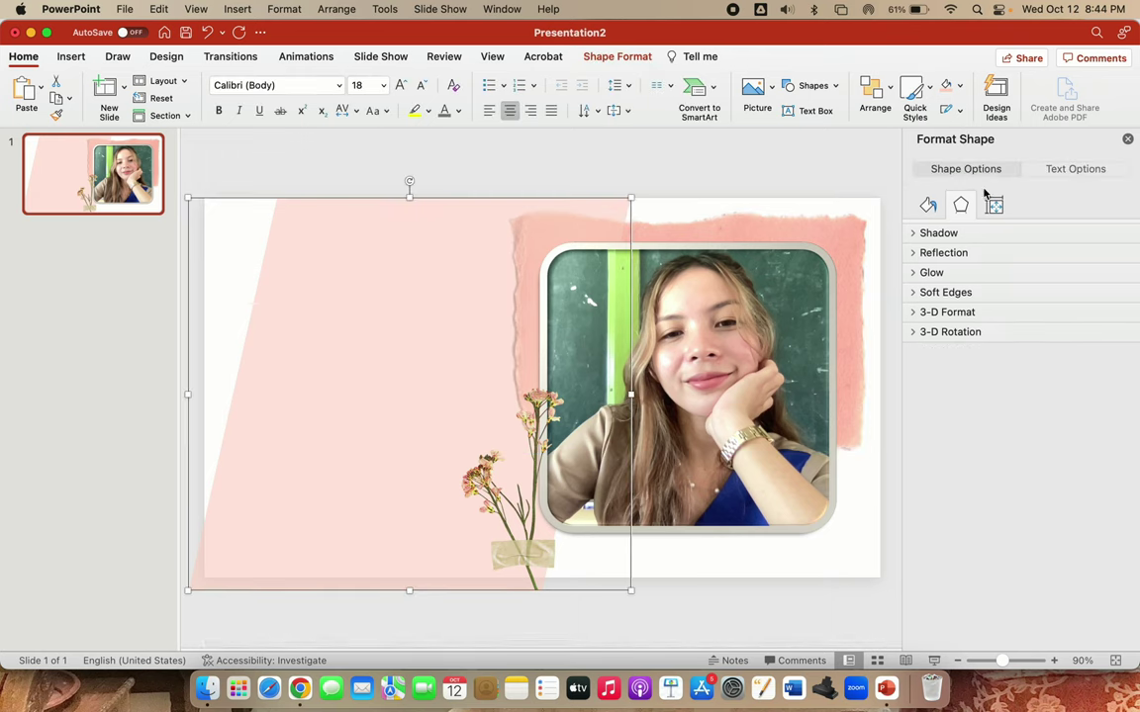
Change the slanted shape's fill from pink to a pale cream colour
left_click(929, 207)
left_click(1113, 359)
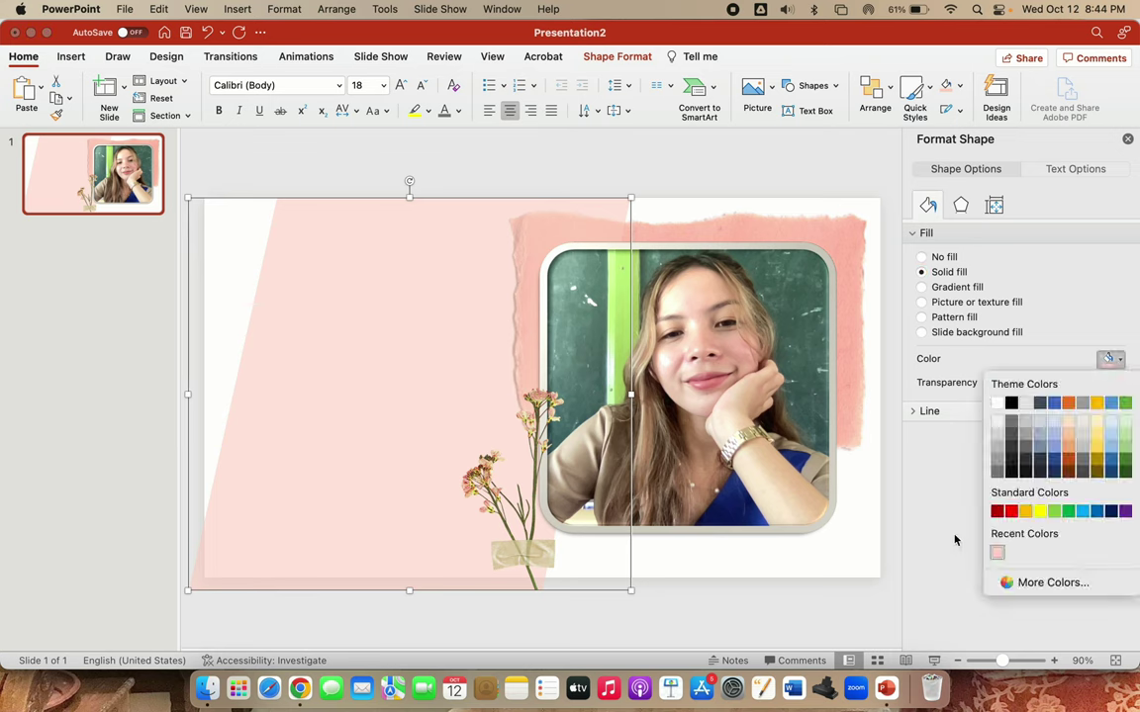
left_click(1049, 582)
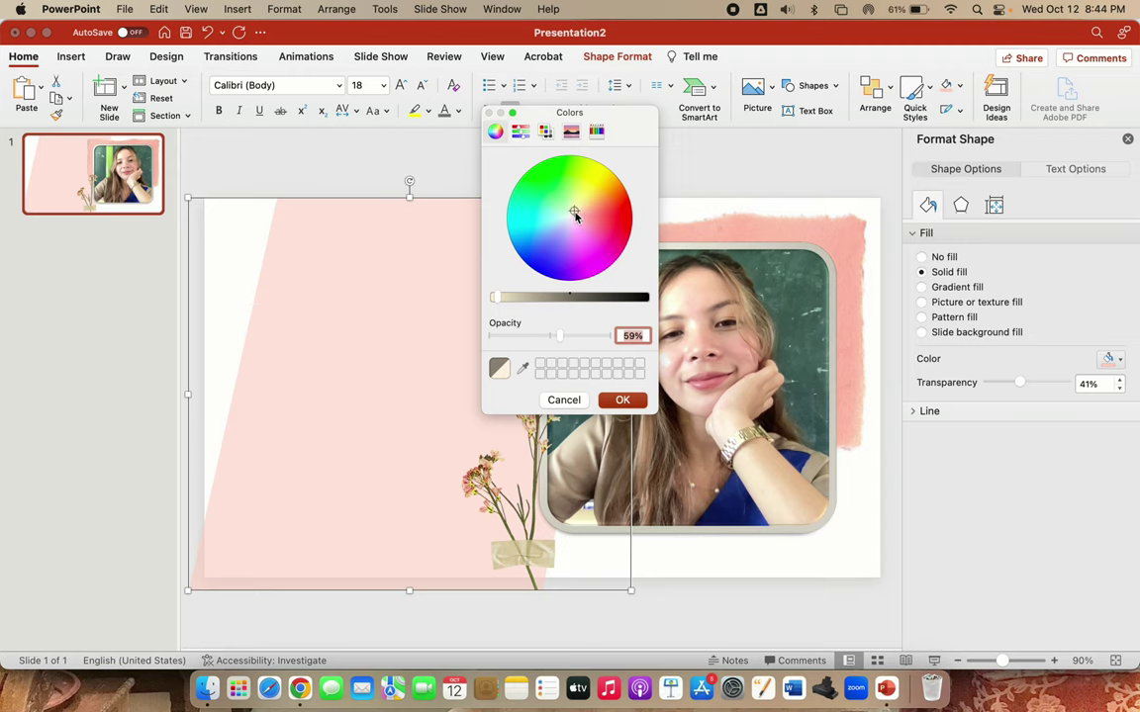
left_click(623, 400)
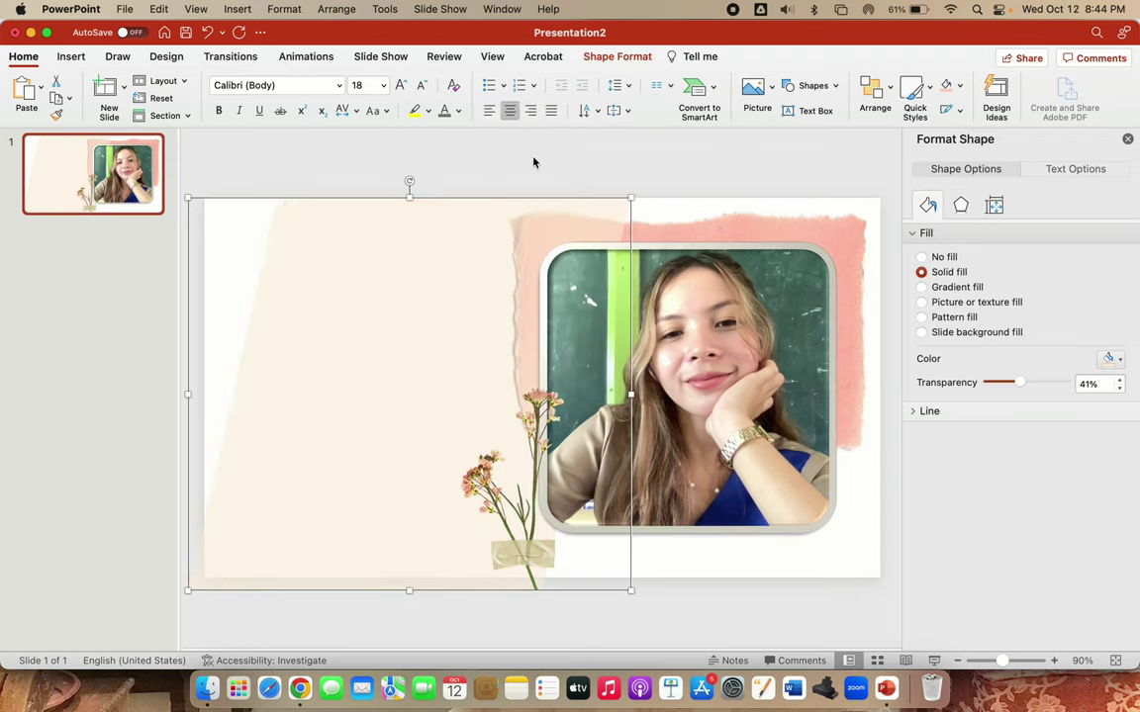
left_click(490, 396)
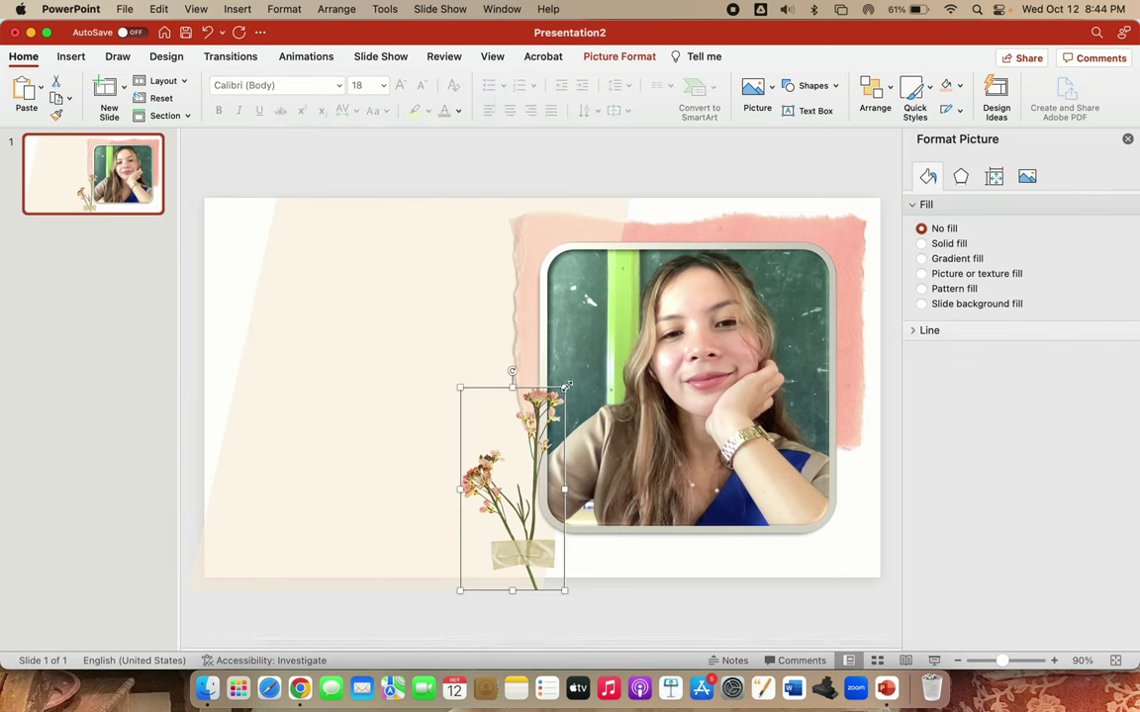
Enlarge the flower sprig up over the photo and shift the tape strip right
left_click_drag(565, 387, 605, 360)
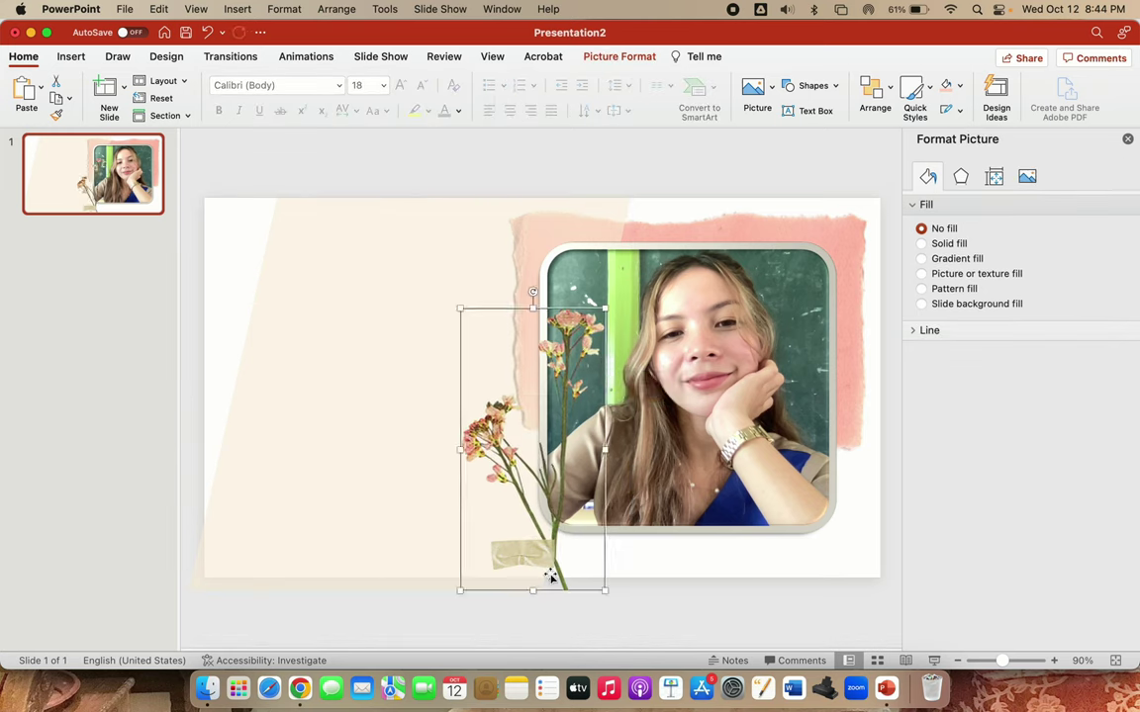
left_click(545, 566)
left_click_drag(545, 566, 568, 566)
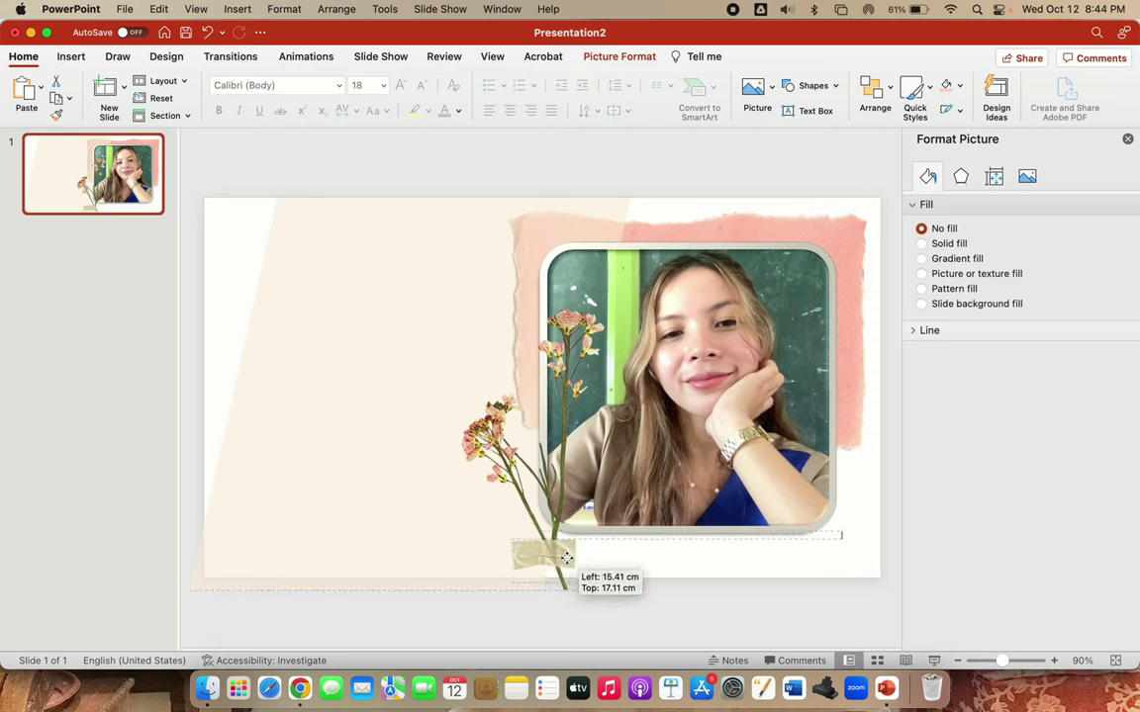
left_click(893, 495)
Bring the pink torn paper forward one layer
left_click(752, 223)
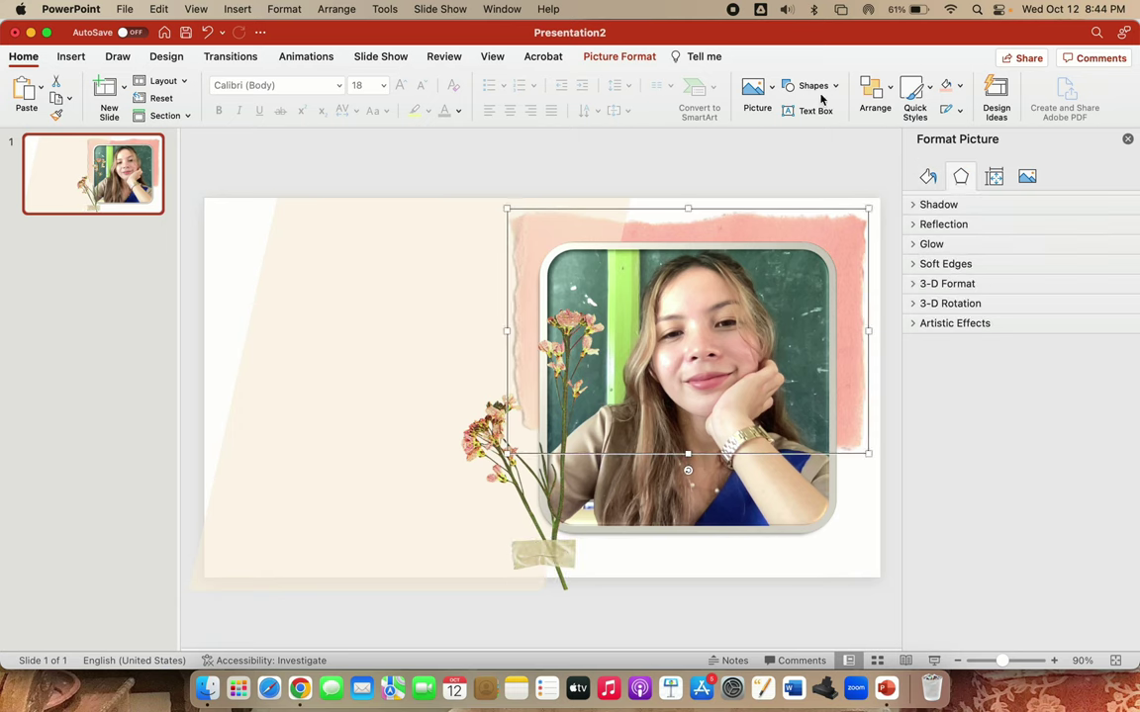
left_click(873, 91)
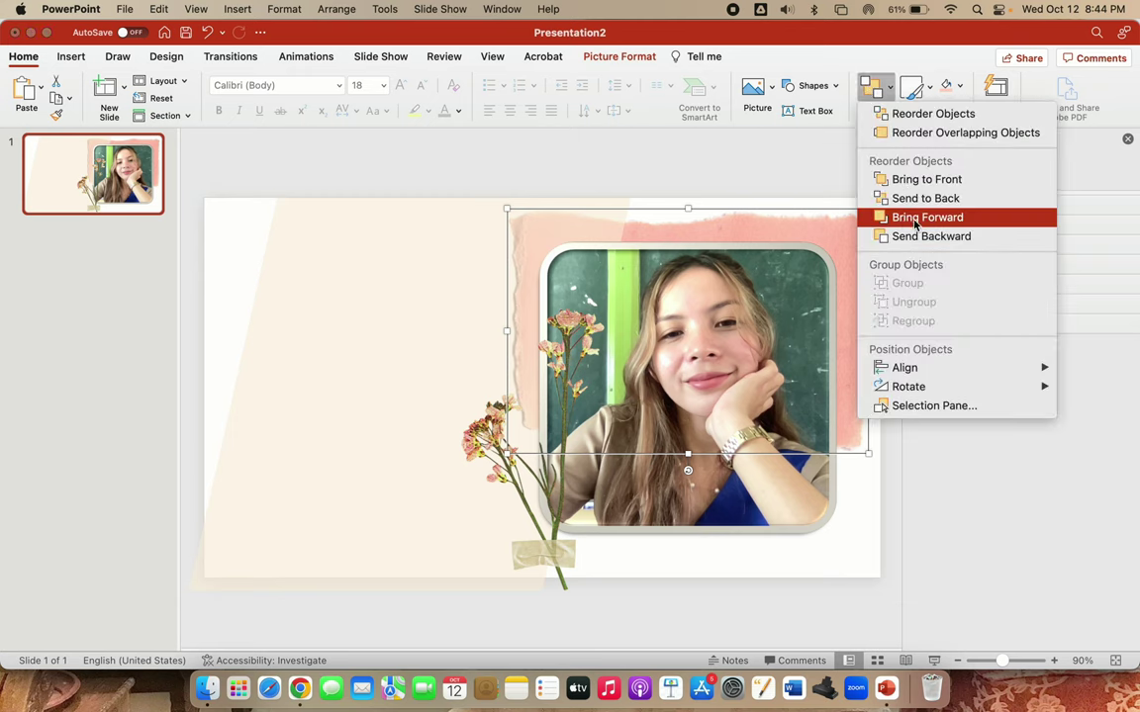
left_click(915, 218)
left_click(679, 172)
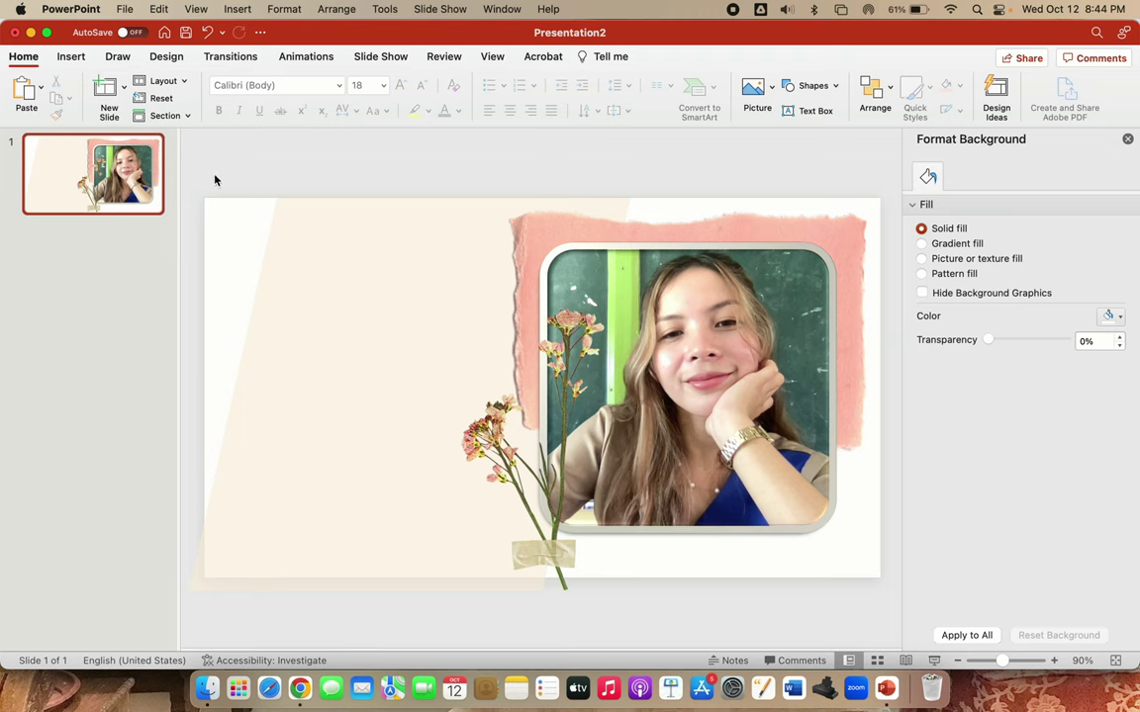
Try placing a text box on the slide's left, then undo the accidental edit
left_click(65, 58)
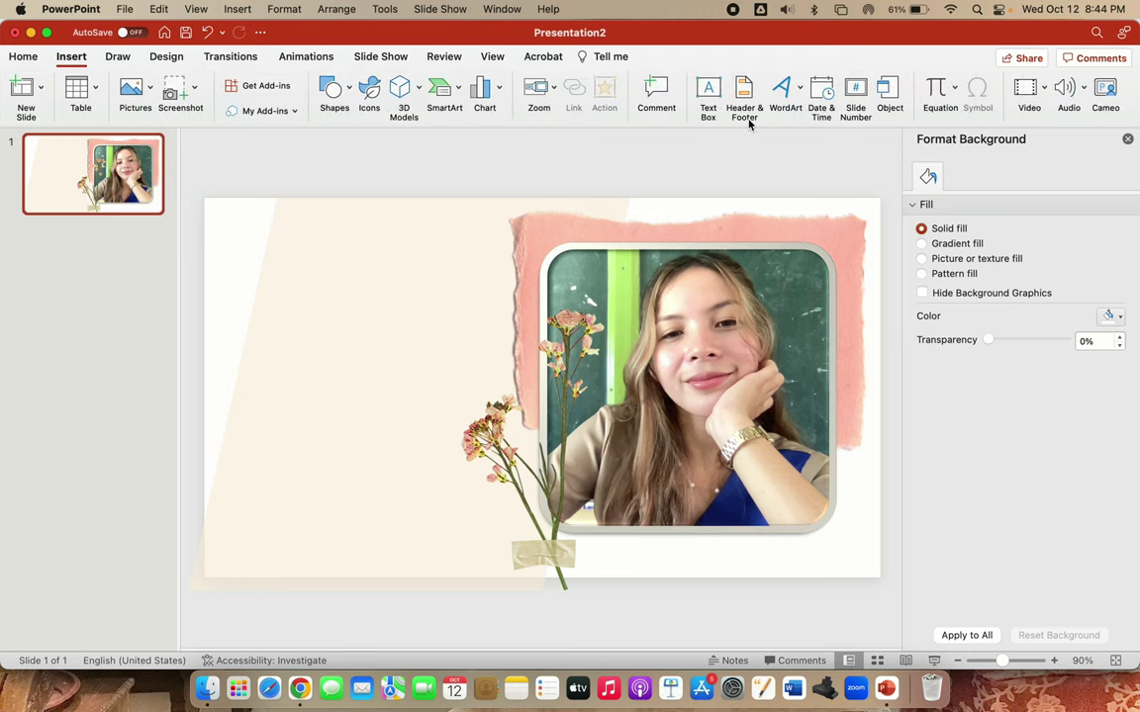
left_click(705, 94)
left_click(282, 309)
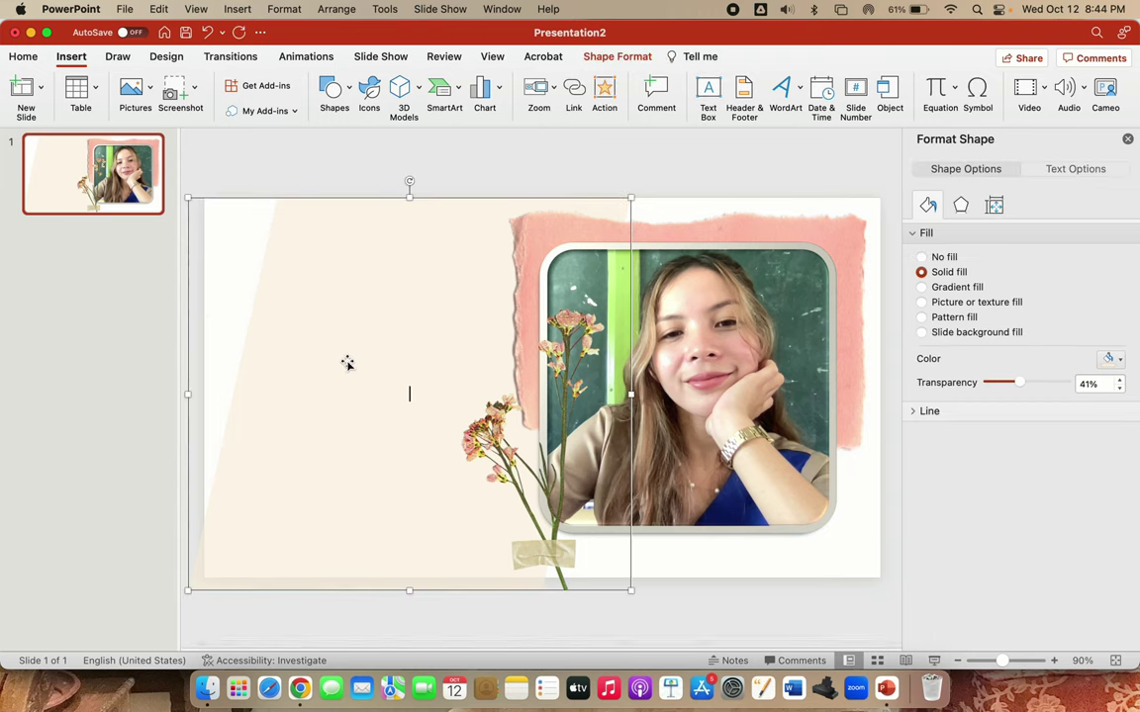
left_click(208, 32)
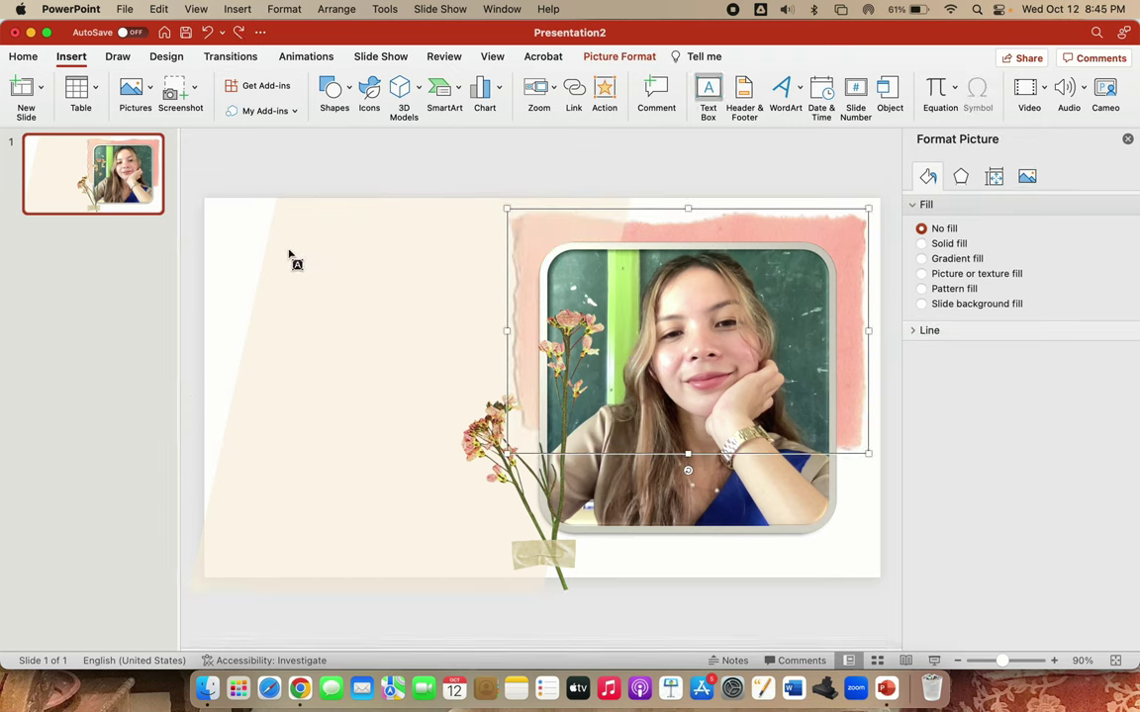
Draw a text box with the title 'All About' and apply the Modern Love Grunge font
mouse_move(288, 245)
left_mouse_down()
mouse_move(527, 337)
mouse_move(542, 394)
left_mouse_up()
type("All")
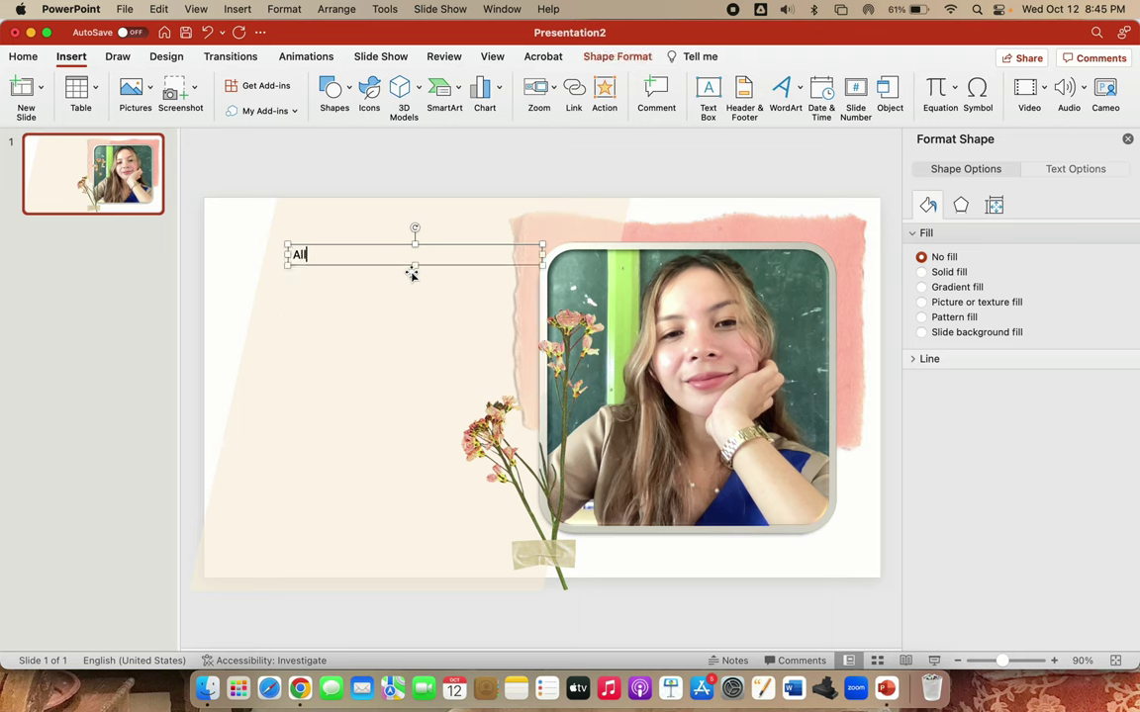
type(" About My Self")
mouse_move(425, 267)
left_mouse_down()
mouse_move(402, 288)
mouse_move(399, 335)
mouse_move(319, 288)
left_mouse_up()
left_click(359, 322)
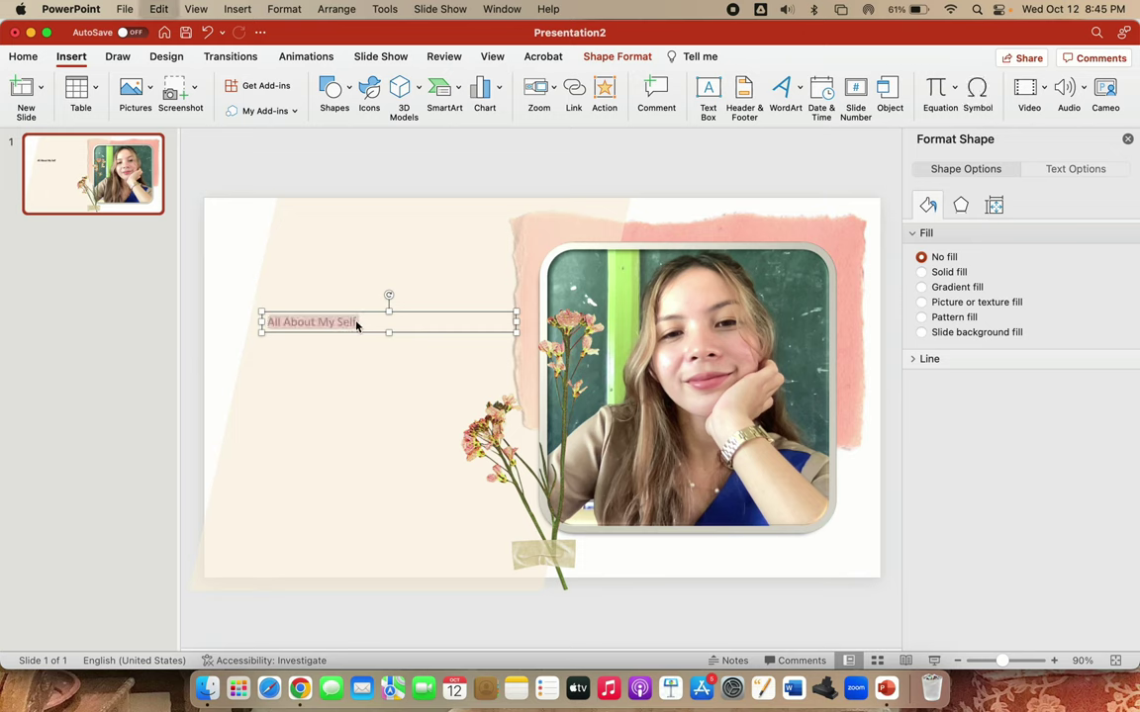
left_click(22, 57)
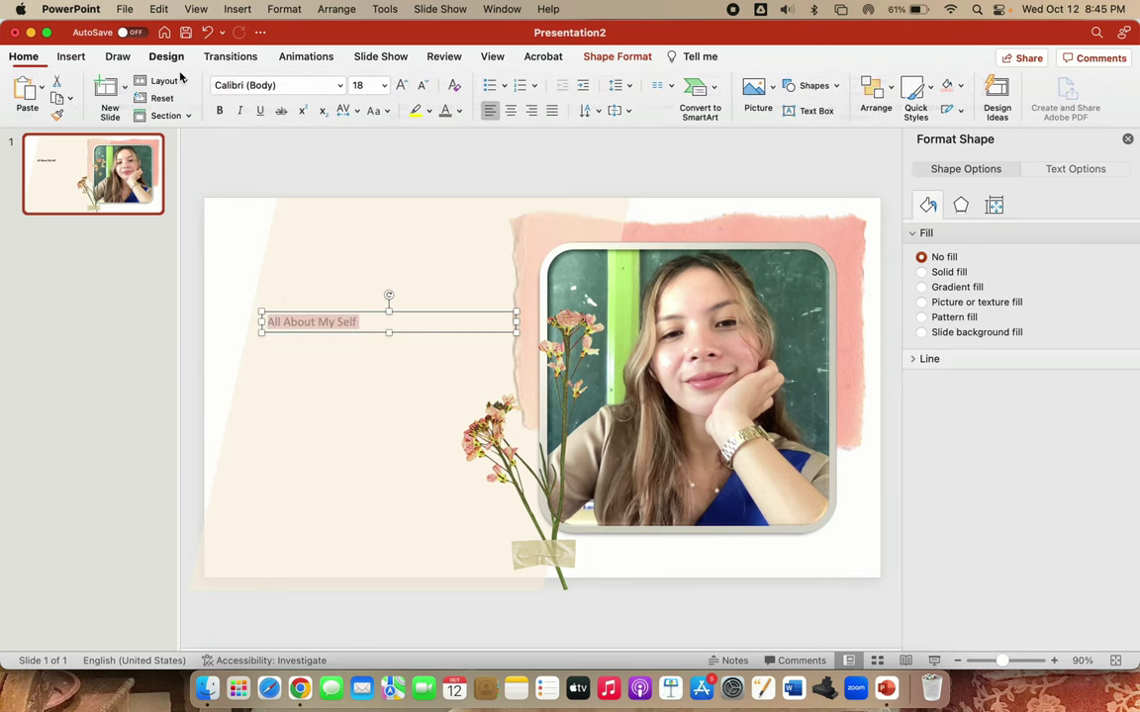
left_click(337, 87)
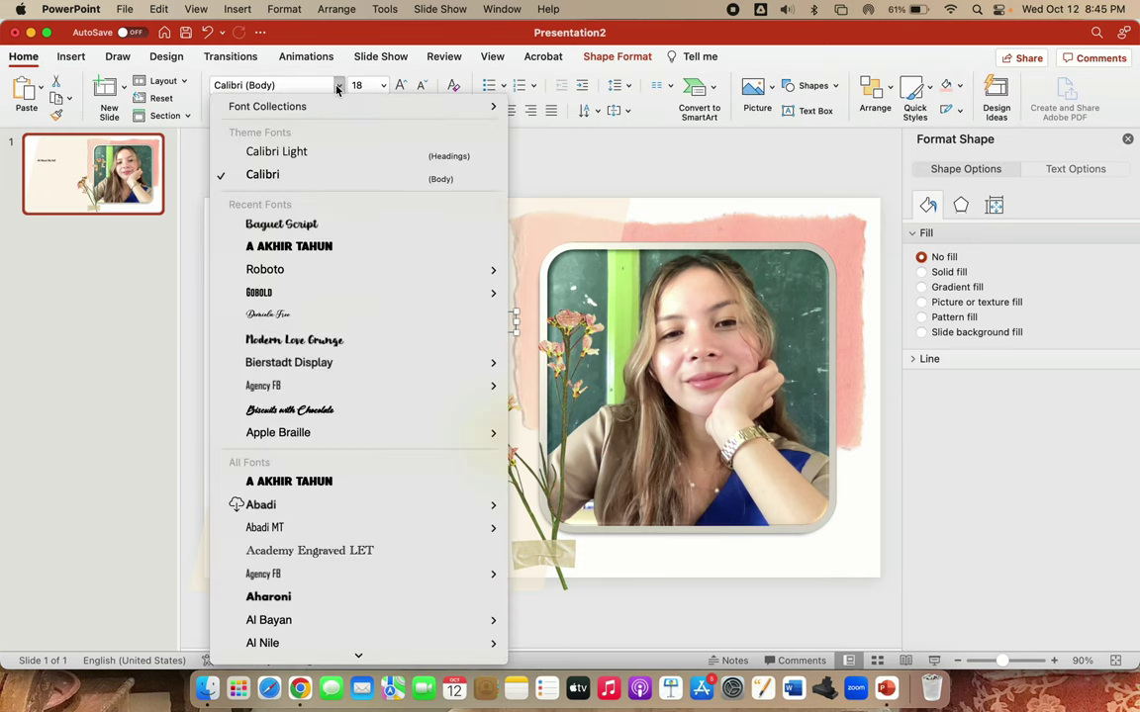
left_click(344, 342)
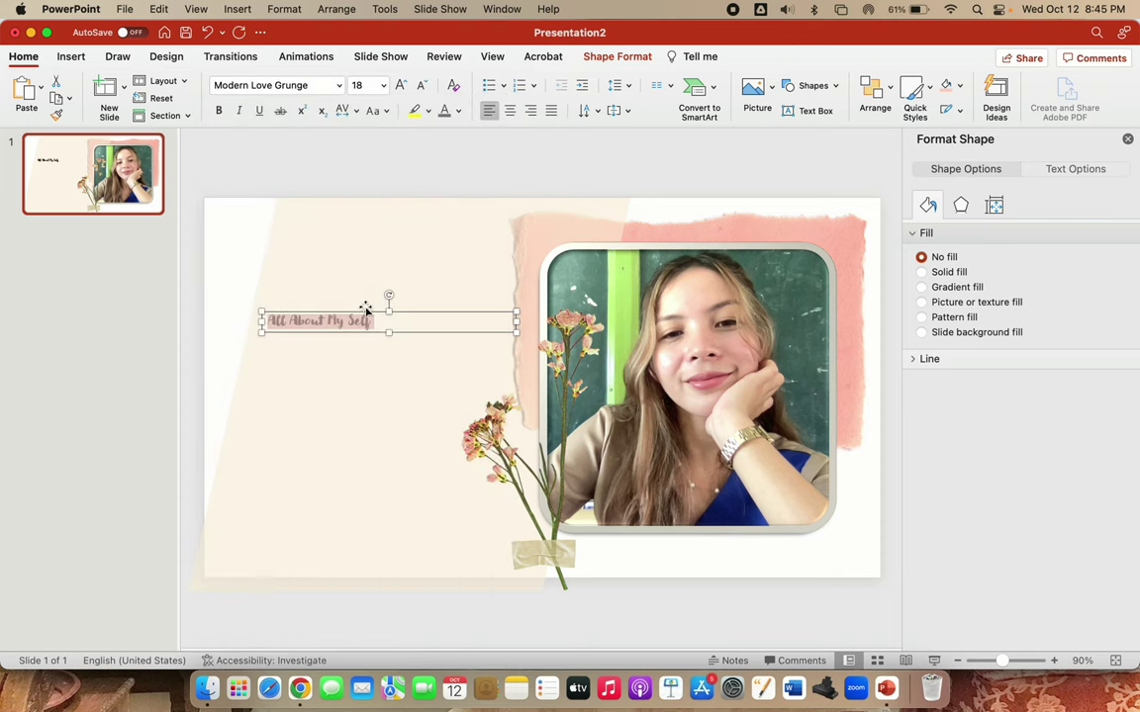
Set the title to size 80 and wrap it as All About / My Self left of the photo
left_click(366, 85)
type("110")
key("Return")
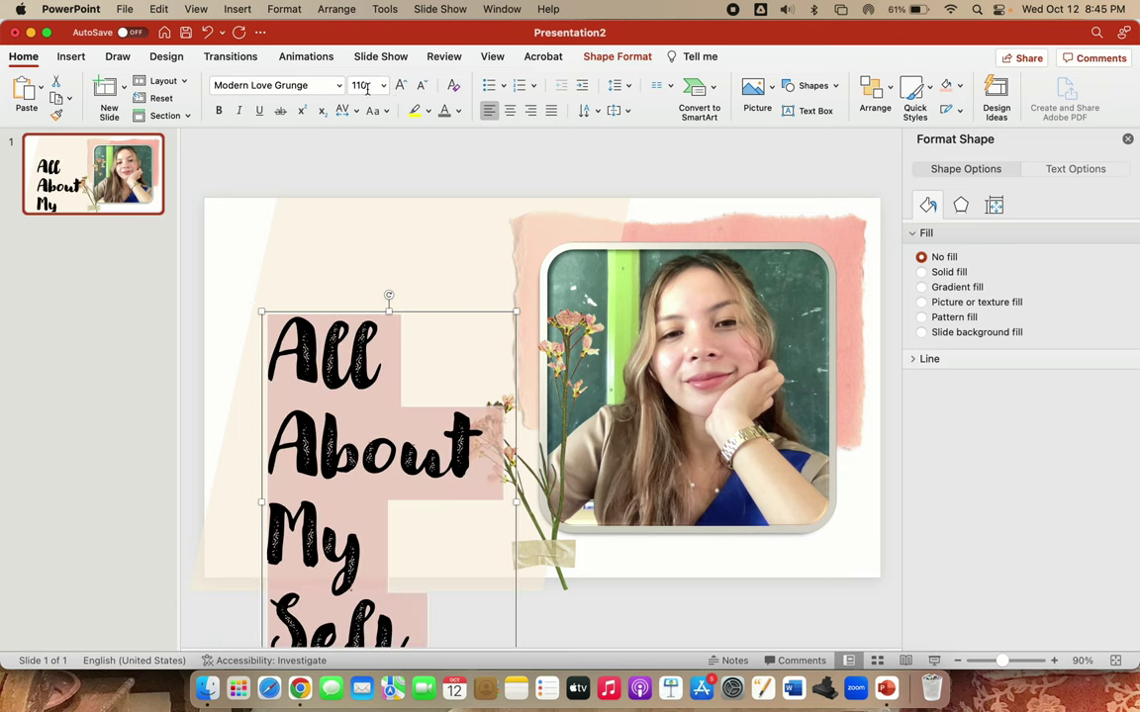
left_click_drag(515, 502, 665, 495)
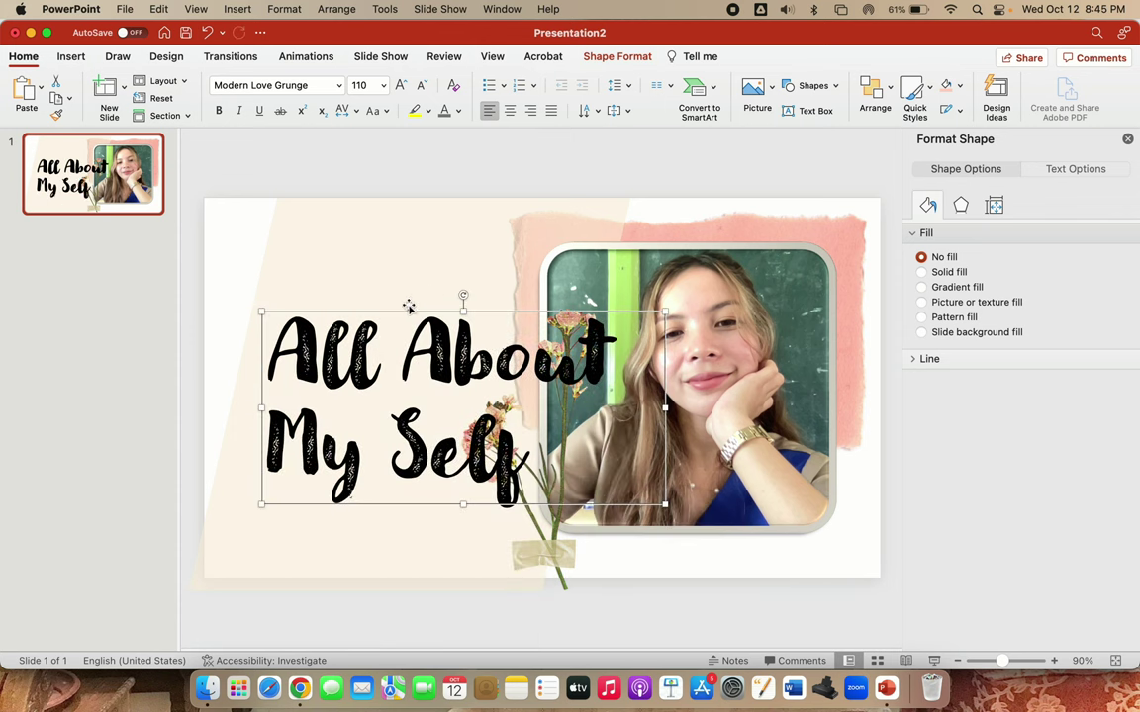
left_click(372, 88)
type("80")
key("Return")
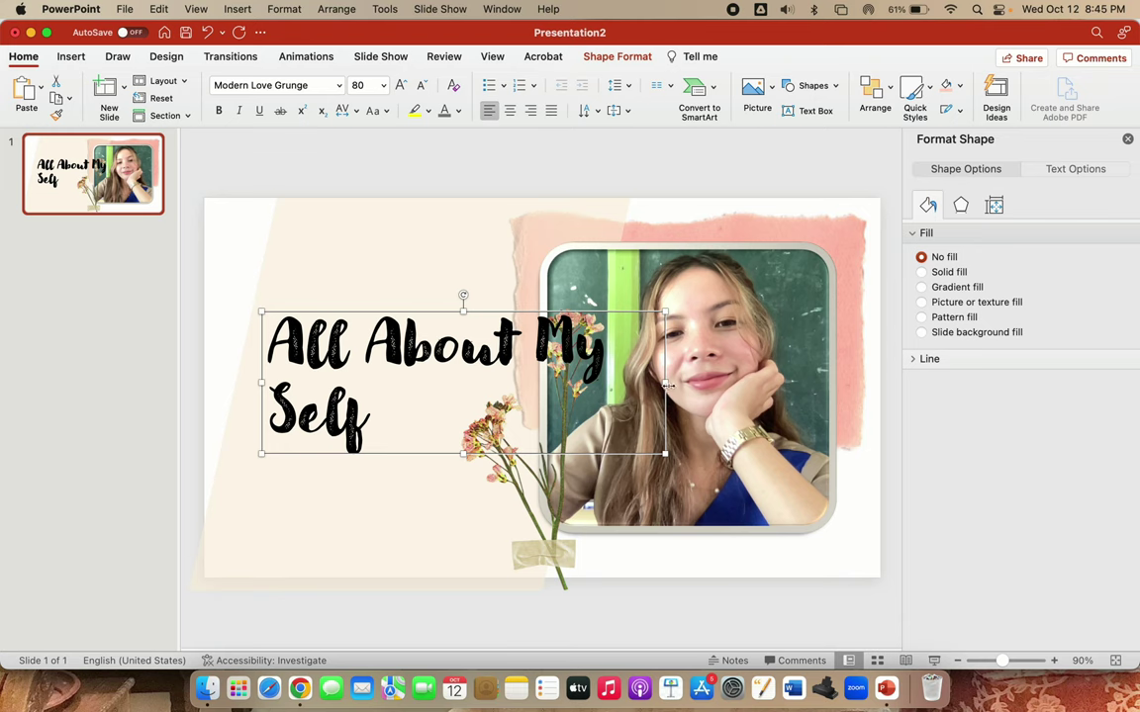
left_click_drag(671, 423, 536, 424)
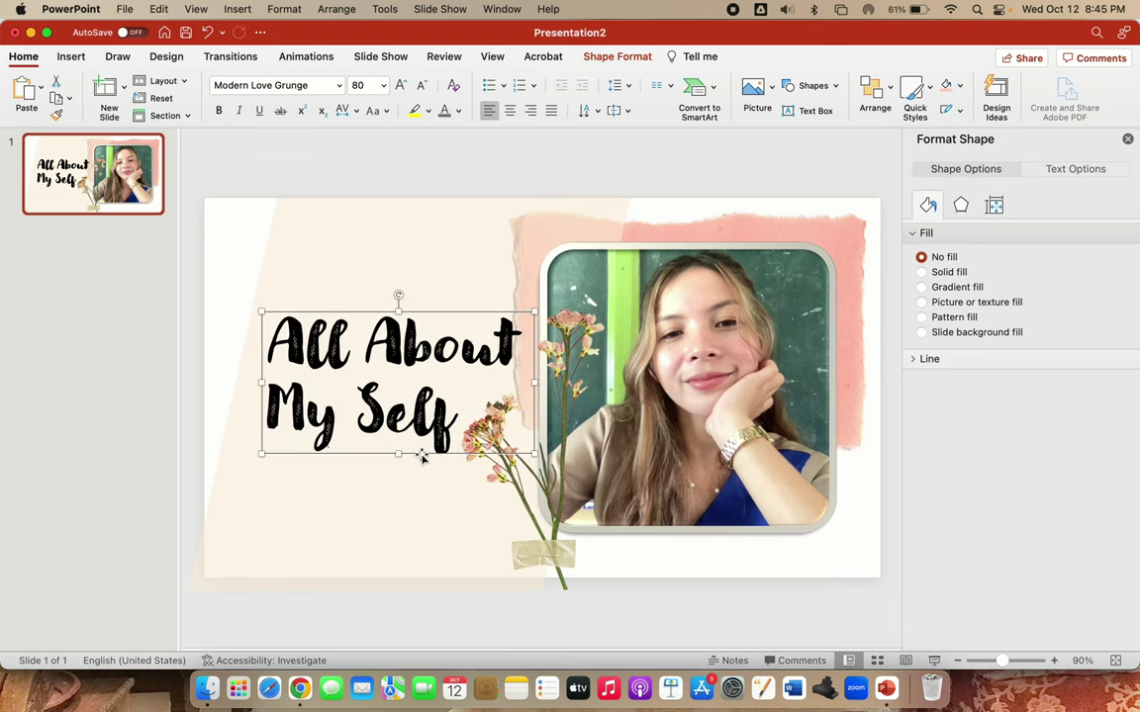
mouse_move(418, 453)
left_mouse_down()
mouse_move(386, 421)
mouse_move(386, 432)
left_mouse_up()
left_click(72, 57)
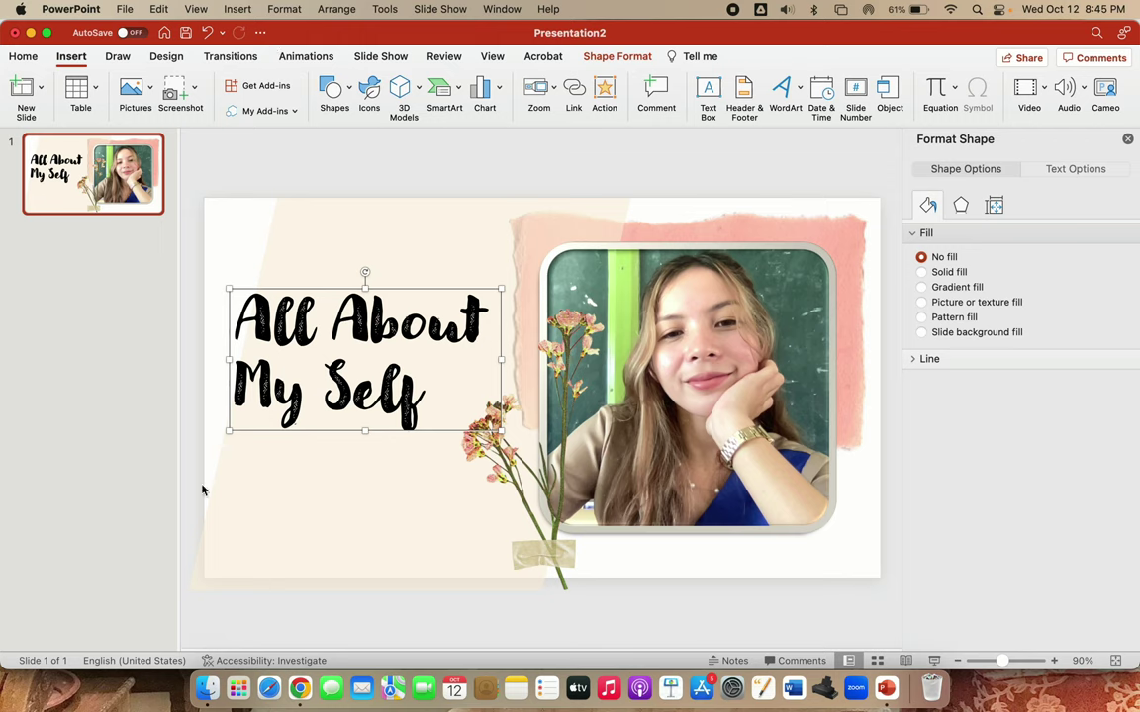
Draw a text box below the title and type the name in capitals
left_click(715, 120)
left_click_drag(189, 466, 451, 487)
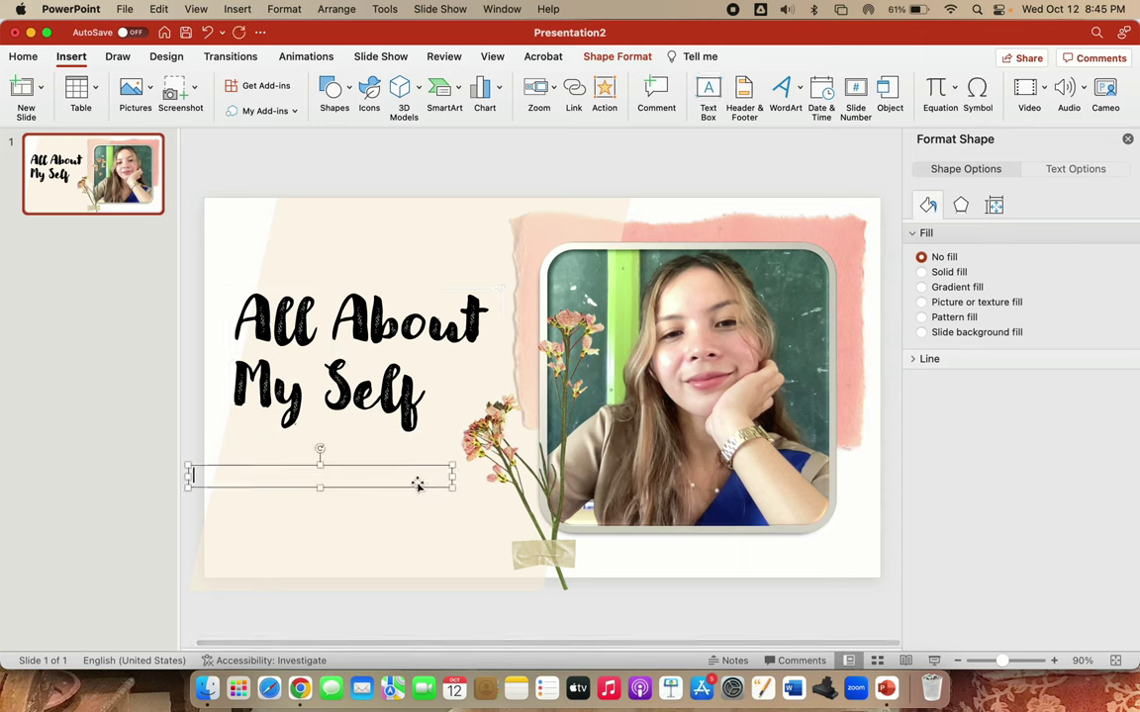
type("CLARICE S. ASILO")
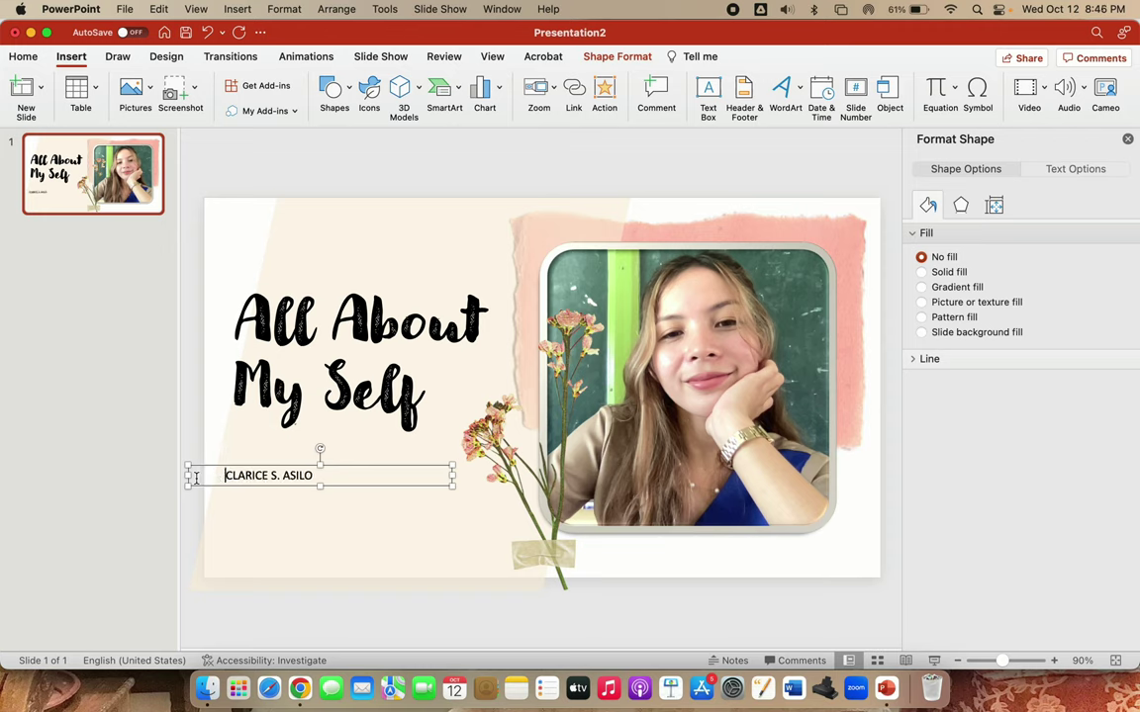
Try the Biscuits with Chocolate font on the name line, then undo back to the all-caps name
triple_click(332, 475)
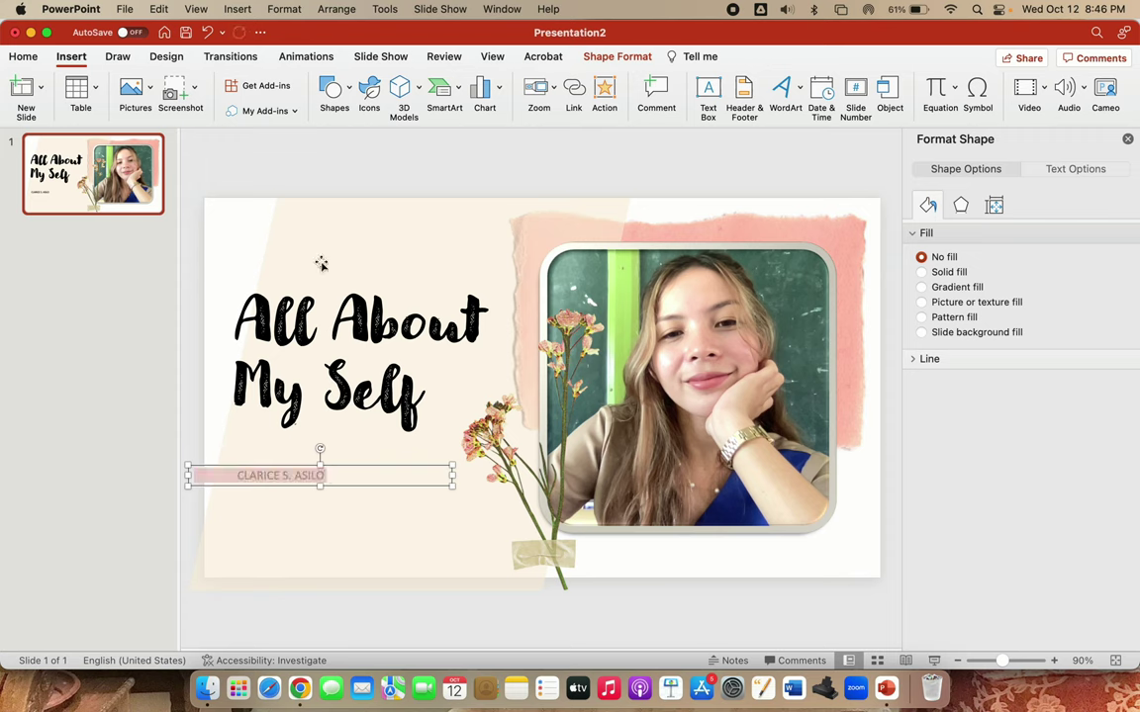
left_click(30, 57)
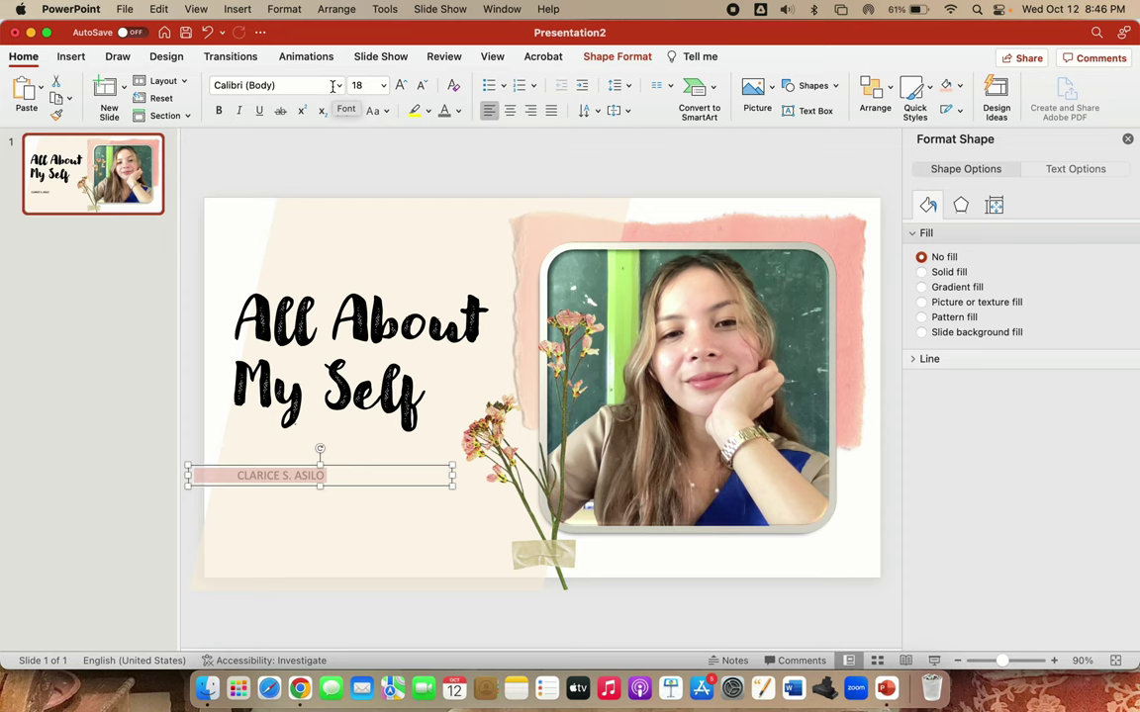
left_click(338, 85)
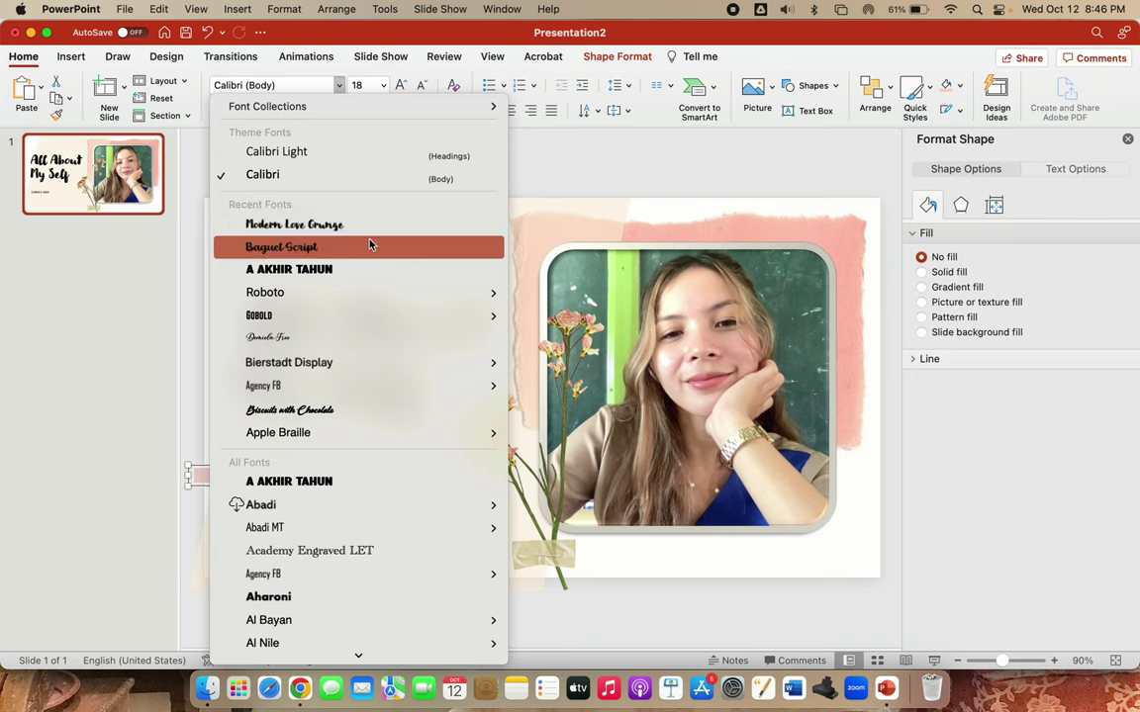
left_click(323, 409)
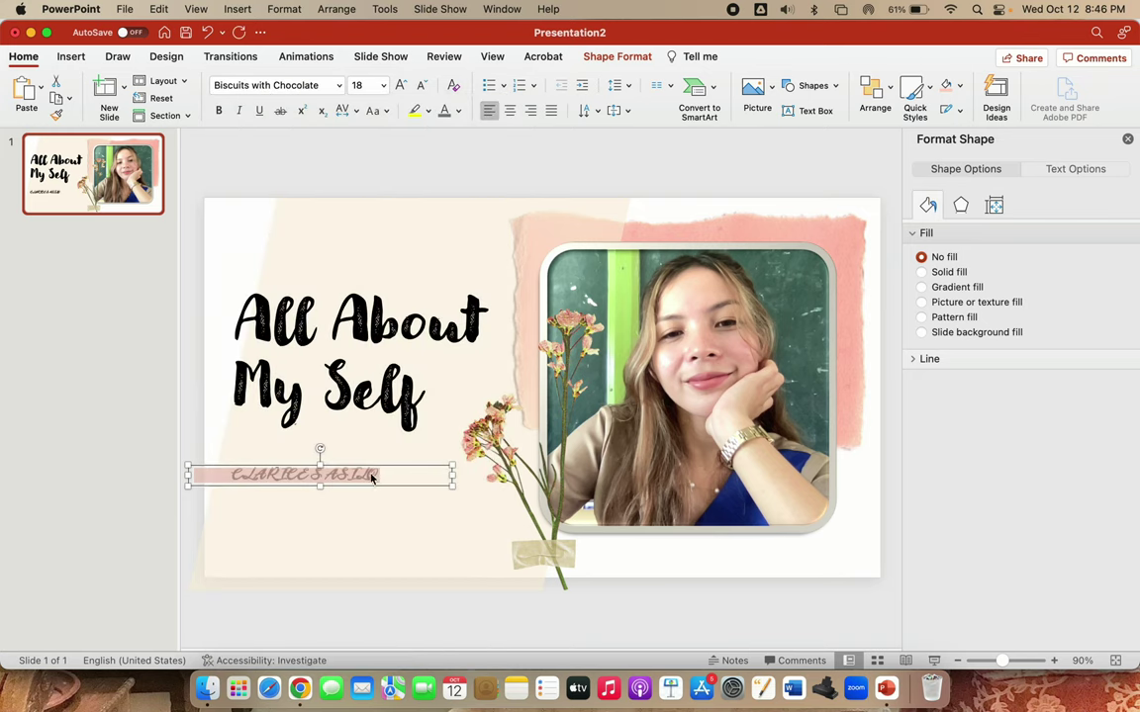
type("Clarice S")
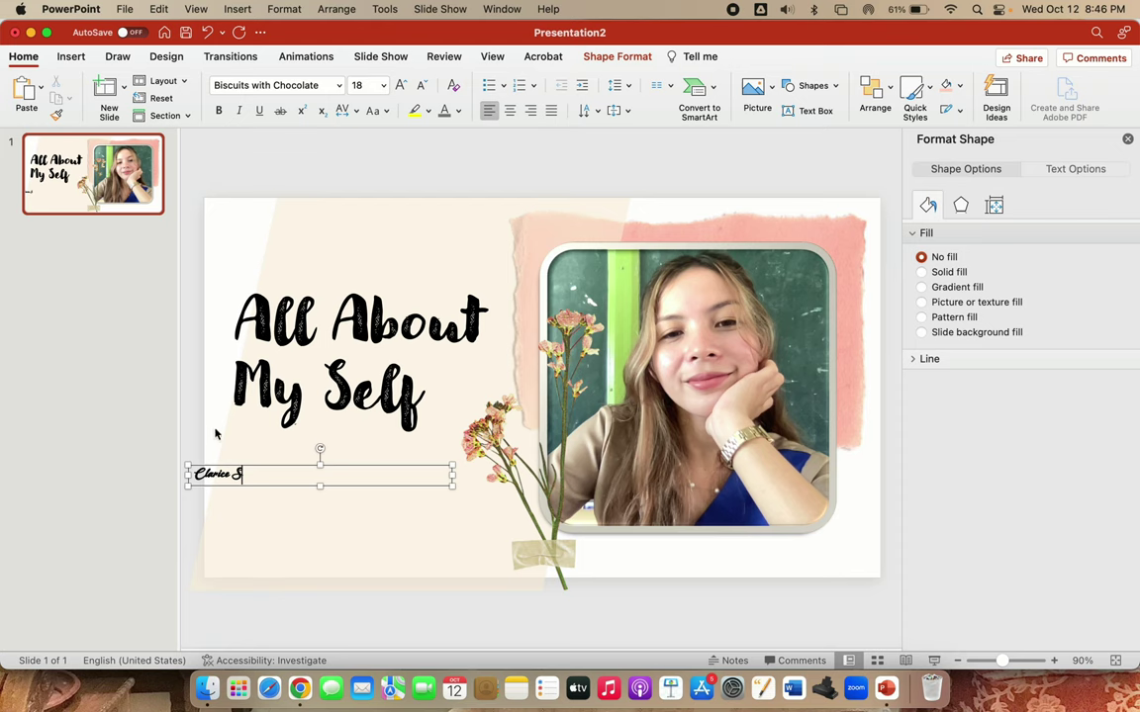
left_click(196, 392)
left_click(207, 32)
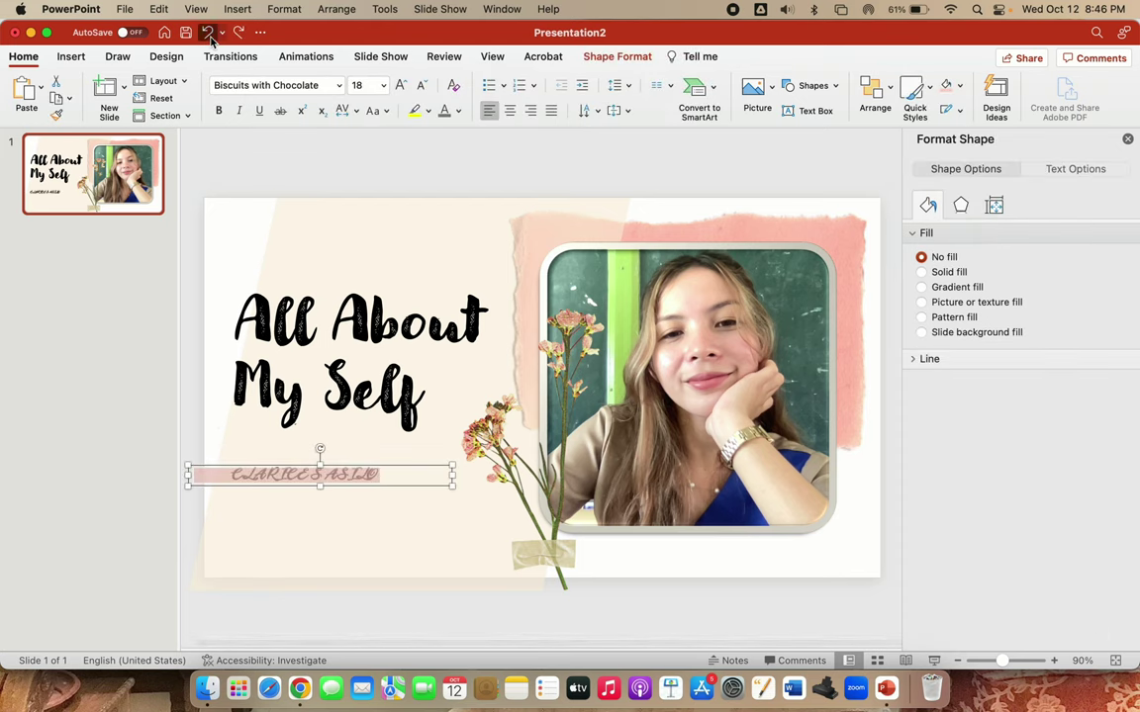
left_click(208, 33)
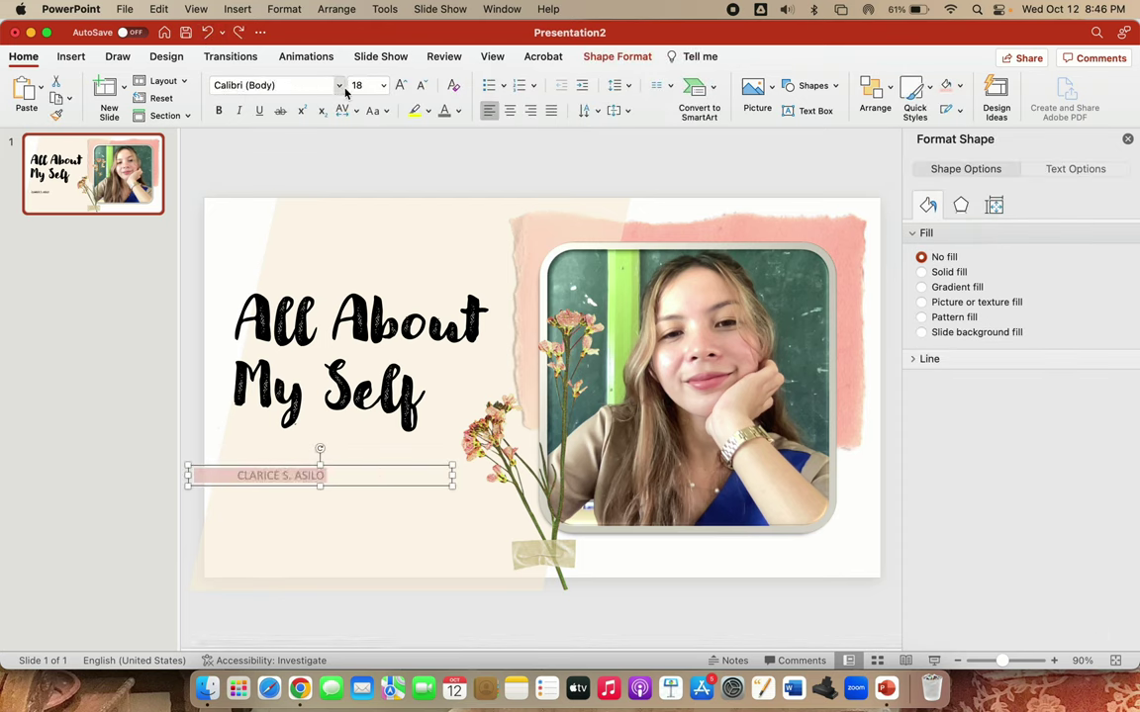
Set the name line in the Roboto font
left_click(312, 86)
left_click(284, 86)
left_click(284, 86)
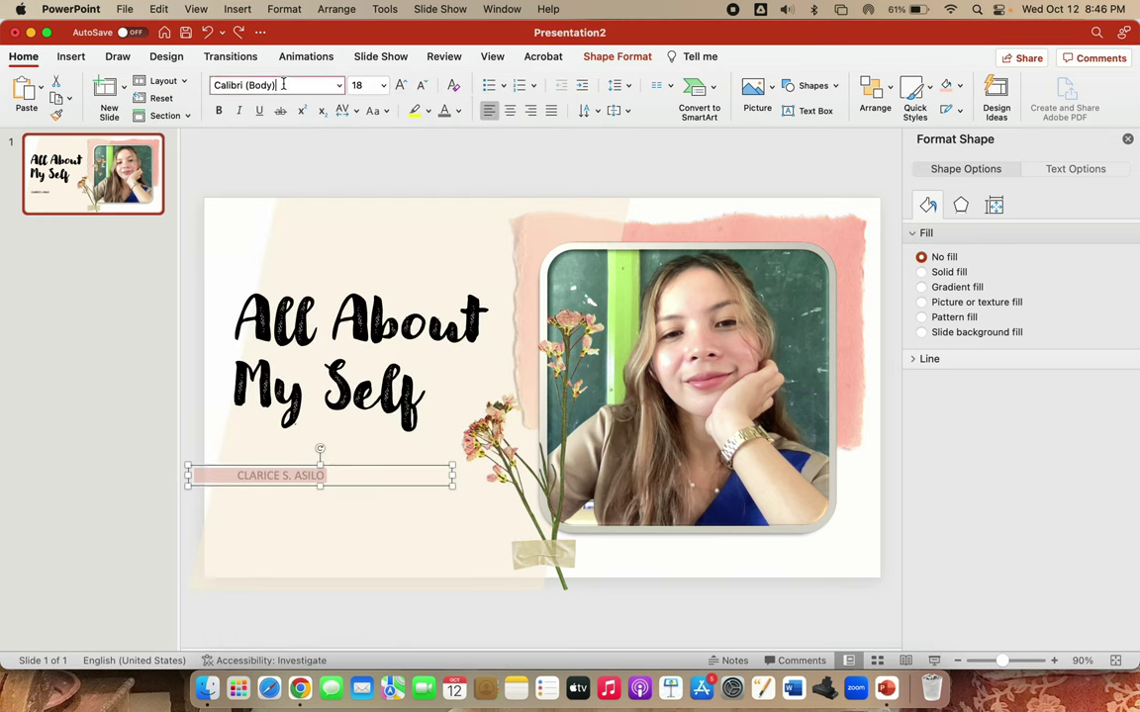
type("Roboto")
key("Return")
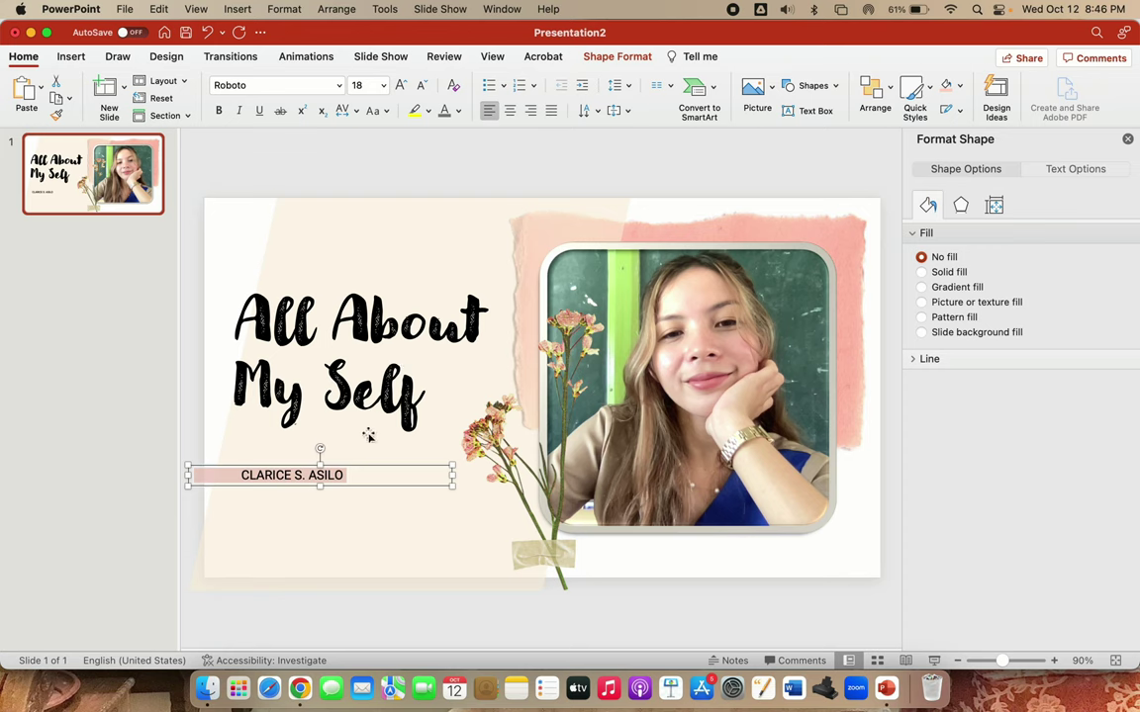
left_click(619, 63)
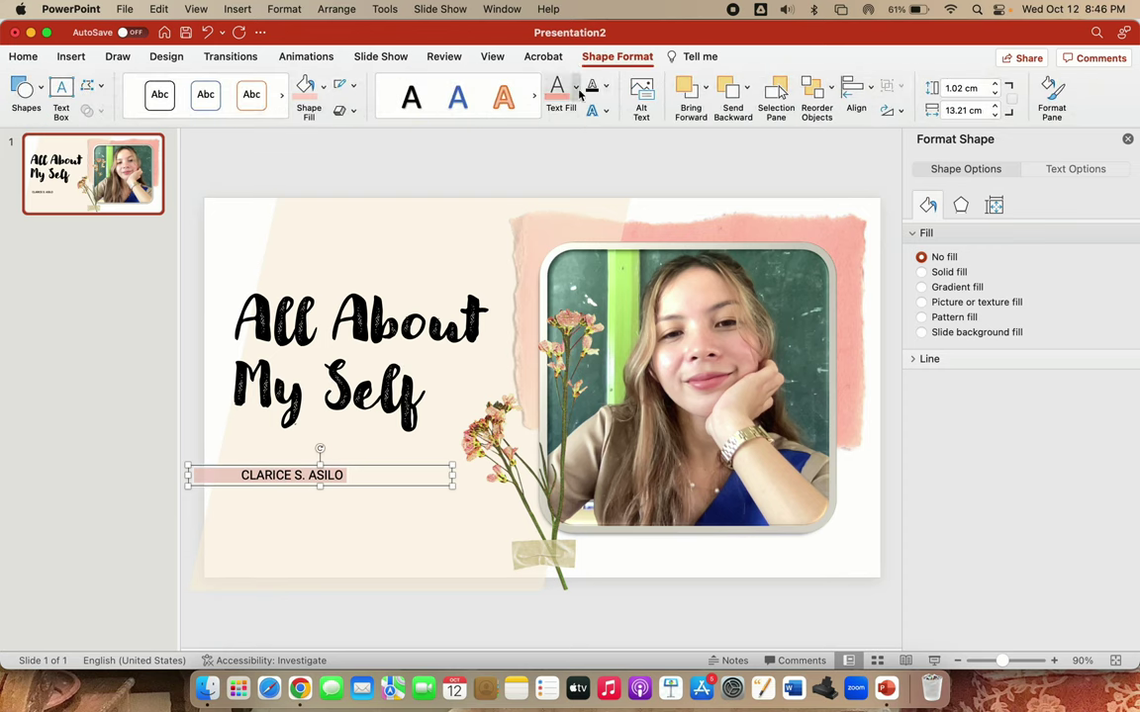
Try a gray gradient shape style on the name bar
left_click(535, 97)
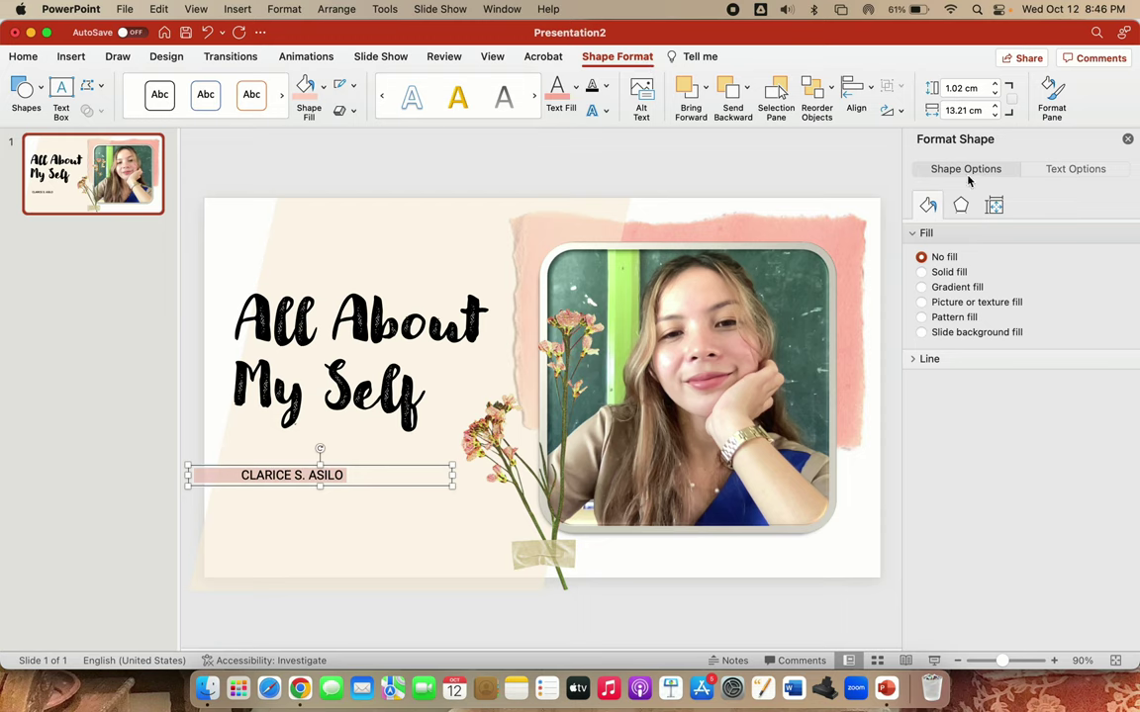
left_click(281, 95)
left_click(207, 122)
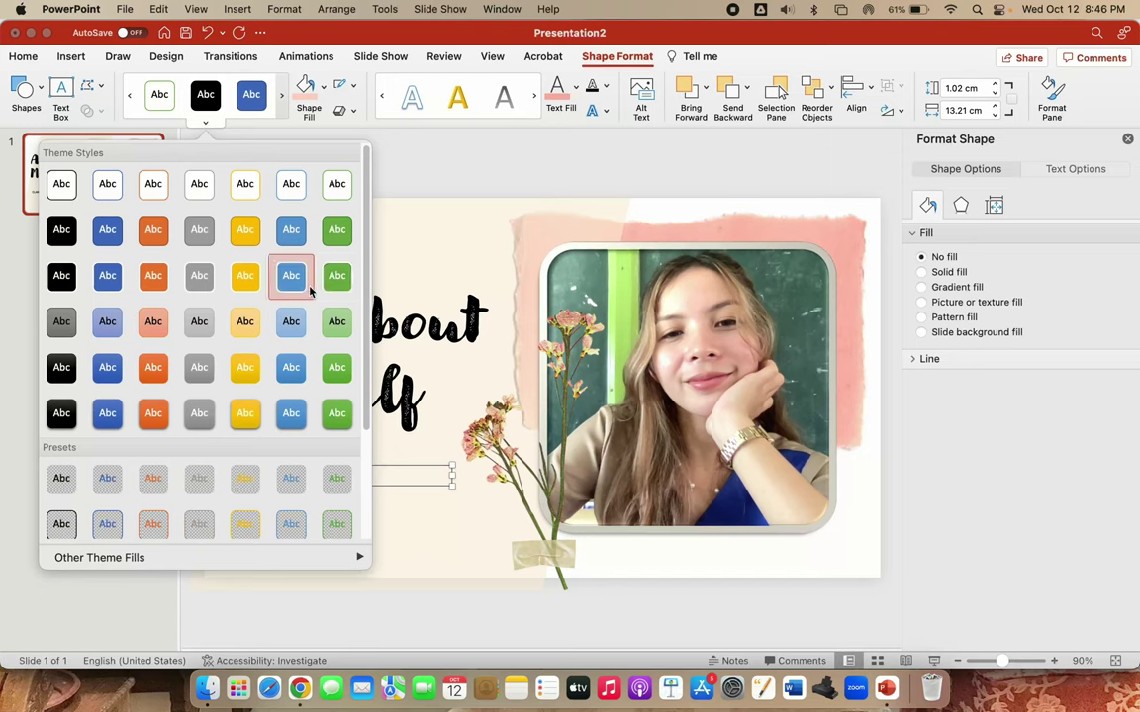
scroll(238, 260, "down", 2)
scroll(201, 265, "up", 1)
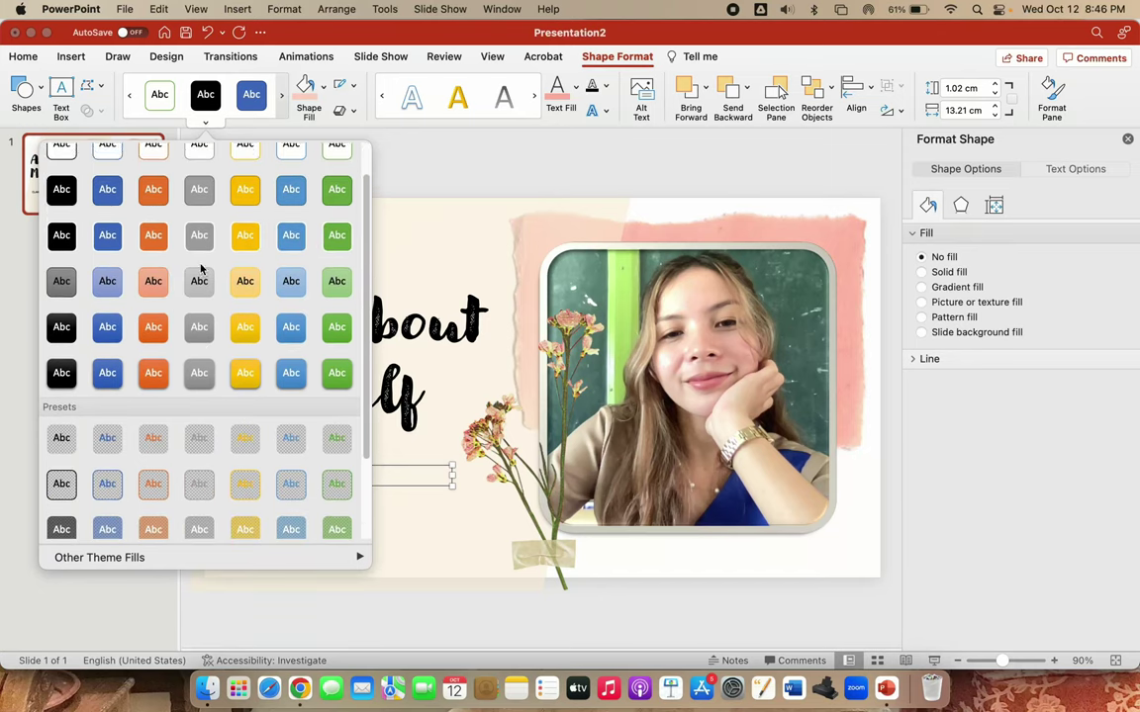
scroll(198, 259, "up", 2)
left_click(199, 321)
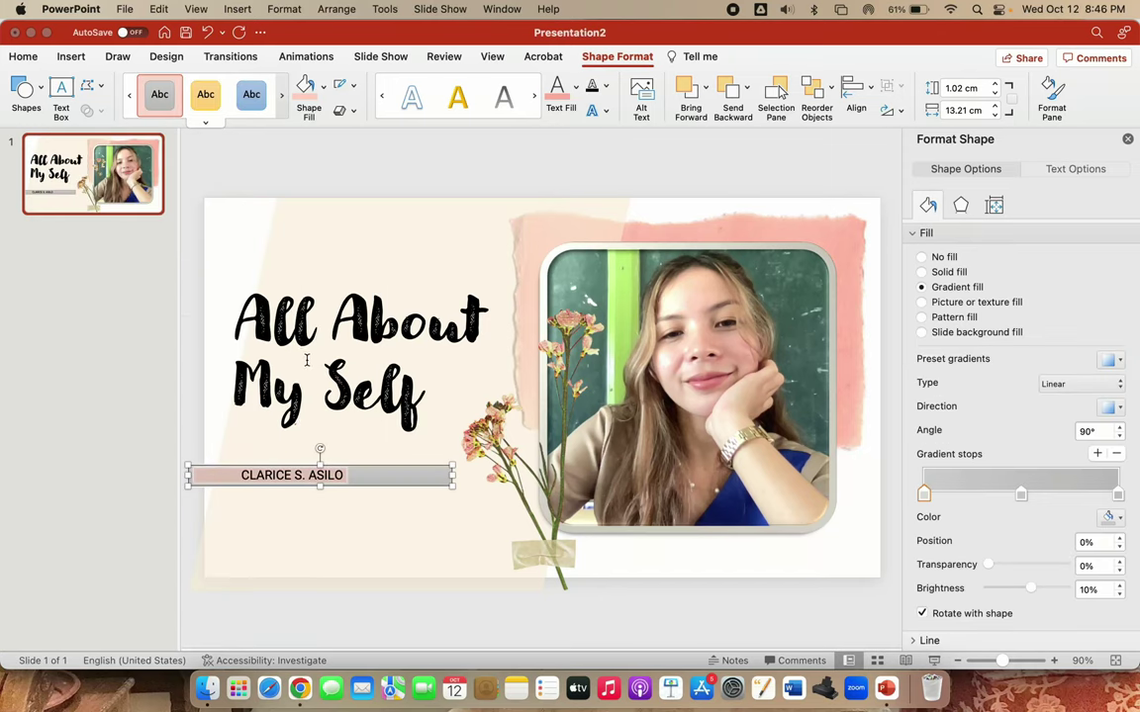
Apply the light yellow theme shape style to the name bar instead
left_click(438, 554)
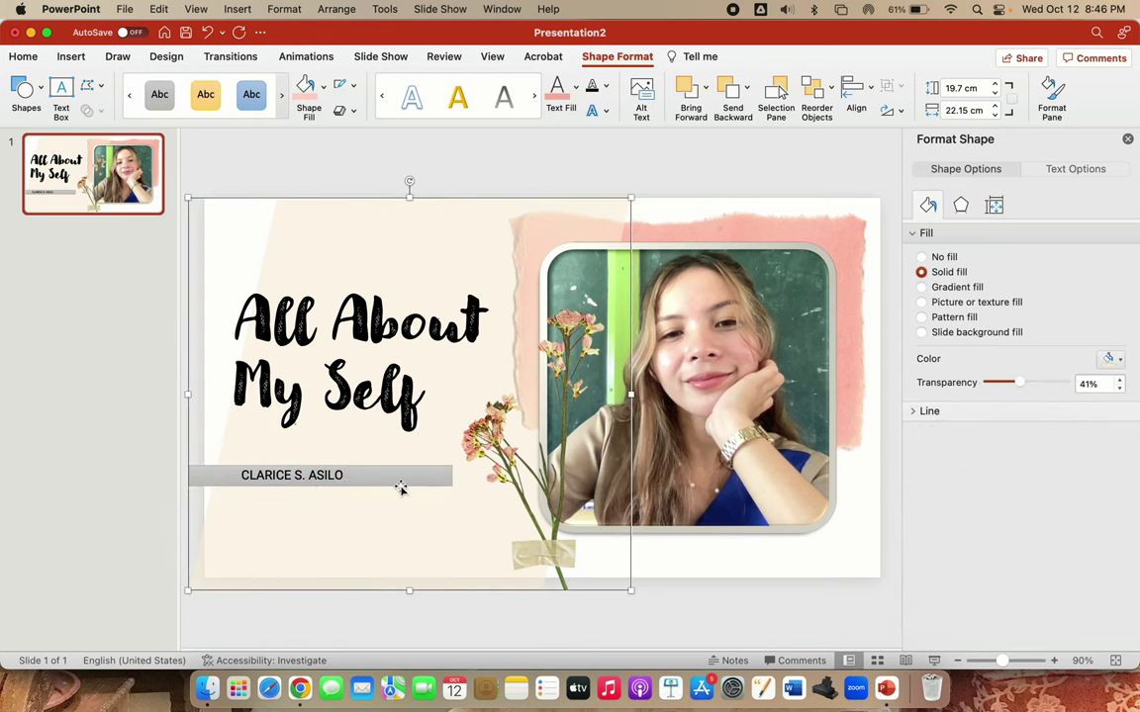
left_click(374, 481)
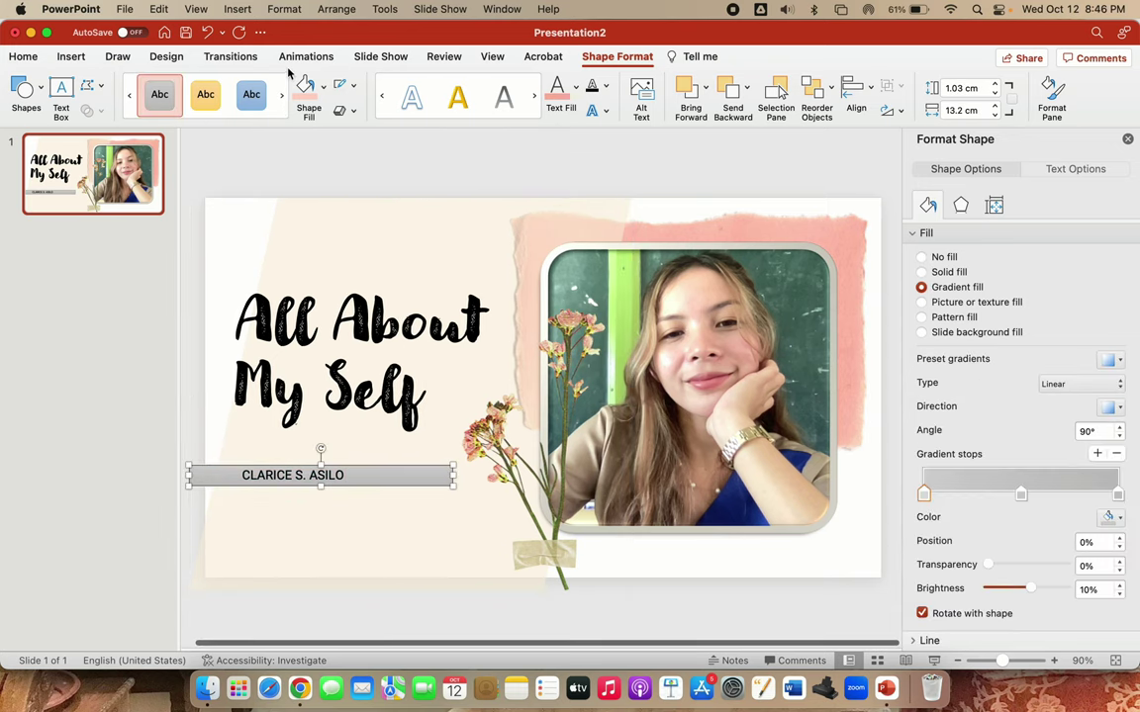
left_click(205, 122)
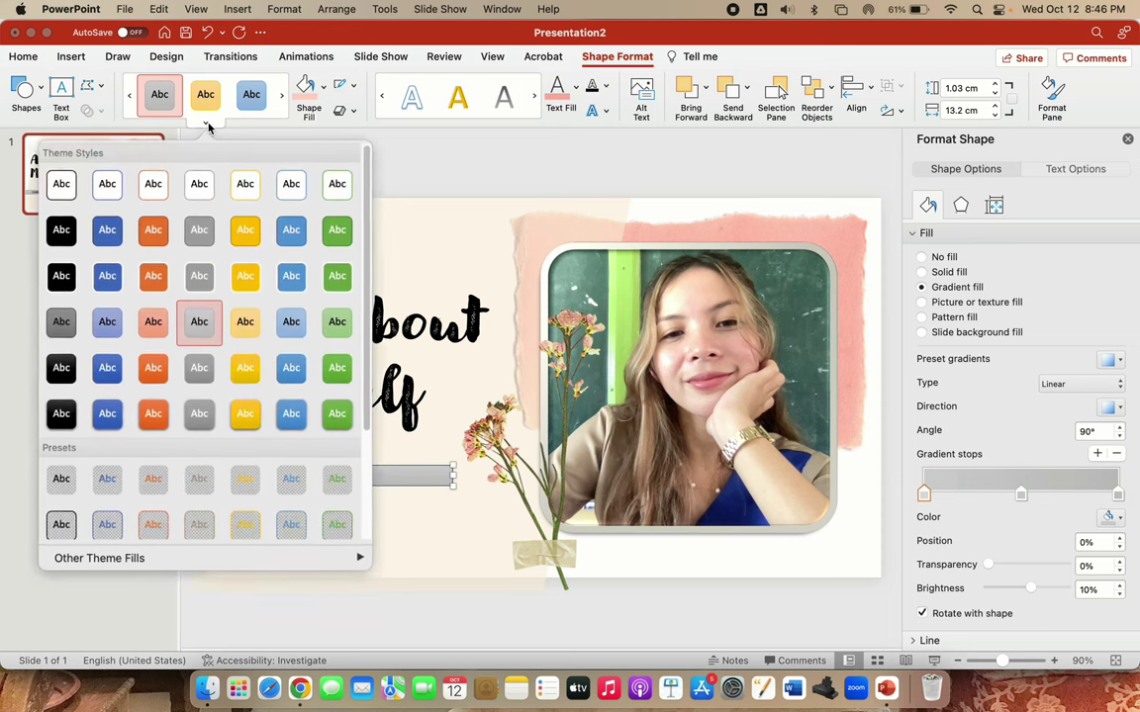
left_click(258, 345)
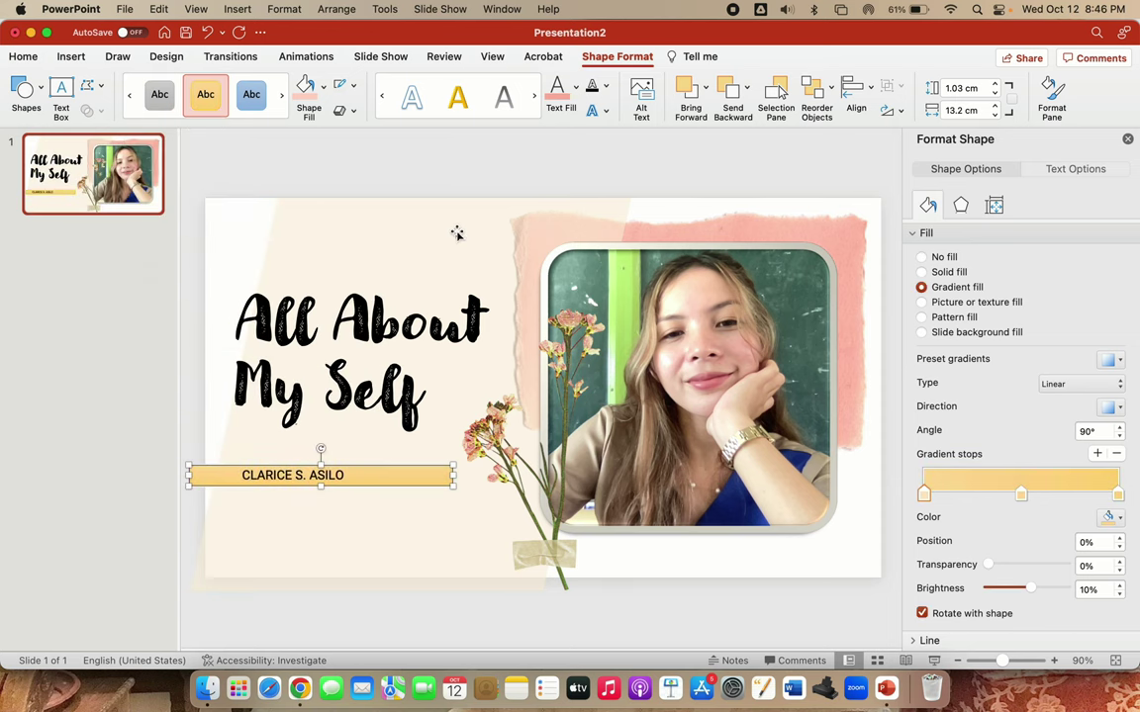
left_click(405, 144)
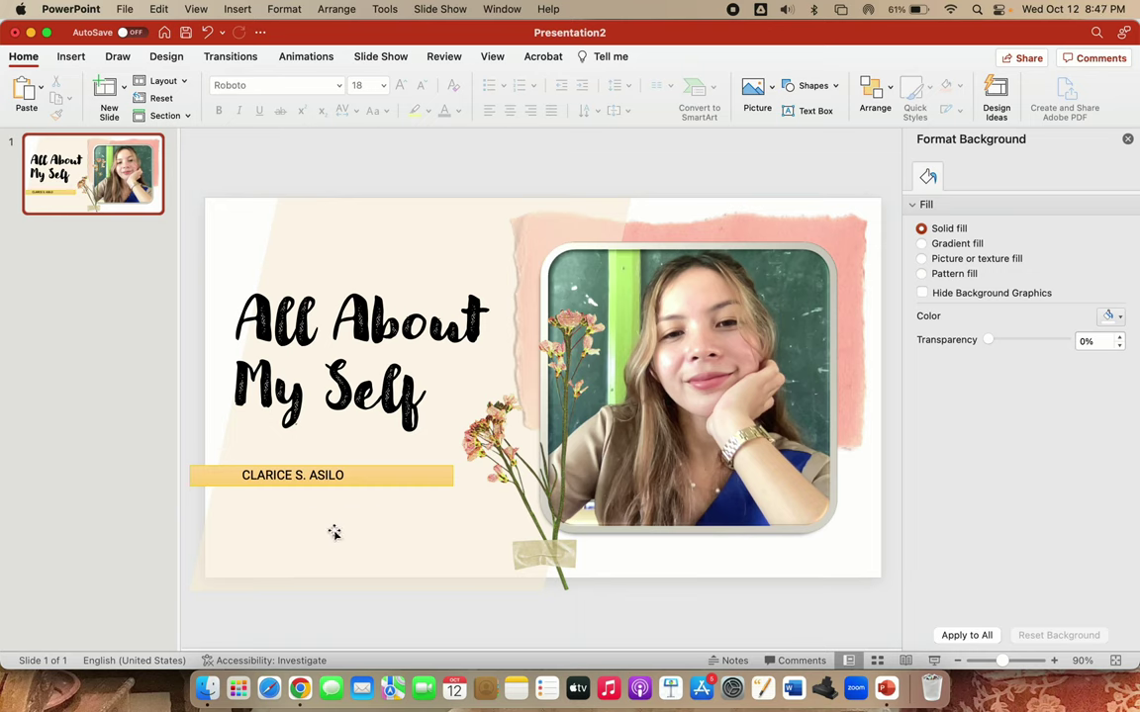
left_click(274, 489)
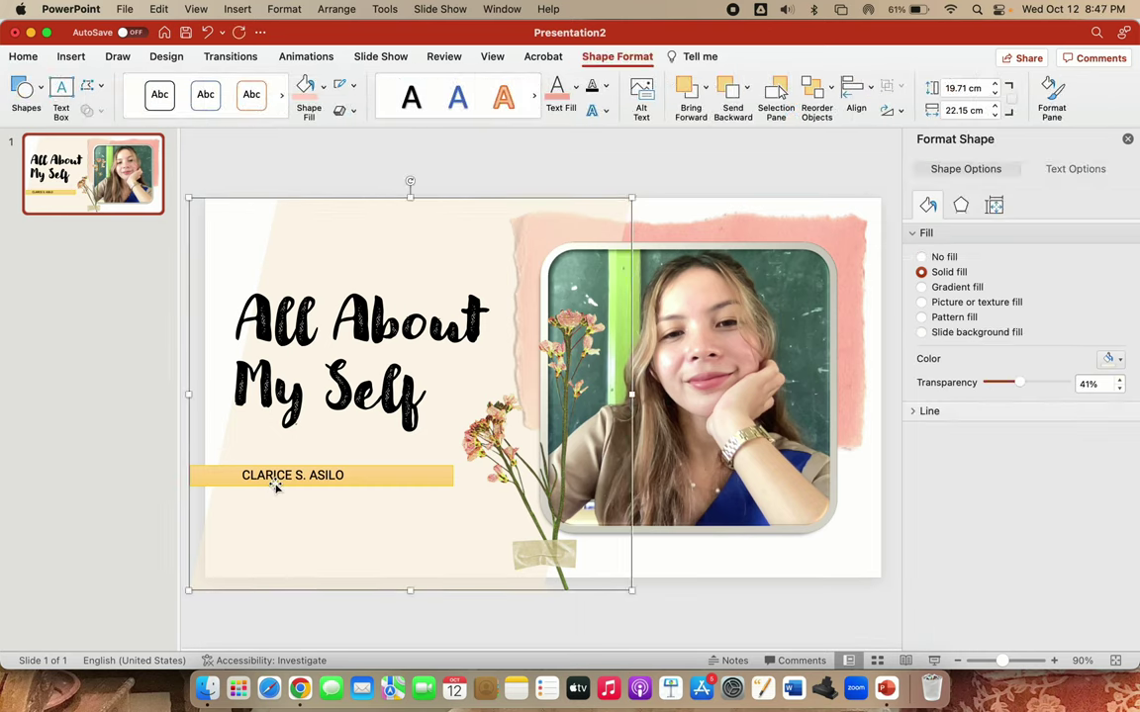
left_click(274, 481)
left_click_drag(275, 483, 277, 486)
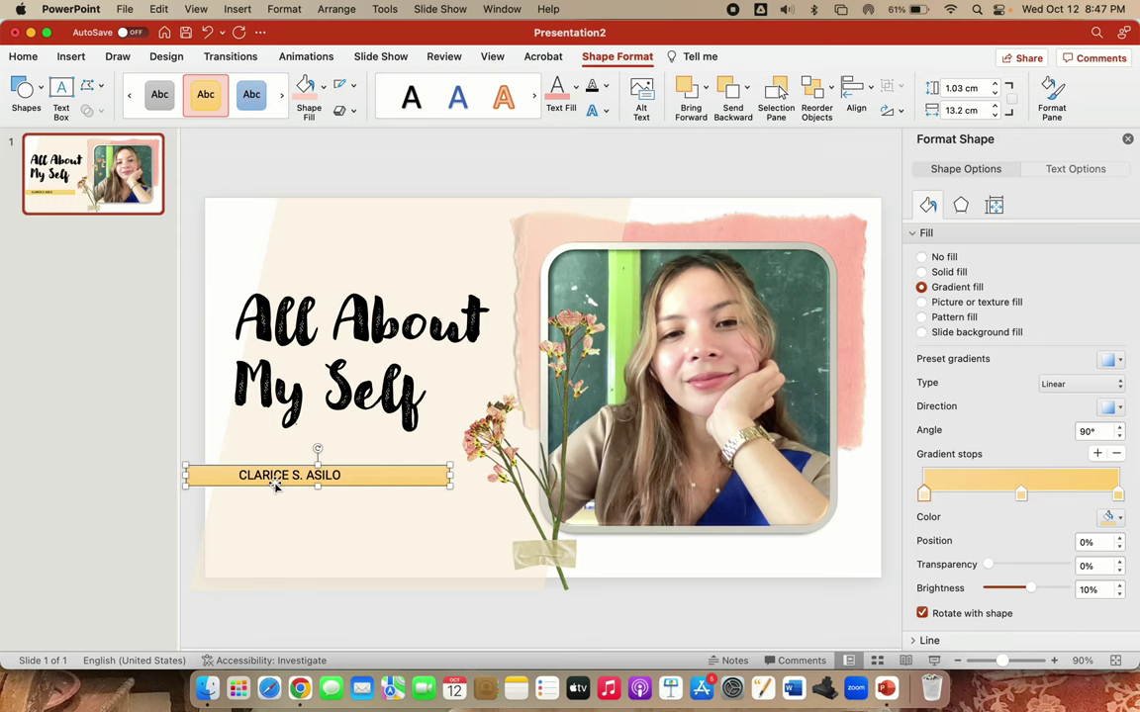
Narrow the name bar to about 11.77 cm and move it up toward the title
left_click_drag(447, 476, 422, 476)
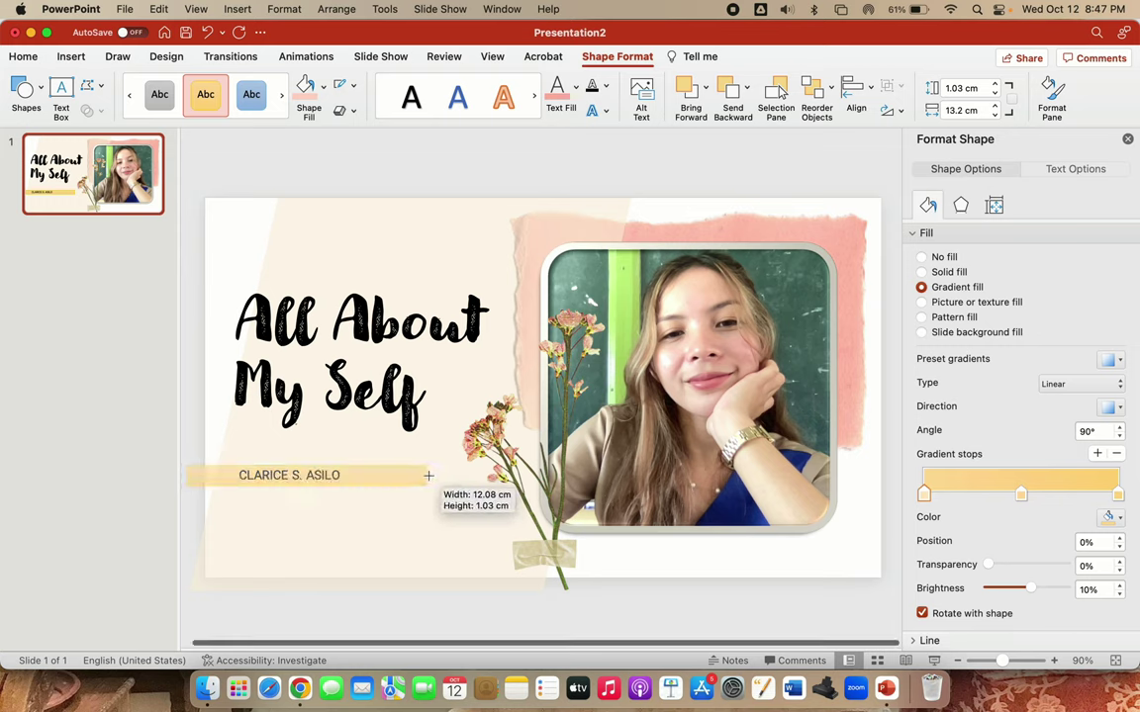
left_click(404, 188)
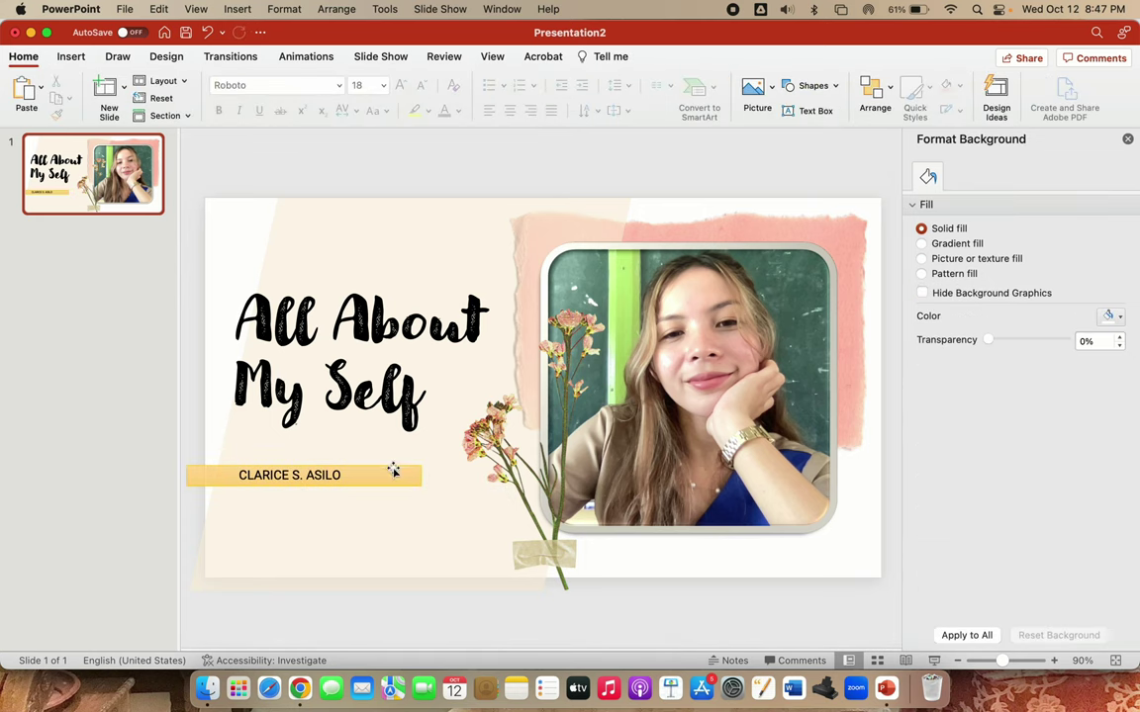
mouse_move(351, 475)
left_mouse_down()
mouse_move(349, 455)
mouse_move(349, 464)
left_mouse_up()
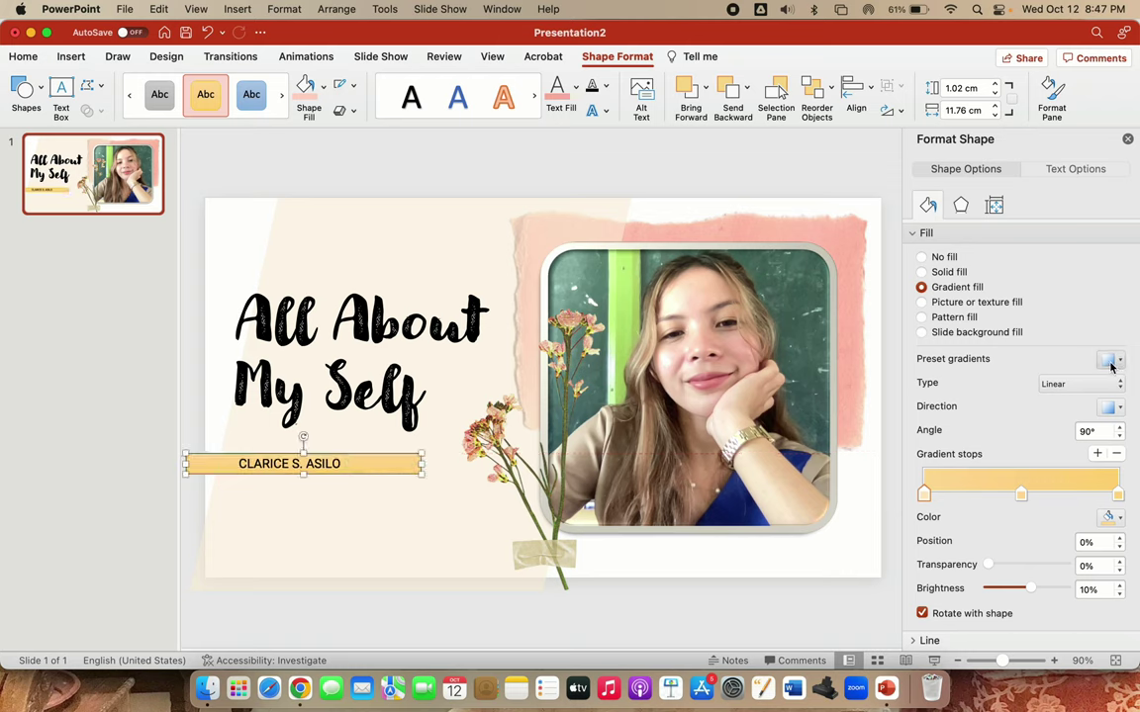
Give the name bar a solid fill in the recent pink colour
left_click(940, 272)
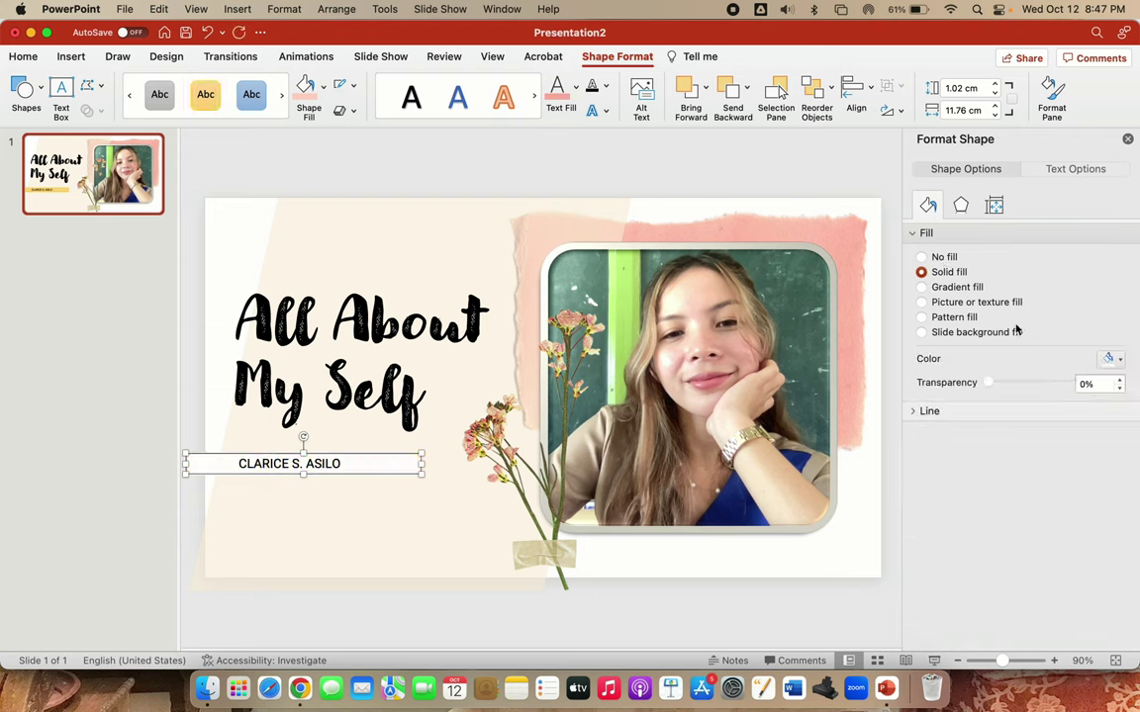
left_click(1109, 362)
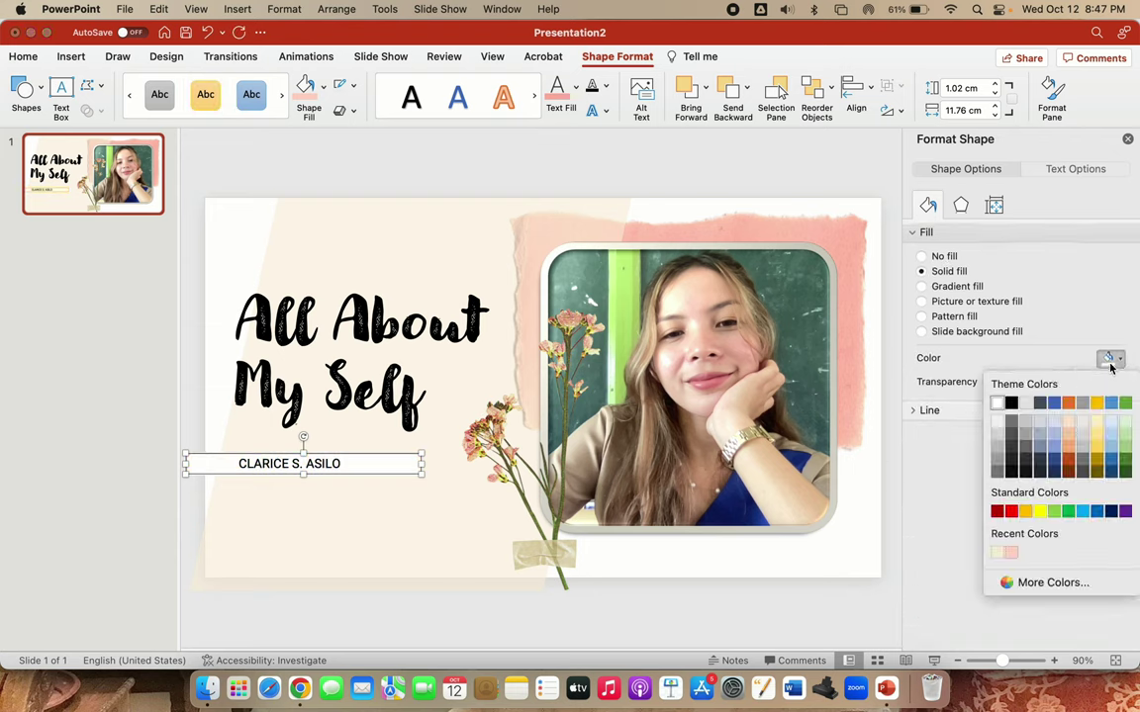
left_click(1010, 552)
left_click(865, 178)
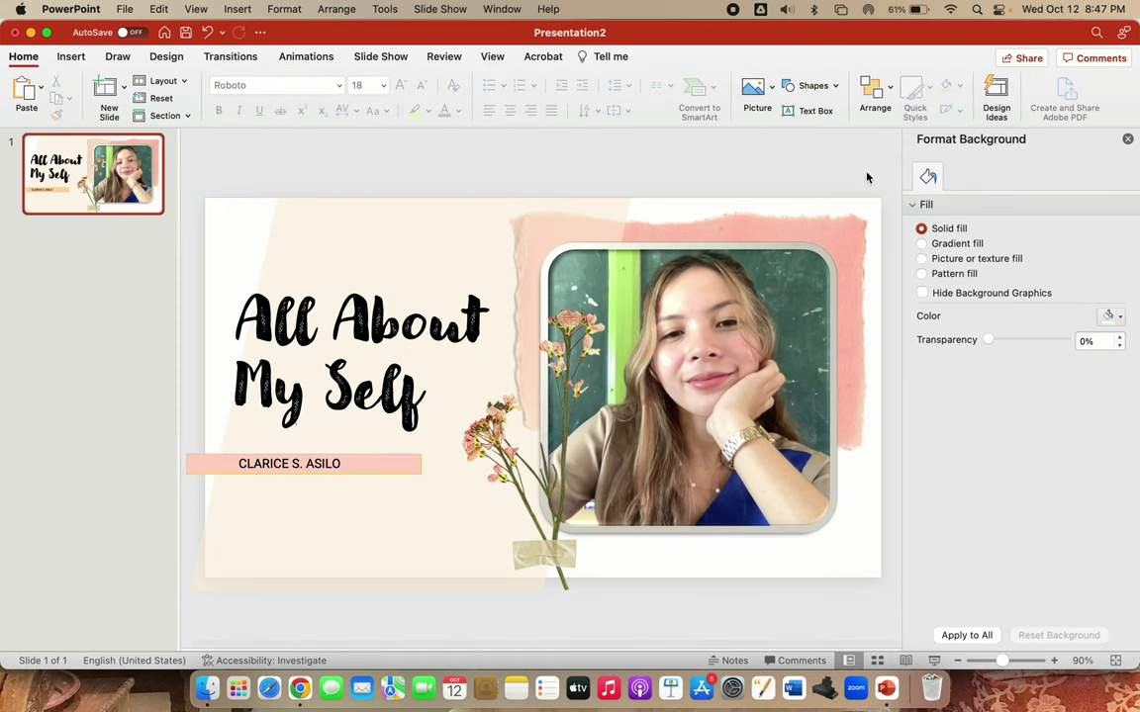
Add a second slide and delete its title and content placeholders
left_click(108, 91)
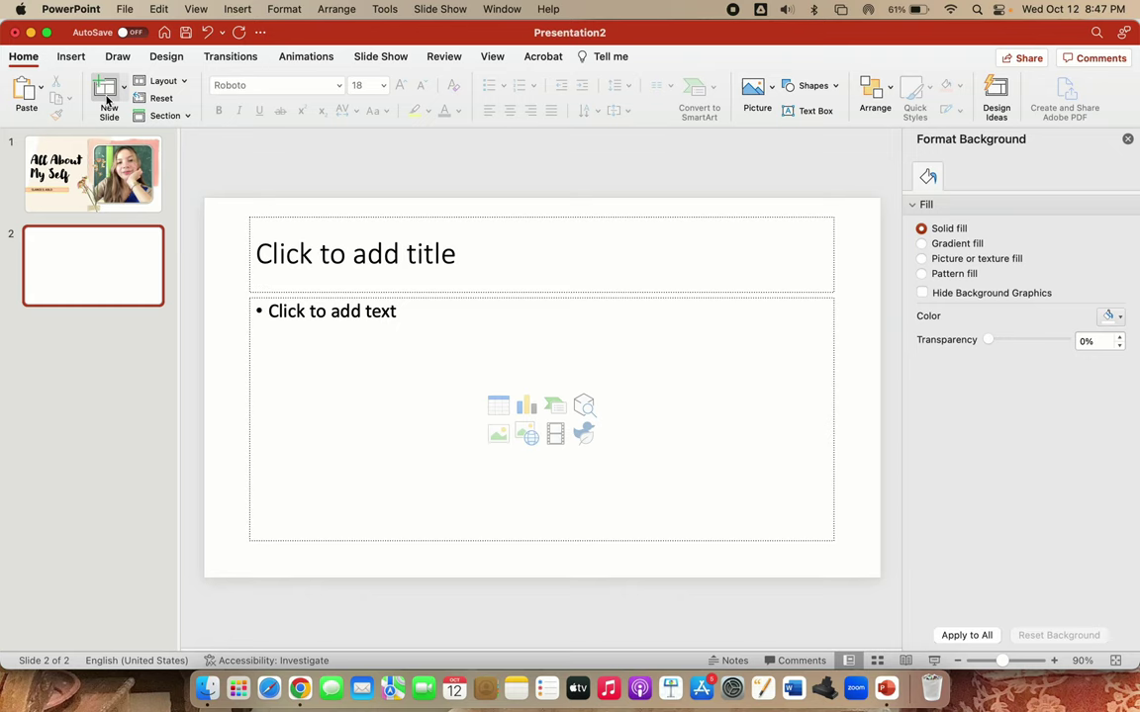
left_click(405, 220)
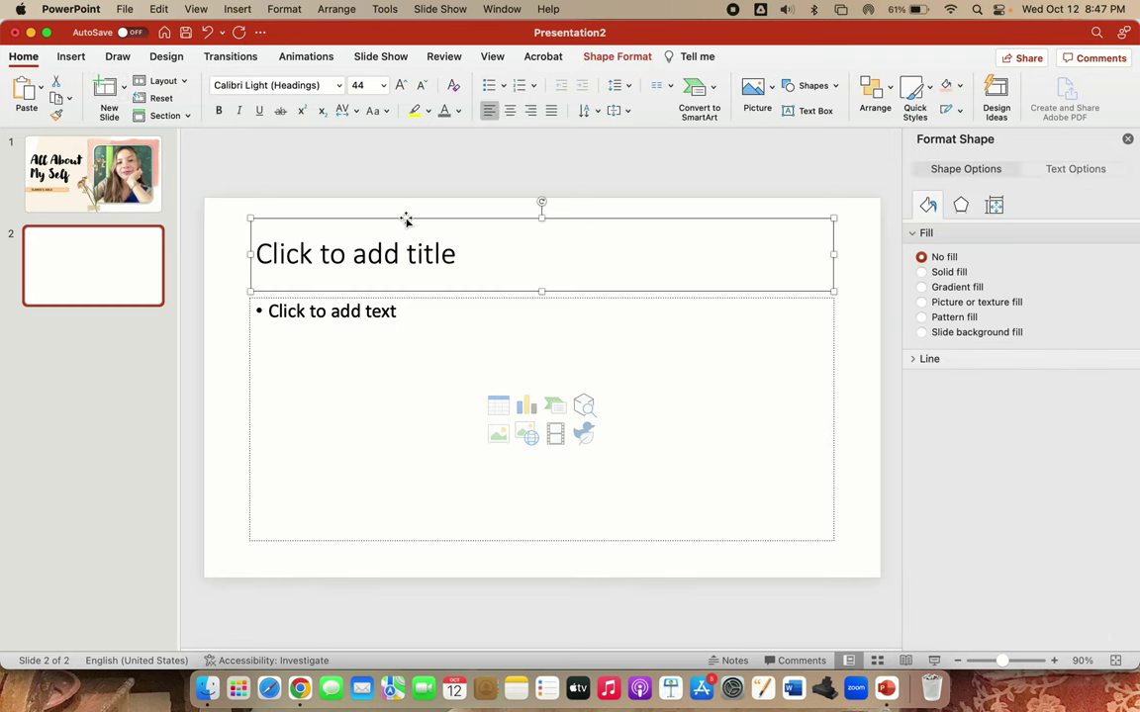
key("BackSpace")
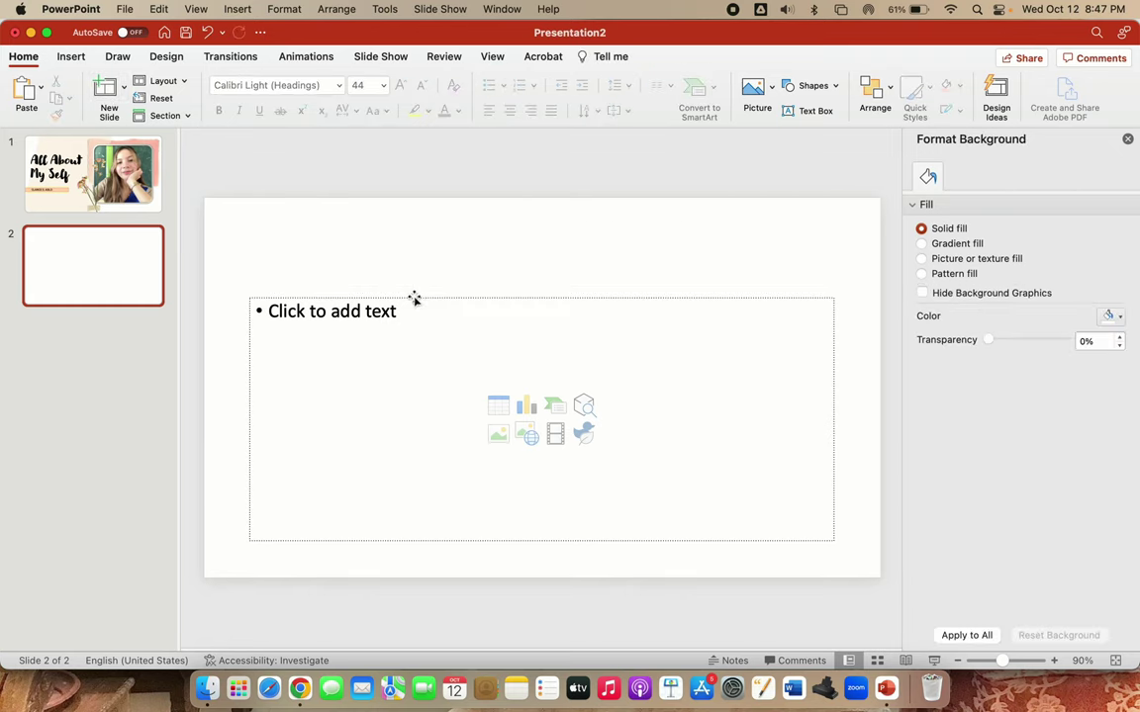
left_click(414, 296)
key("BackSpace")
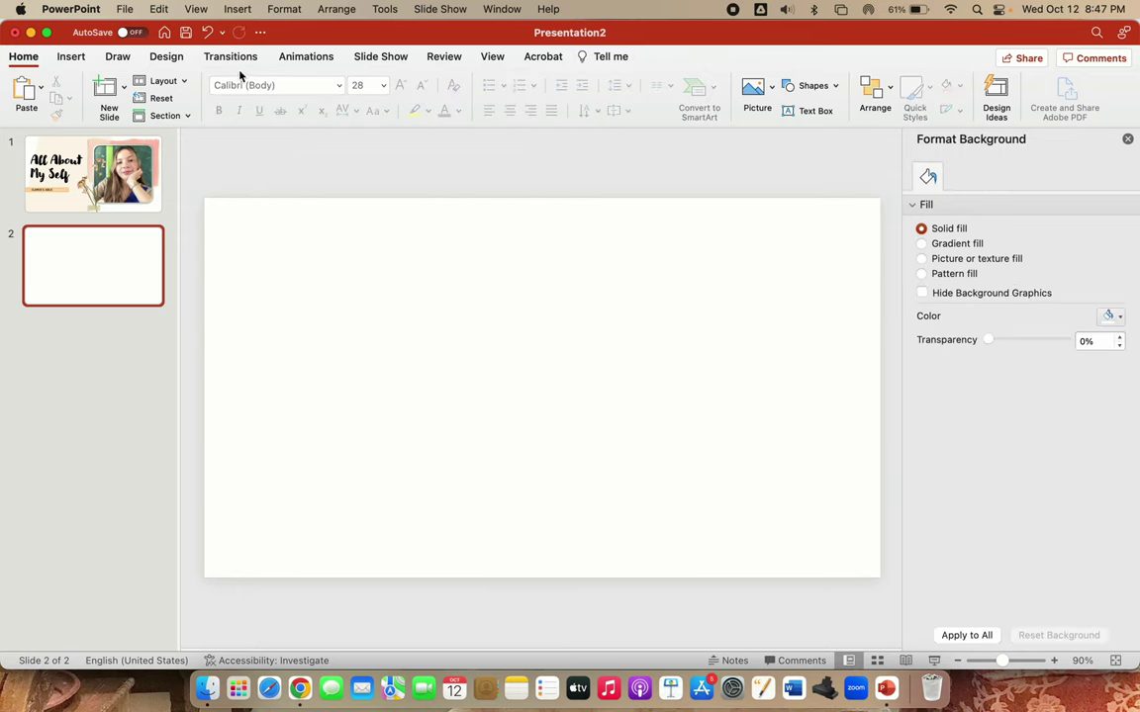
Make the new slide's background solid cream from the recent colours
left_click(163, 56)
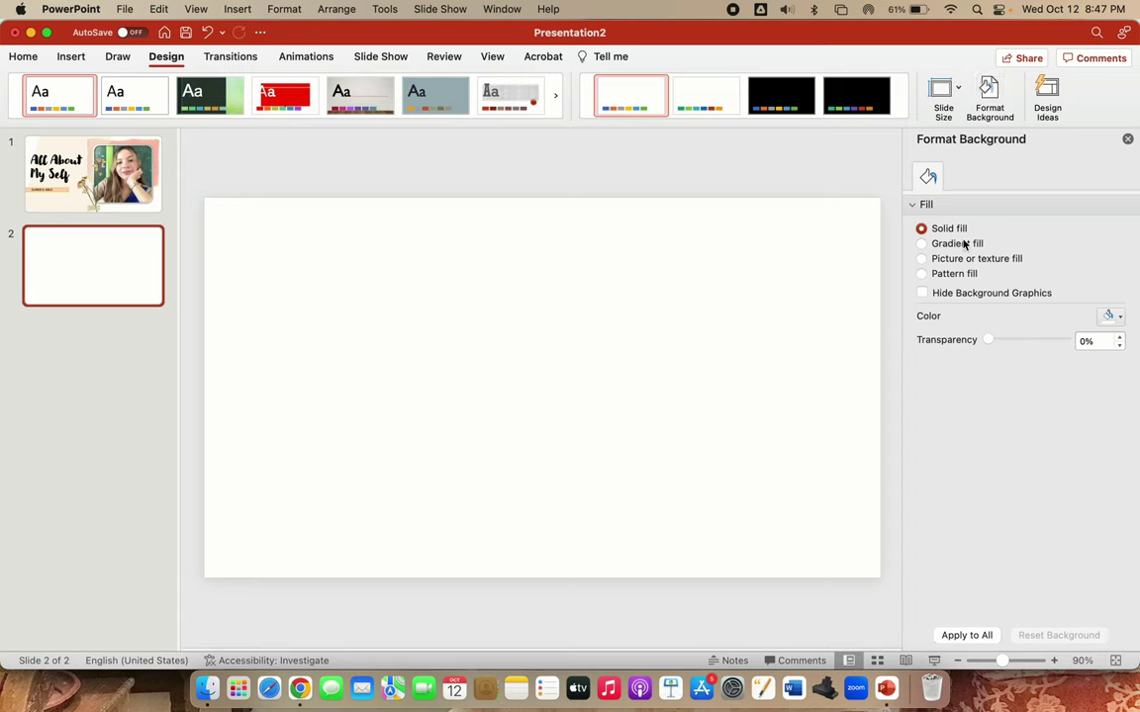
left_click(1109, 316)
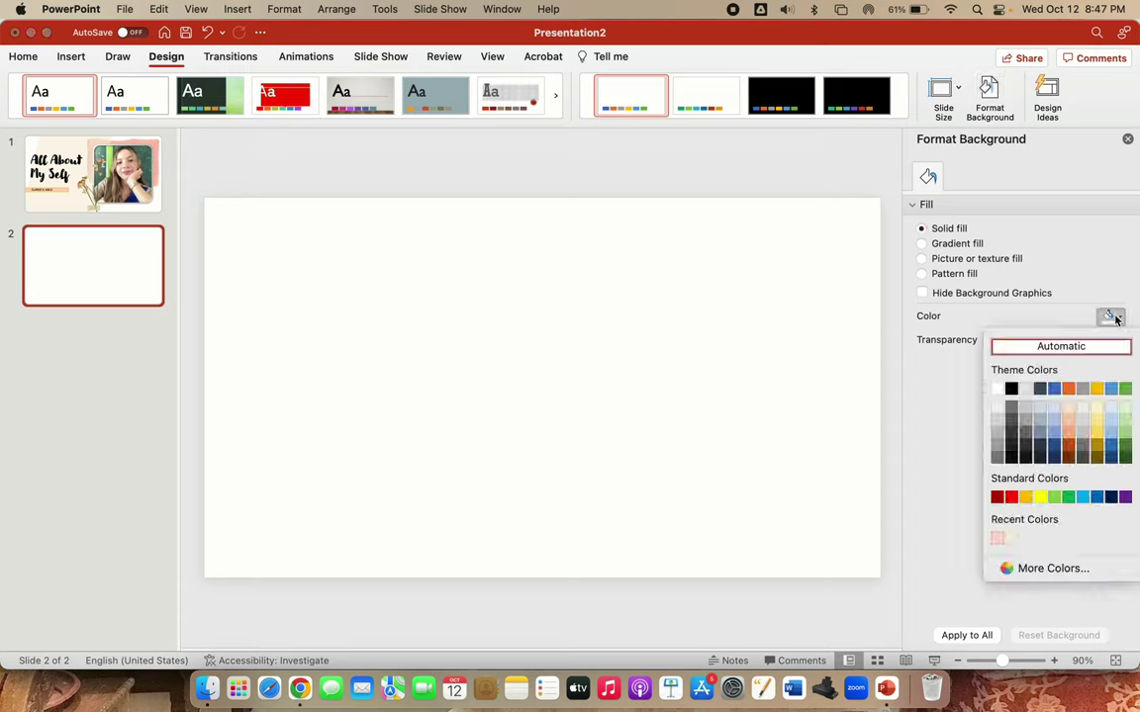
left_click(1010, 542)
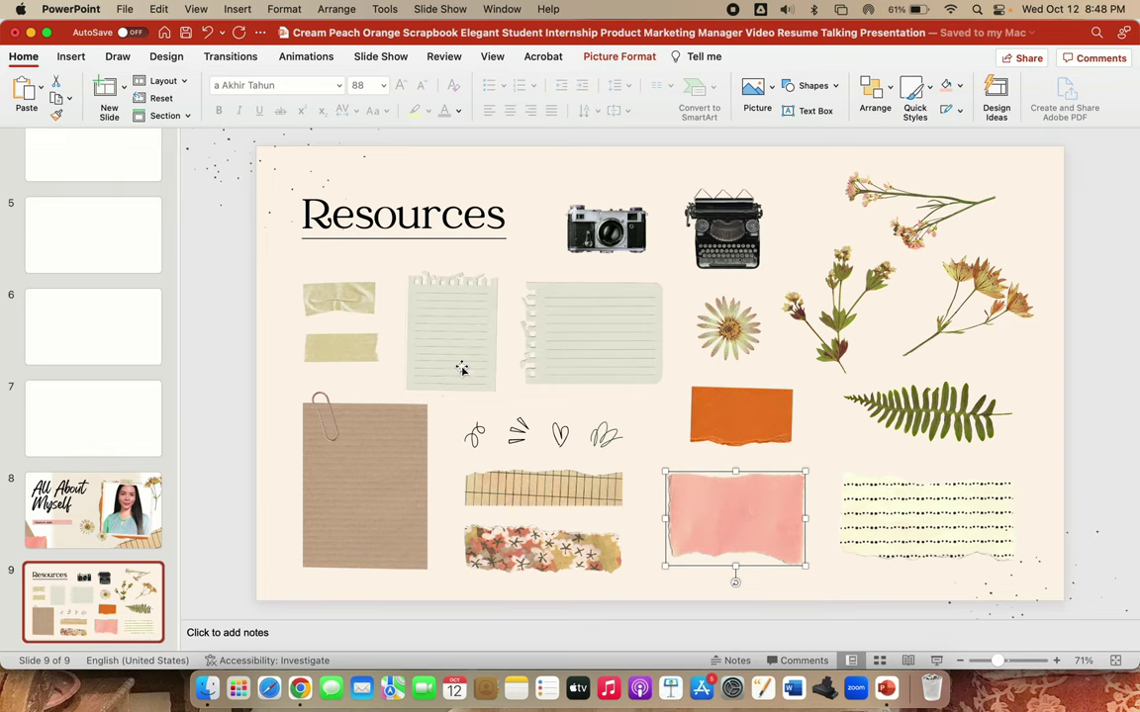
Paste the brown paperclip paper onto slide 2, position and enlarge it, then delete it
left_click(416, 449)
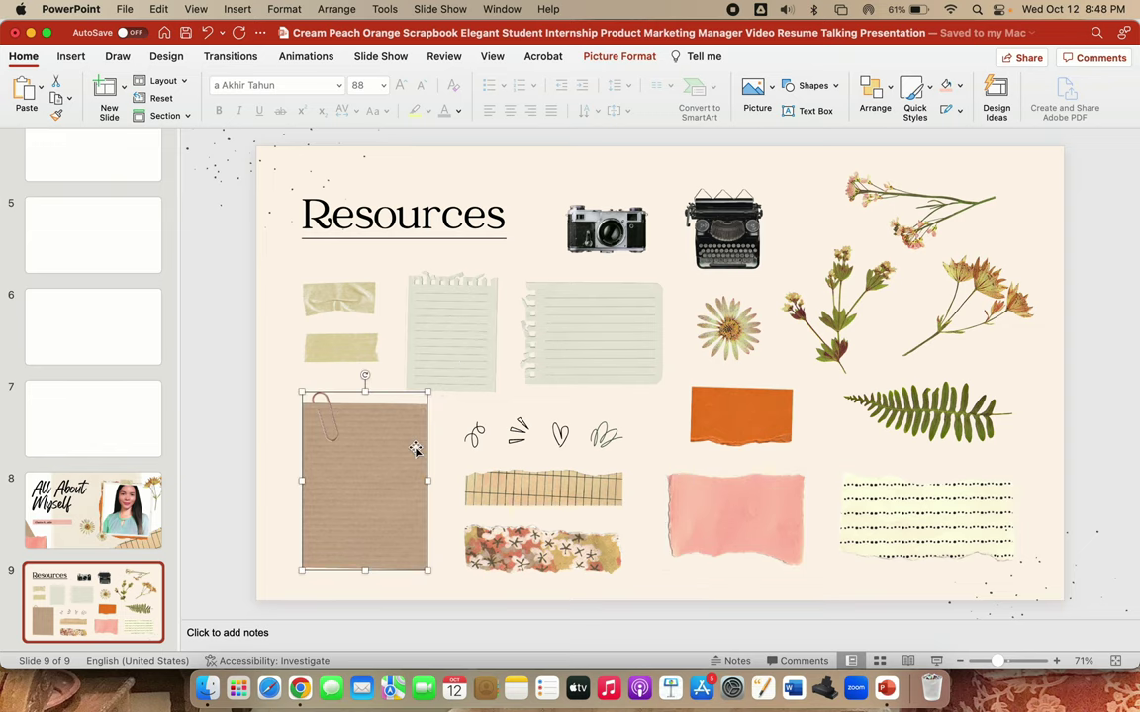
key("super+grave")
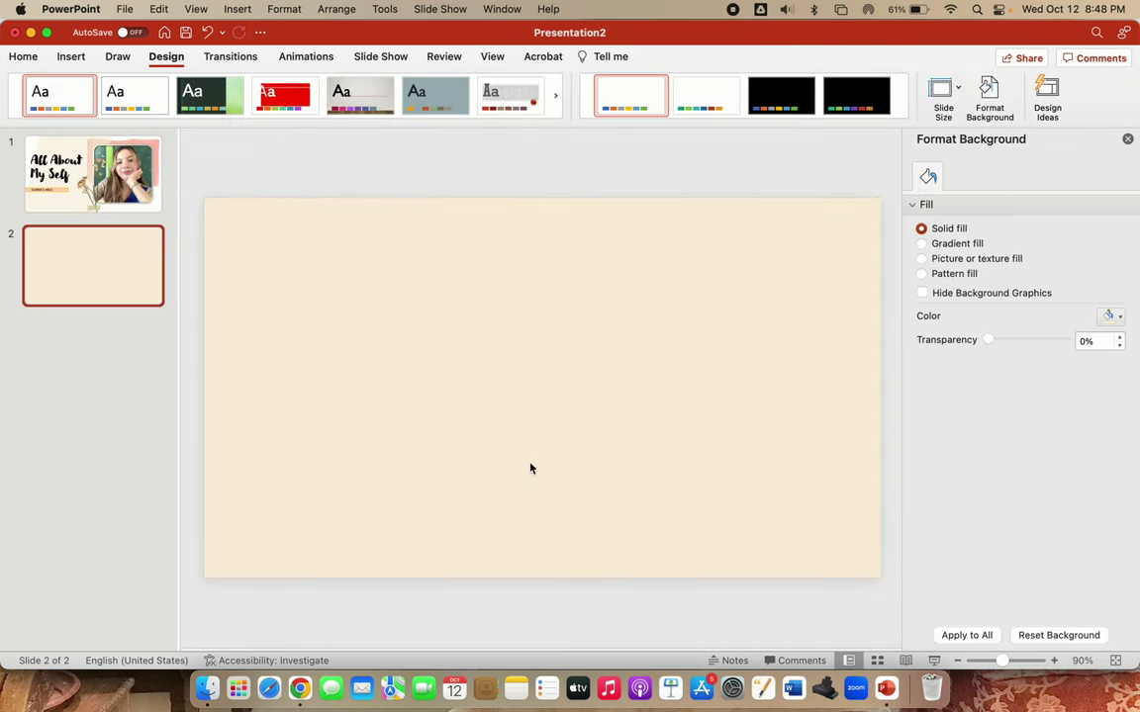
key("super+v")
left_click_drag(384, 501, 356, 313)
scroll(371, 308, "up", 5)
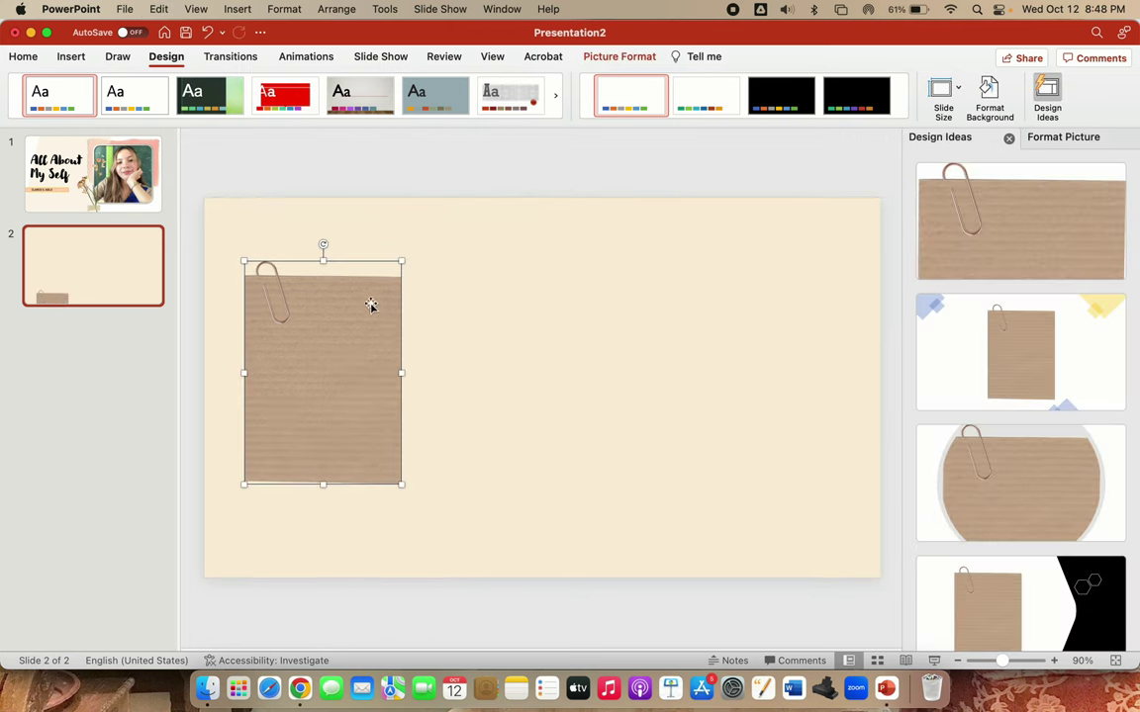
left_click(115, 239)
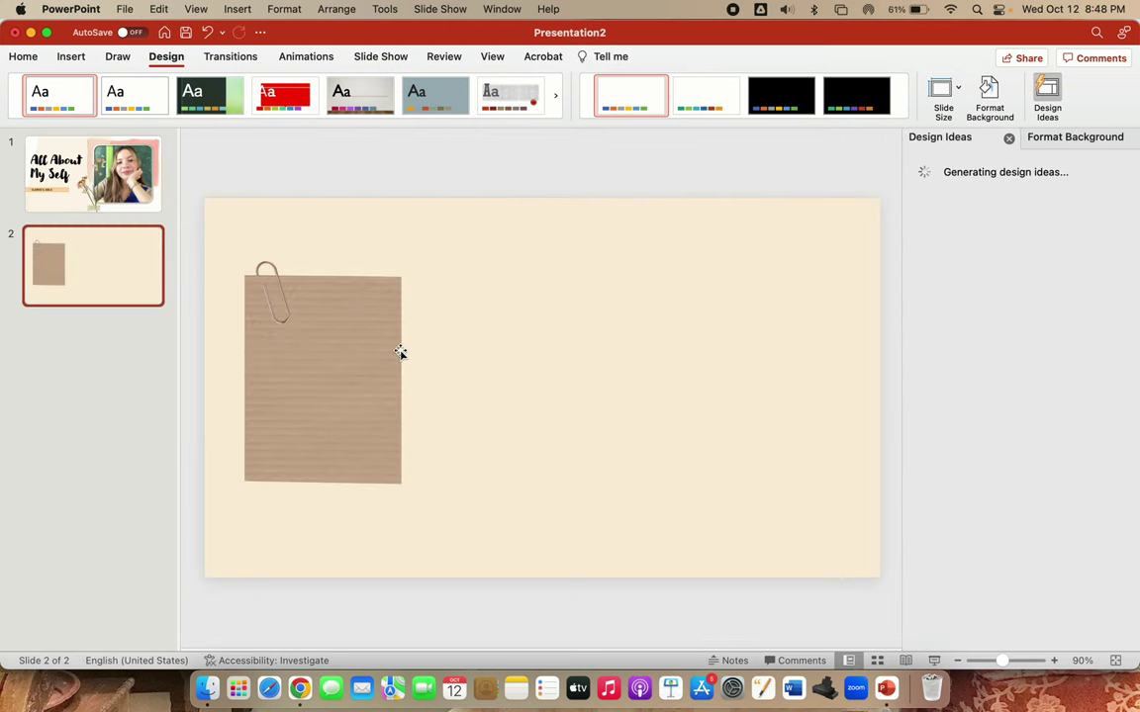
left_click_drag(369, 356, 354, 299)
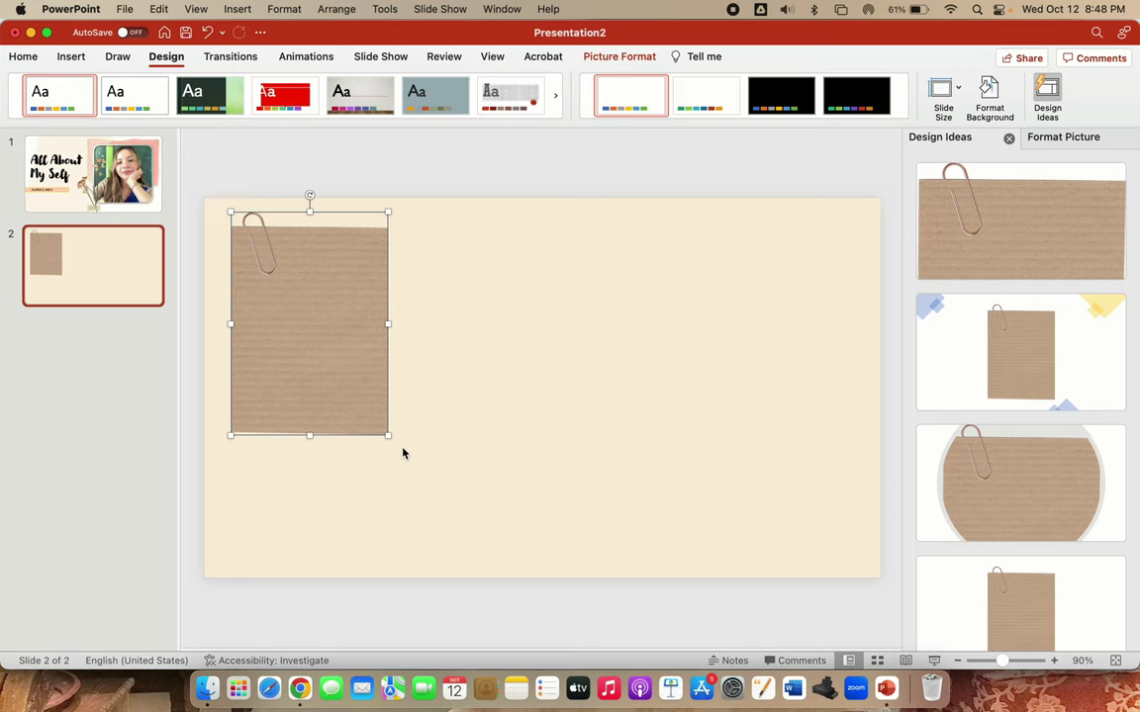
left_click_drag(388, 437, 465, 544)
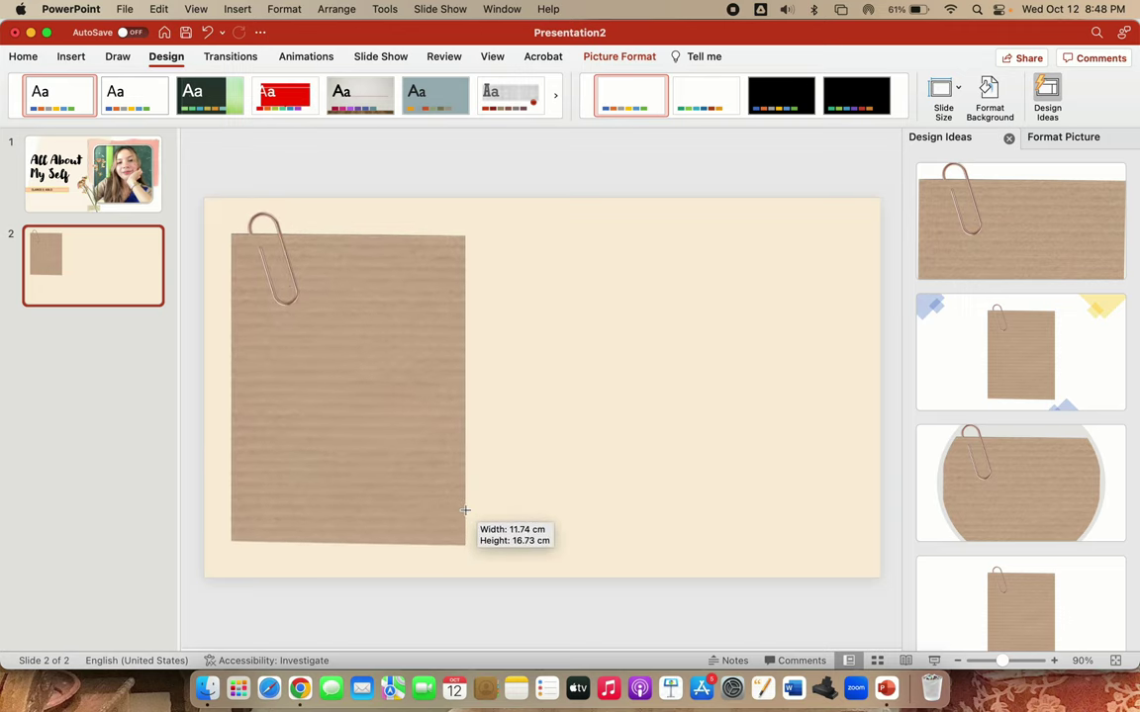
left_click_drag(435, 463, 435, 454)
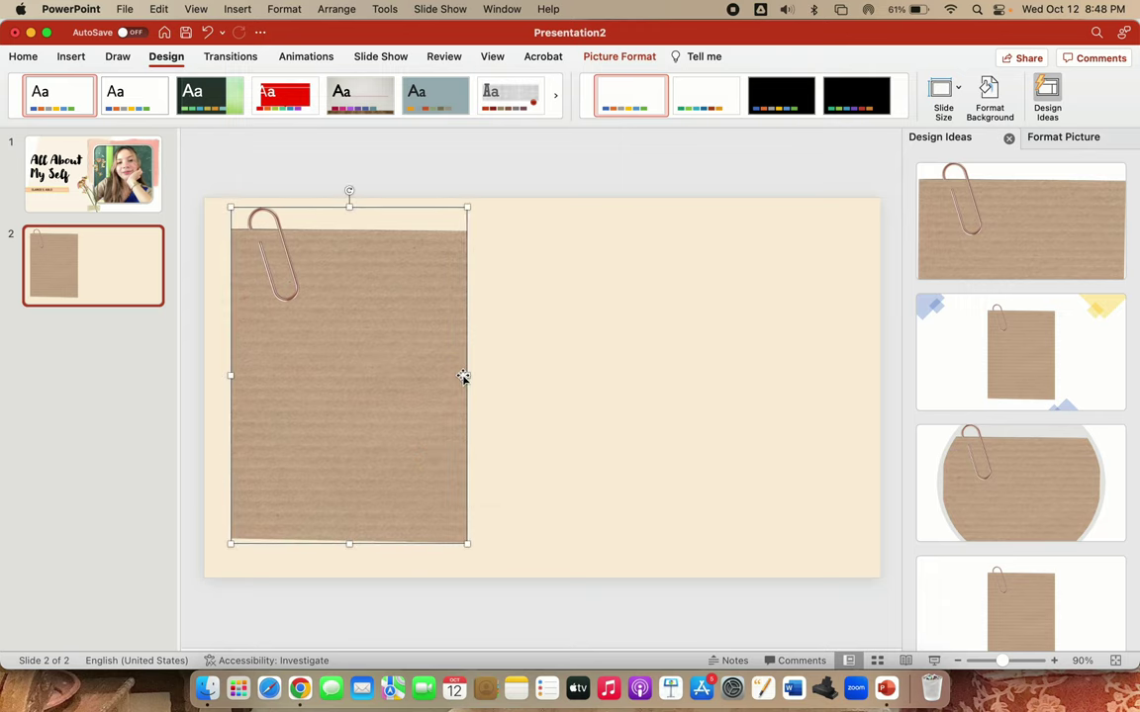
key("Delete")
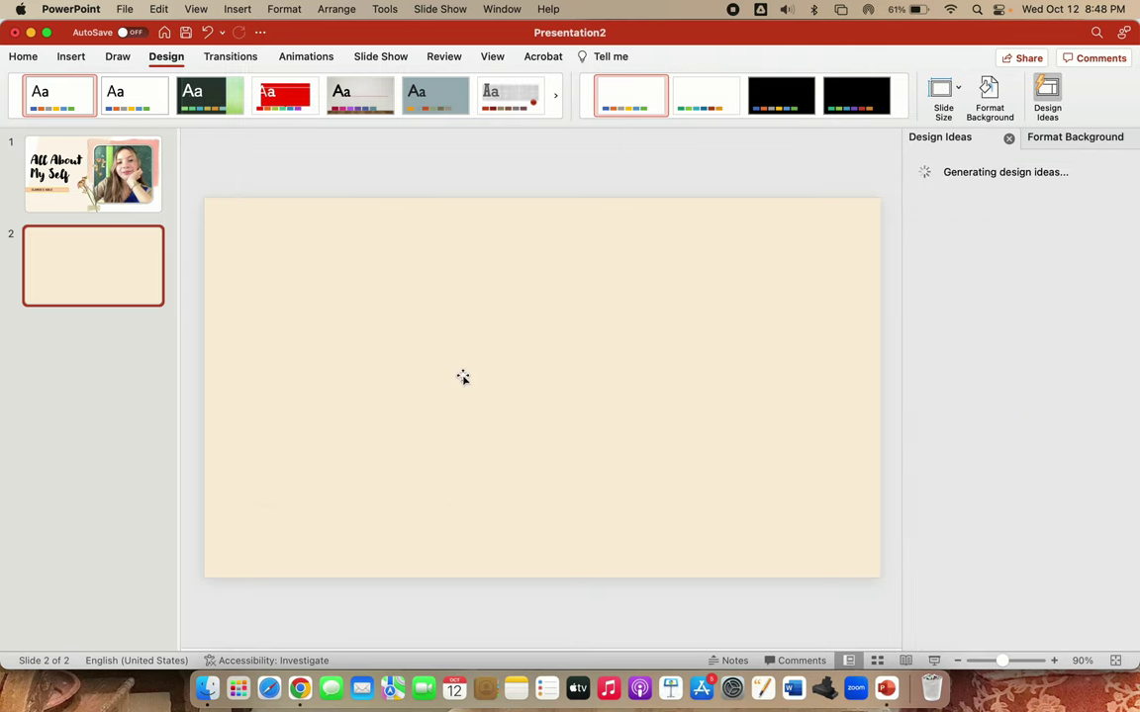
Draw a tall rectangle at the slide's left side filled light pink
left_click(69, 57)
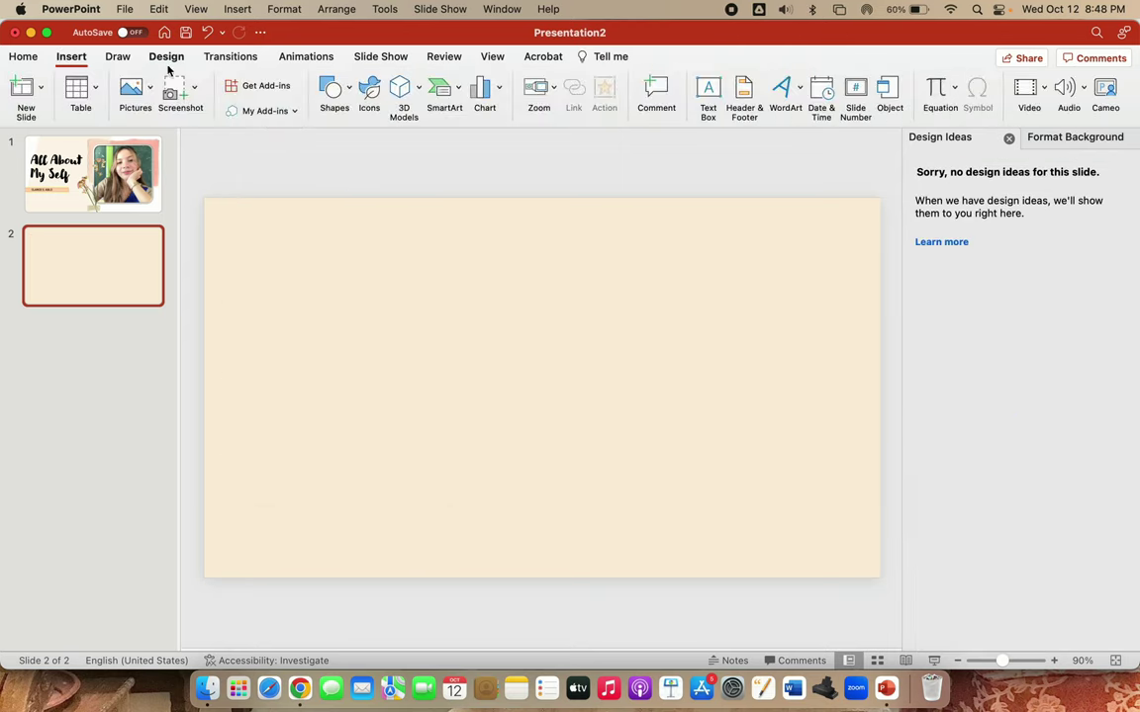
left_click(335, 90)
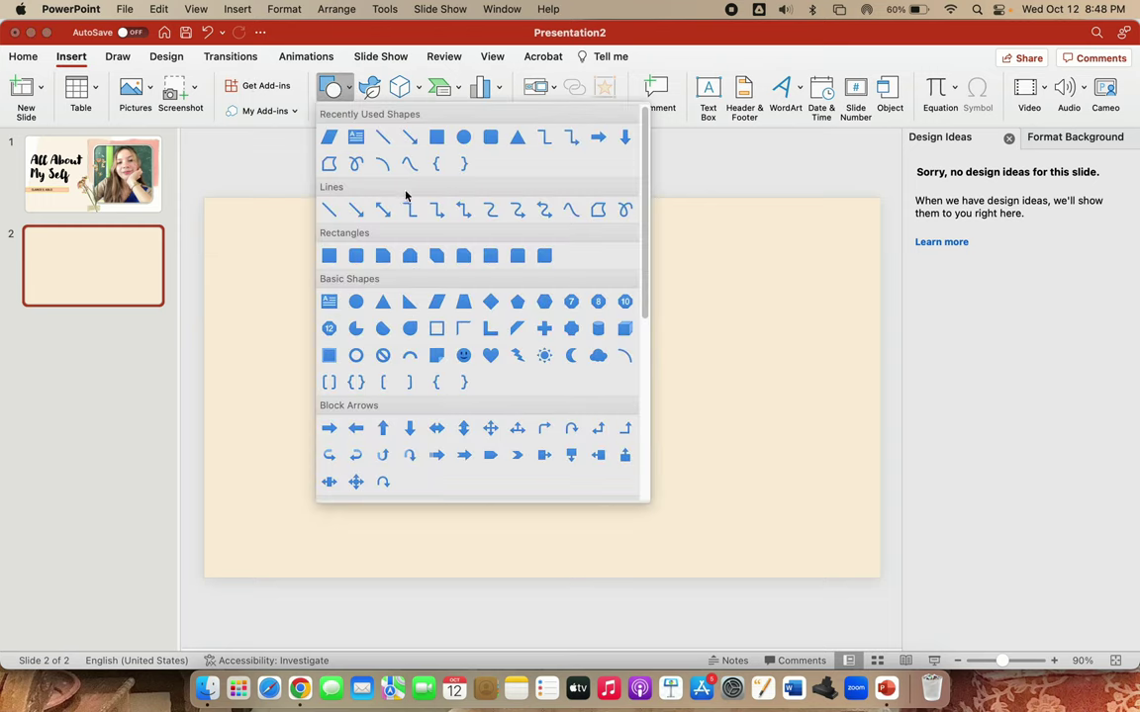
left_click(435, 136)
left_click_drag(236, 177, 376, 616)
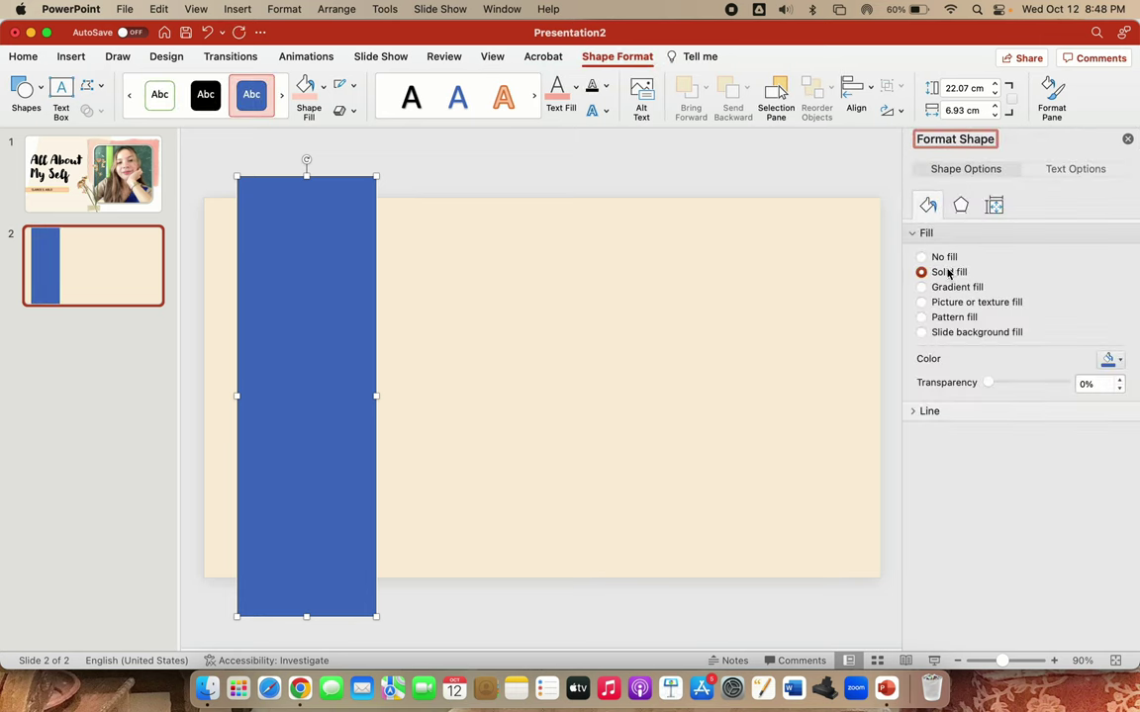
left_click(1104, 359)
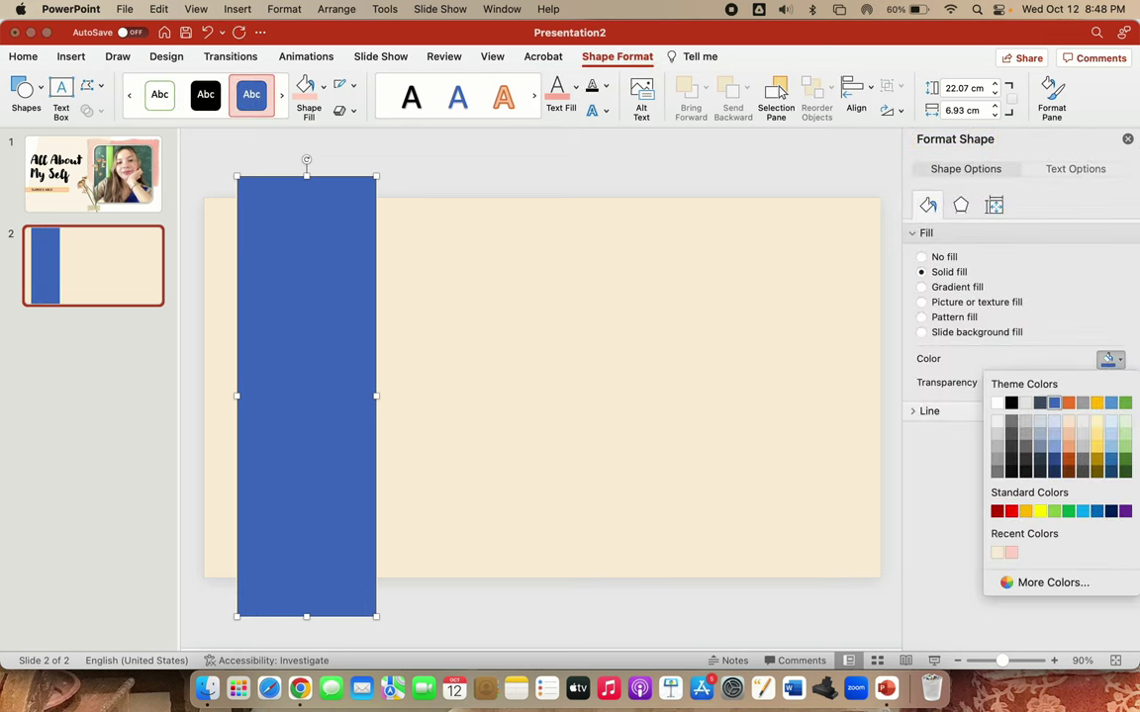
left_click(1010, 553)
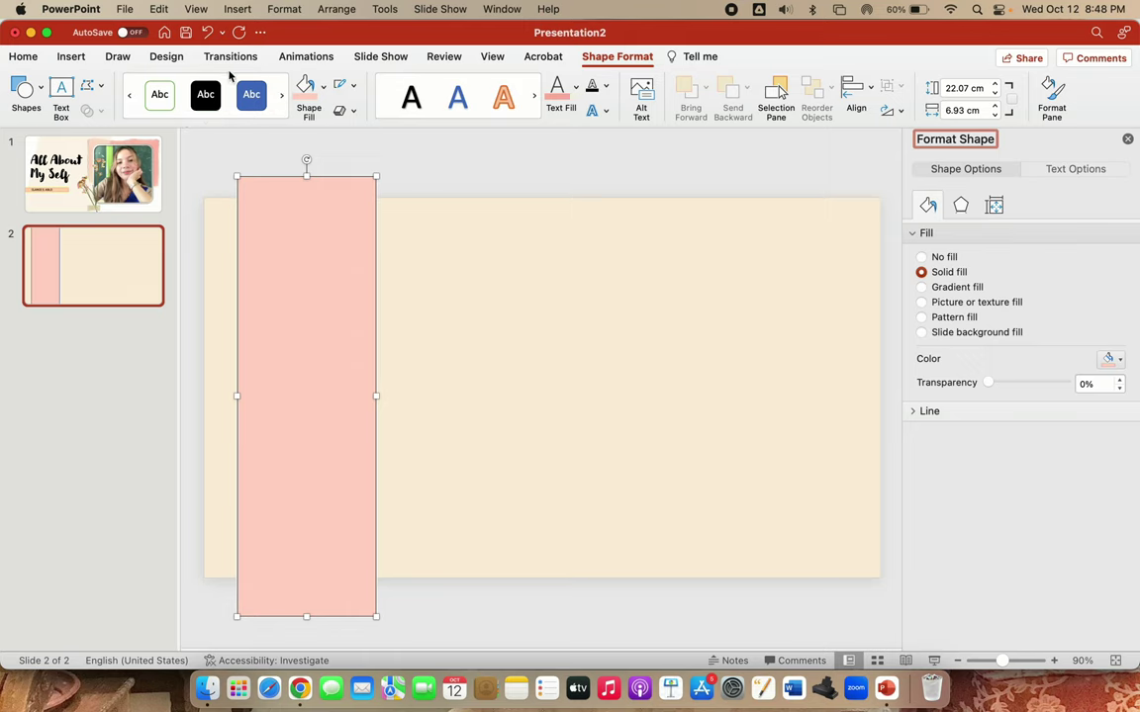
Draw a second tall rectangle beside it, filled with a salmon shade of the sampled pink
left_click(70, 57)
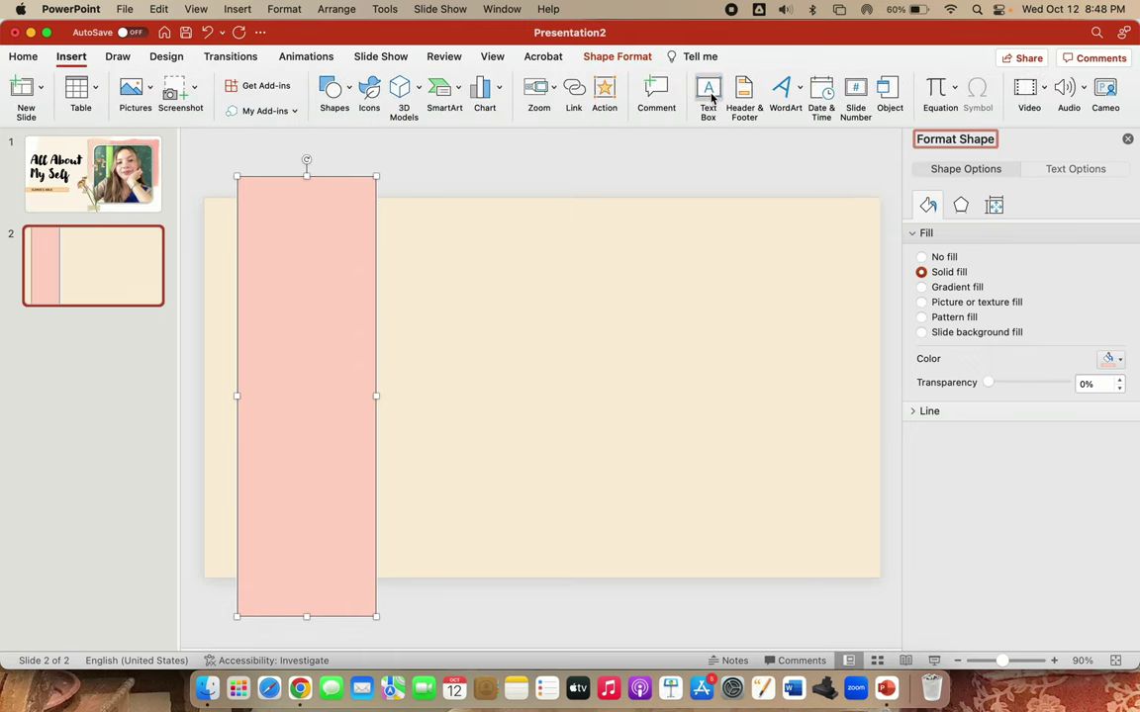
left_click(617, 57)
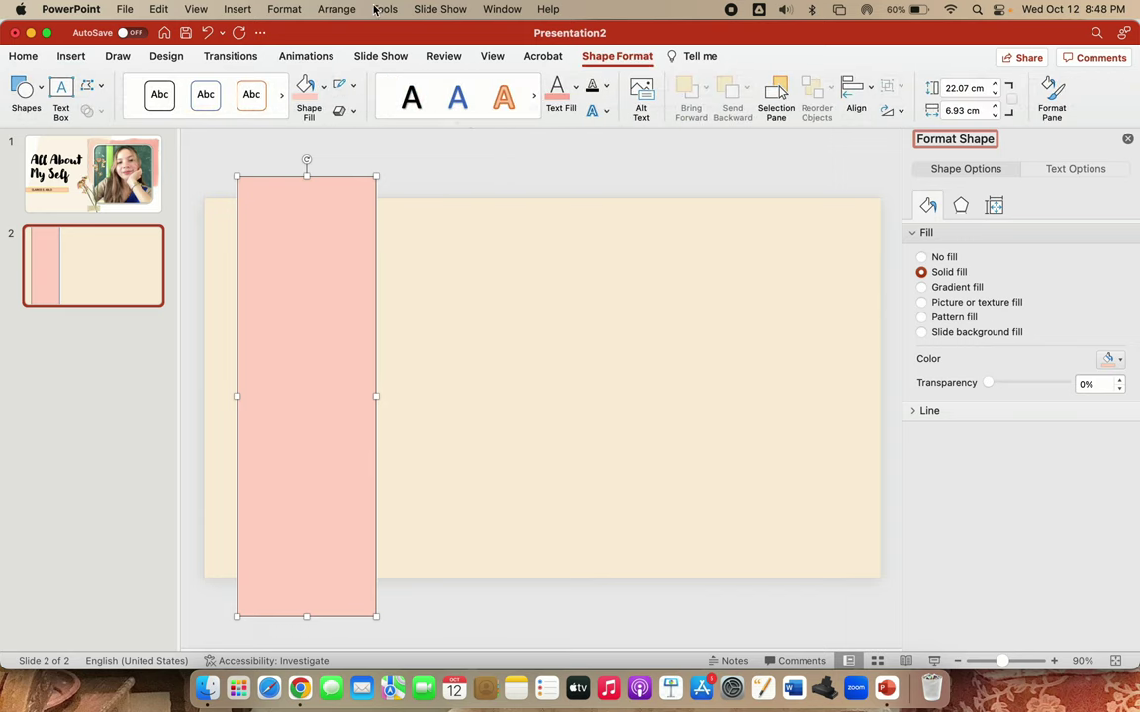
left_click(71, 56)
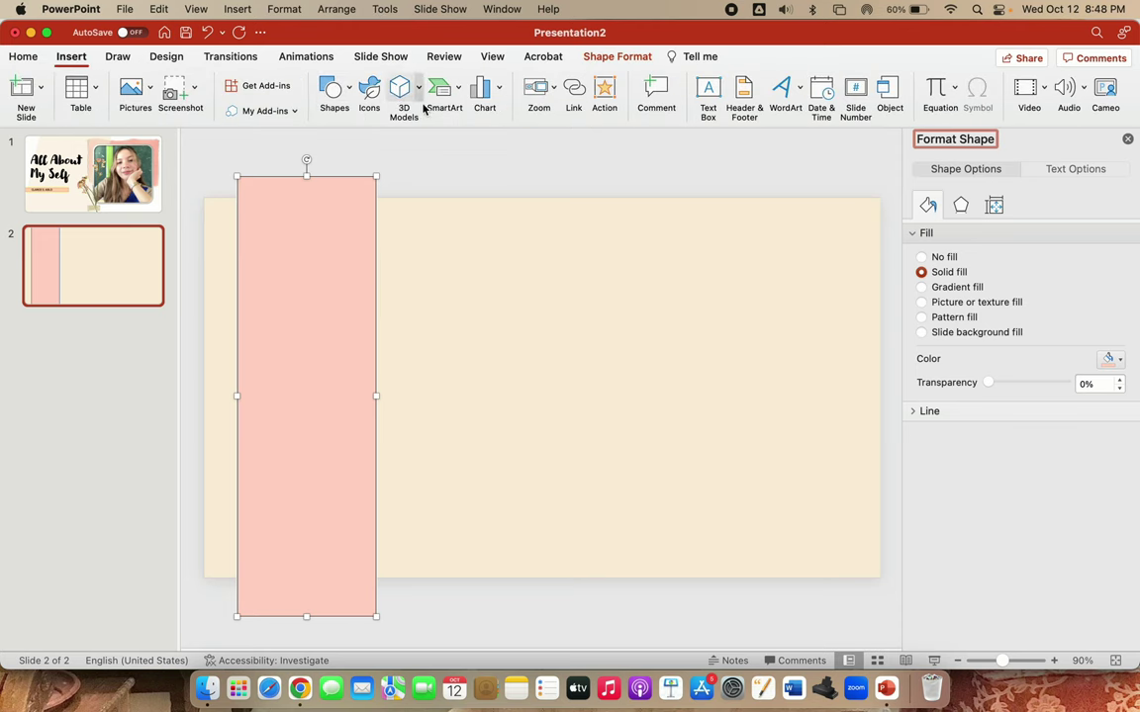
left_click(350, 93)
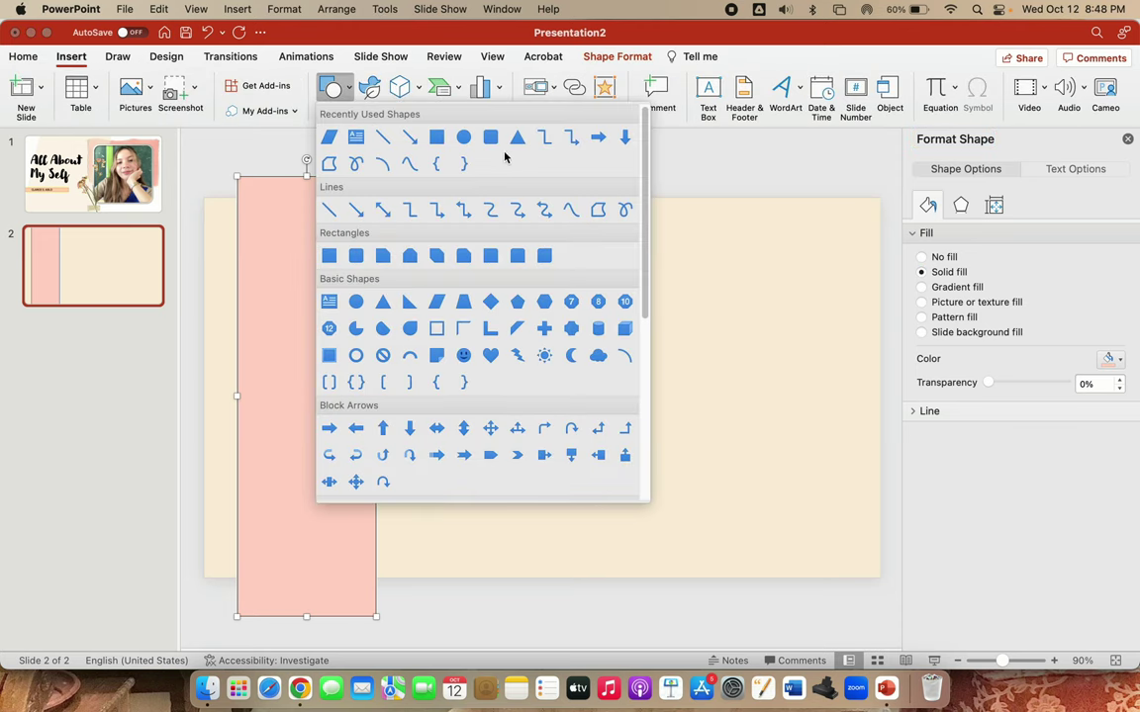
left_click(443, 142)
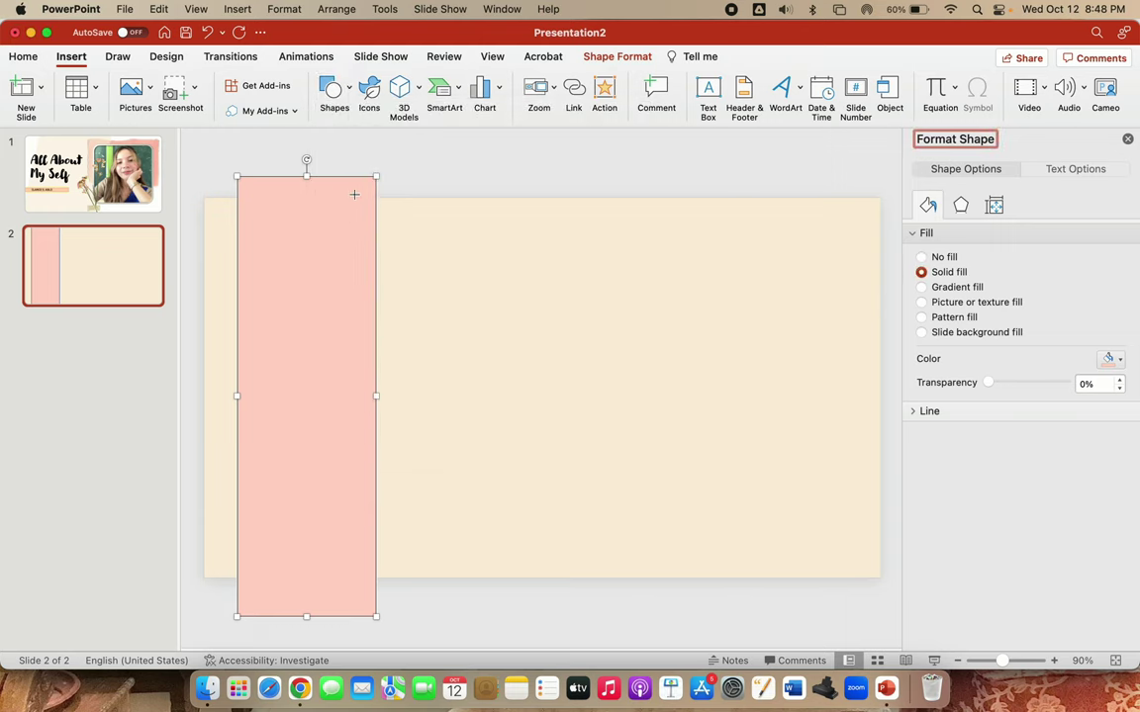
left_click_drag(335, 170, 442, 597)
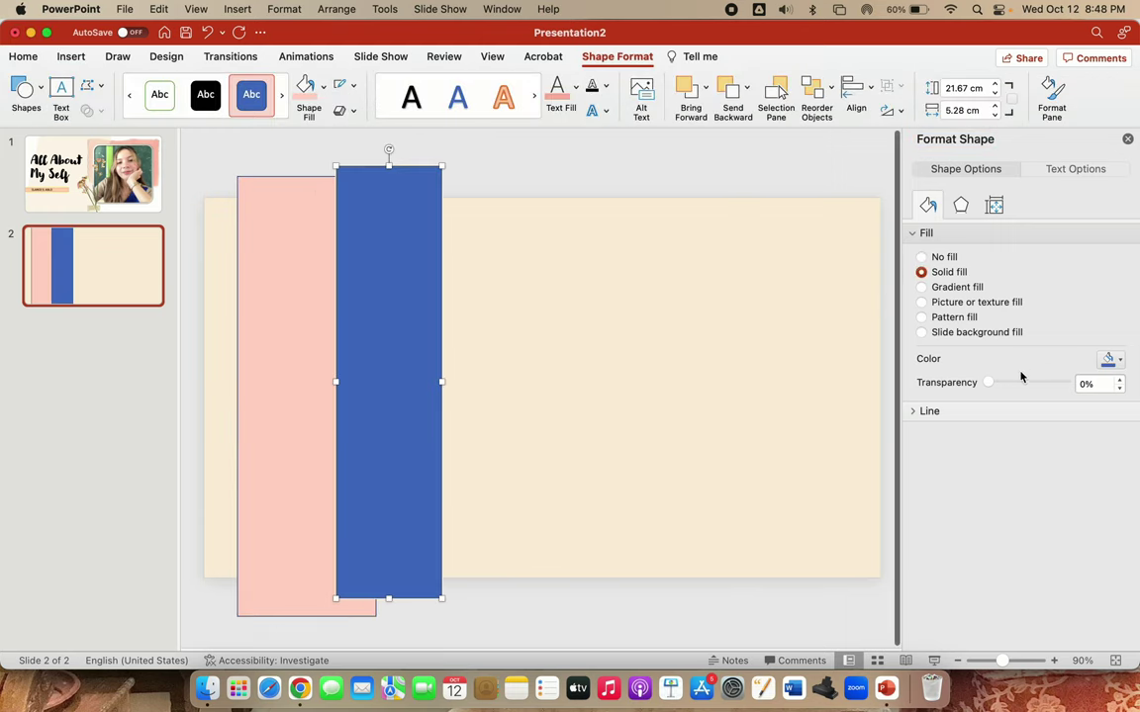
left_click(1106, 360)
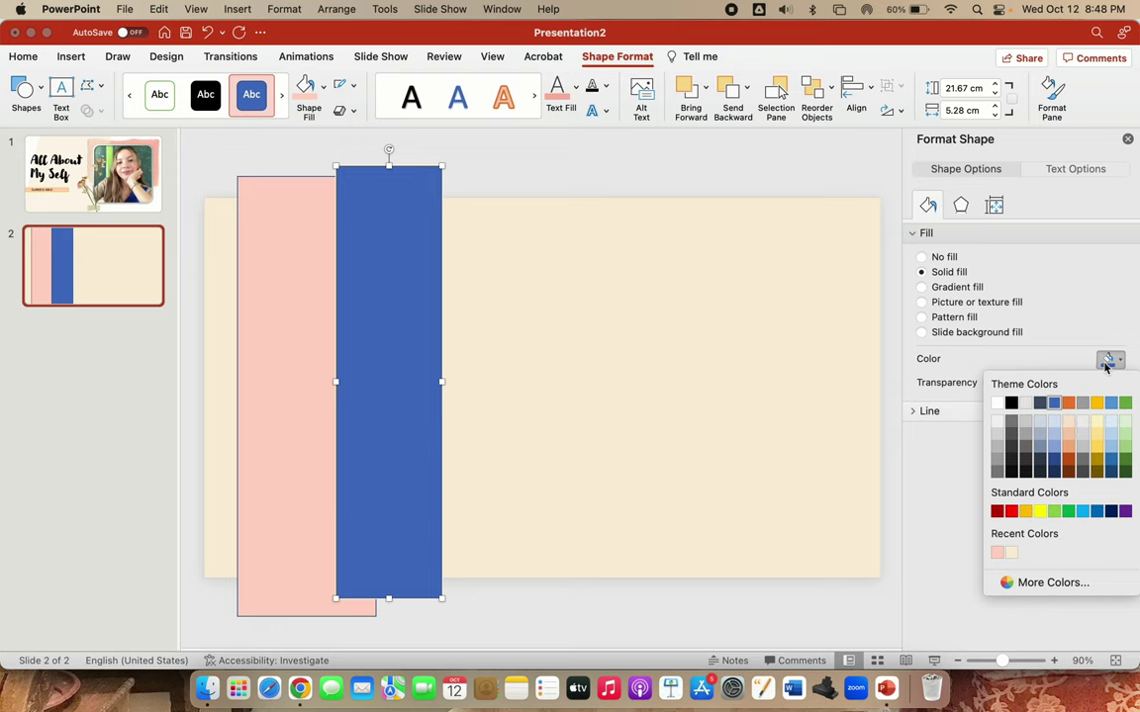
left_click(1021, 582)
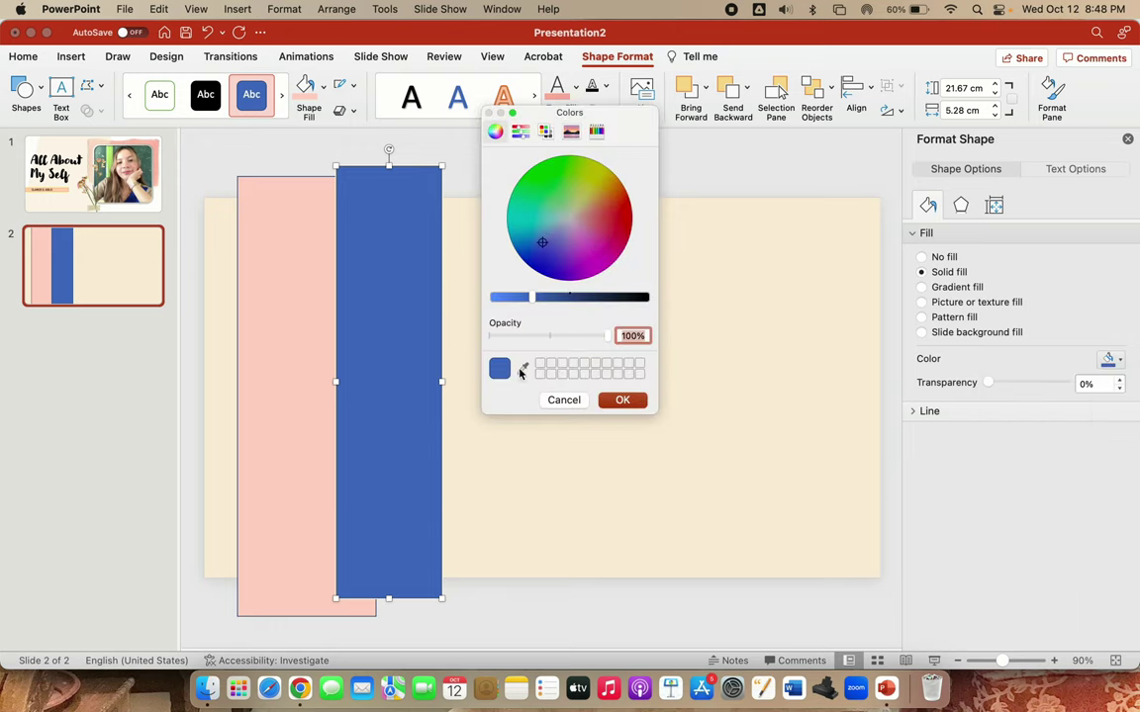
left_click(523, 368)
left_click(305, 270)
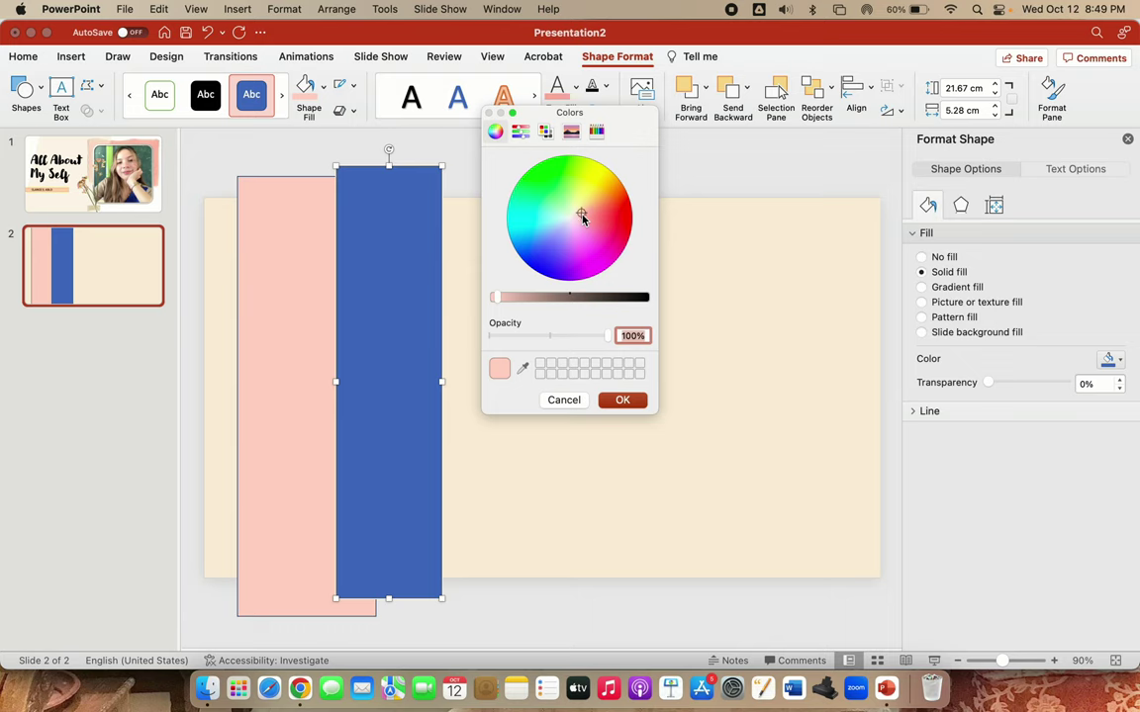
left_click_drag(587, 217, 588, 217)
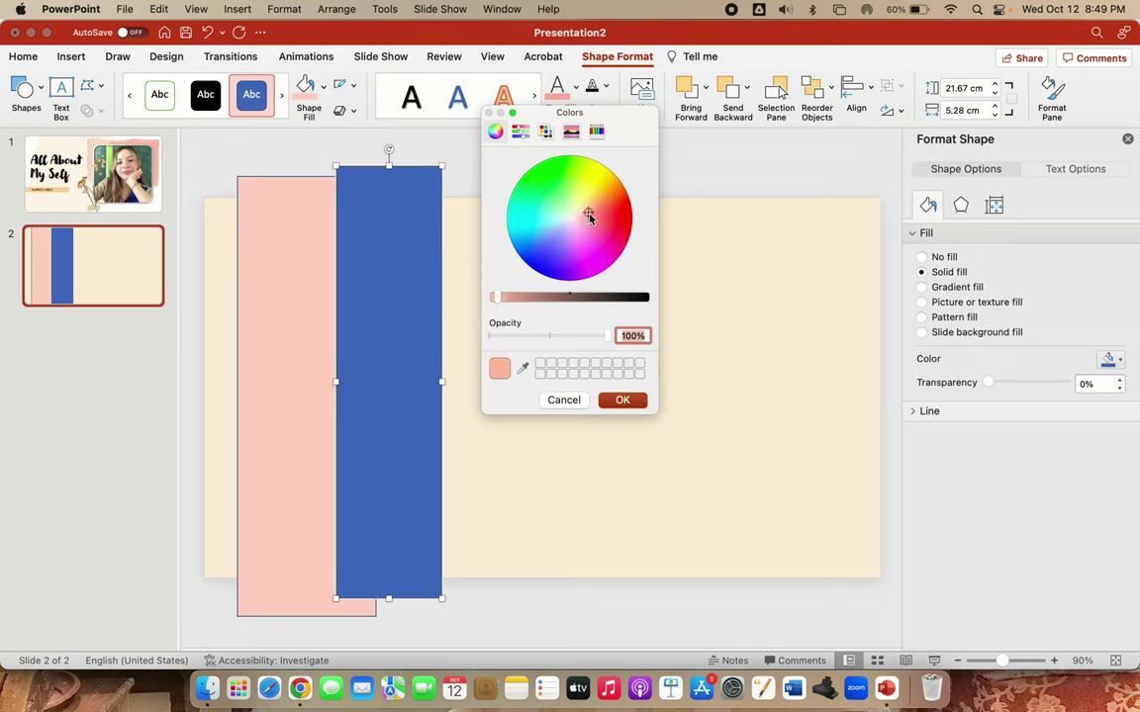
left_click(622, 400)
Shift the salmon rectangle left and remove the outlines from both rectangles
left_click_drag(387, 374, 375, 380)
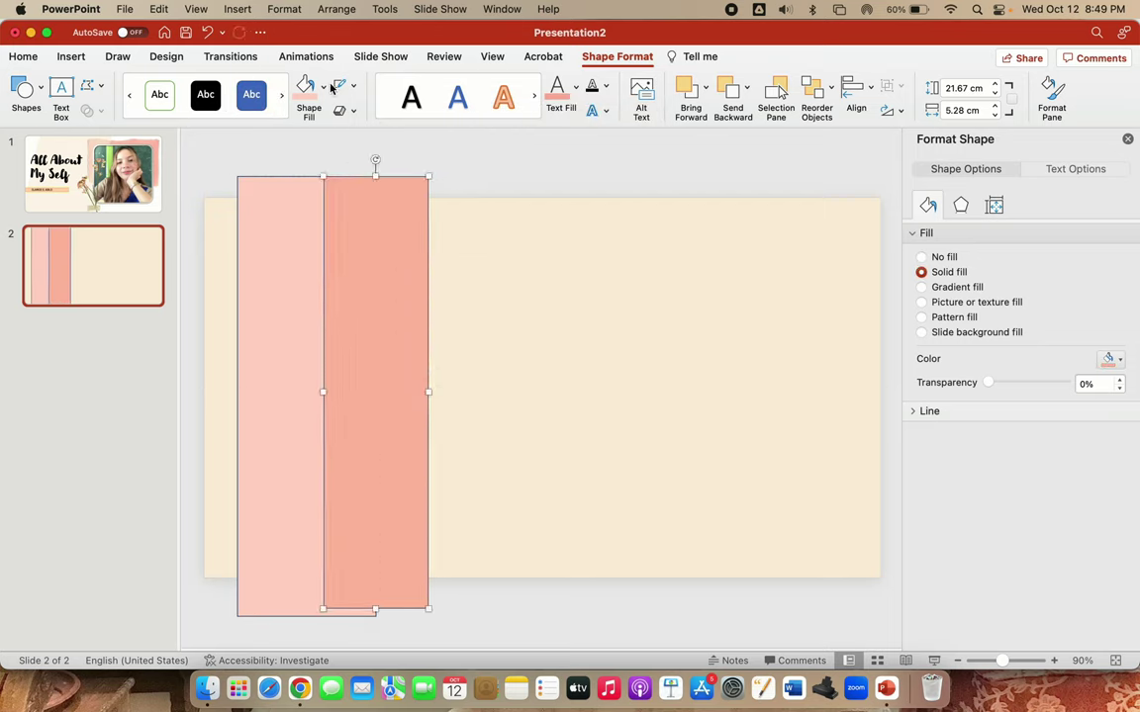
left_click(353, 86)
left_click(389, 113)
left_click(303, 237)
left_click_drag(323, 393, 376, 393)
left_click(354, 86)
left_click(359, 114)
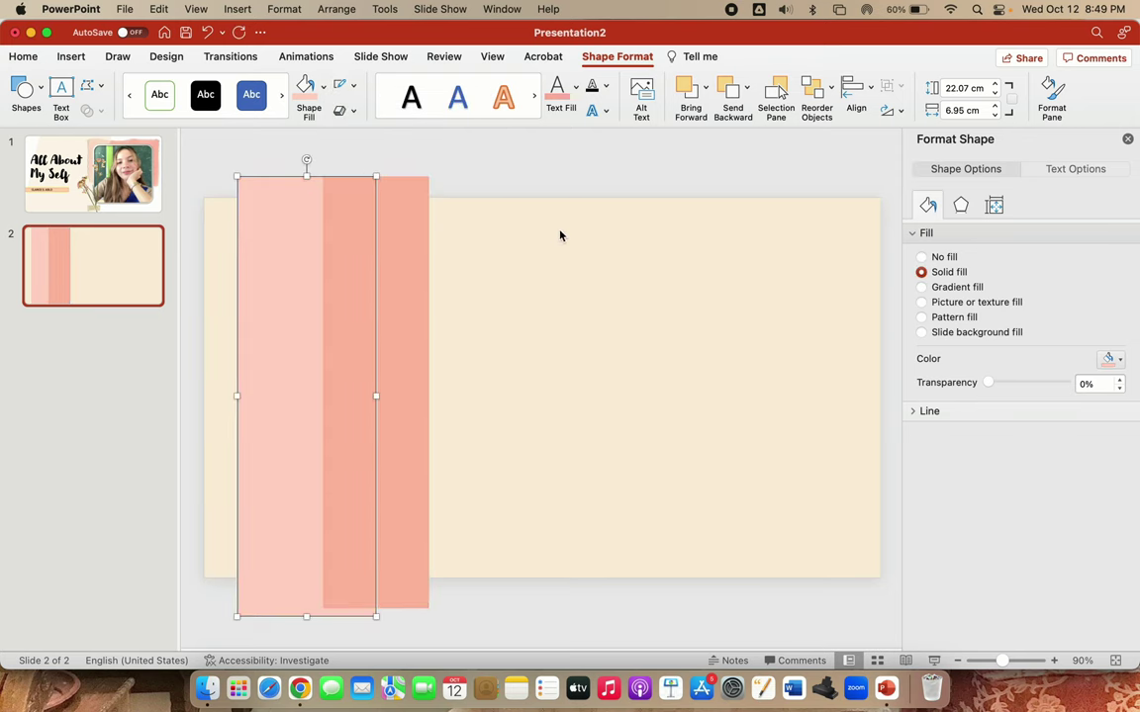
left_click(485, 177)
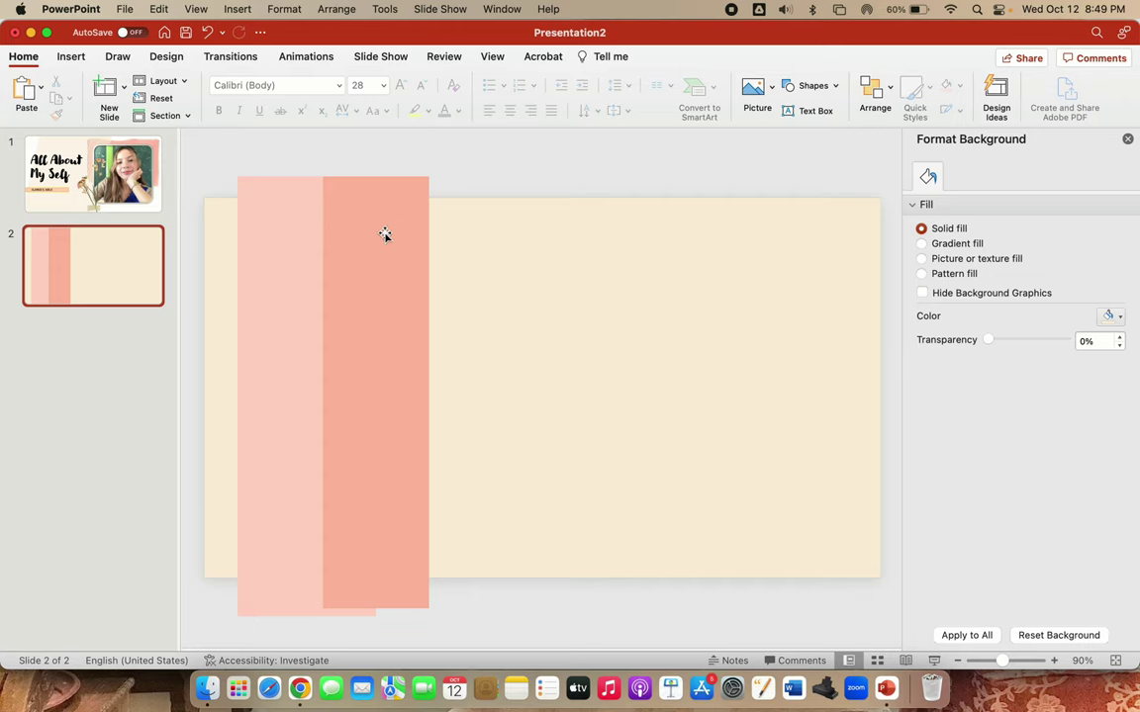
Arrange the salmon and light pink strips so they overlap along the slide's left edge
mouse_move(384, 235)
left_mouse_down()
mouse_move(268, 236)
mouse_move(289, 228)
mouse_move(427, 246)
left_mouse_up()
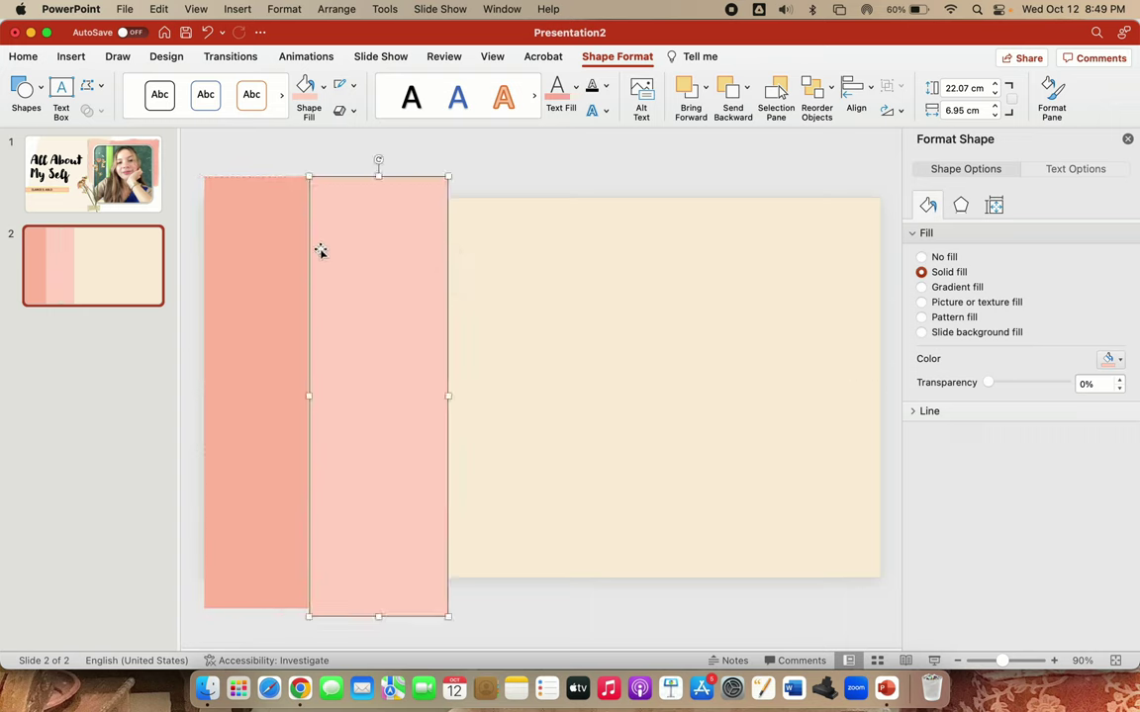
left_click_drag(286, 248, 339, 248)
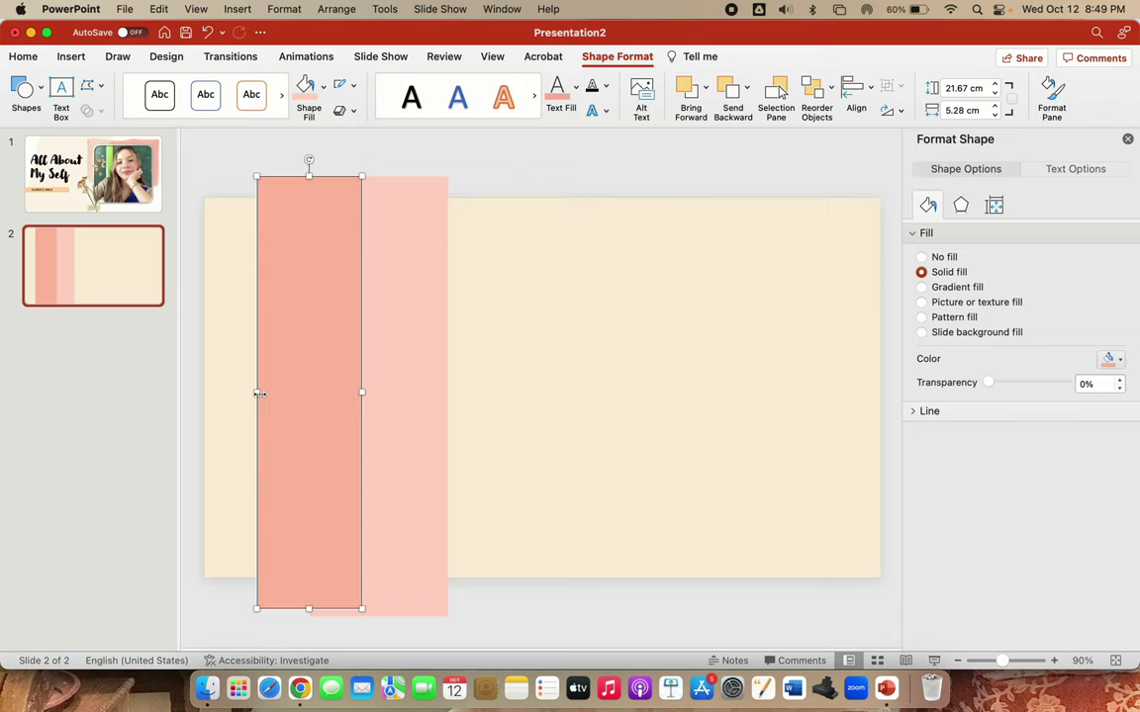
left_click_drag(256, 393, 205, 391)
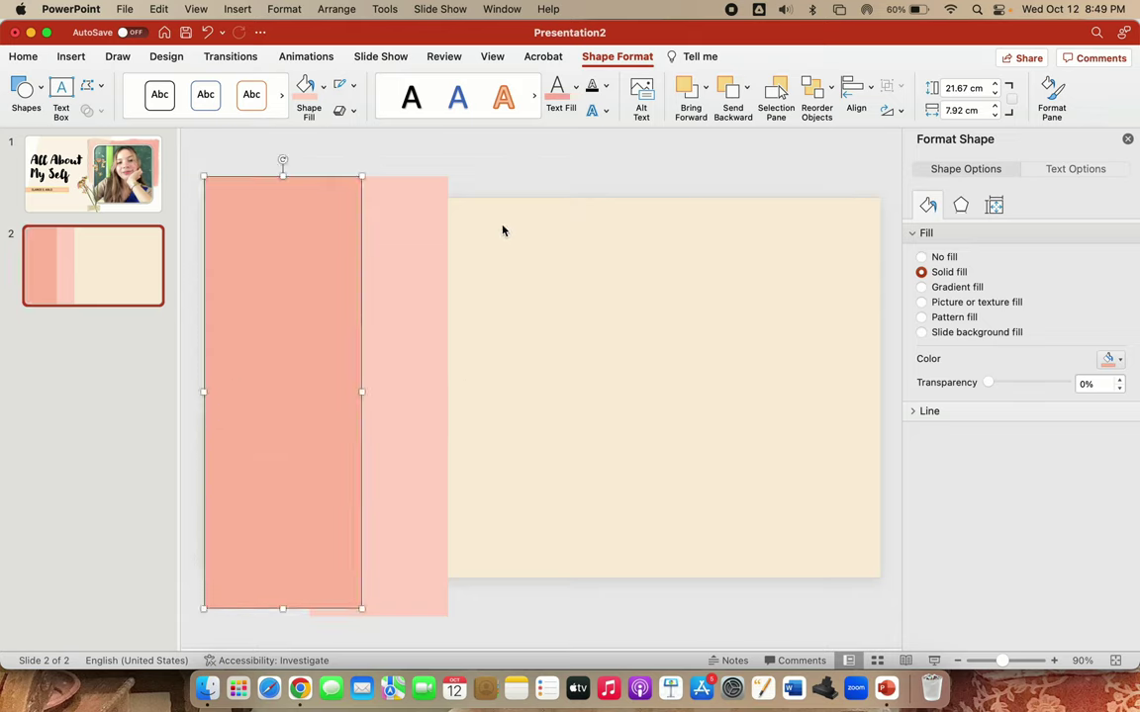
left_click_drag(342, 263, 326, 262)
left_click_drag(438, 298, 411, 295)
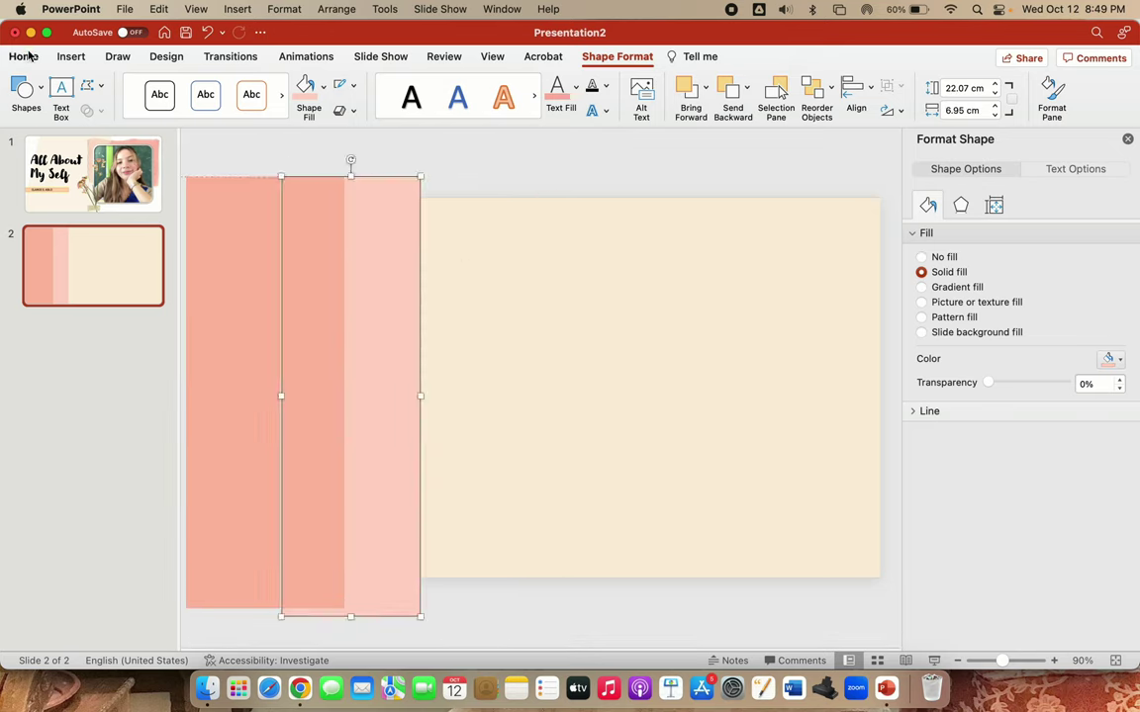
left_click(71, 57)
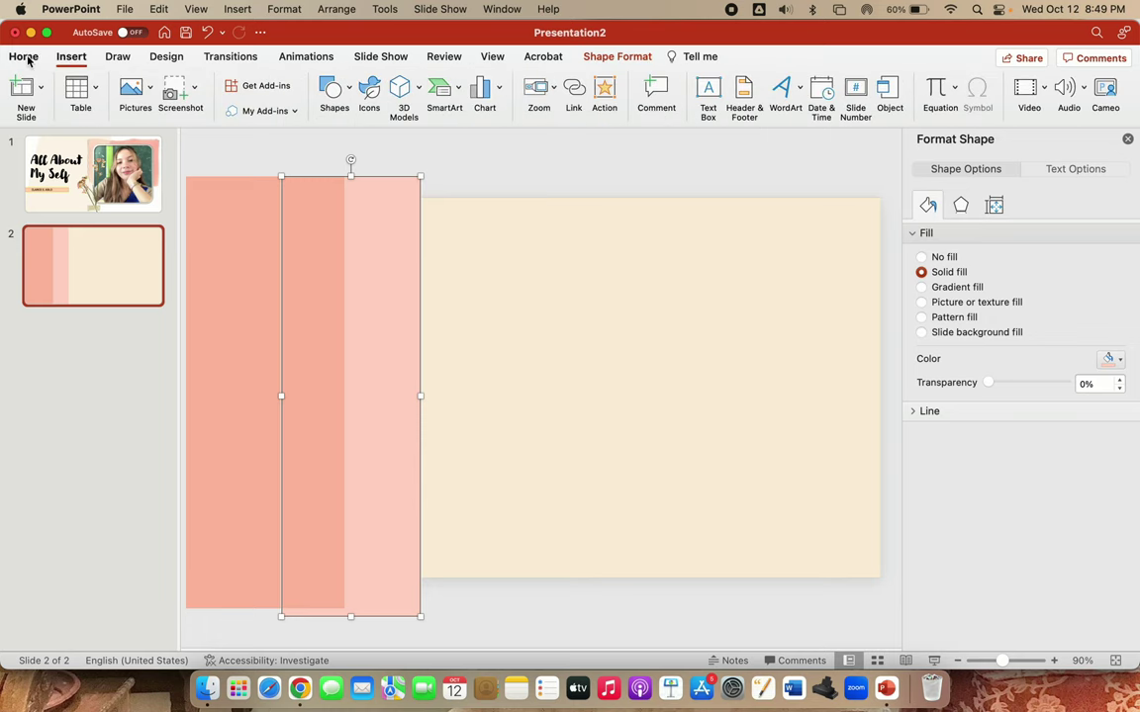
Insert a WordArt text box on slide 2 reading OVERVIEW
left_click(793, 98)
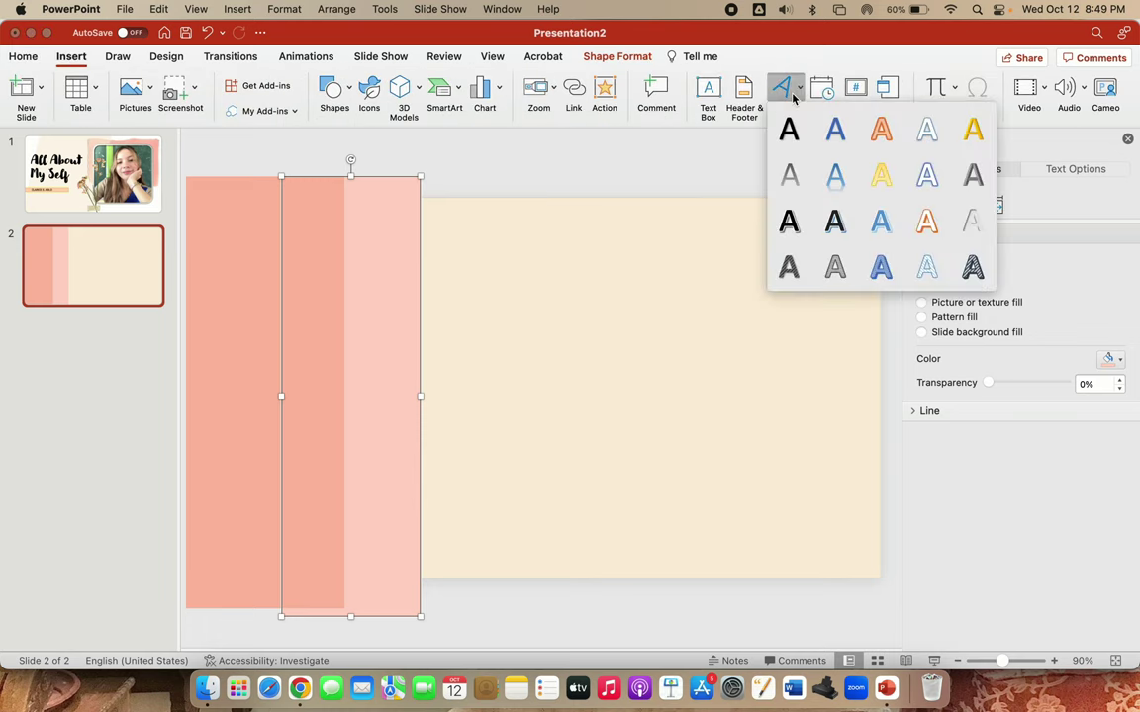
left_click(890, 267)
left_click(592, 392)
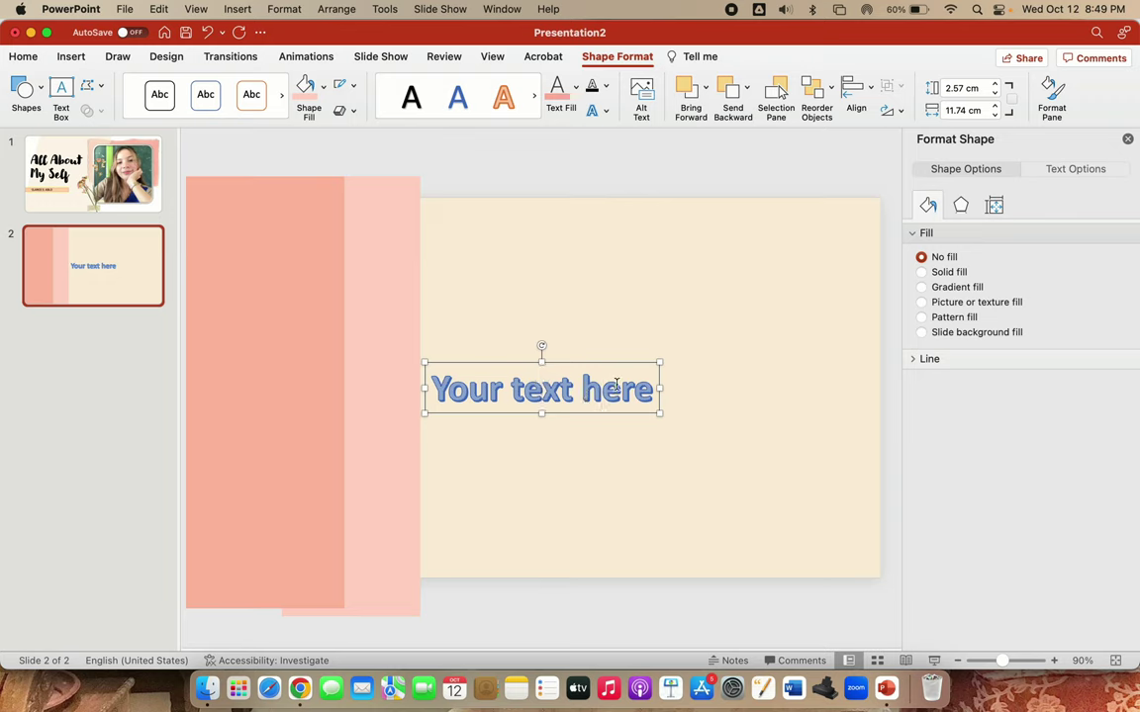
left_click_drag(648, 387, 402, 376)
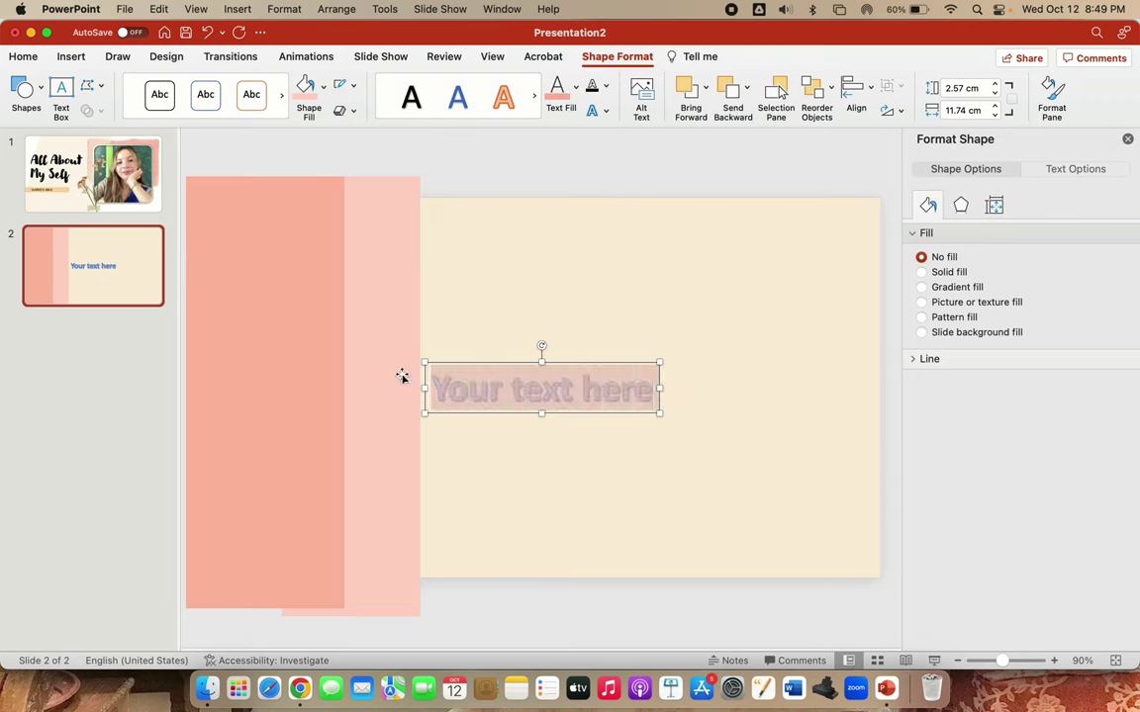
type("PVER")
key("BackSpace")
key("BackSpace")
key("BackSpace")
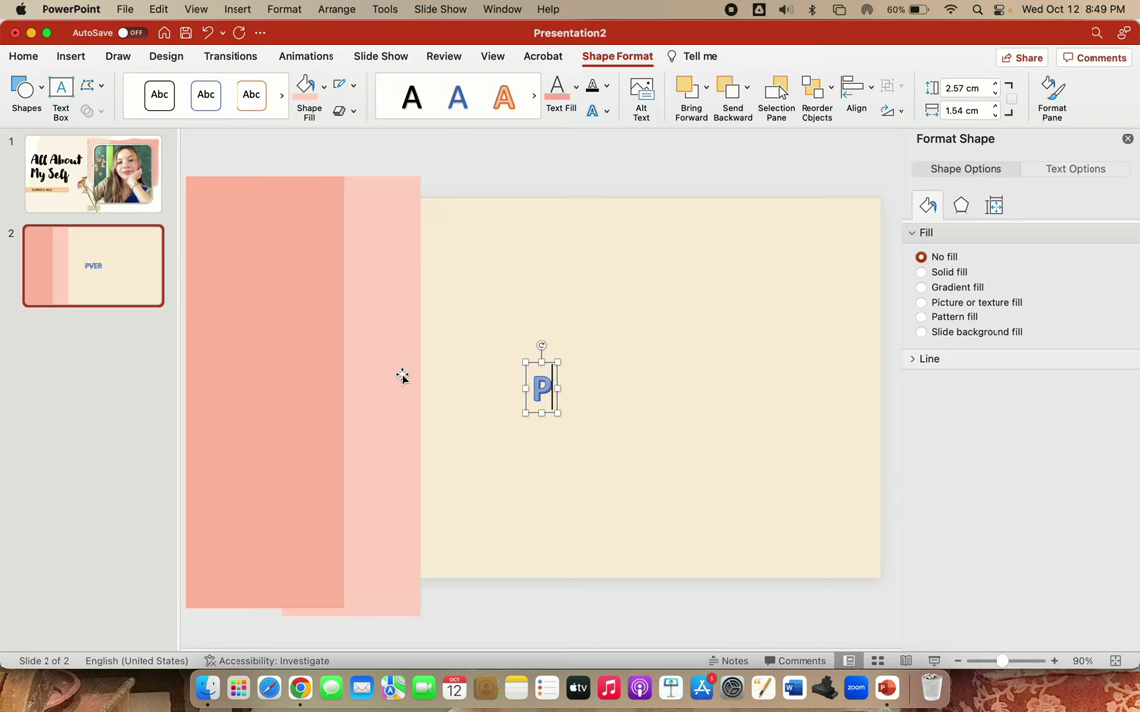
key("BackSpace")
type("OVERVIEW")
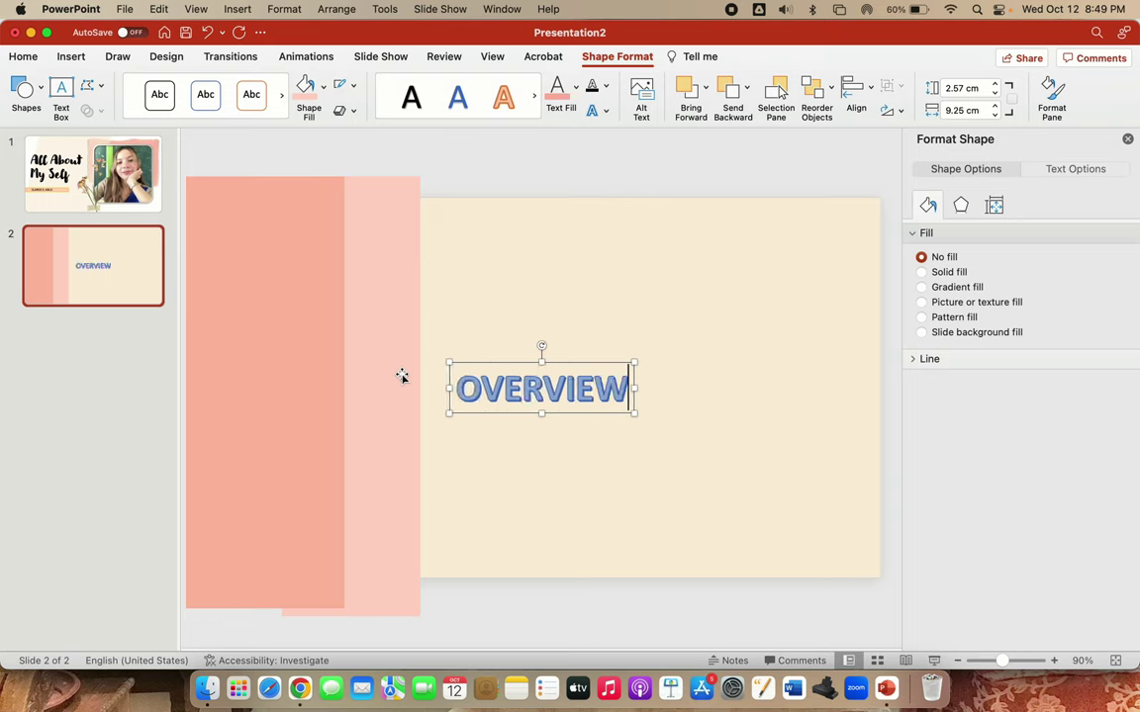
Set the OVERVIEW text in the A Akhir Tahun font, coloured pink
double_click(479, 395)
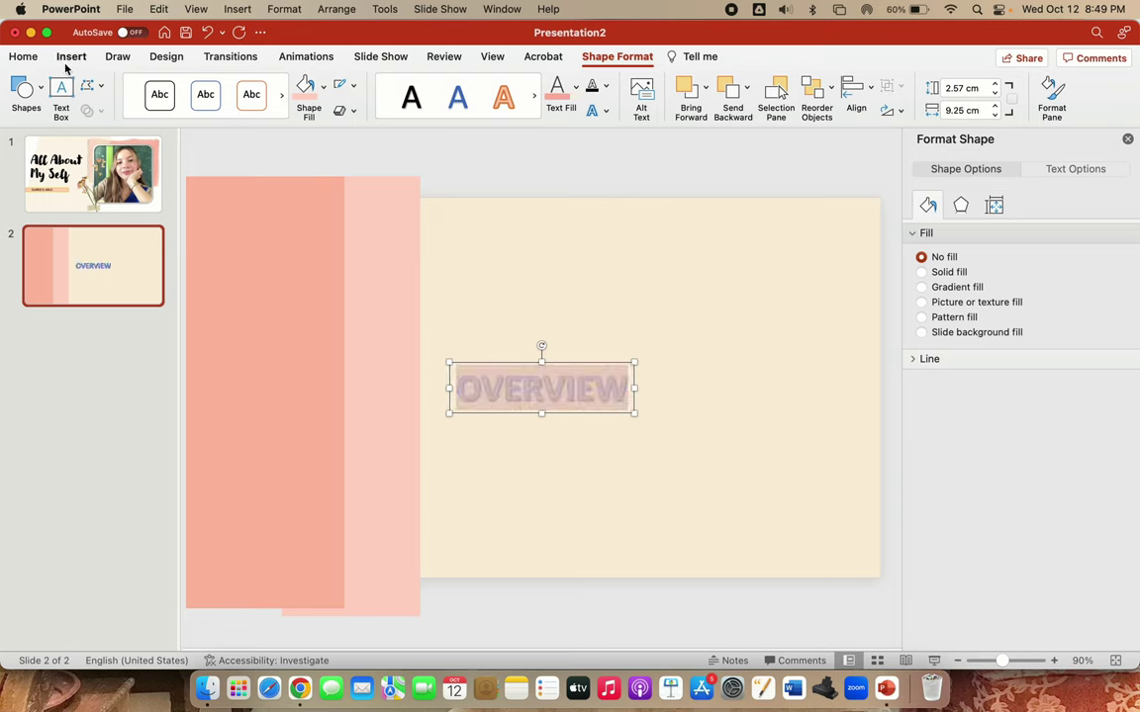
left_click(35, 58)
left_click(305, 85)
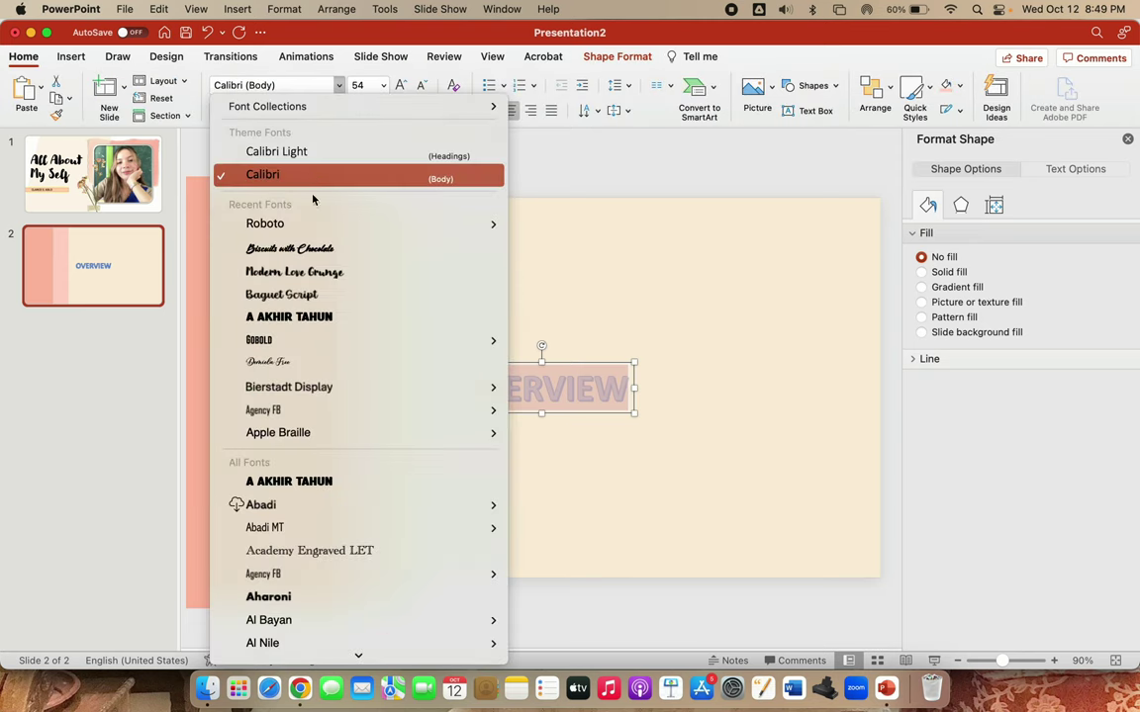
left_click(336, 317)
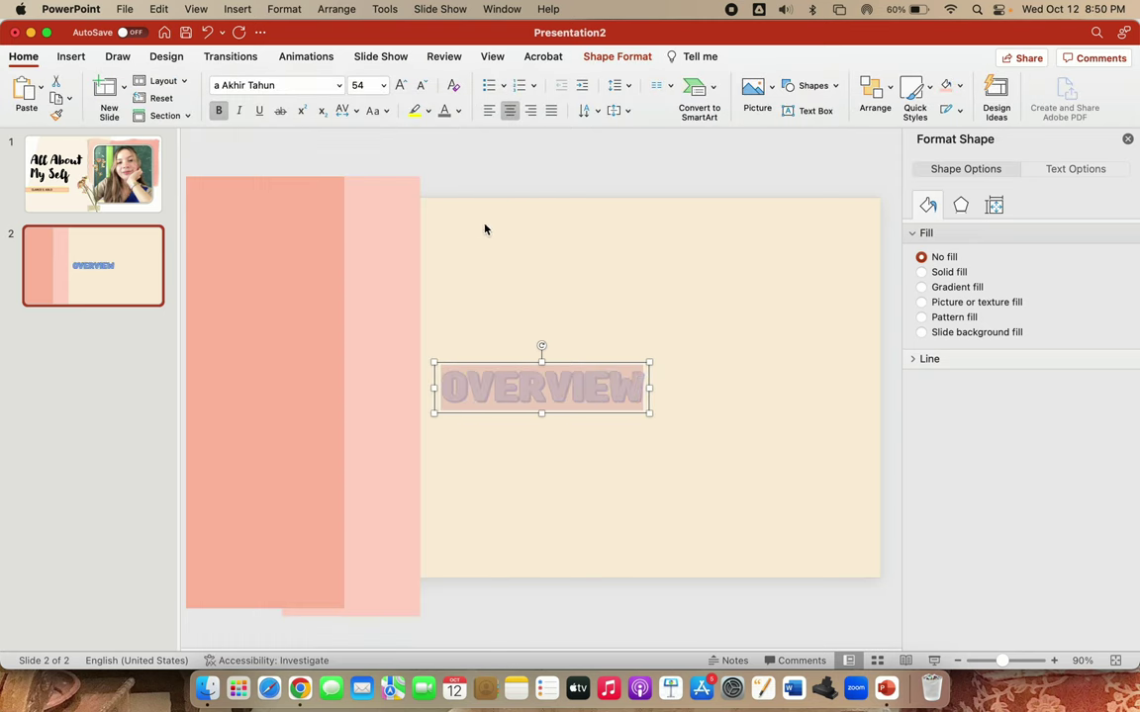
left_click(458, 110)
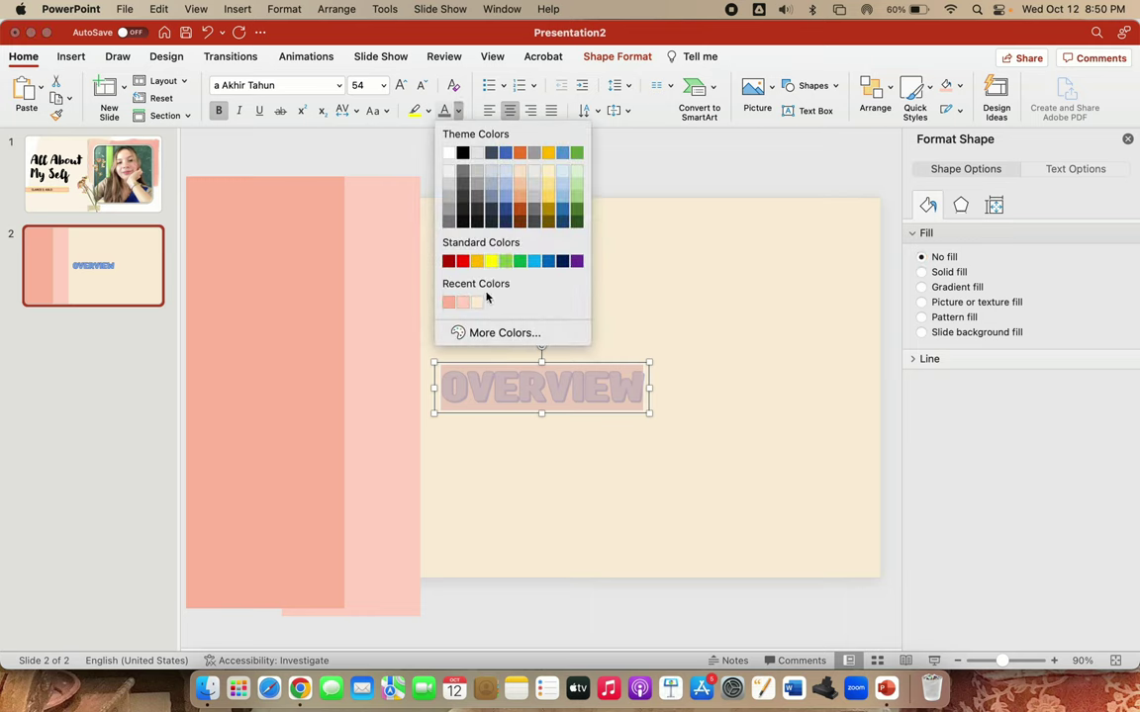
left_click(450, 304)
left_click(544, 387)
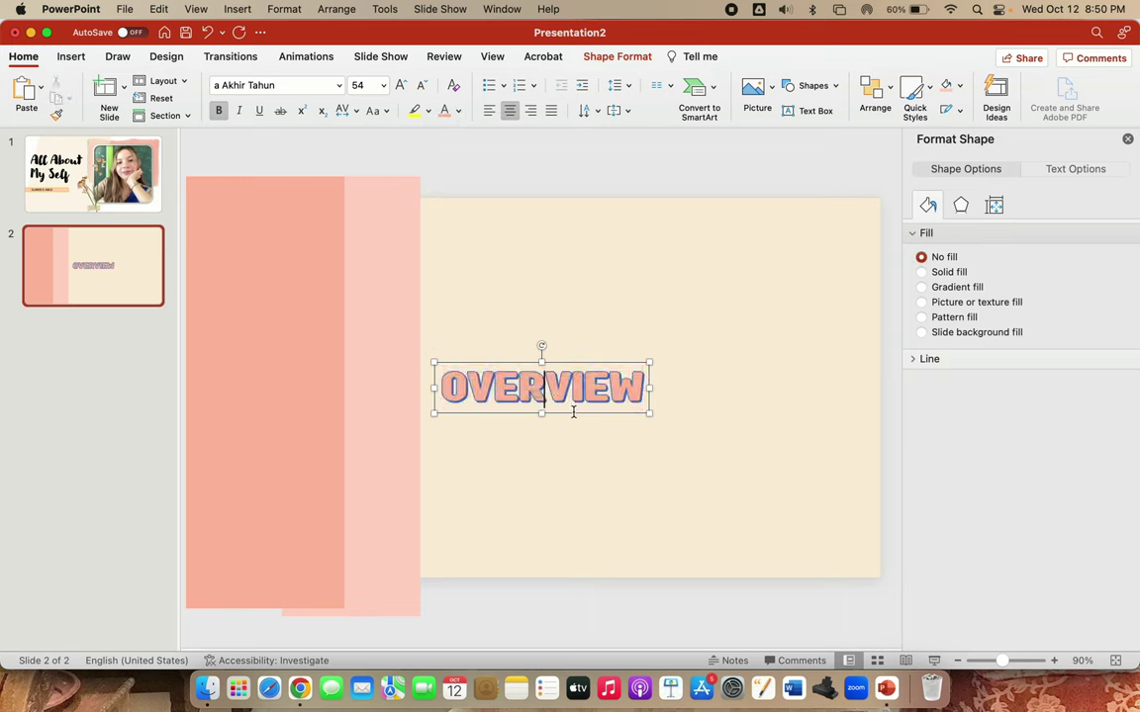
Move the heading to the top, set it to size 80, and widen it to one line
mouse_move(585, 412)
left_mouse_down()
mouse_move(579, 260)
mouse_move(695, 298)
left_mouse_up()
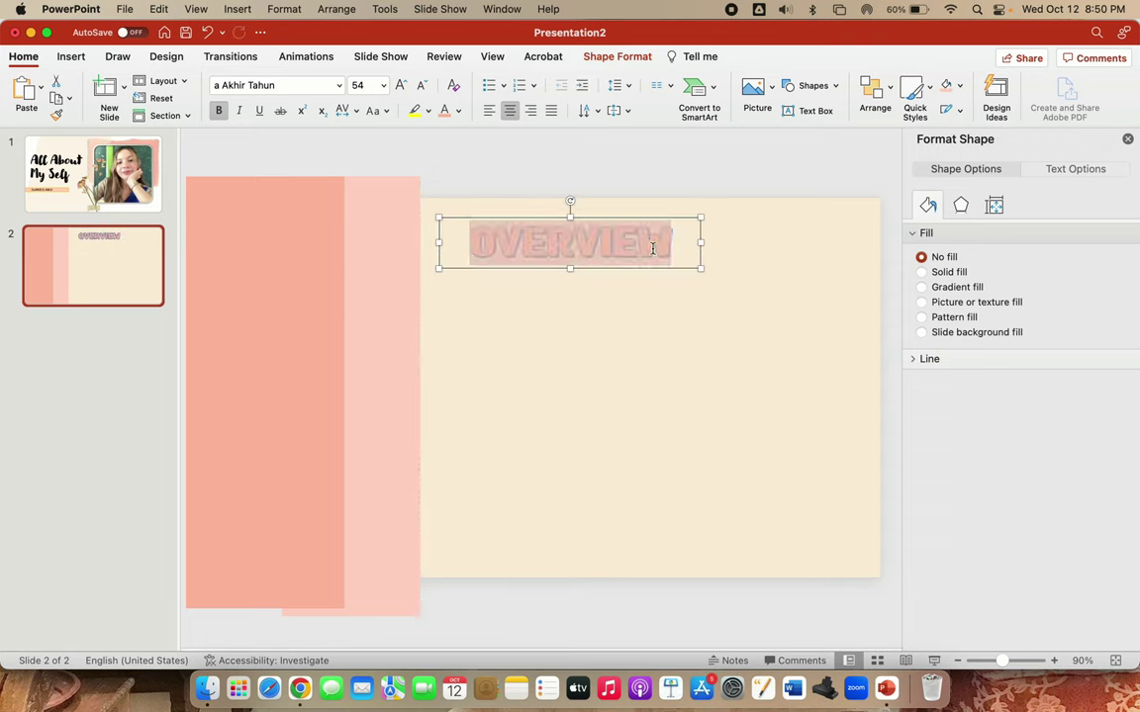
left_click(400, 85)
left_click(401, 85)
left_click(400, 85)
left_click(401, 85)
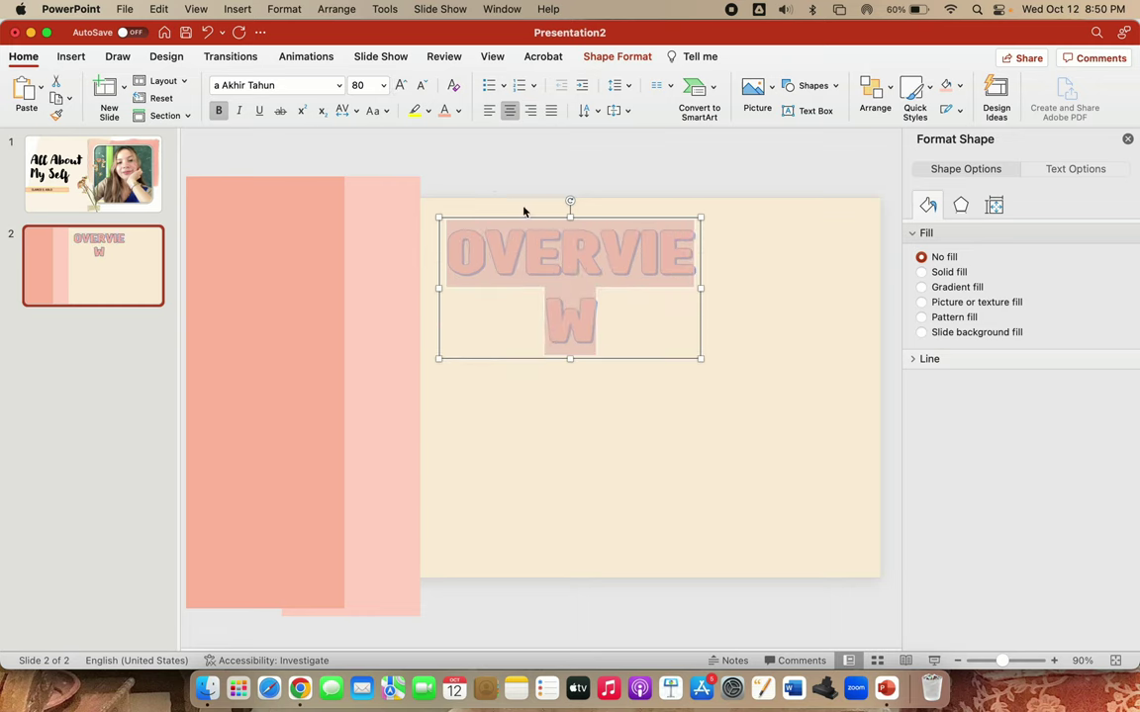
left_click_drag(700, 289, 815, 289)
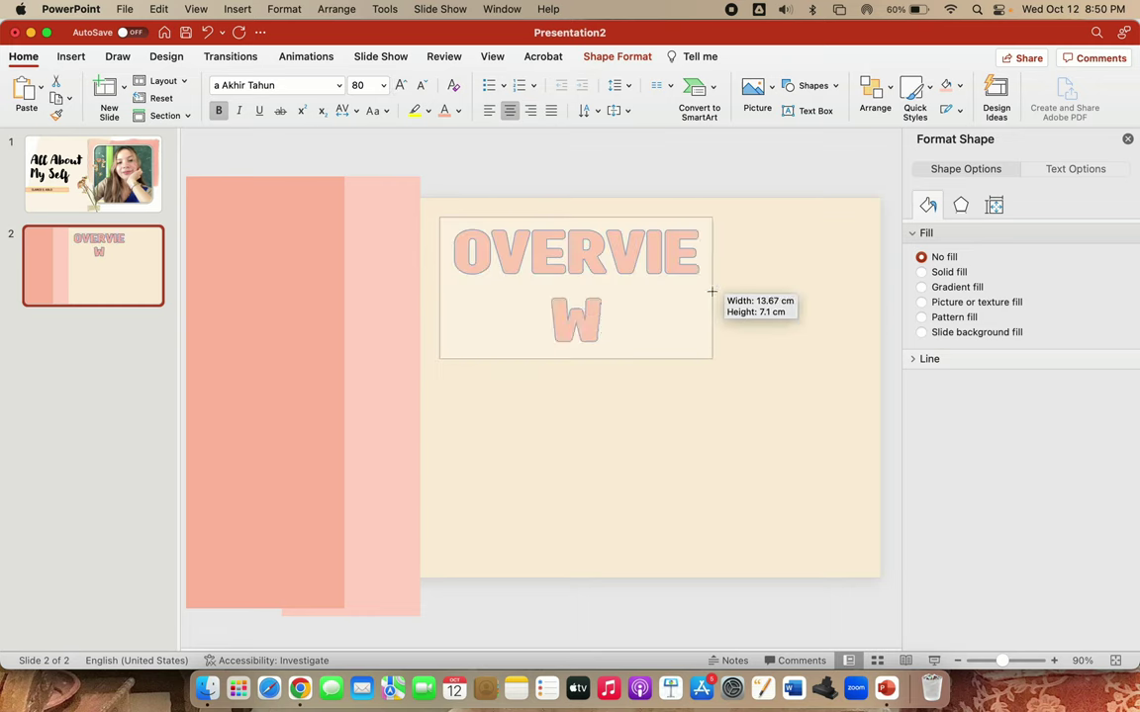
left_click(754, 354)
Nudge the OVERVIEW heading slightly left and select all of its text
left_click_drag(756, 293, 732, 293)
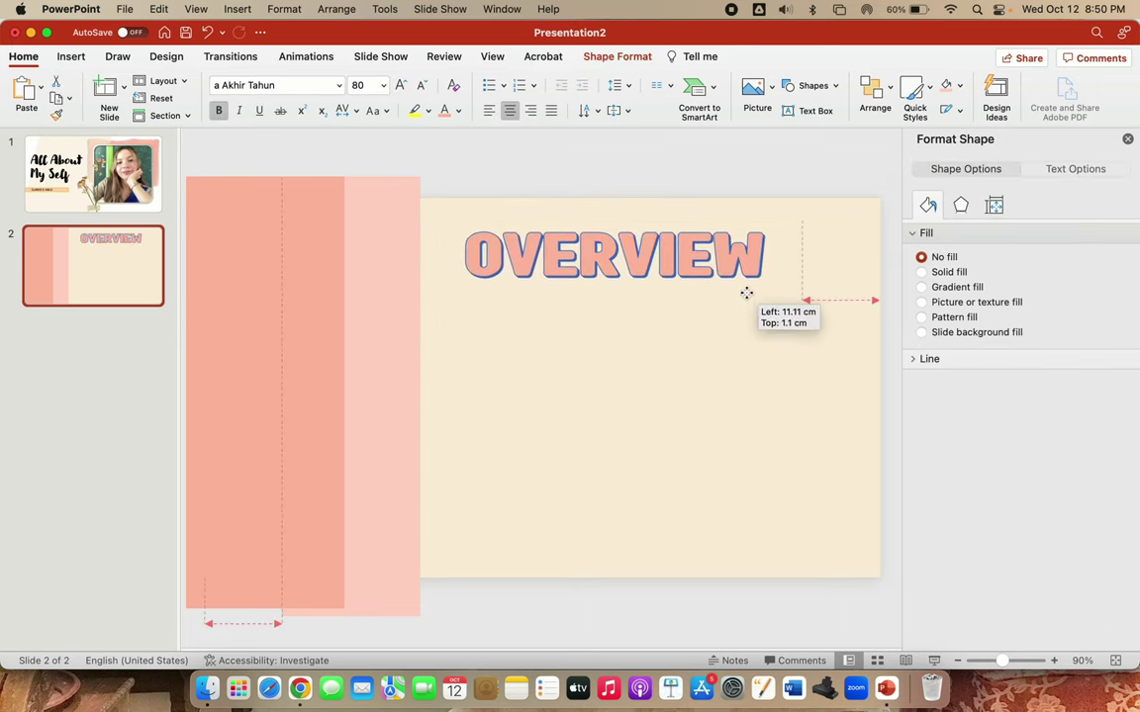
left_click(712, 170)
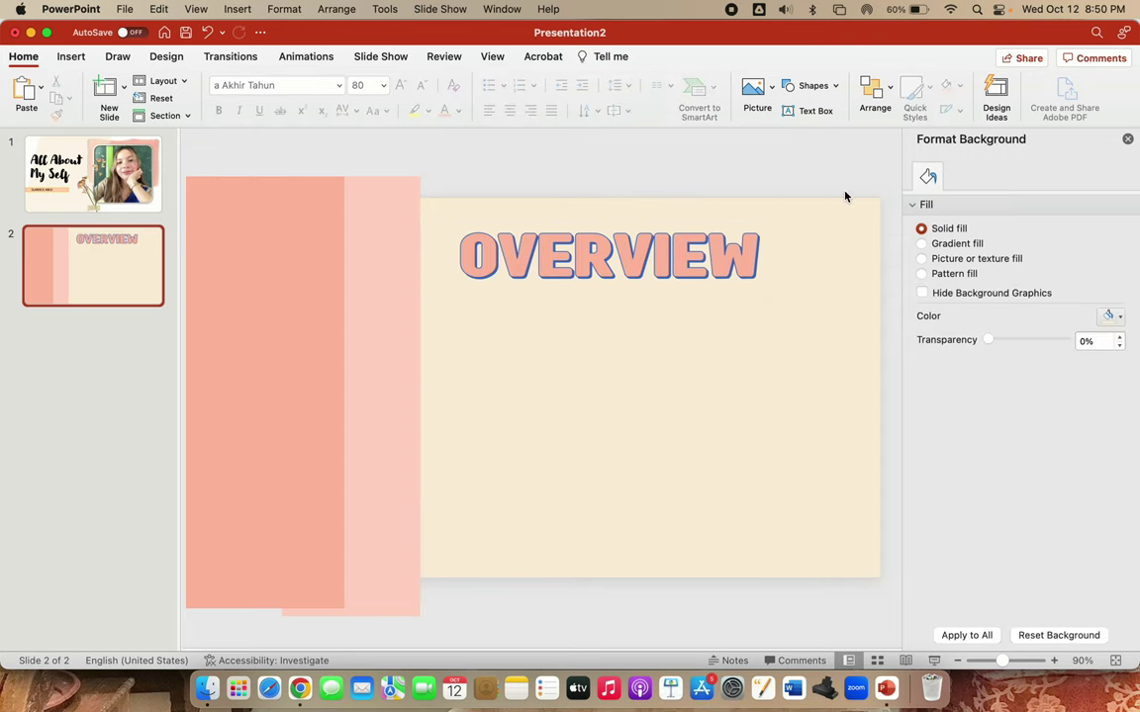
left_click(758, 287)
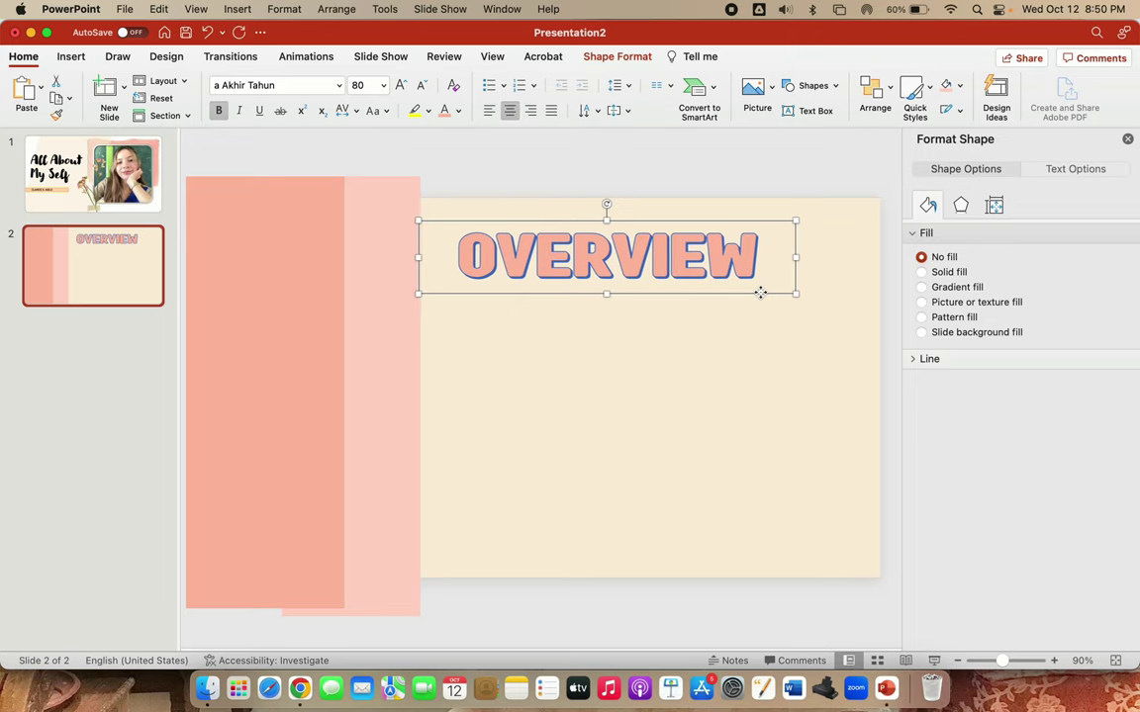
key("Left")
left_click(762, 204)
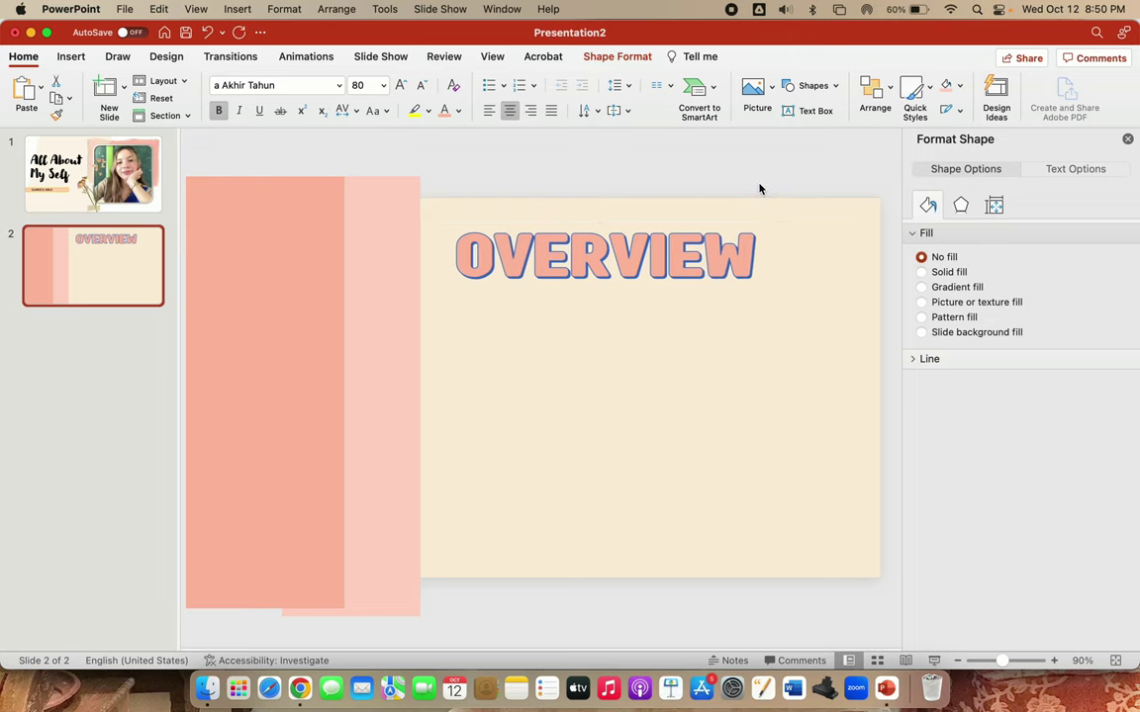
left_click(754, 263)
key("Escape")
key("Escape")
left_click_drag(463, 231, 997, 238)
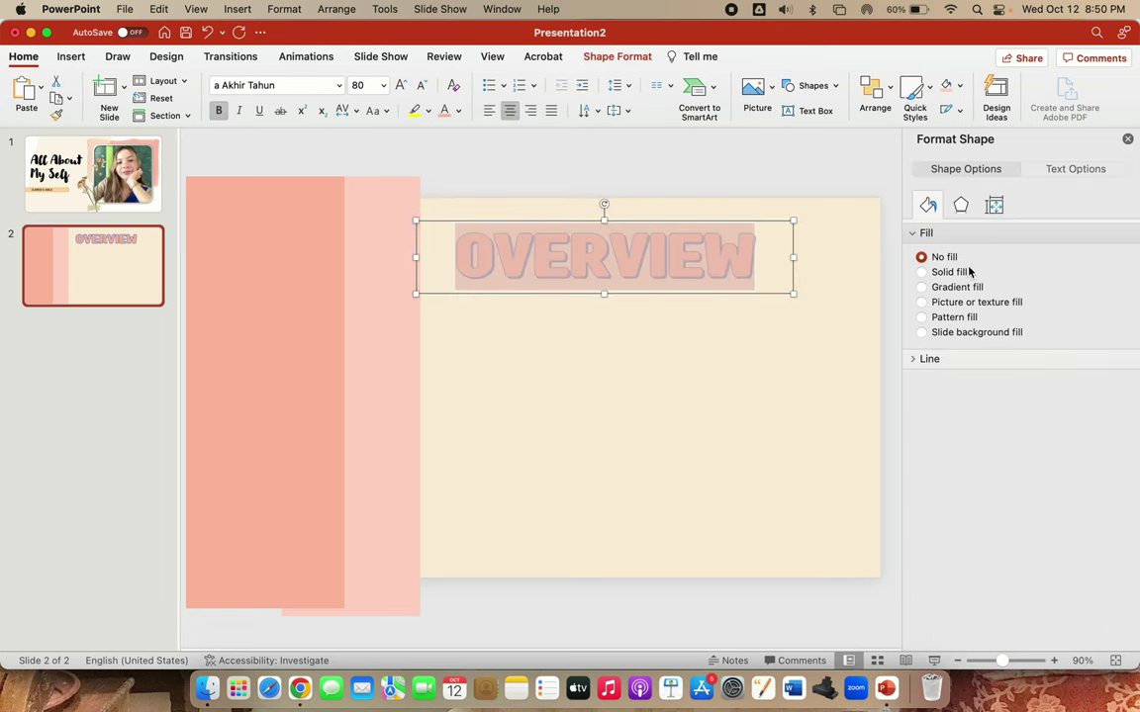
Make the OVERVIEW heading's shadow black with a 4 pt distance
left_click(1079, 169)
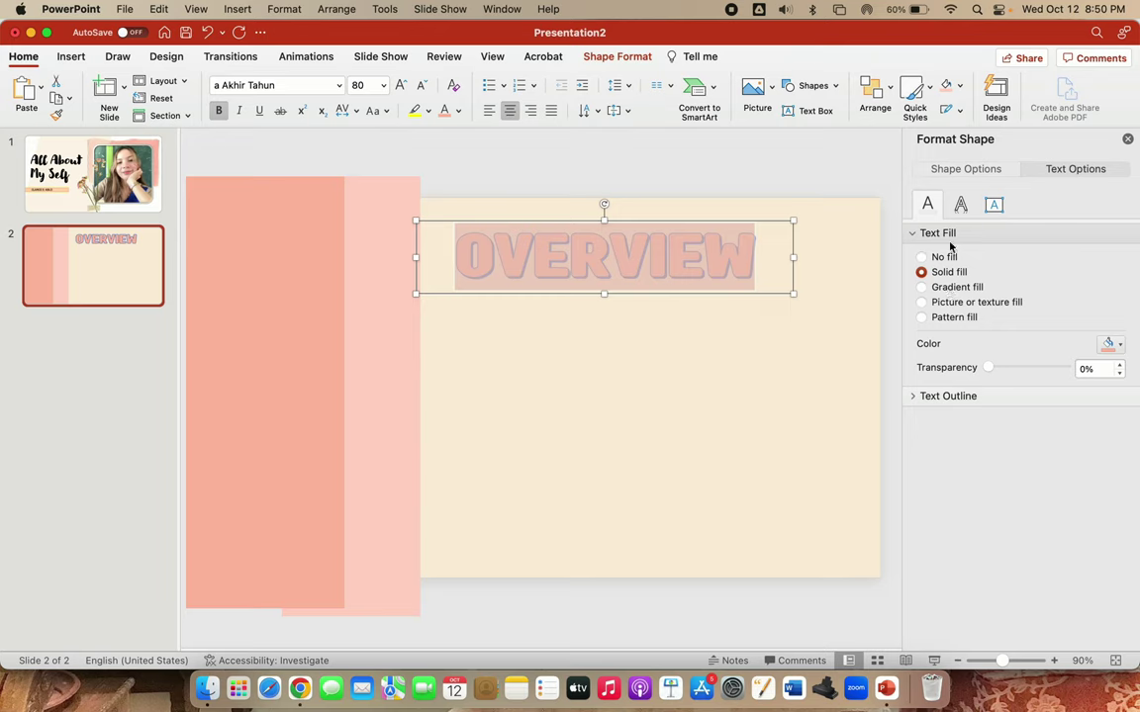
left_click(959, 204)
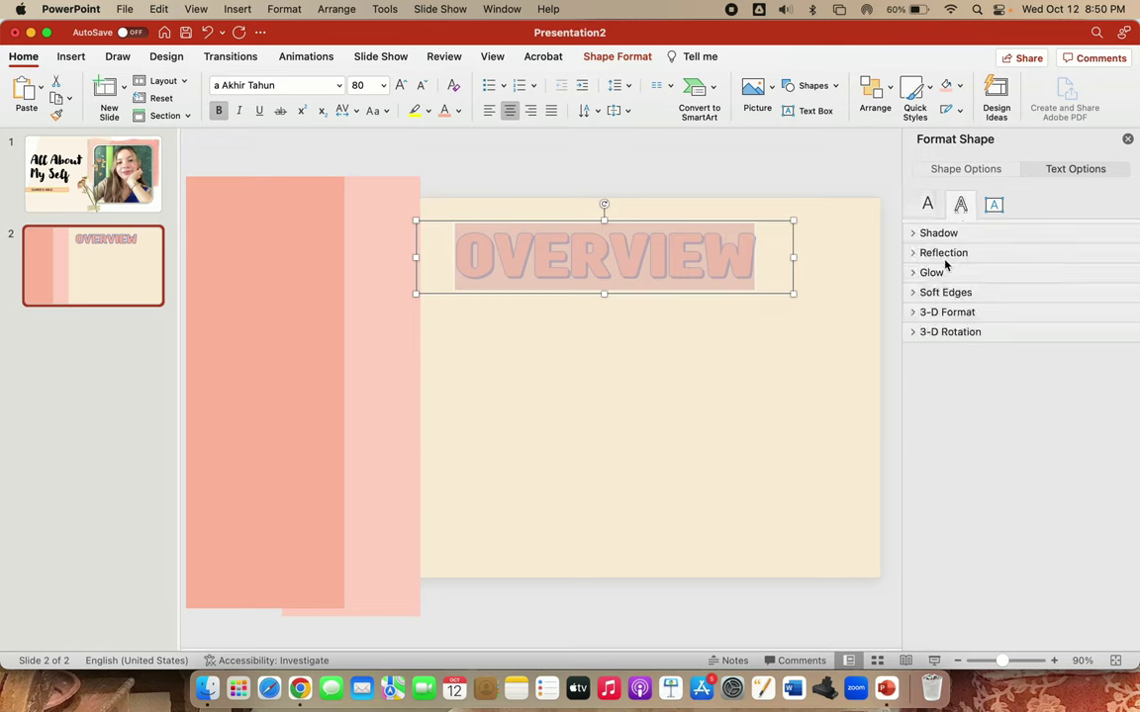
left_click(916, 235)
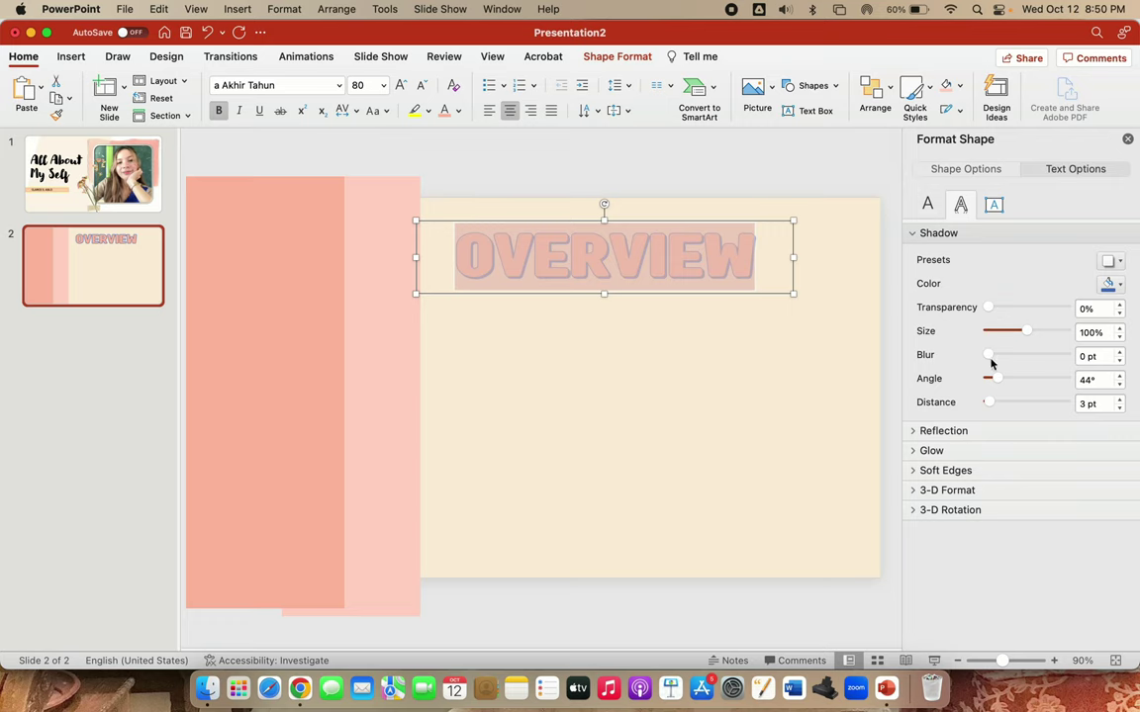
left_click(1112, 289)
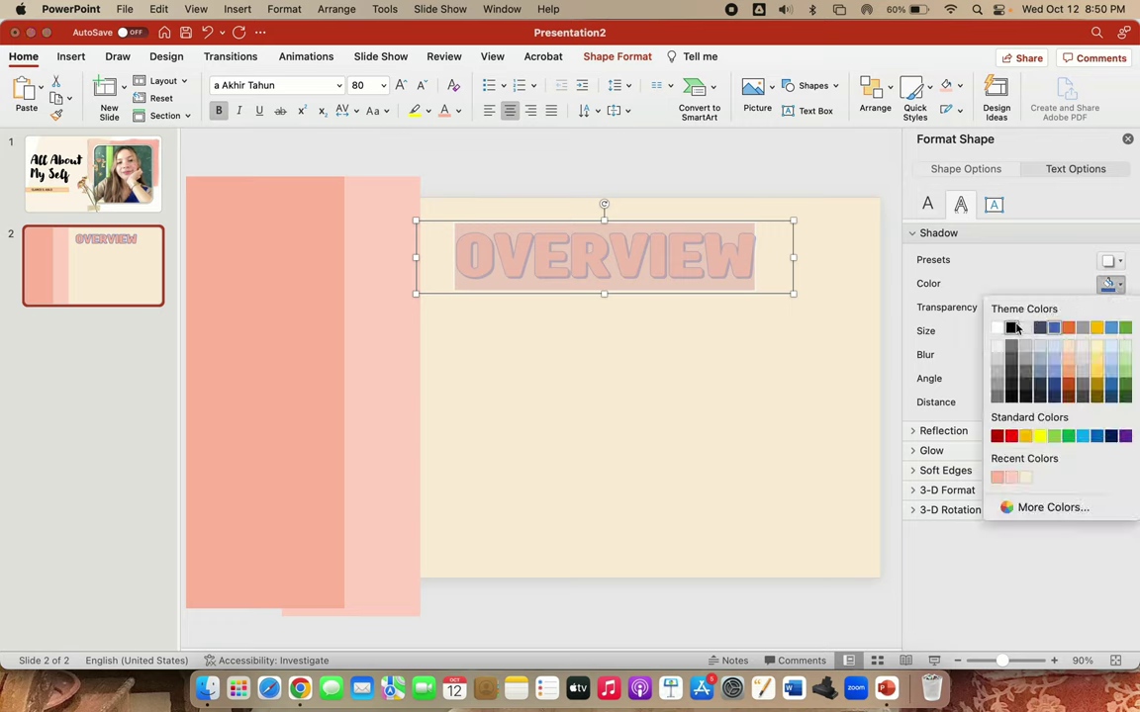
left_click(1011, 327)
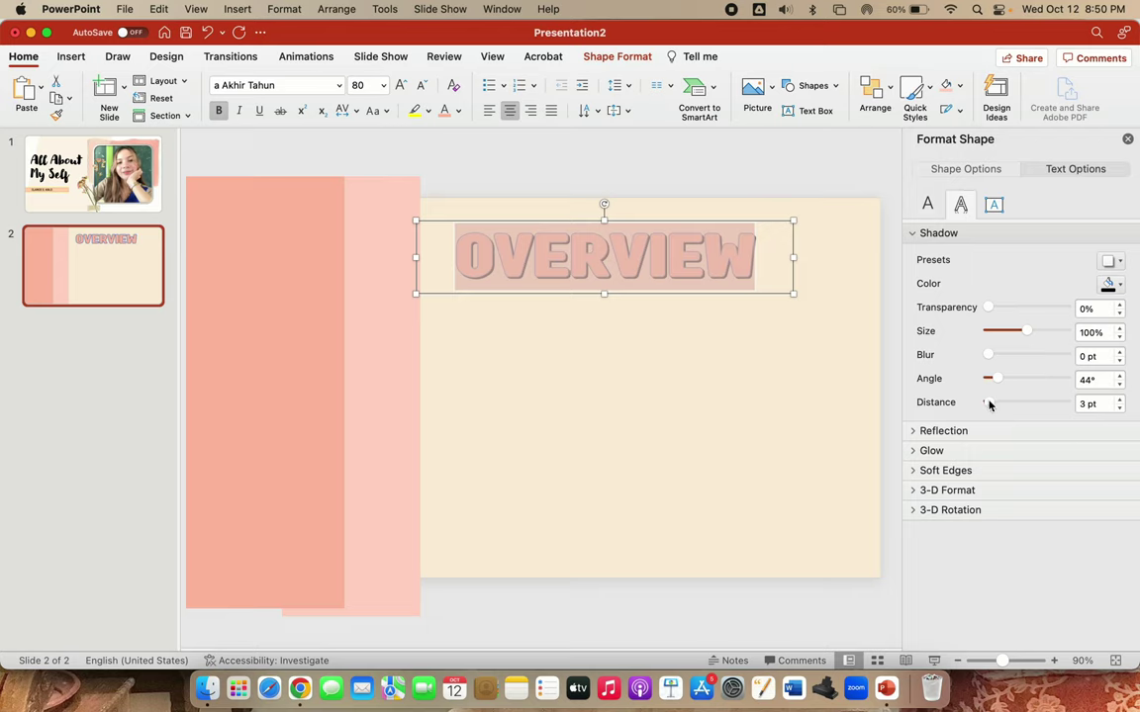
left_click_drag(989, 404, 989, 404)
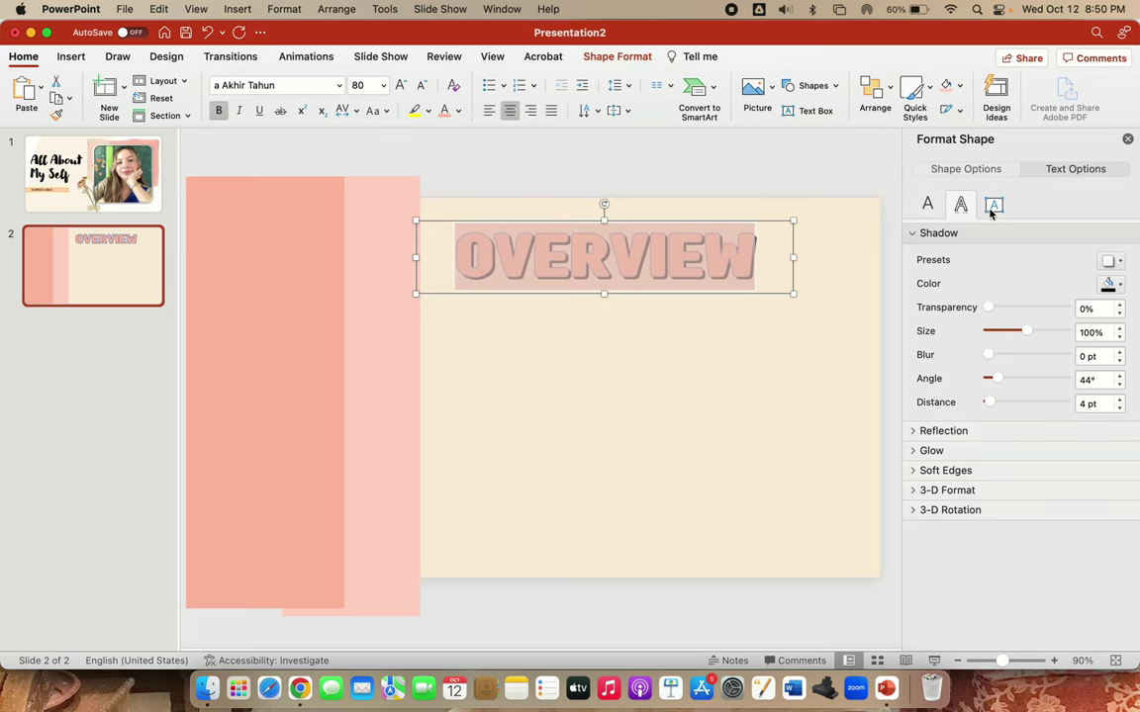
Remove the text outline from the OVERVIEW heading
left_click(930, 205)
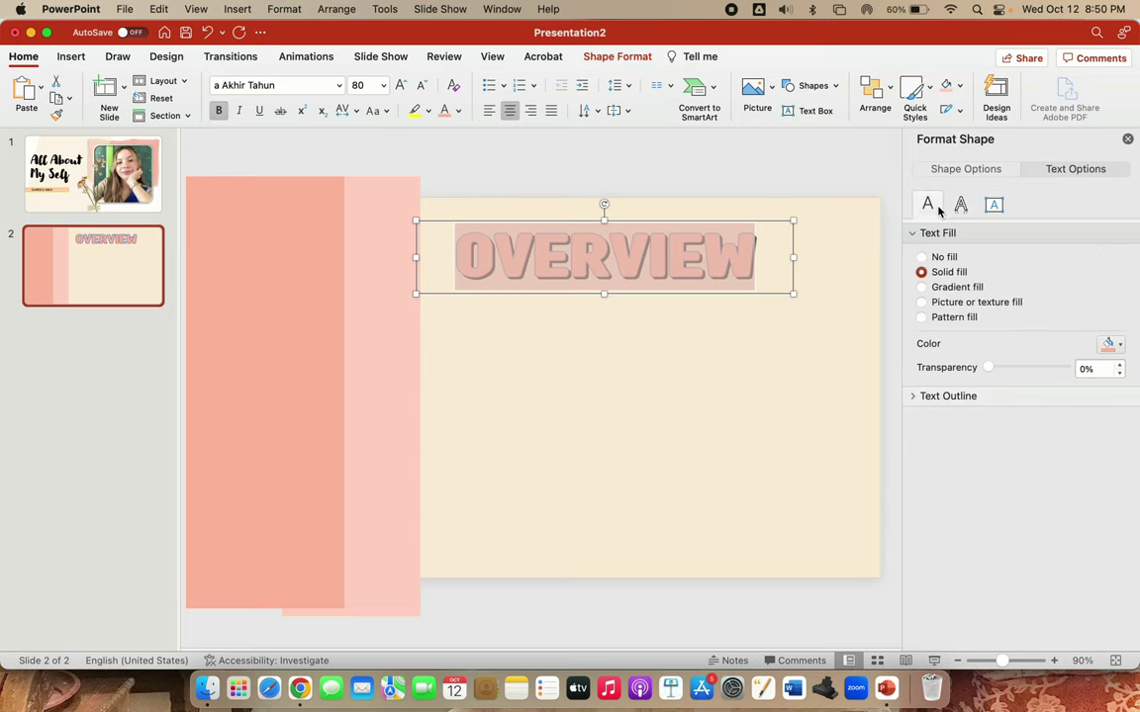
left_click(913, 397)
left_click(925, 422)
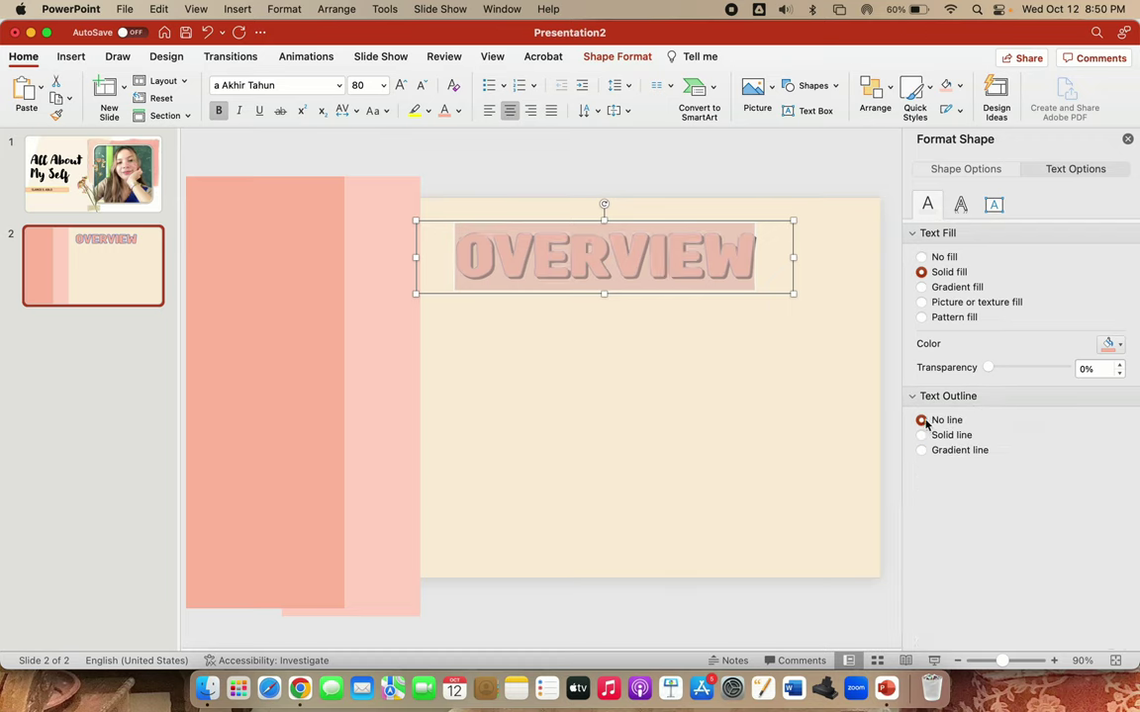
left_click(831, 232)
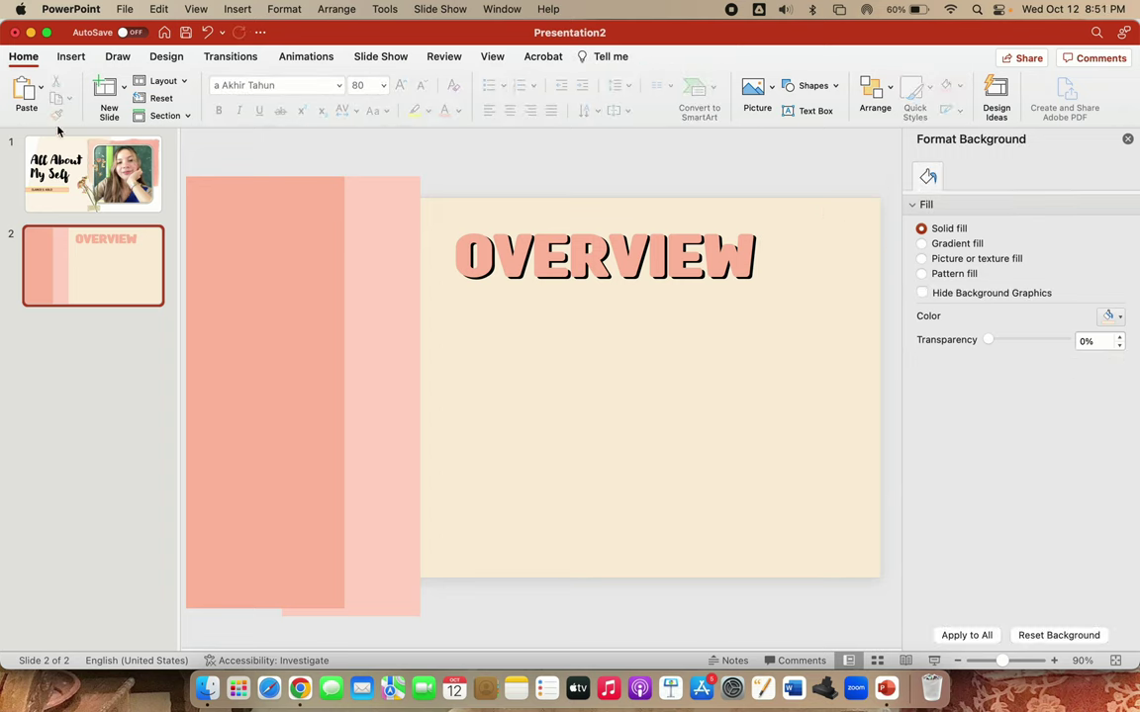
left_click(71, 59)
Draw a text box under the heading with bullets: My Basic Info, My Family, My Hobbies, My Talents
left_click(706, 89)
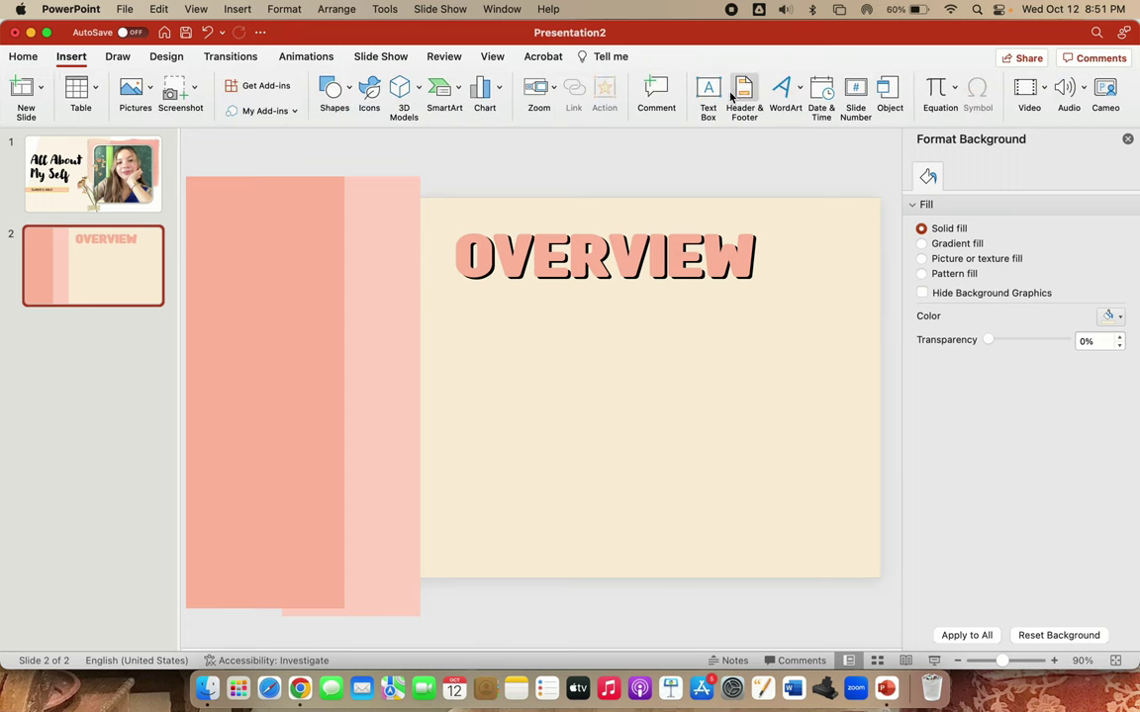
mouse_move(465, 304)
left_mouse_down()
mouse_move(712, 557)
mouse_move(705, 541)
left_mouse_up()
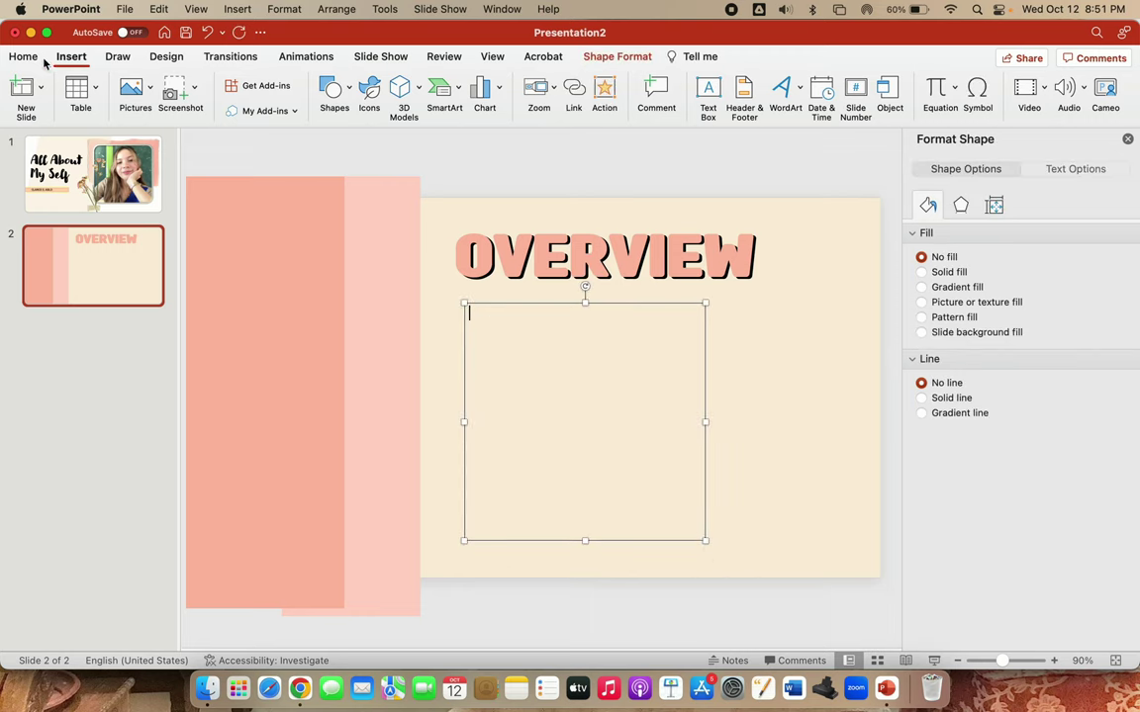
left_click(24, 57)
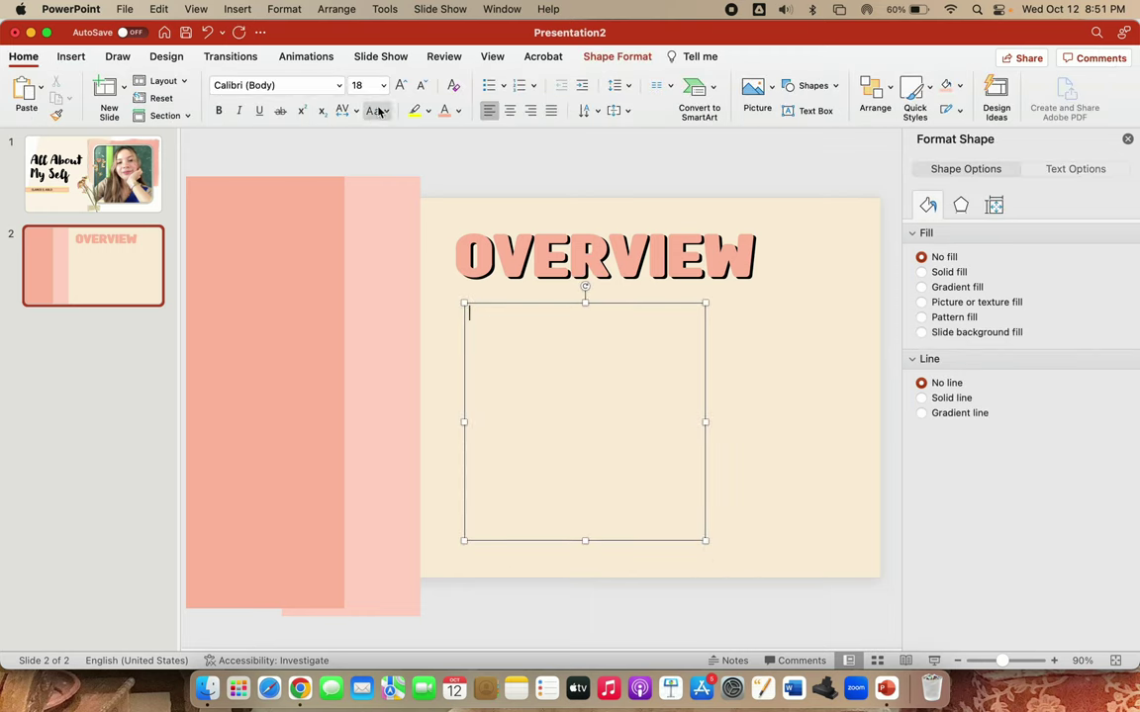
left_click(496, 92)
type("My Basic Info")
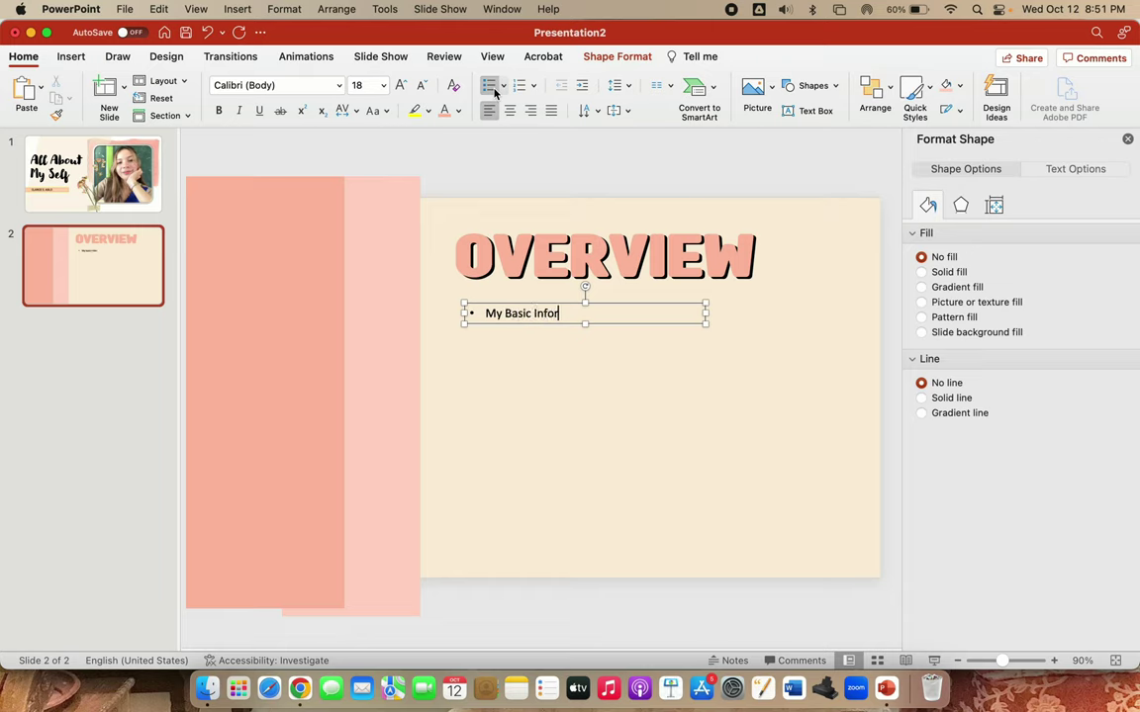
key("Return")
type("My Family")
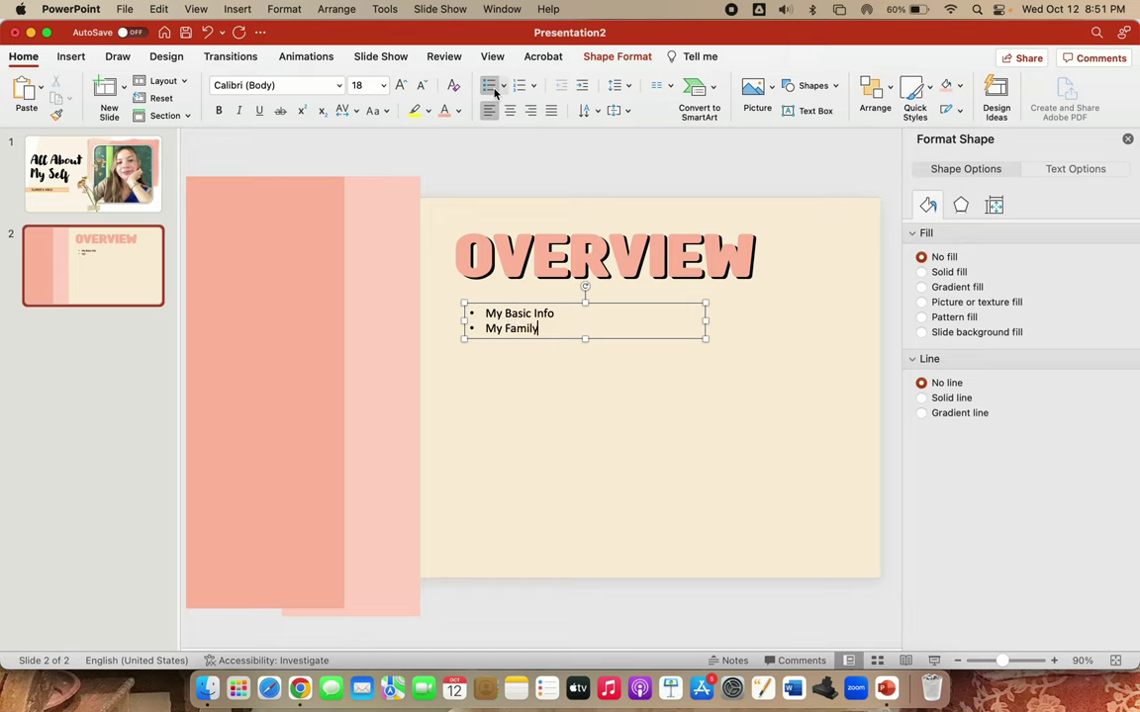
key("Return")
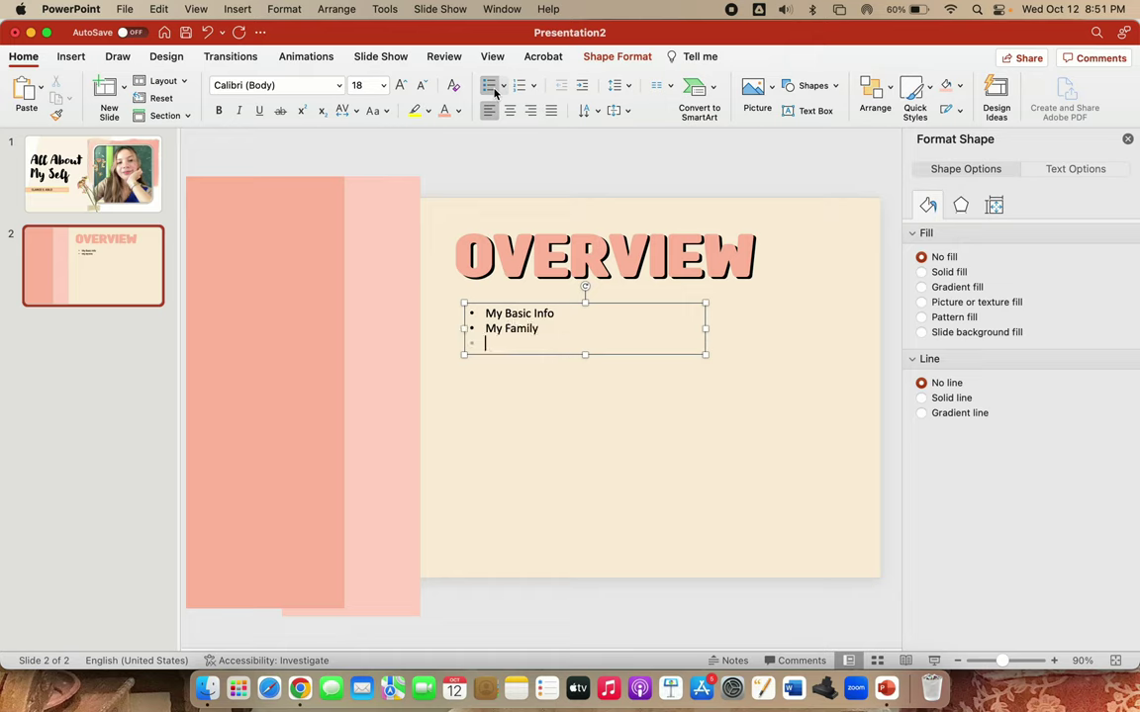
key("Return")
type("My Hobbies")
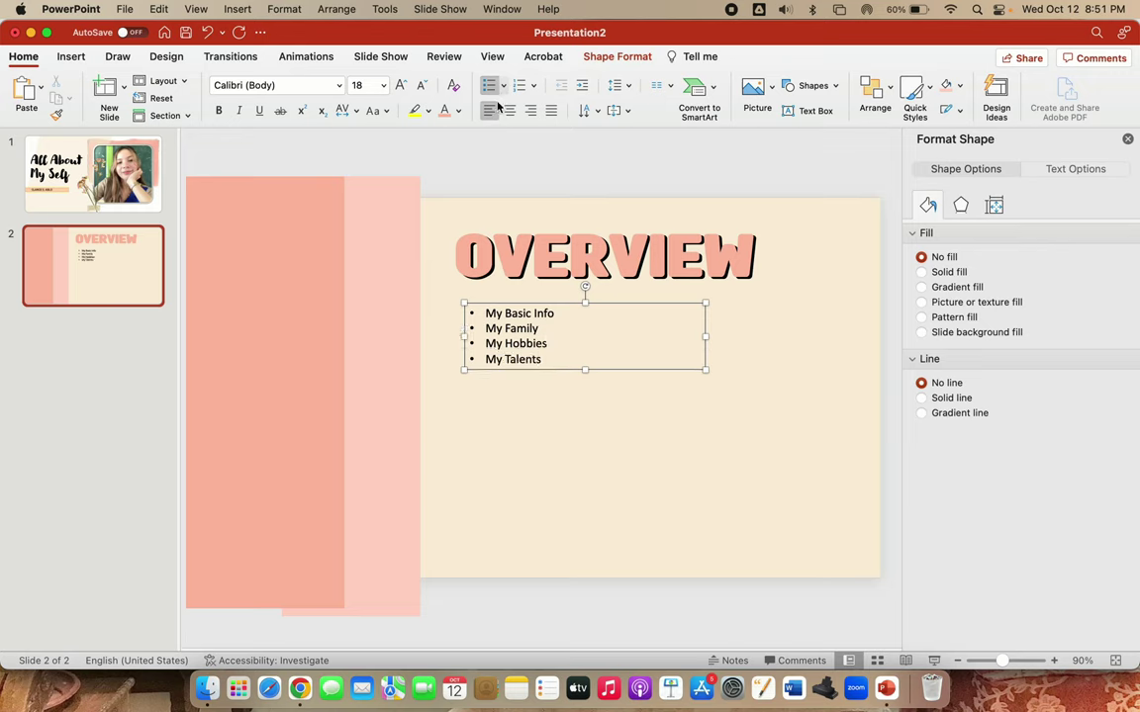
Select all four bullet lines and open the font list
left_click_drag(542, 361, 480, 309)
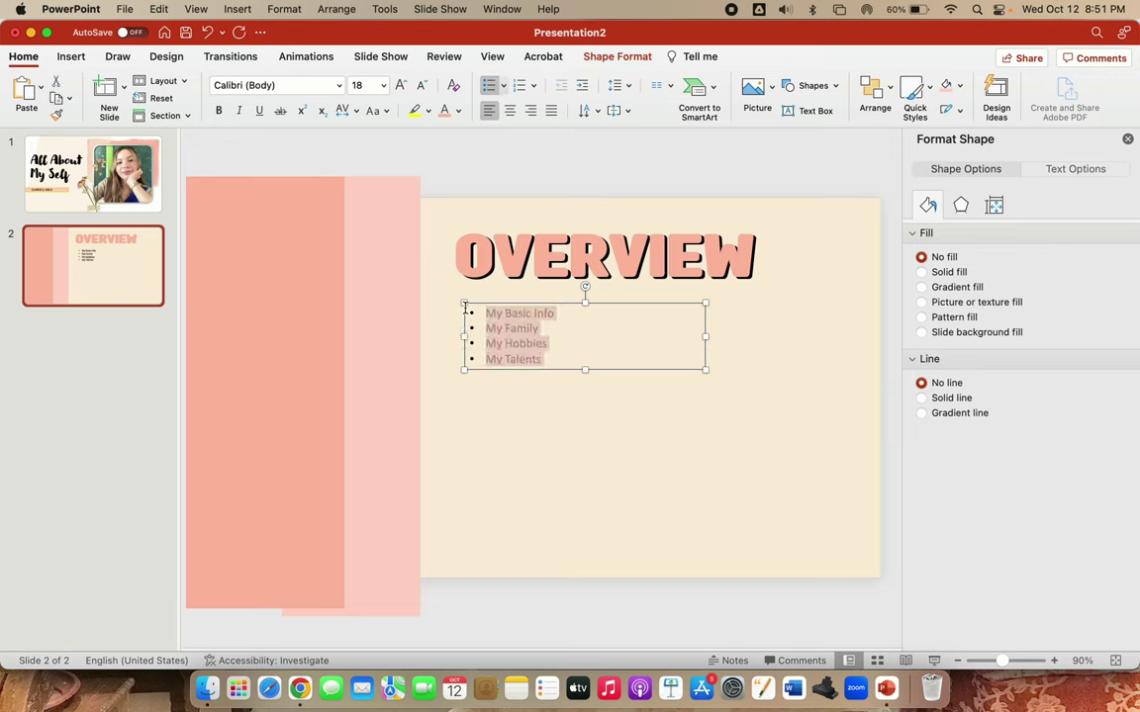
left_click(287, 85)
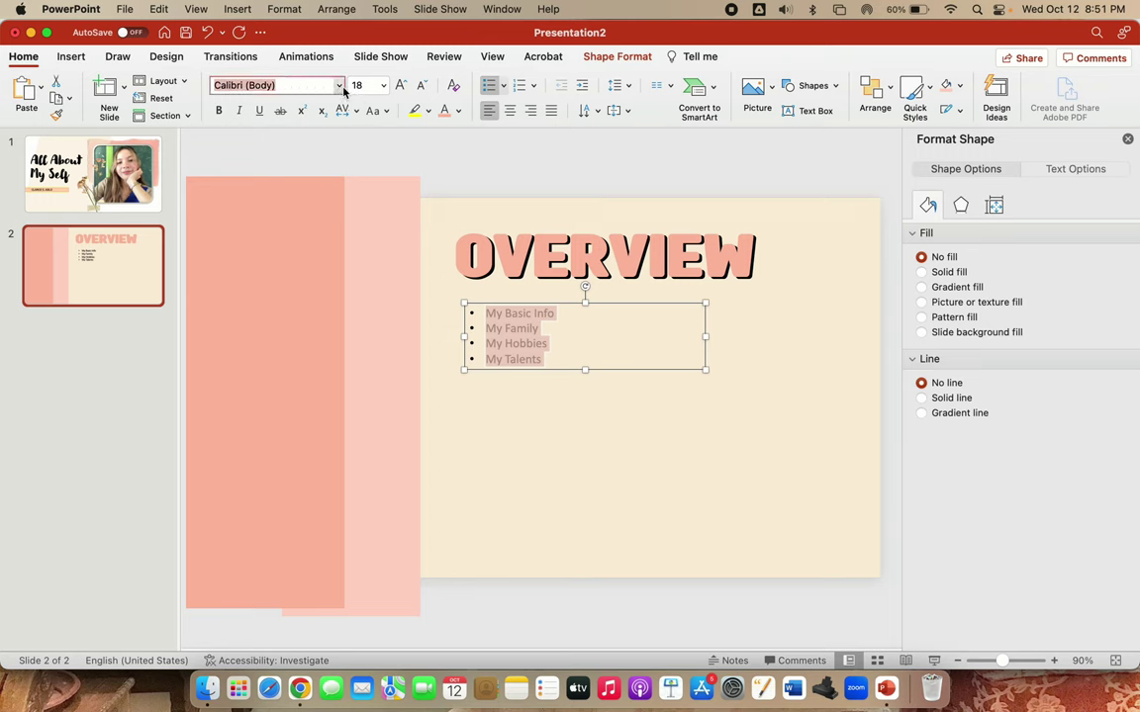
left_click(339, 86)
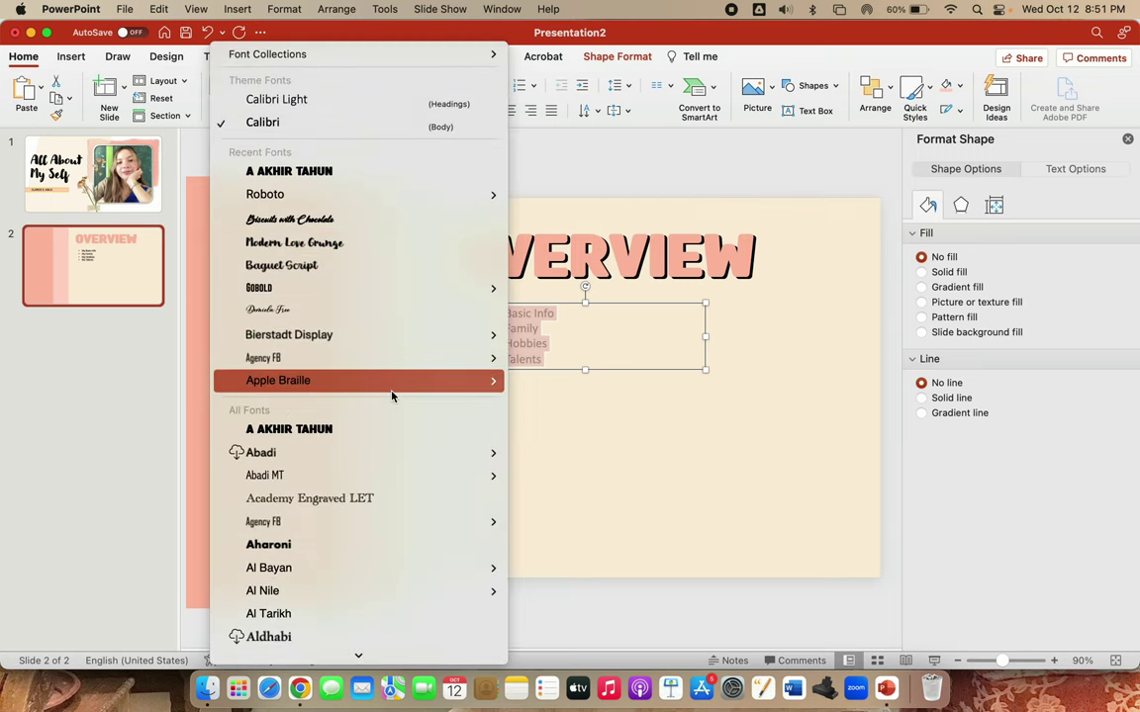
Change the overview bullet text to Aharoni and enlarge it to 40 pt
scroll(391, 396, "down", 1)
scroll(391, 396, "down", 1)
scroll(391, 396, "down", 3)
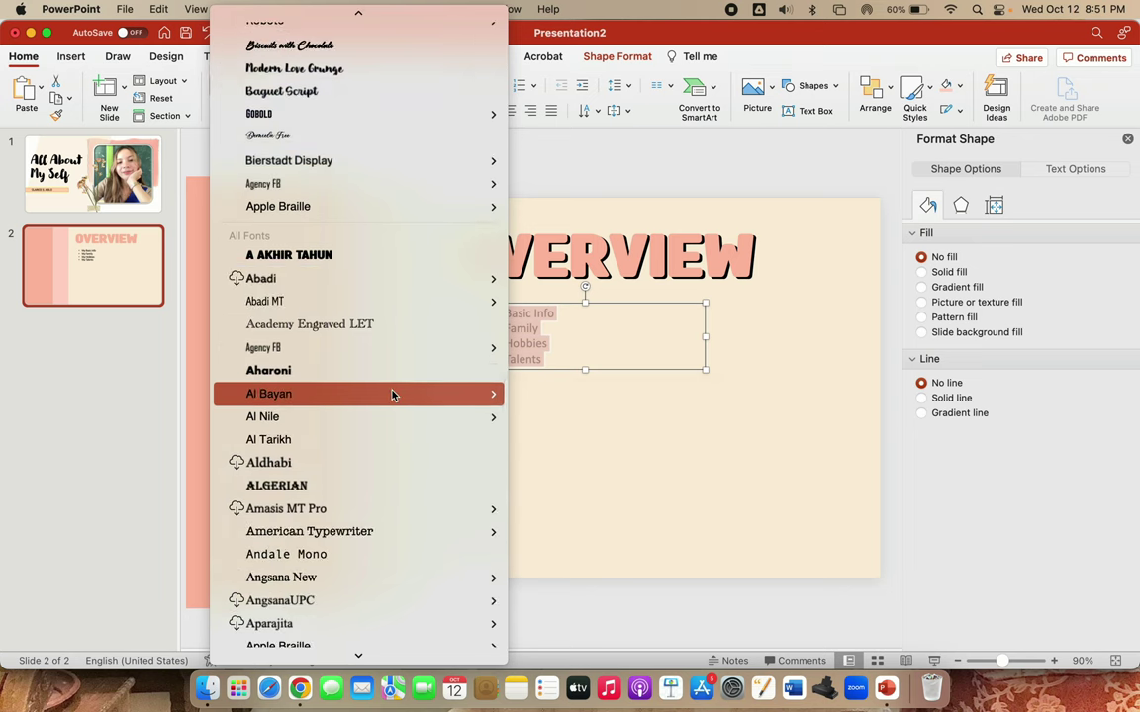
left_click(384, 370)
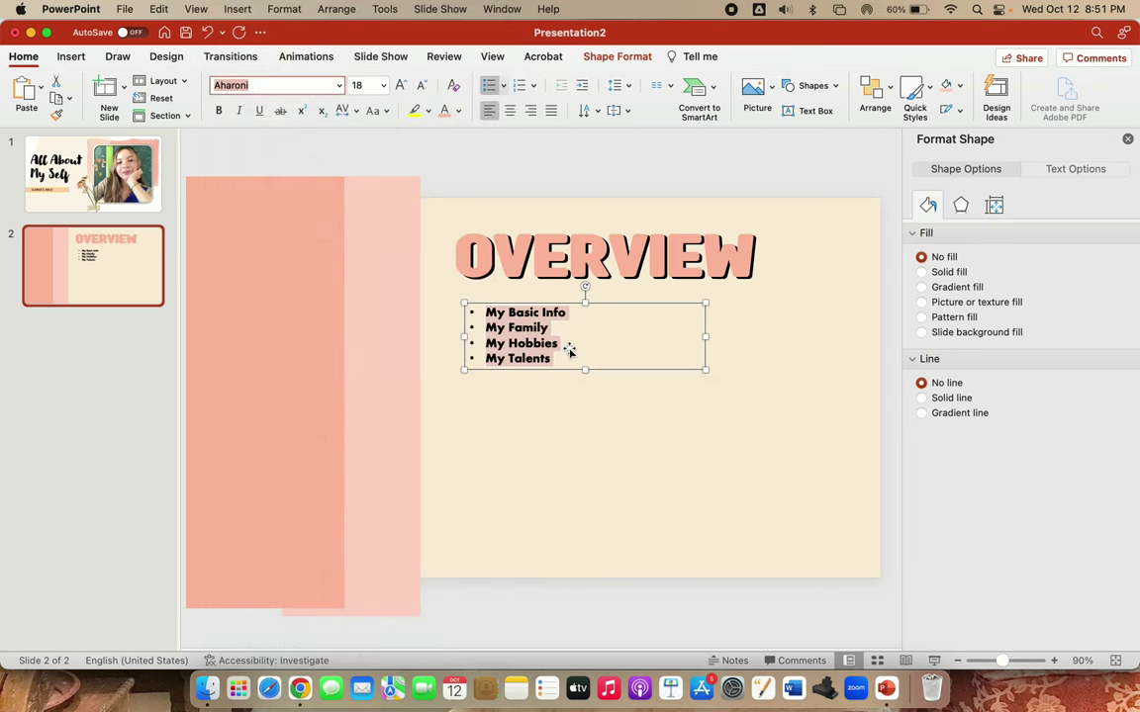
left_click(400, 85)
left_click(400, 85)
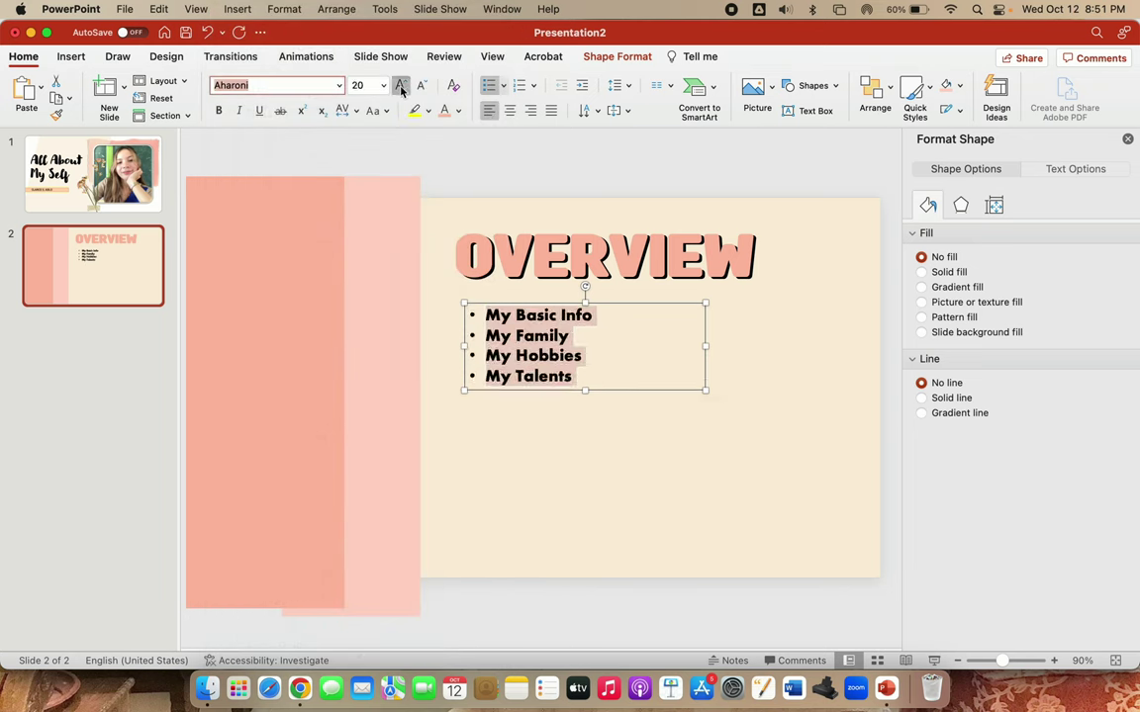
left_click(400, 85)
left_click(400, 85)
left_click(399, 86)
left_click(400, 85)
Widen the bullet list box, raise the text to 48 pt, and move it left and down
mouse_move(705, 374)
left_mouse_down()
mouse_move(798, 386)
mouse_move(809, 374)
left_mouse_up()
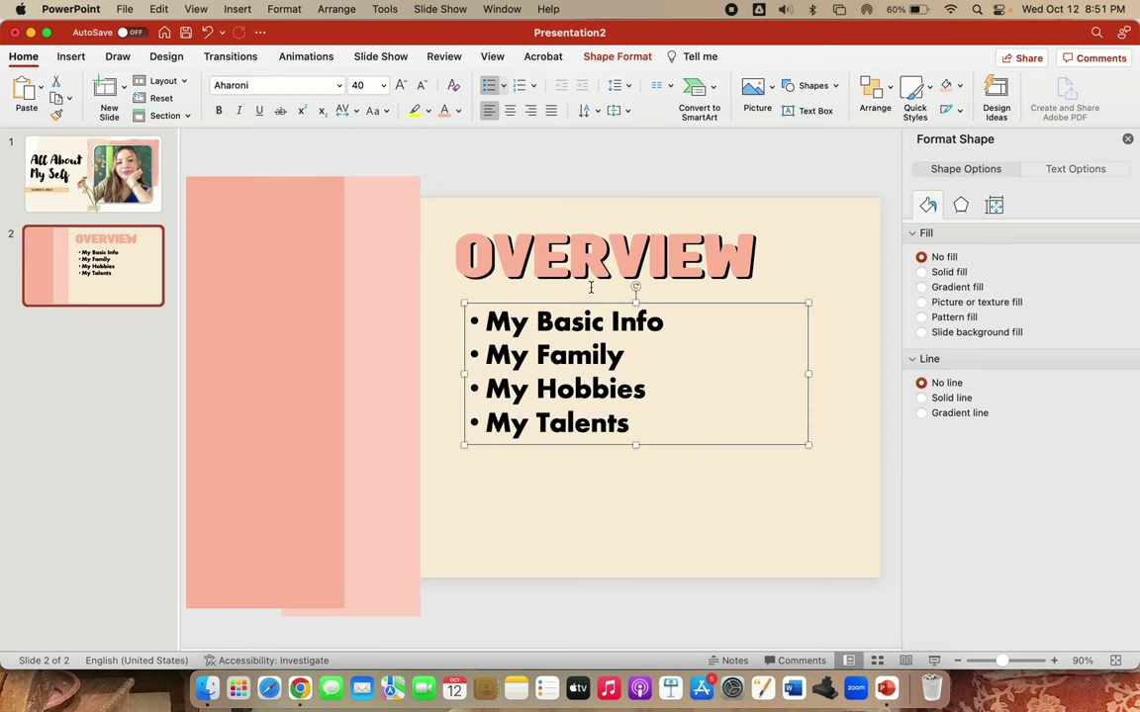
left_click(402, 89)
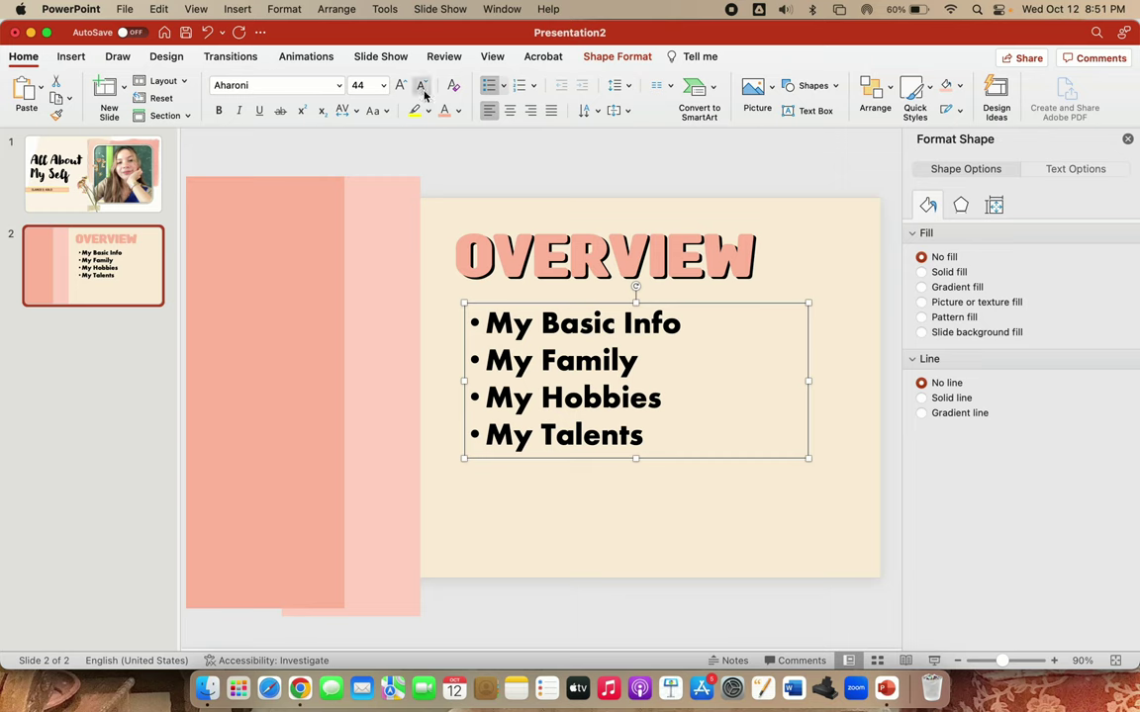
left_click(401, 87)
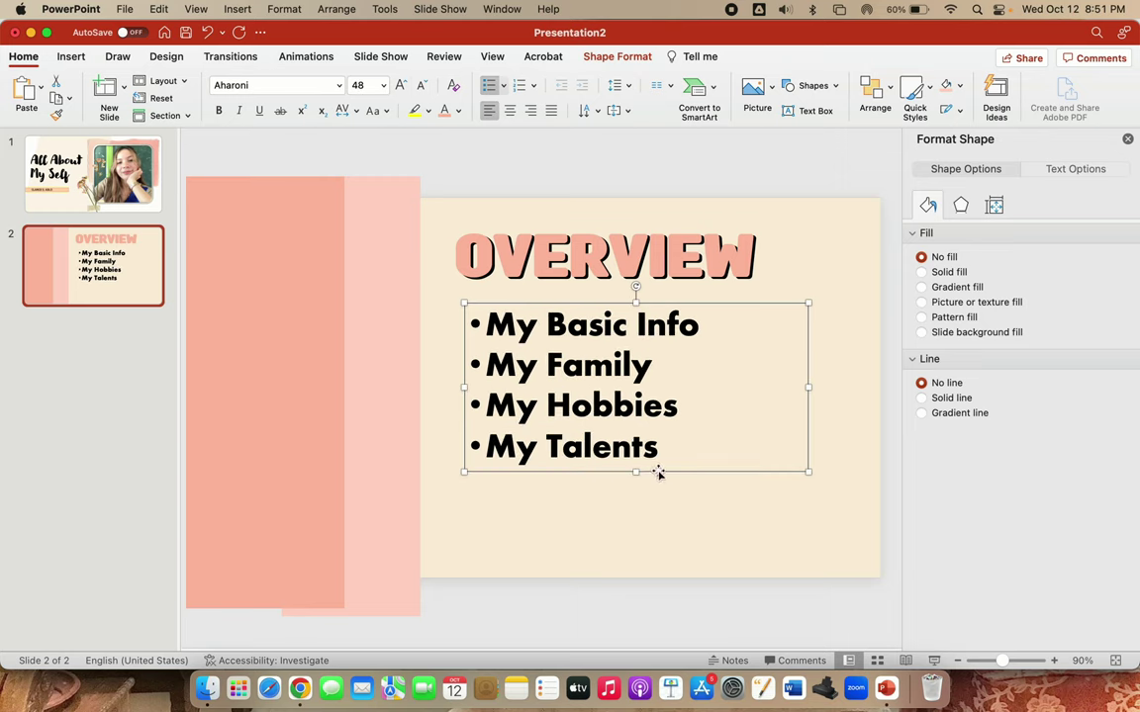
mouse_move(659, 472)
left_mouse_down()
mouse_move(643, 490)
mouse_move(461, 342)
left_mouse_up()
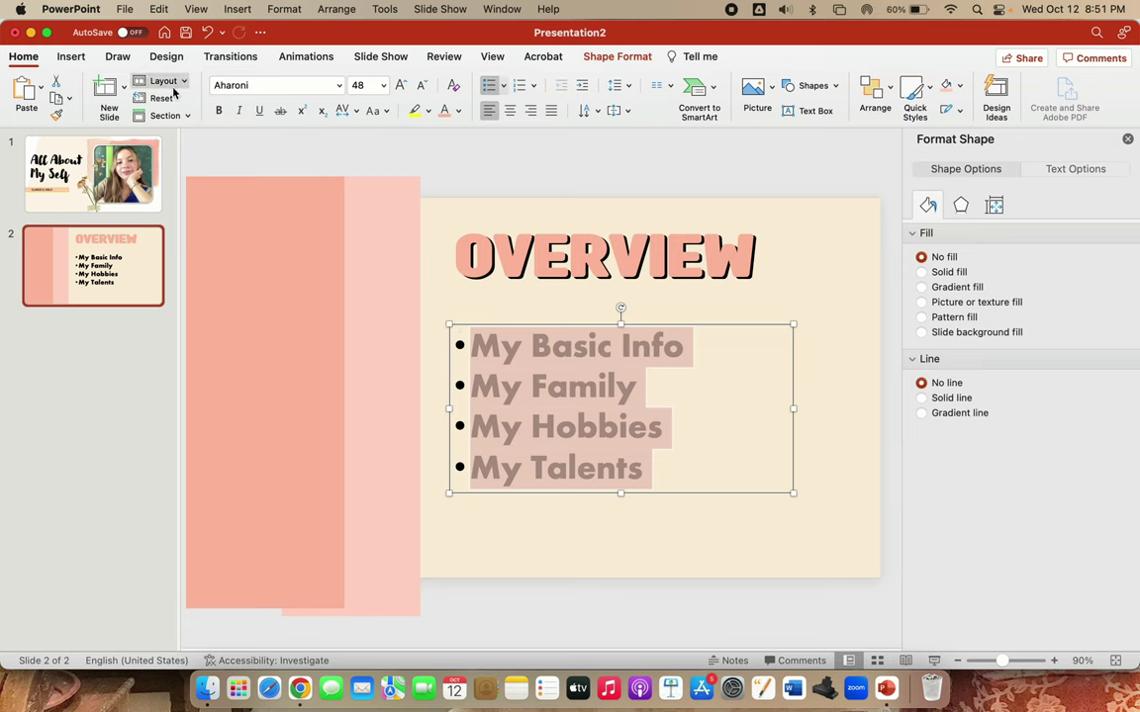
Color the bullet text dark gray and add a blank third slide
left_click(458, 109)
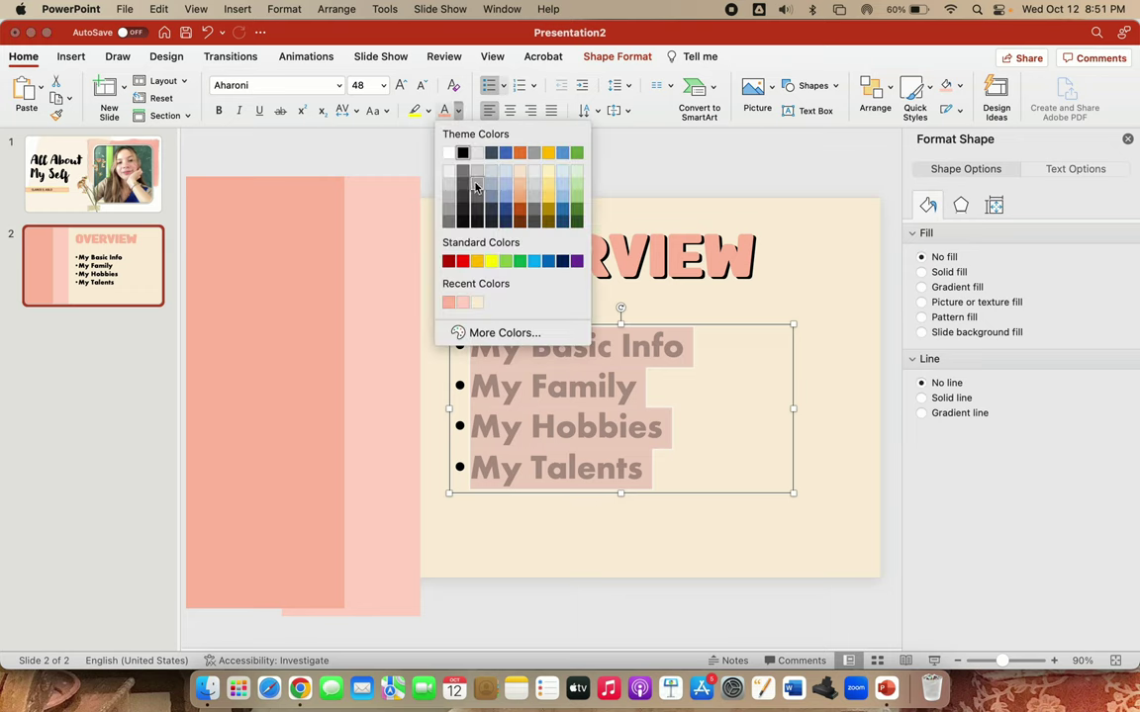
left_click(489, 206)
left_click(596, 384)
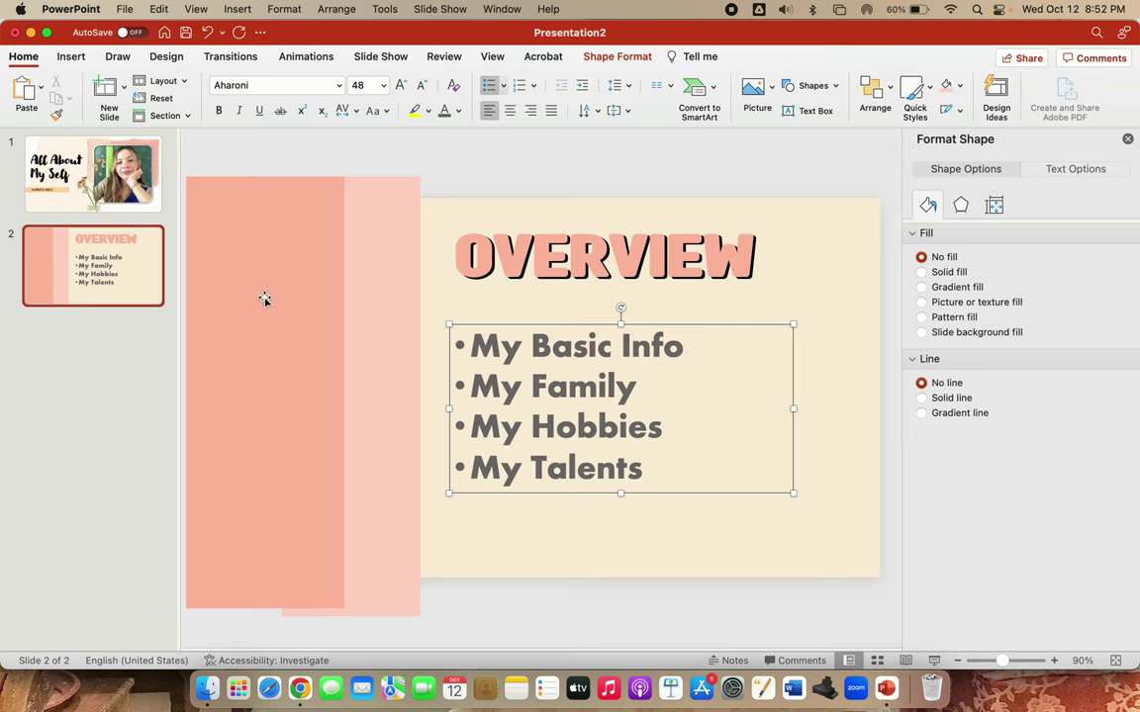
left_click(112, 96)
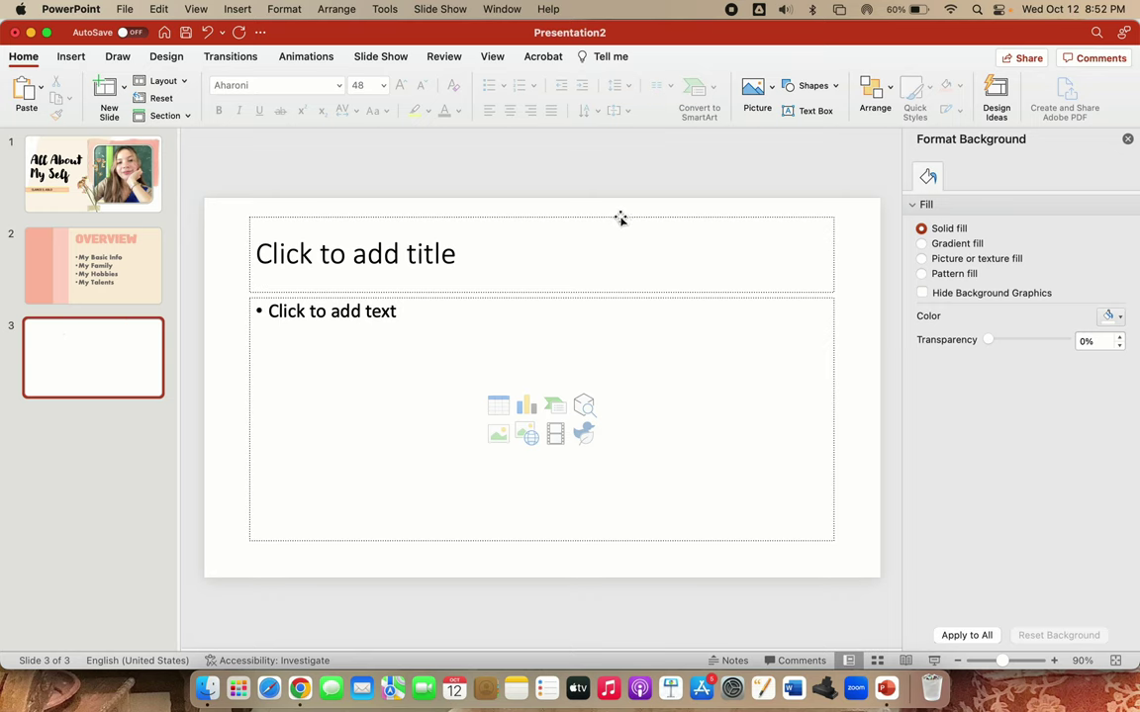
Delete the title and body placeholders from slide 3
left_click(620, 219)
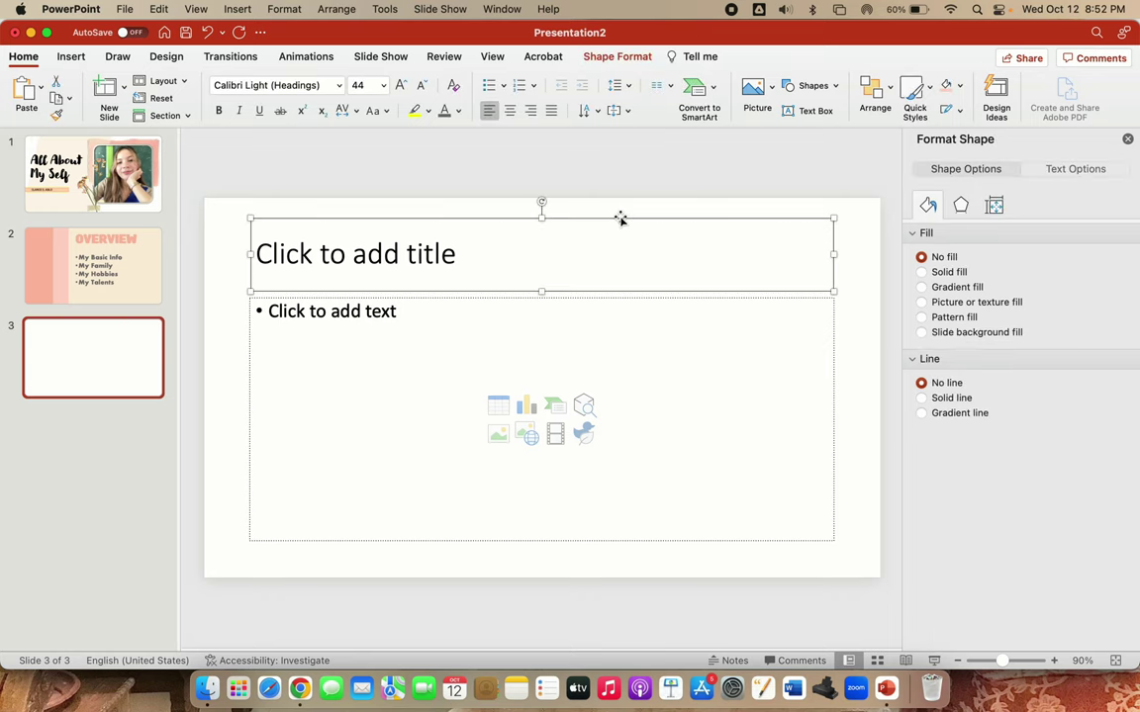
key("Delete")
left_click(601, 297)
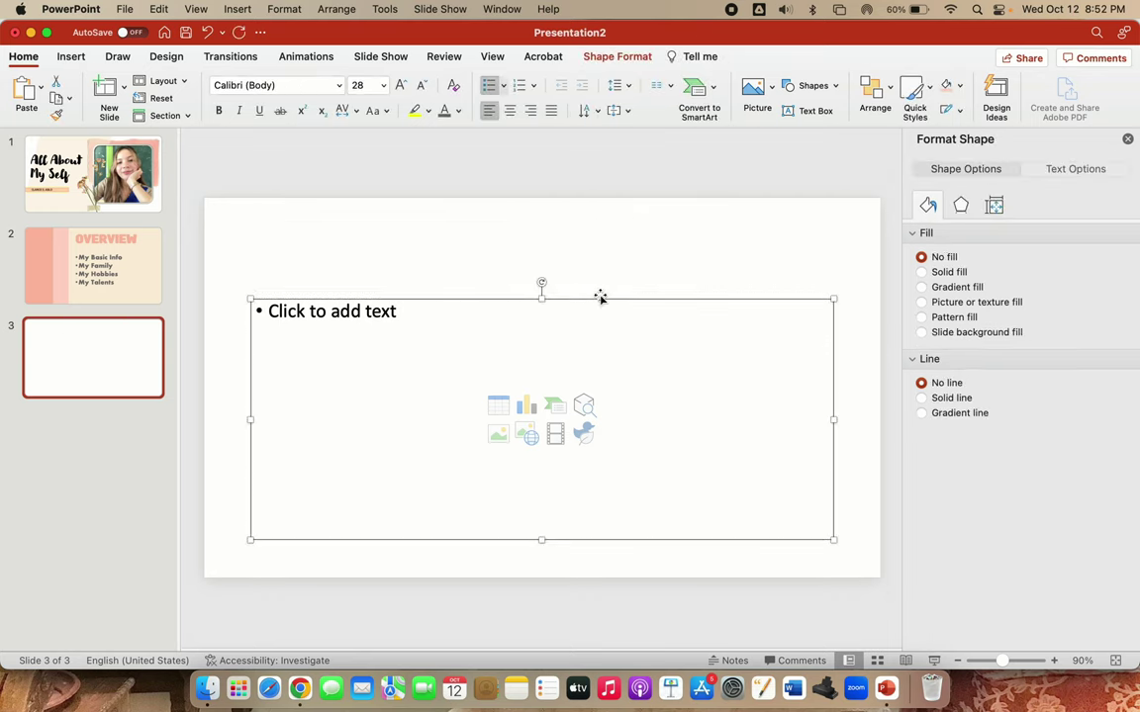
key("Delete")
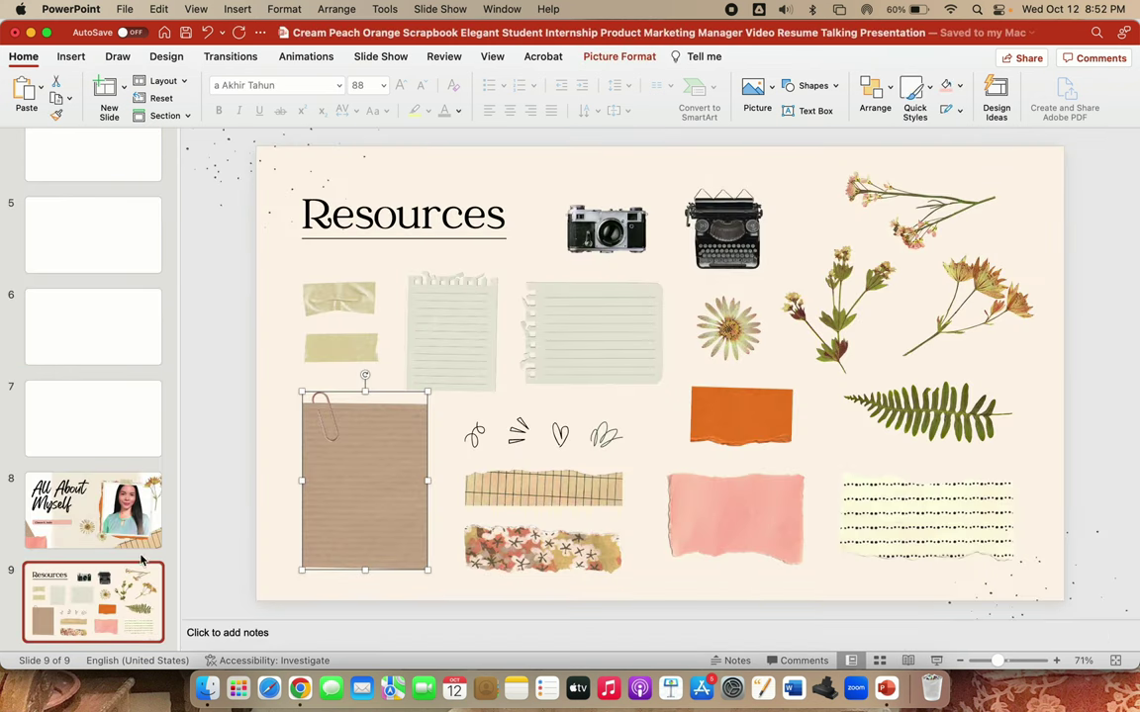
Paste the brown kraft paper image onto slide 3 at its top-left corner
scroll(142, 560, "down", 2)
key("super+v")
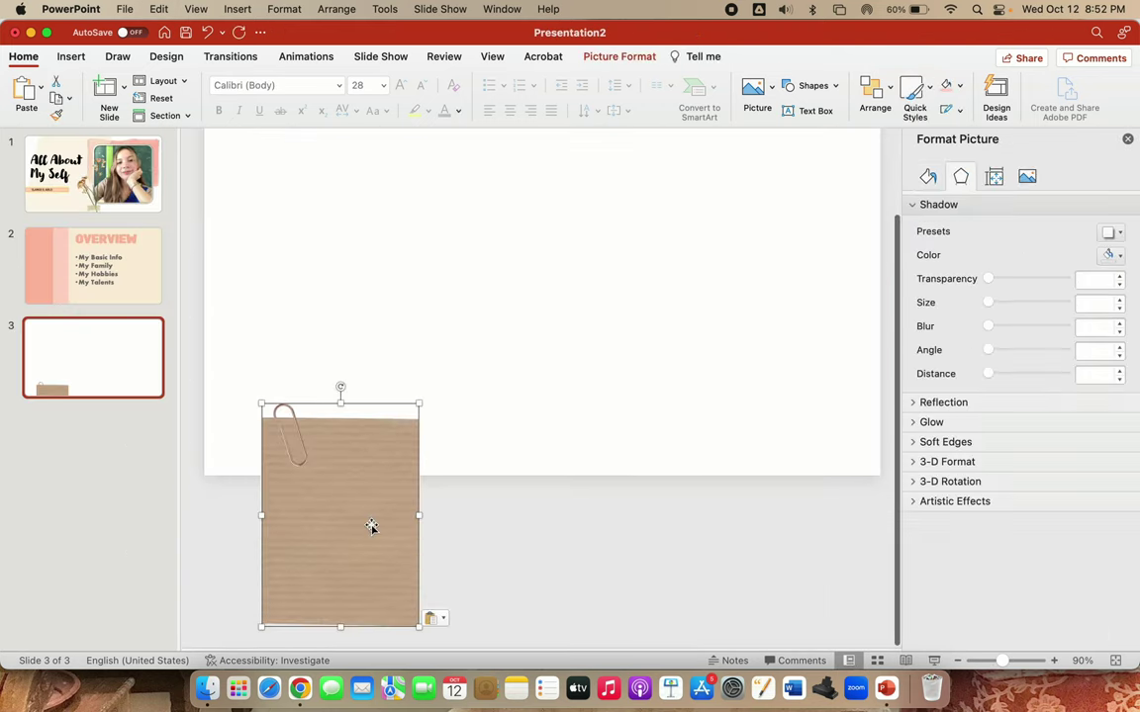
left_click_drag(374, 527, 330, 280)
key("Page_Up")
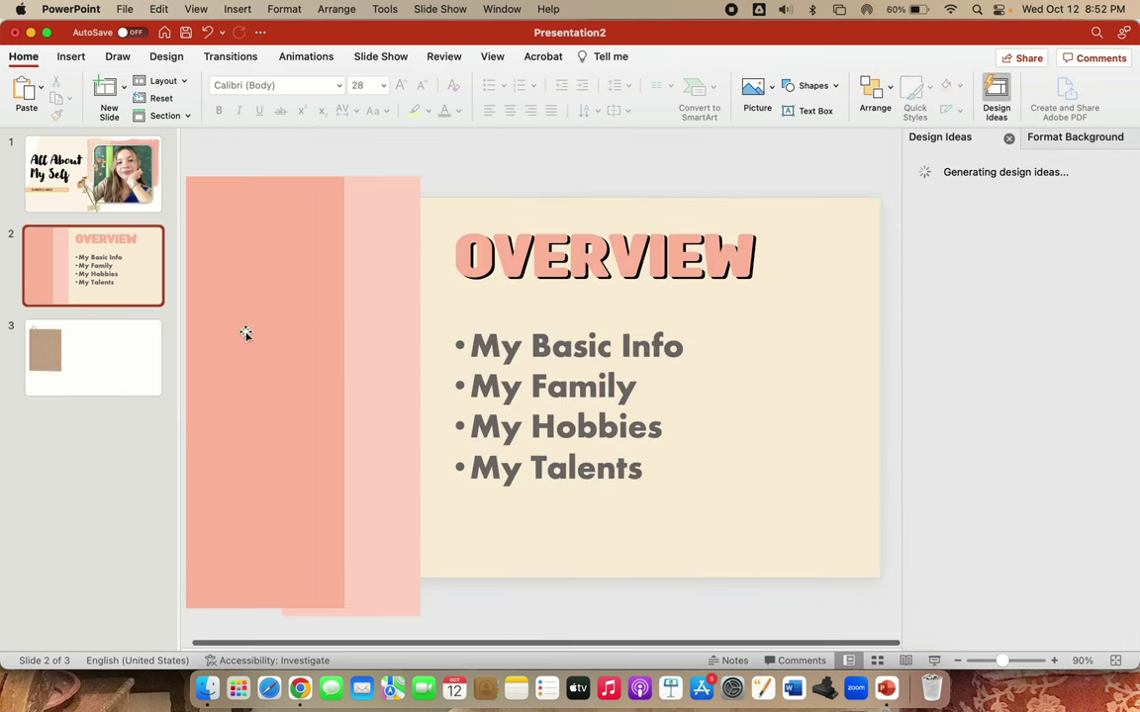
Make the left pink rectangle on the Overview slide 33% transparent
left_click(151, 368)
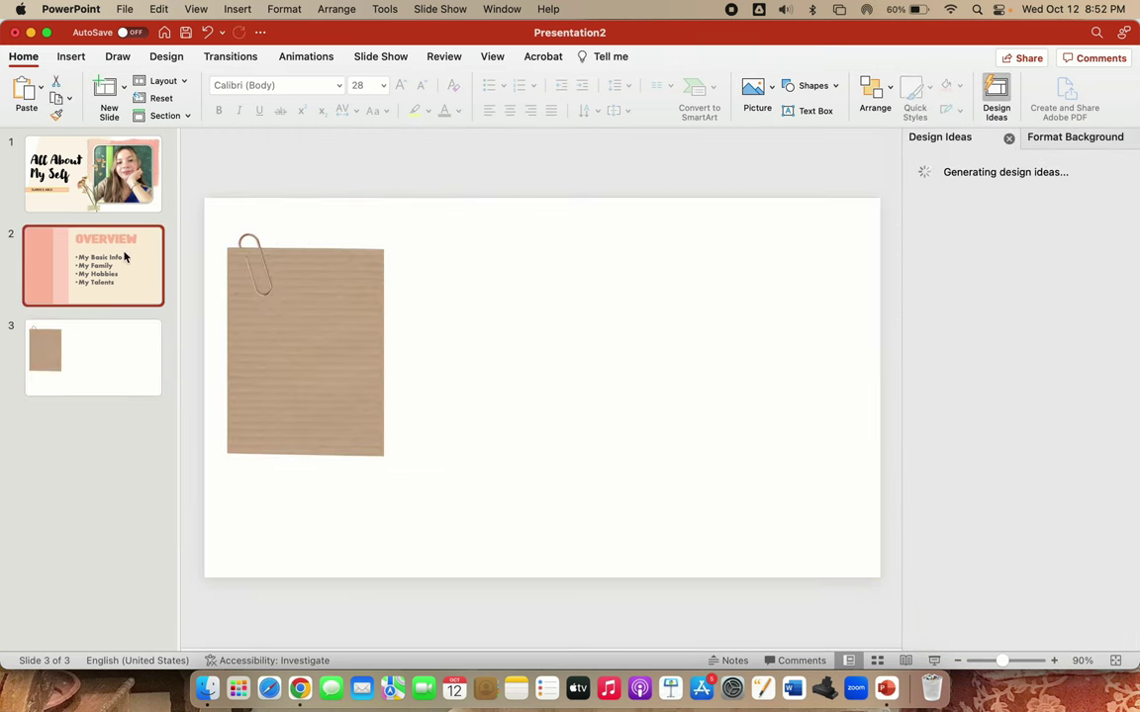
left_click(136, 271)
left_click(316, 324)
mouse_move(1061, 137)
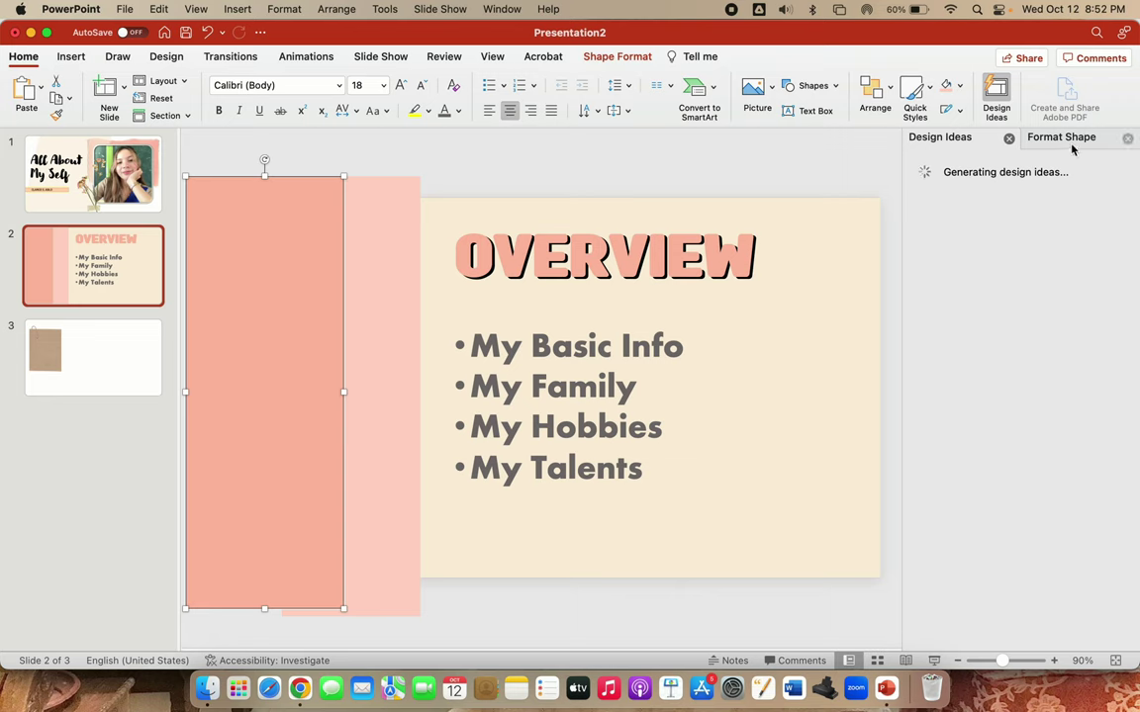
left_click(1072, 147)
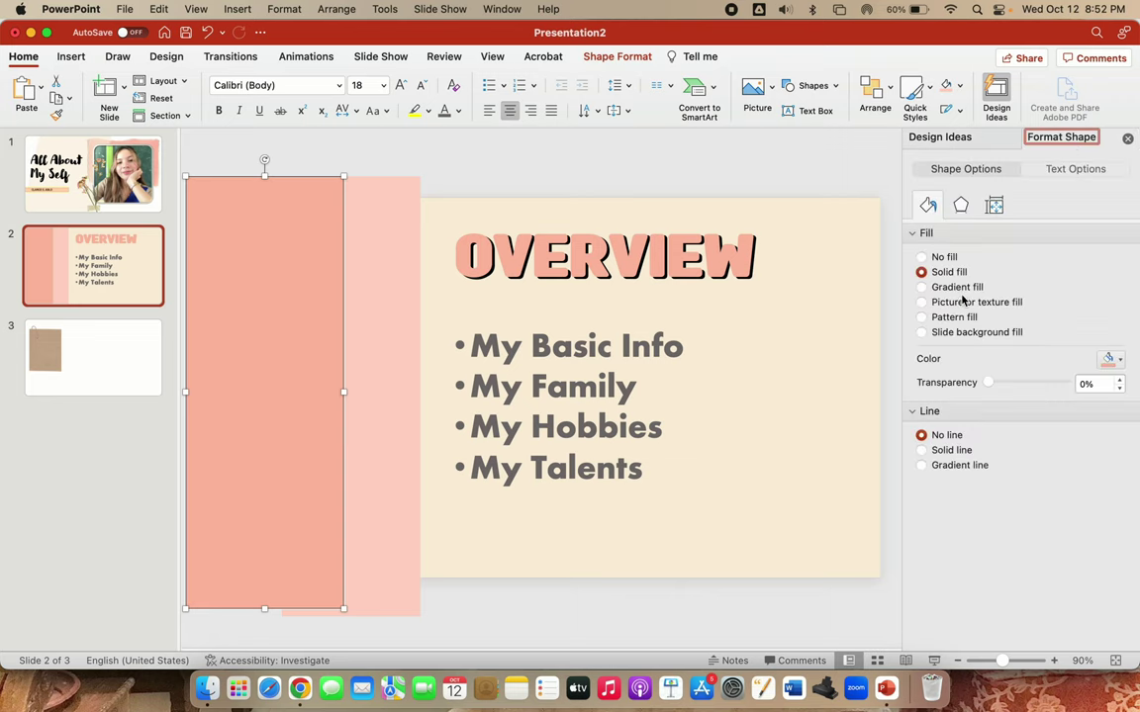
left_click_drag(986, 386, 1022, 387)
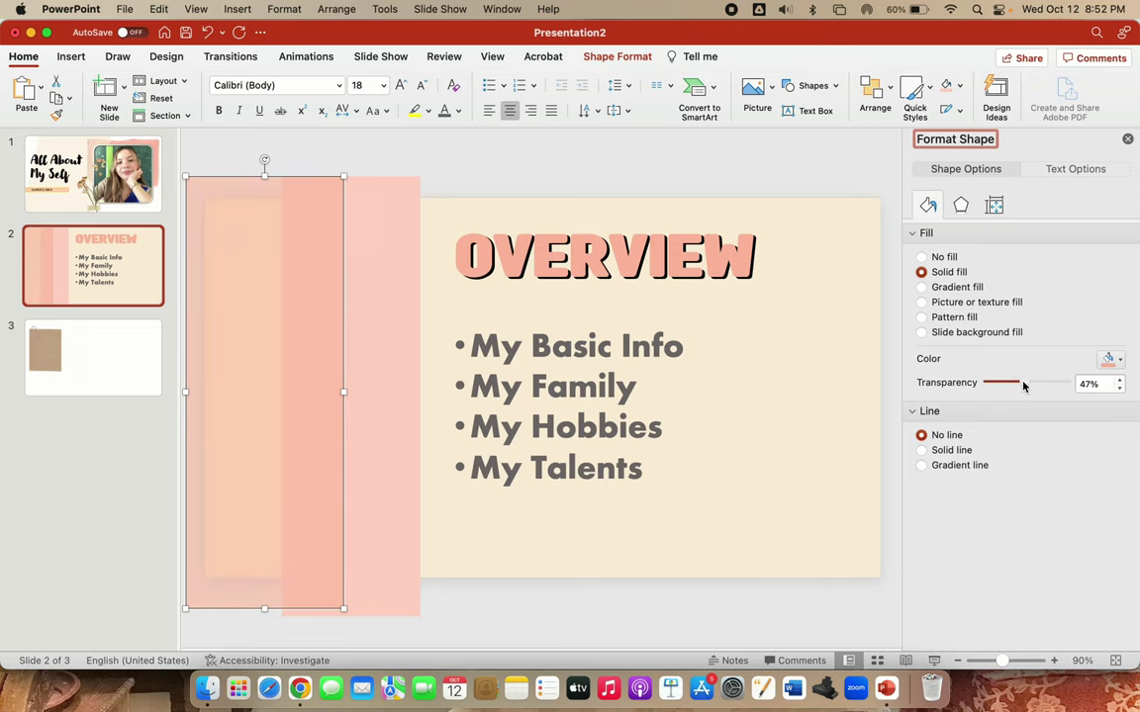
Narrow the leftmost pink stripe from its left edge to 5.66 cm wide
left_click(83, 373)
left_click(71, 282)
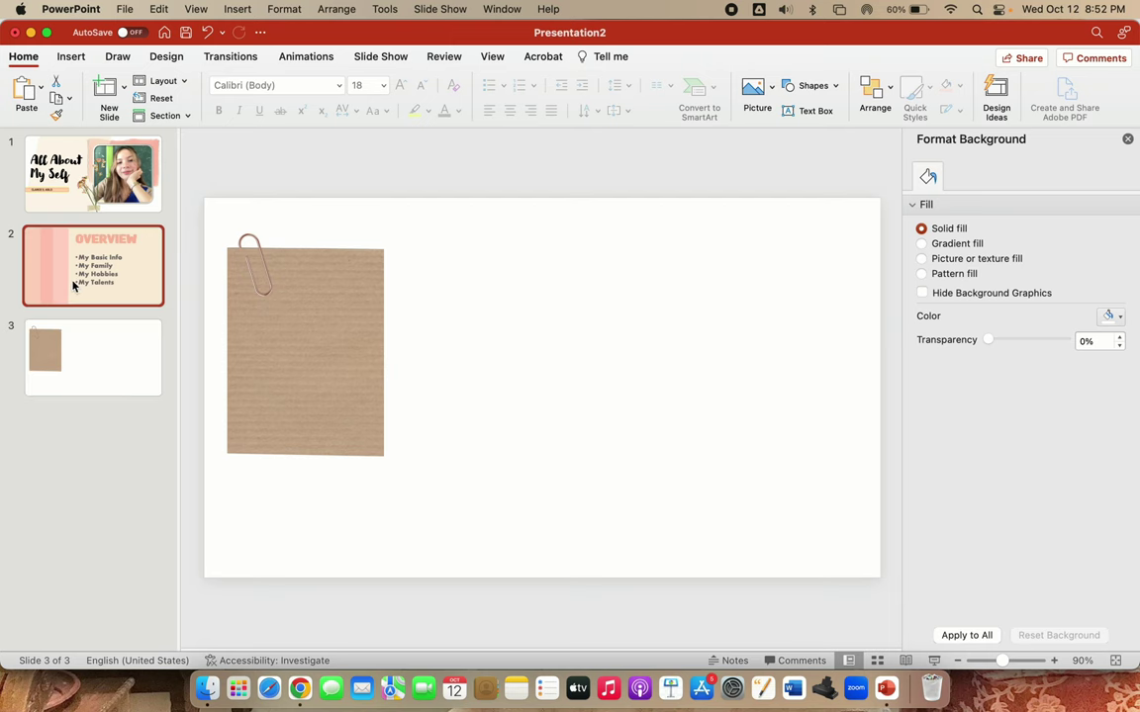
left_click(267, 318)
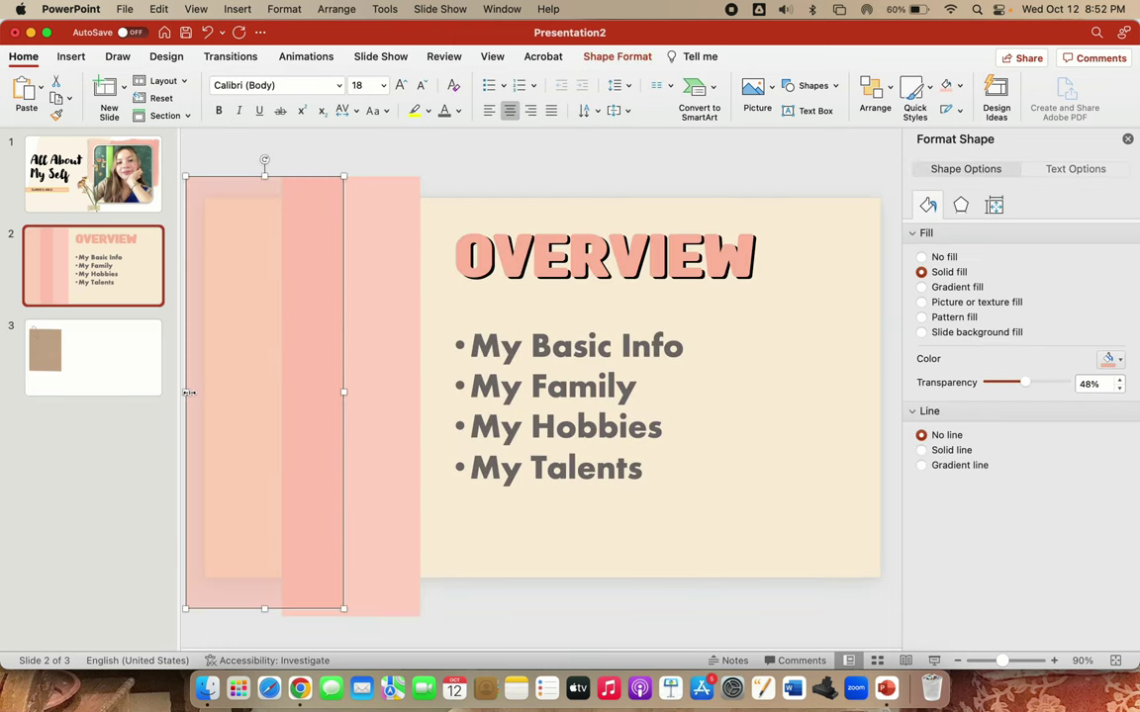
left_click_drag(186, 392, 229, 392)
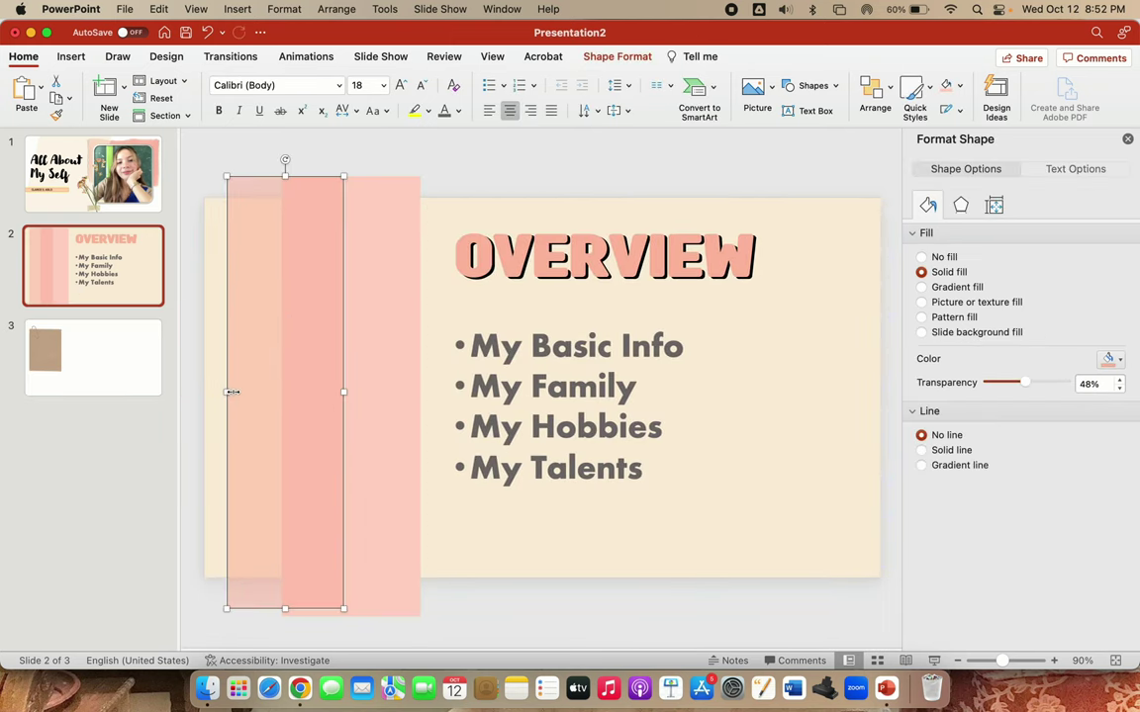
left_click_drag(226, 394, 231, 394)
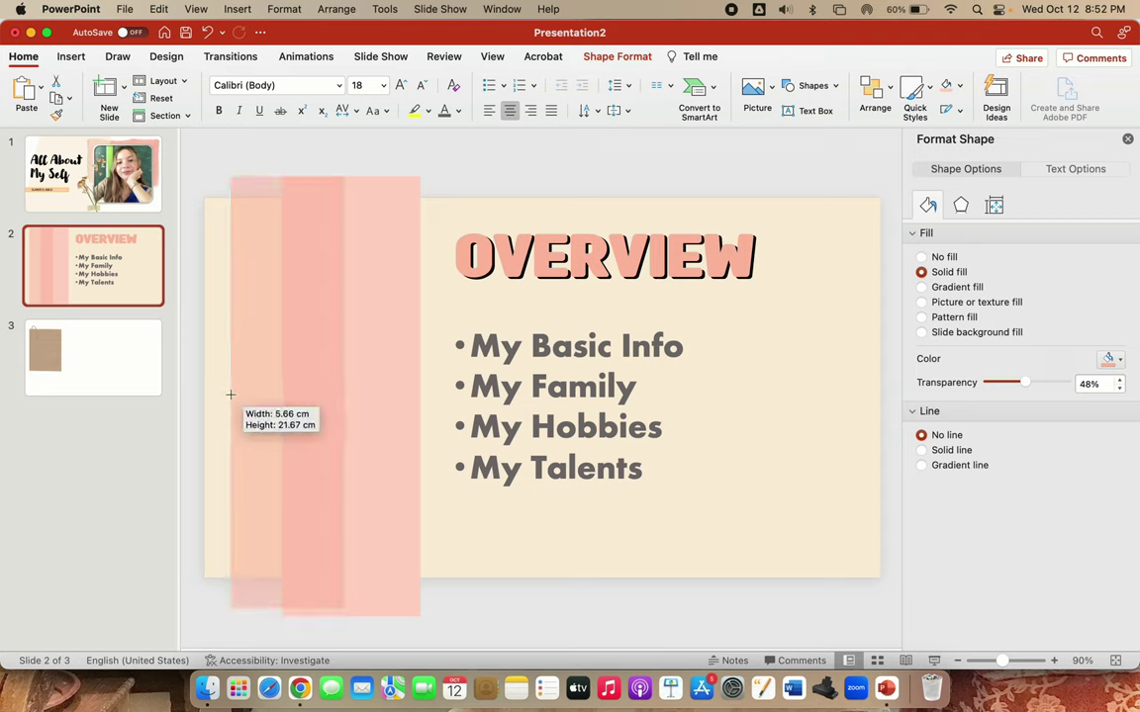
left_click(423, 161)
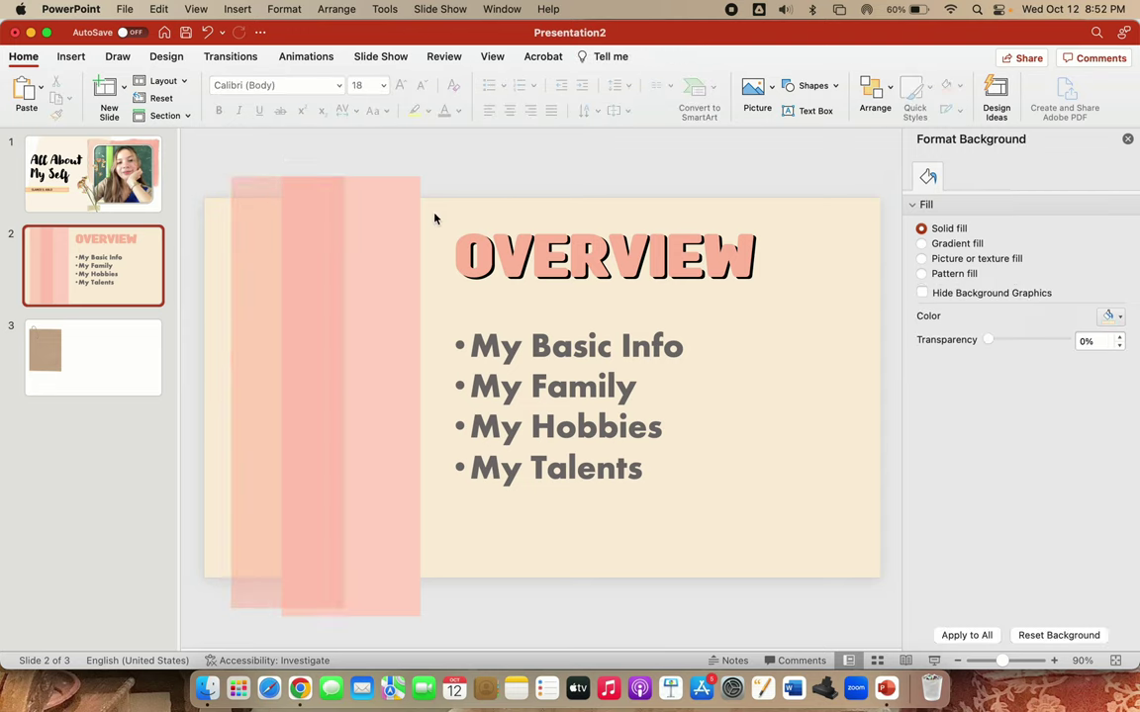
left_click(279, 342)
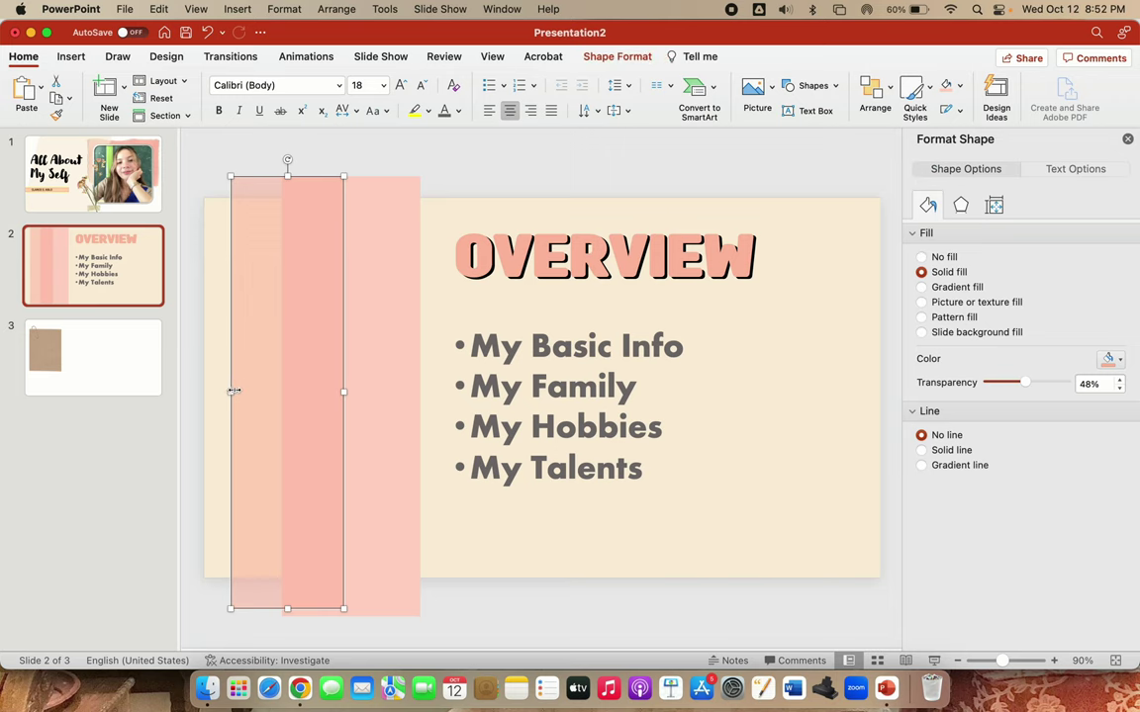
left_click_drag(231, 392, 242, 392)
left_click(130, 353)
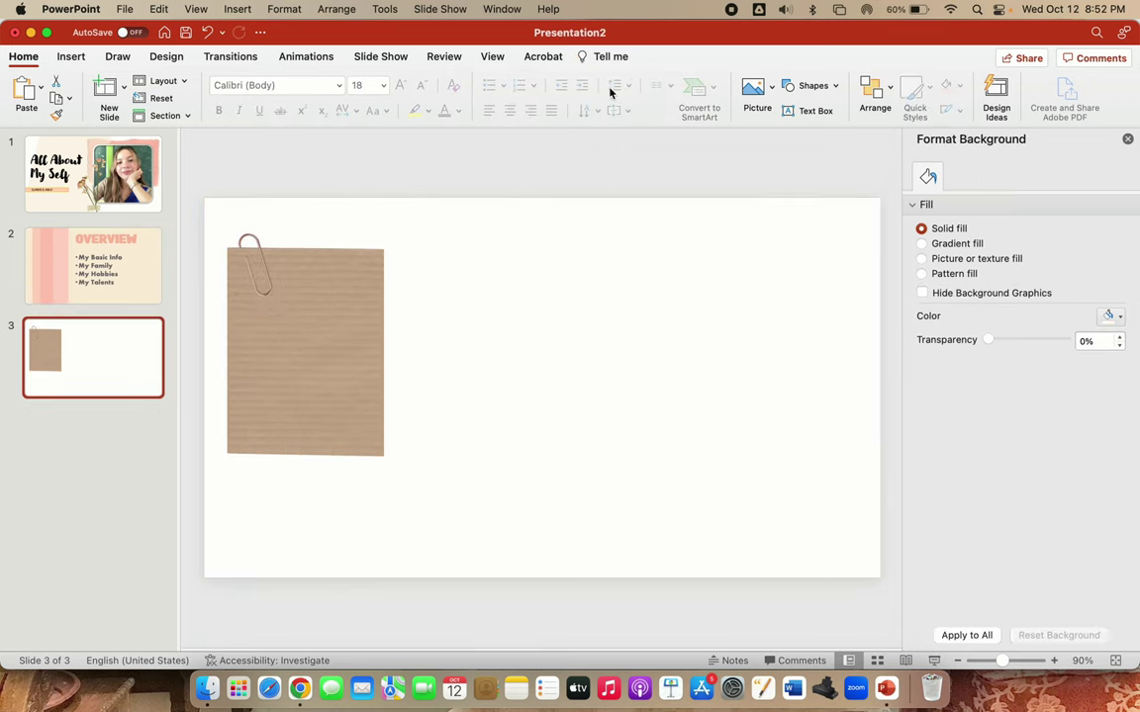
Nudge the kraft paper picture up and enlarge it to about 12.1 × 17.24 cm
left_click(313, 356)
left_click_drag(312, 356, 311, 339)
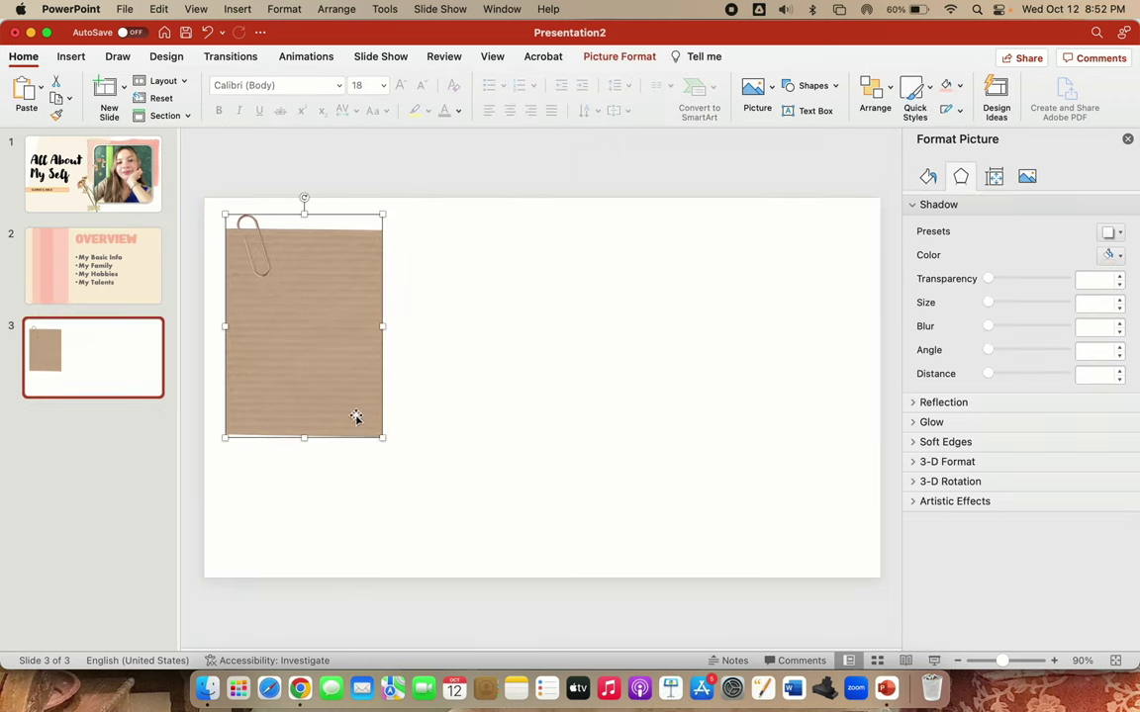
mouse_move(383, 439)
left_mouse_down()
mouse_move(466, 503)
mouse_move(451, 459)
left_mouse_up()
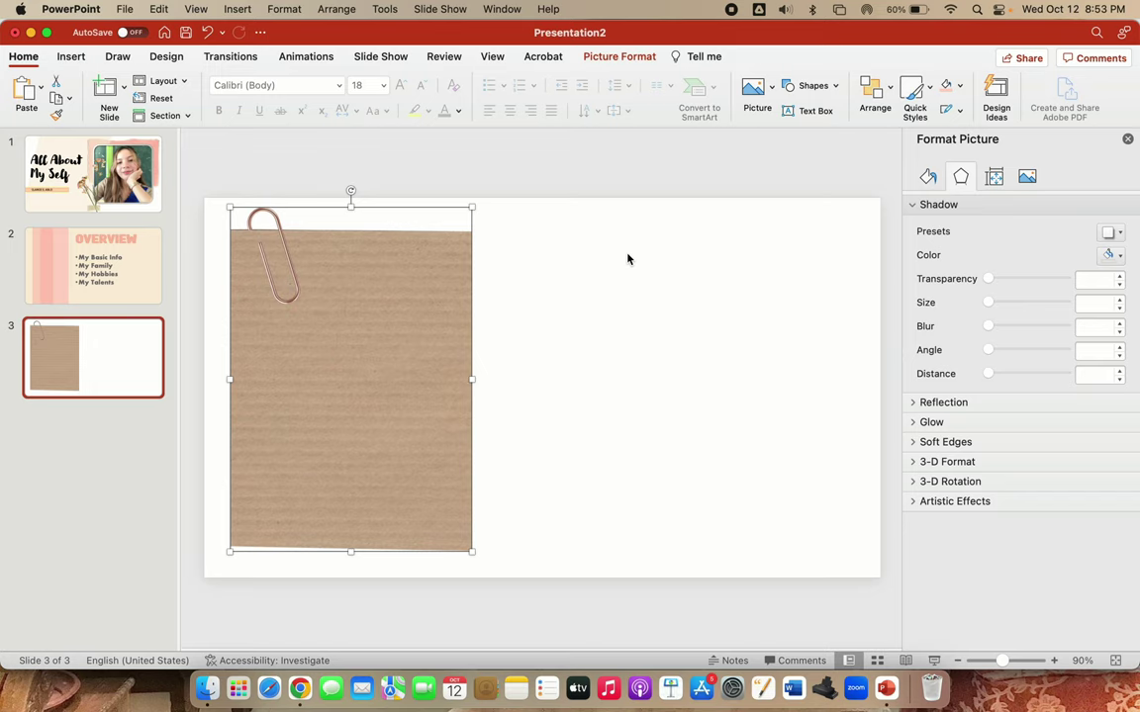
left_click(551, 152)
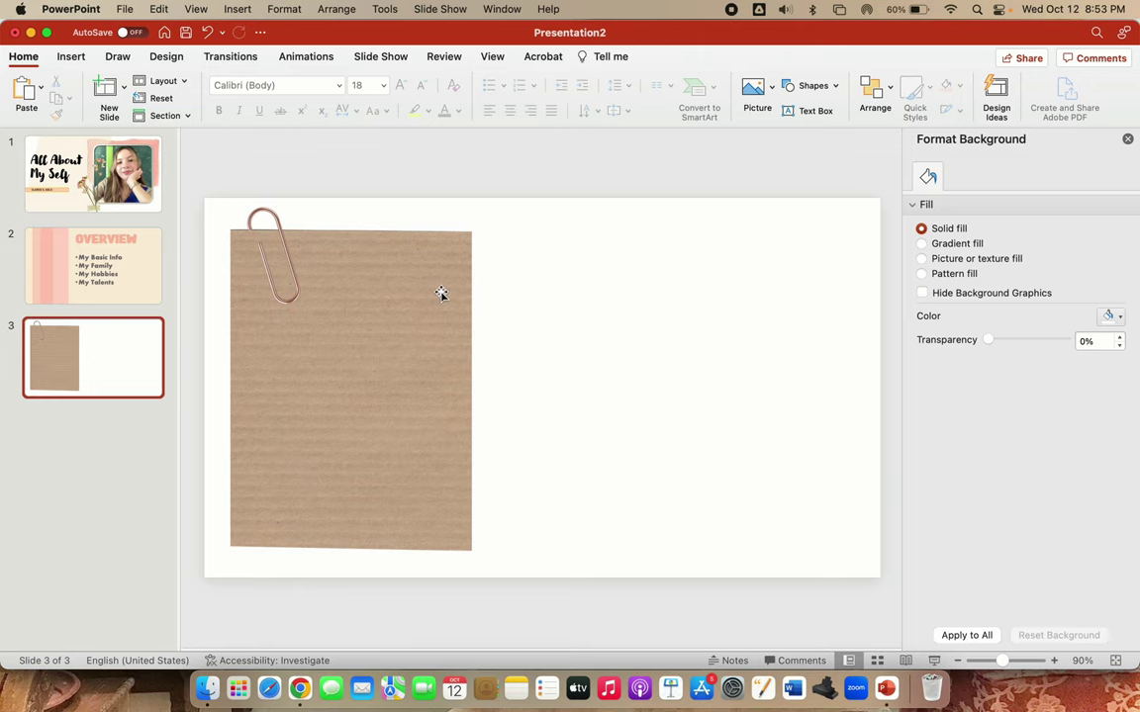
left_click(72, 57)
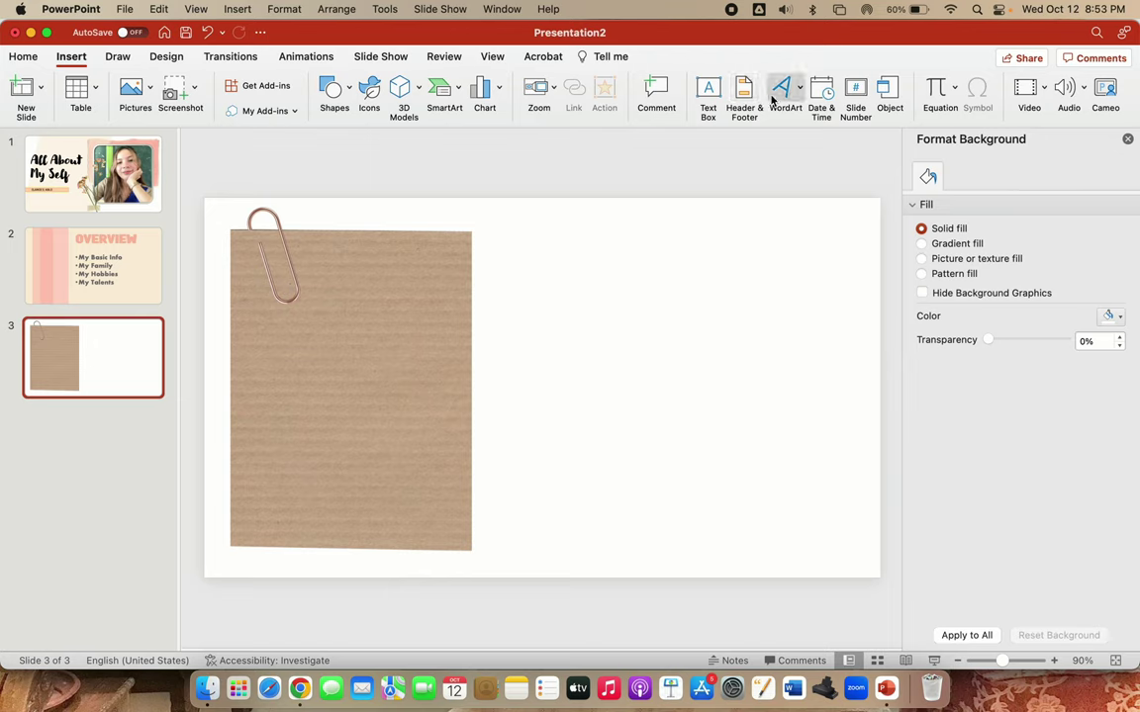
Draw a wide text box across the top of the kraft paper reading MY BASIC INFO
left_click(708, 91)
mouse_move(303, 259)
left_mouse_down()
mouse_move(420, 302)
mouse_move(859, 310)
left_mouse_up()
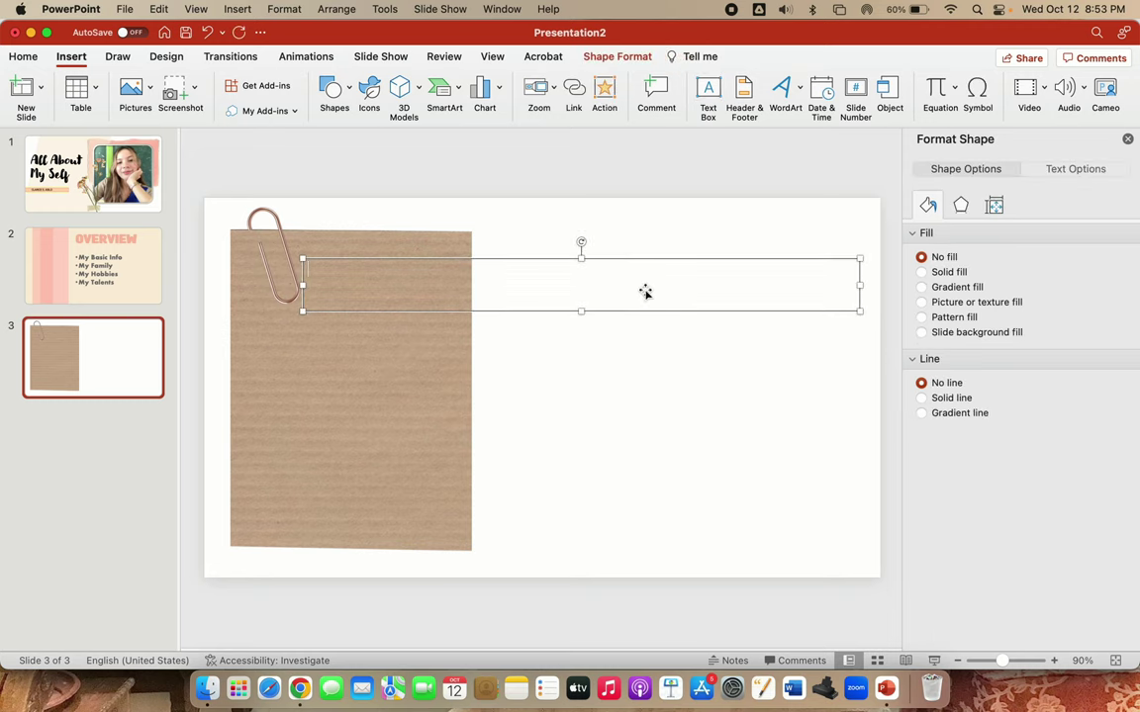
type("MY BASIC INFO")
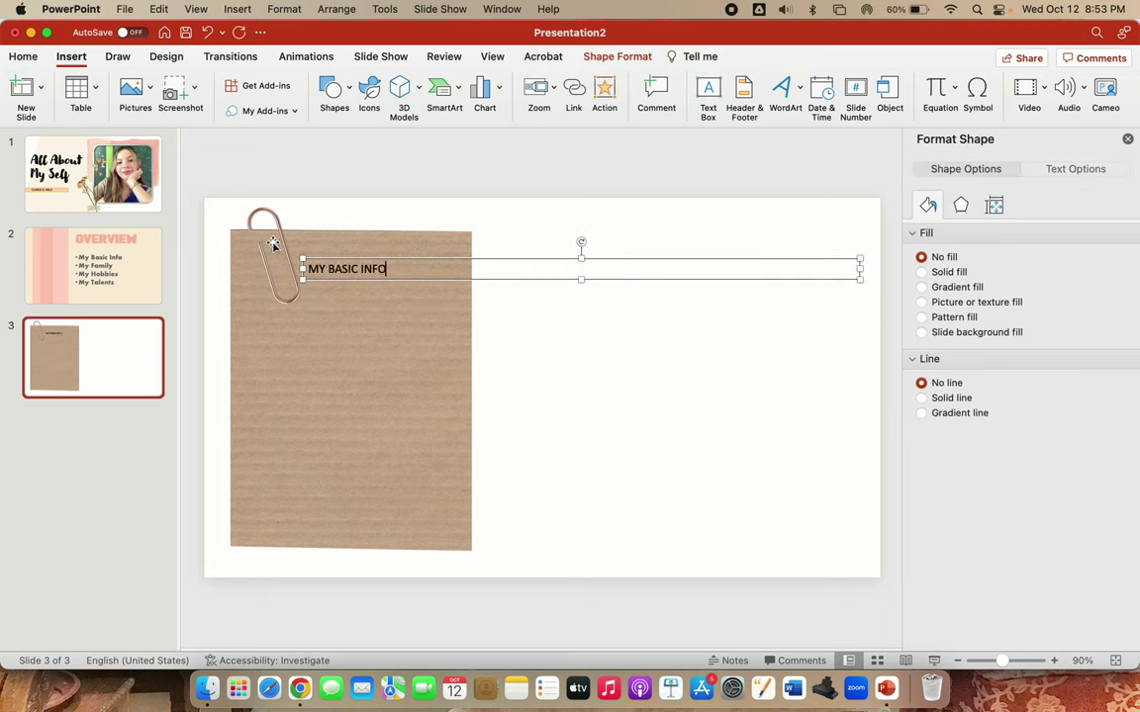
left_click_drag(386, 268, 320, 263)
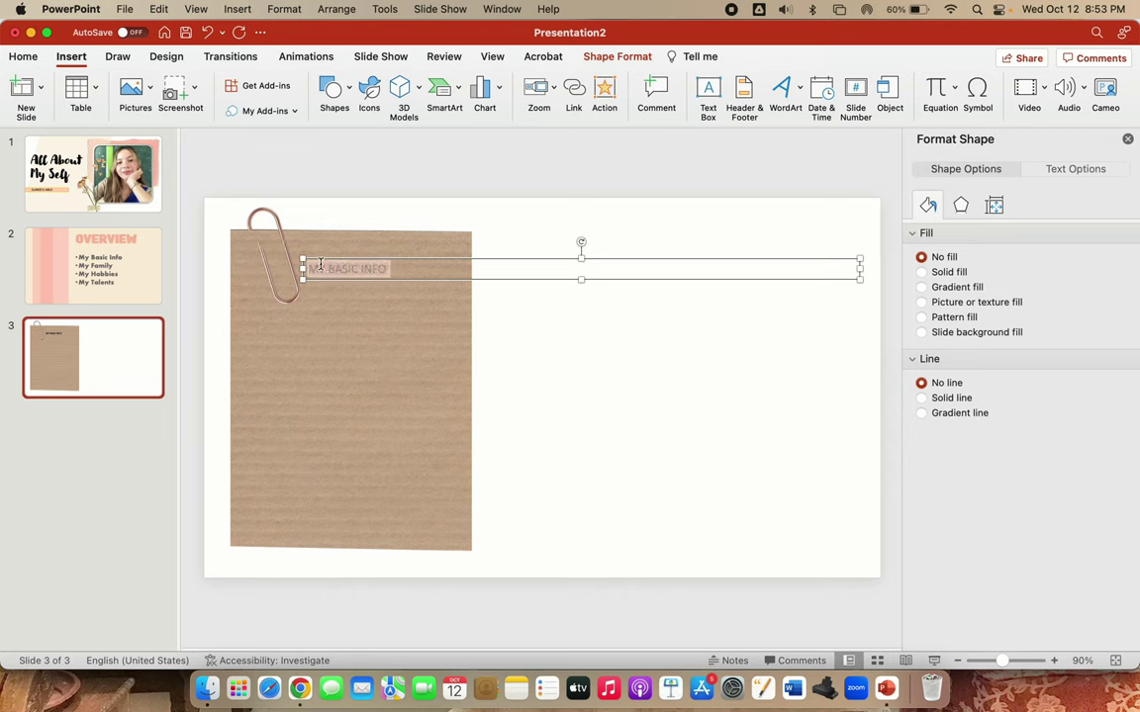
left_click(21, 57)
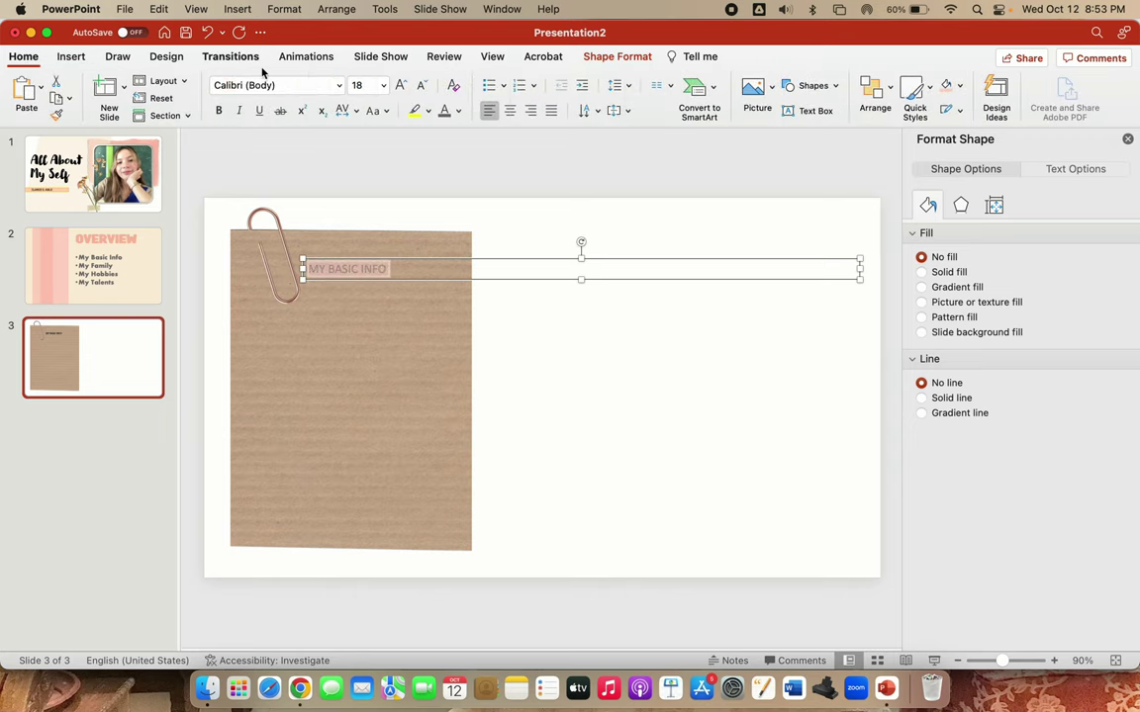
Set the MY BASIC INFO heading to the a Akhir Tahun font at size 66
left_click(339, 86)
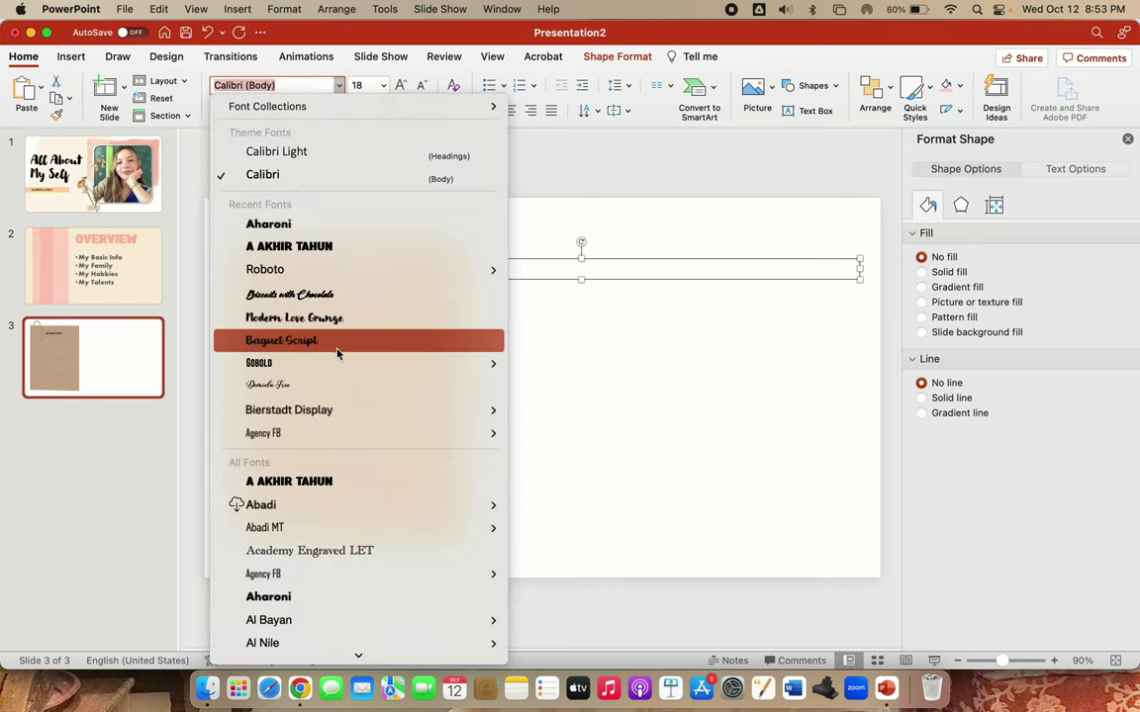
type("a")
key("Return")
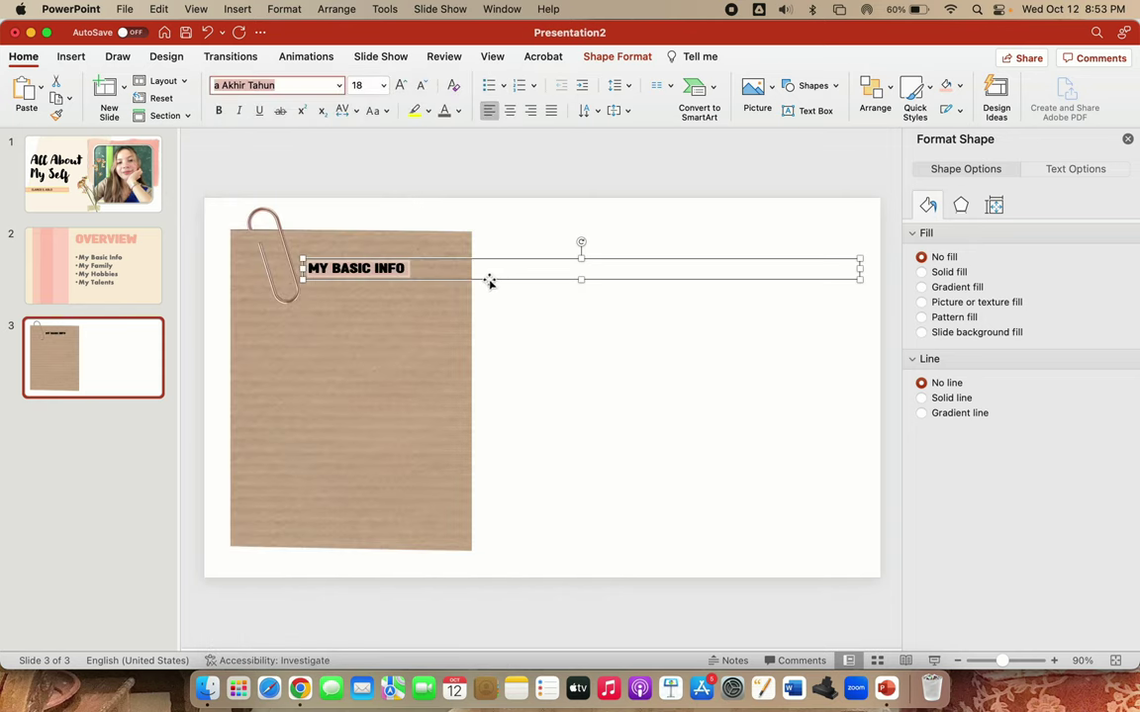
left_click(400, 85)
left_click(401, 85)
left_click(400, 85)
left_click(401, 85)
left_click(401, 85)
left_click(400, 85)
left_click(401, 85)
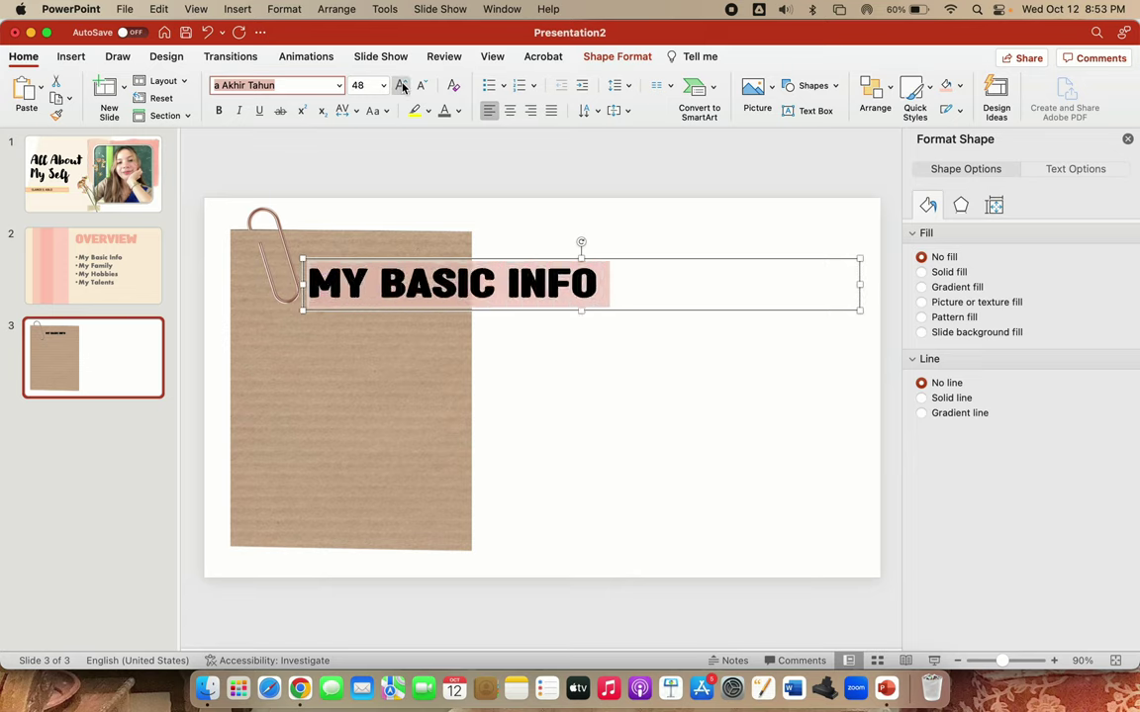
left_click(401, 85)
left_click(400, 85)
left_click(401, 86)
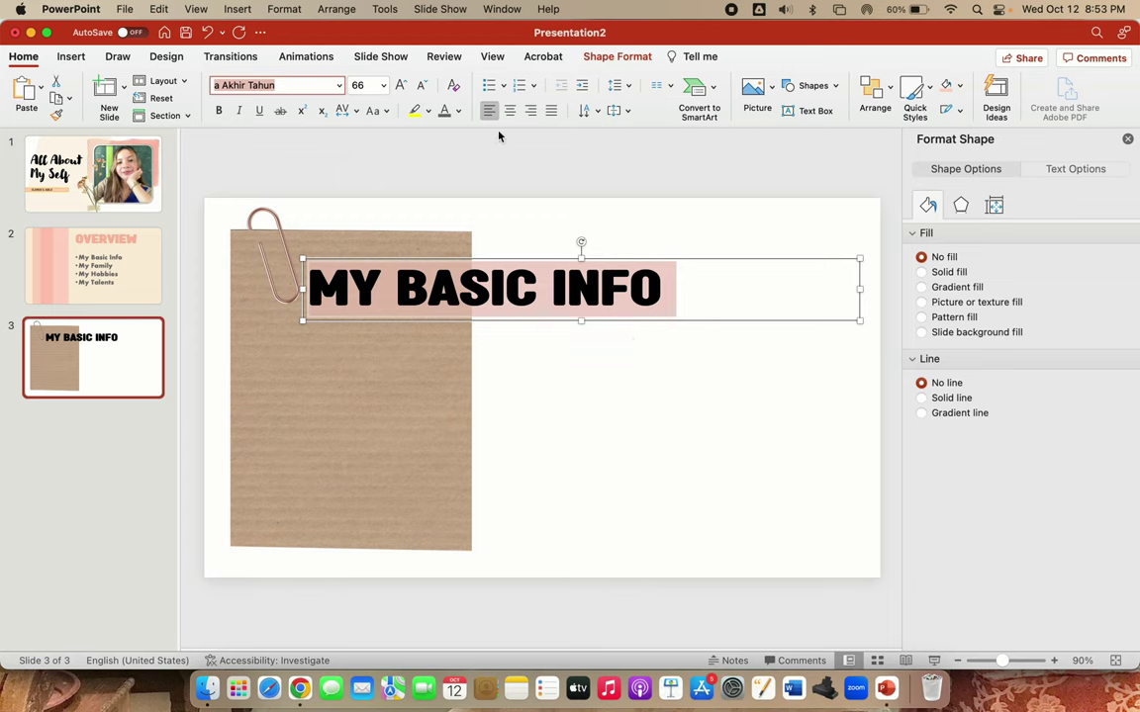
Move the heading to the right of the kraft paper and color it pink
left_click(445, 111)
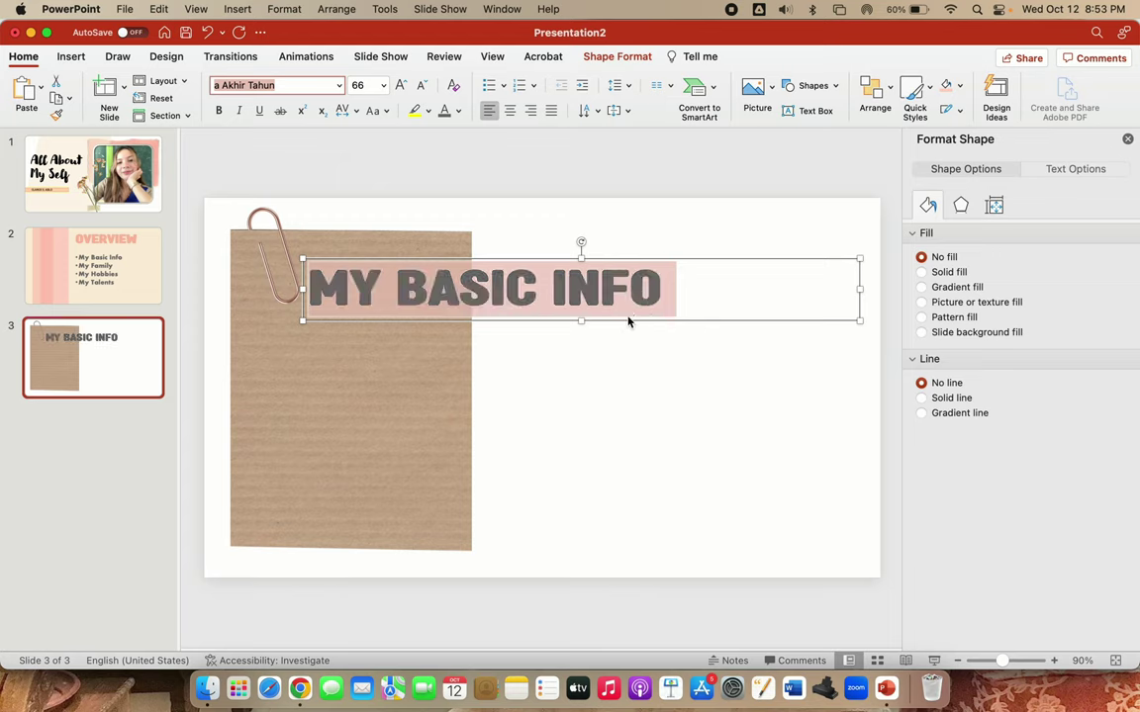
left_click_drag(660, 323, 845, 291)
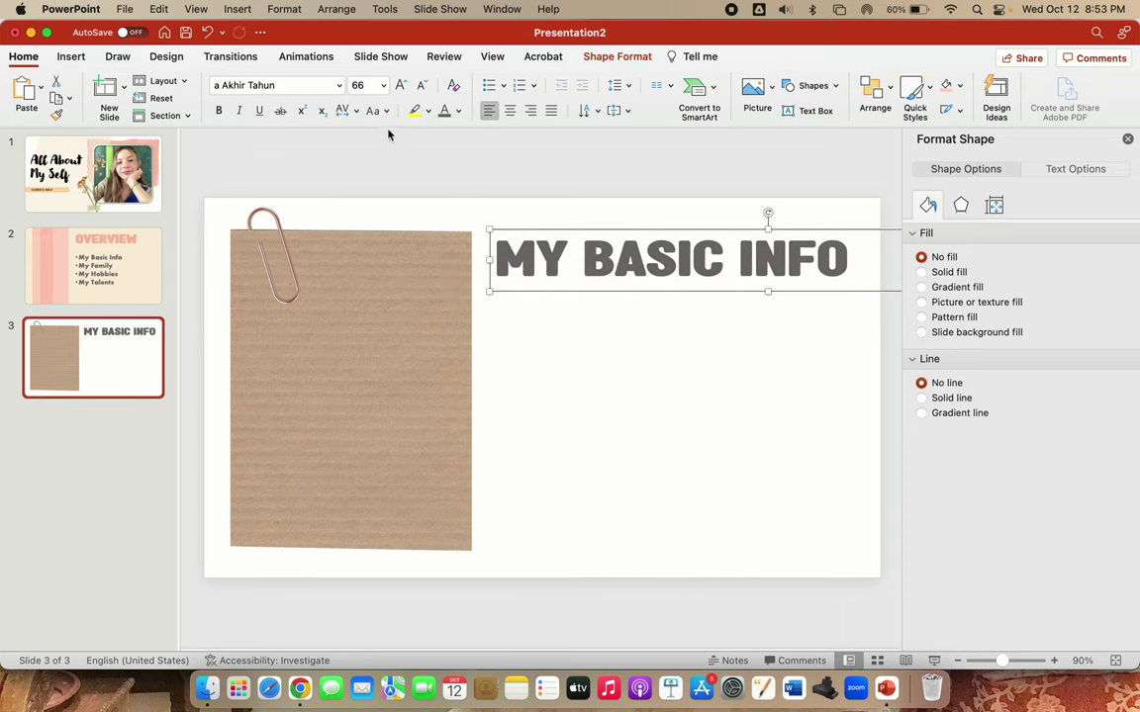
left_click(459, 111)
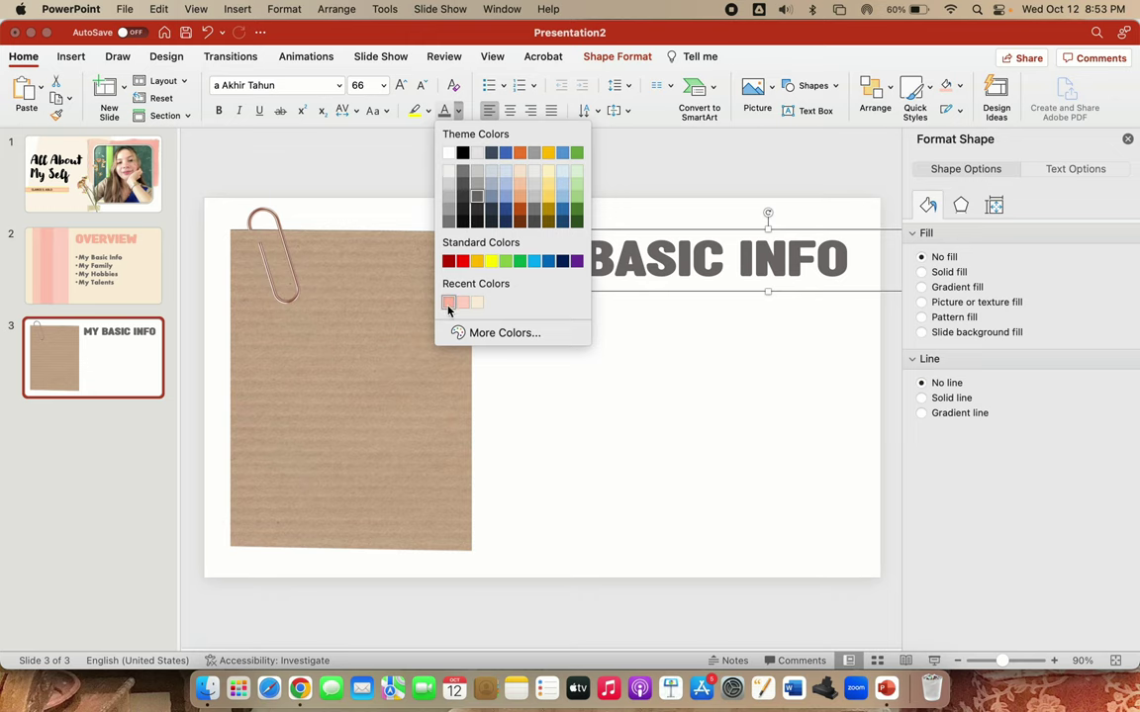
left_click(448, 303)
left_click(722, 345)
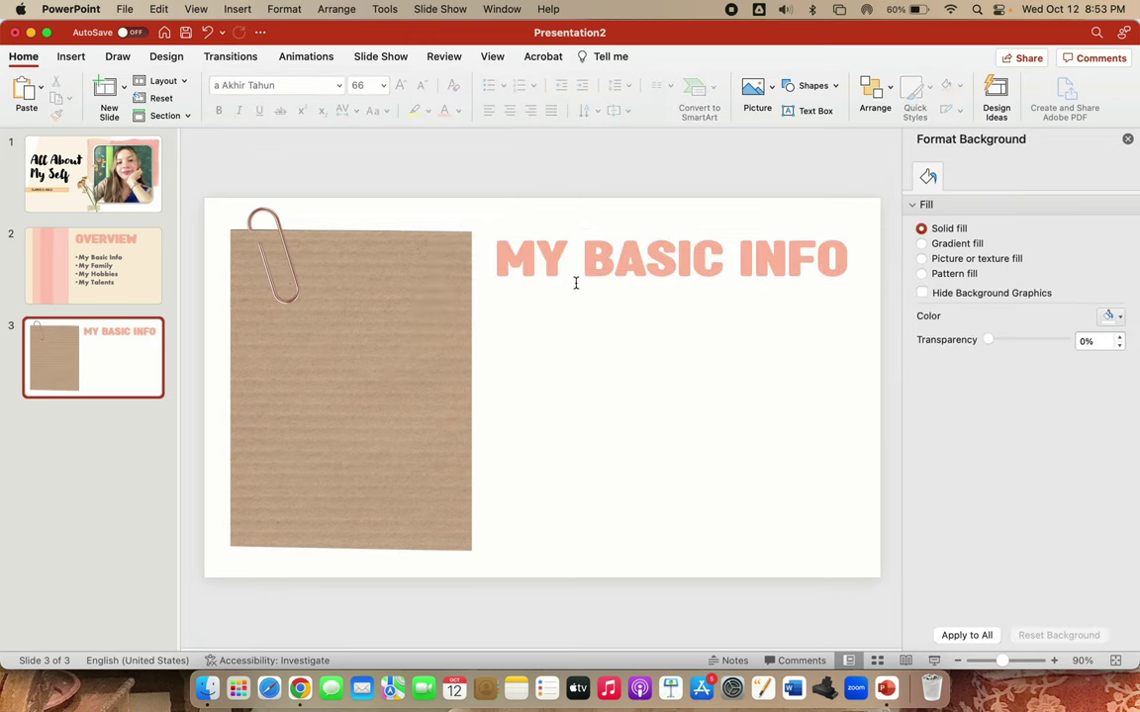
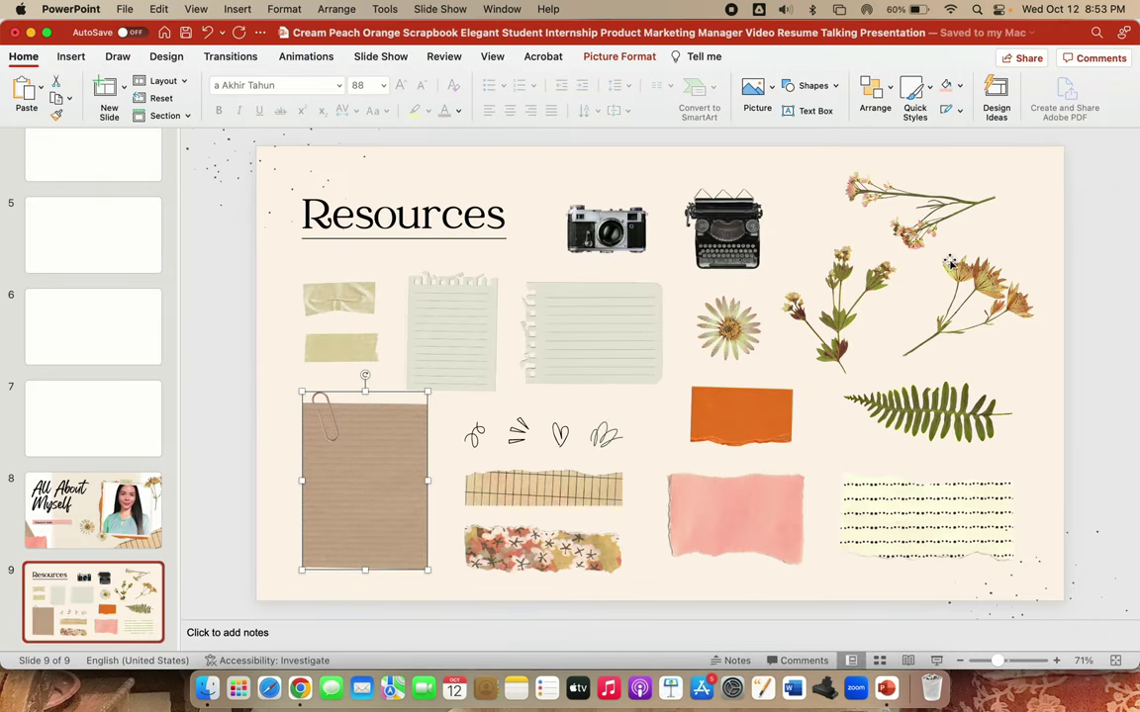
Copy the pressed daisy from the Resources slide into MY BASIC INFO's bottom-right corner
left_click(941, 228)
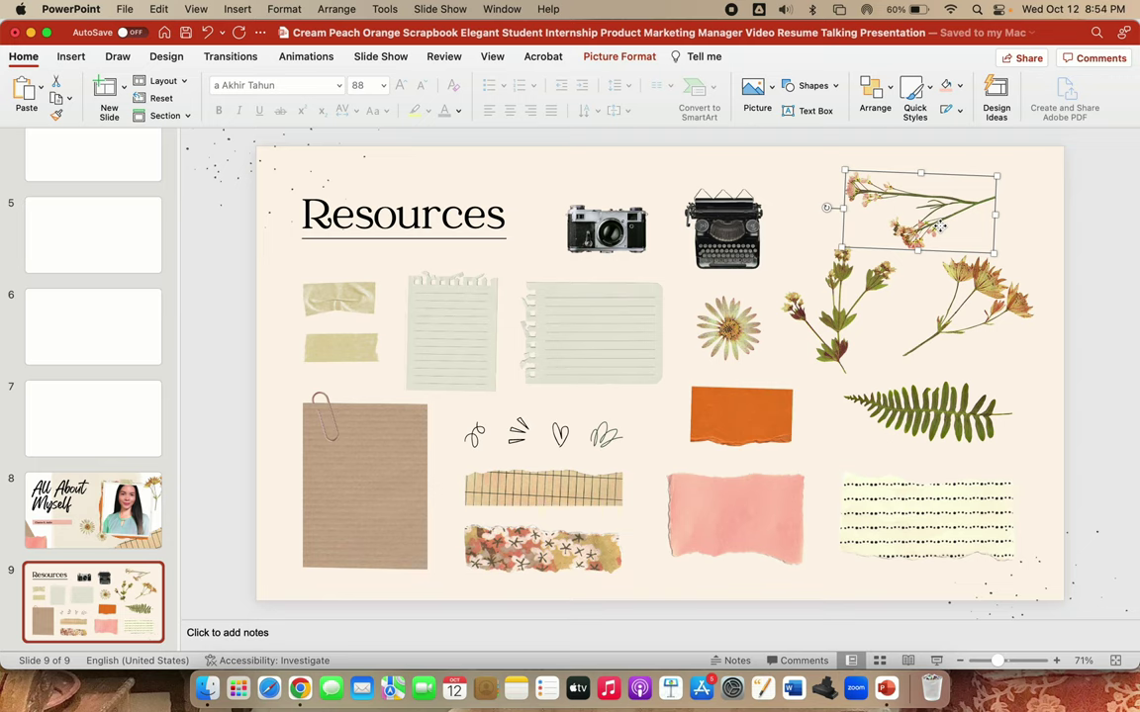
left_click(777, 262)
left_click(723, 335)
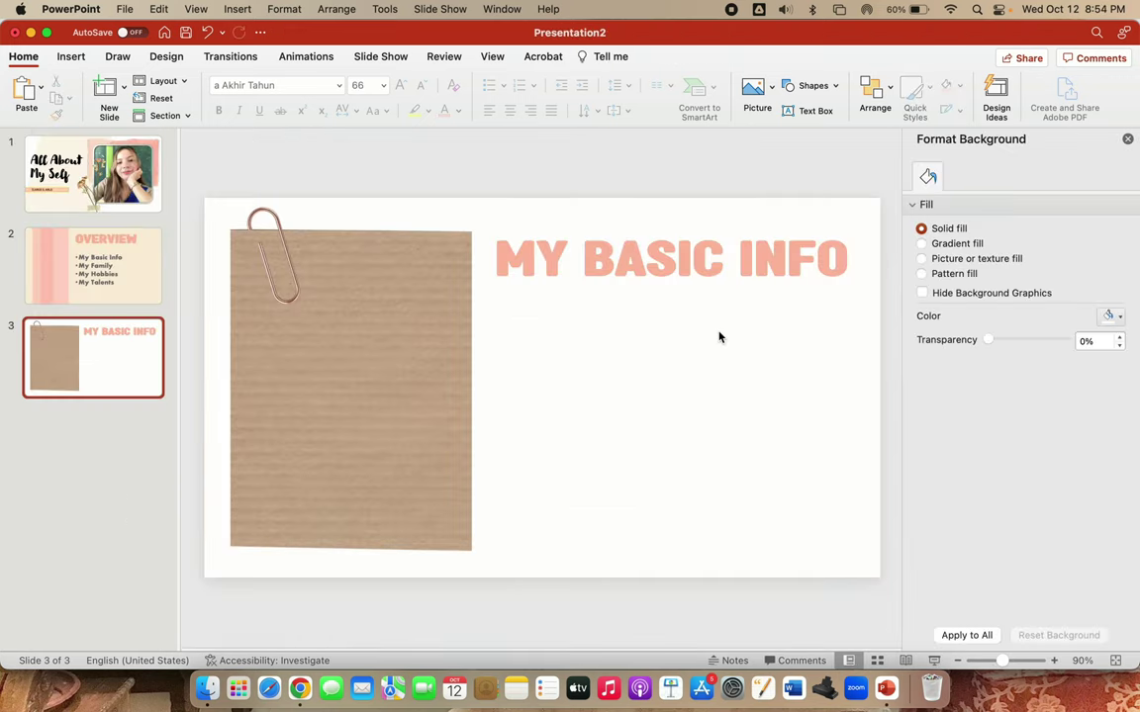
key("super+v")
mouse_move(801, 426)
left_mouse_down()
mouse_move(485, 529)
mouse_move(844, 494)
mouse_move(858, 228)
mouse_move(868, 226)
mouse_move(847, 529)
left_mouse_up()
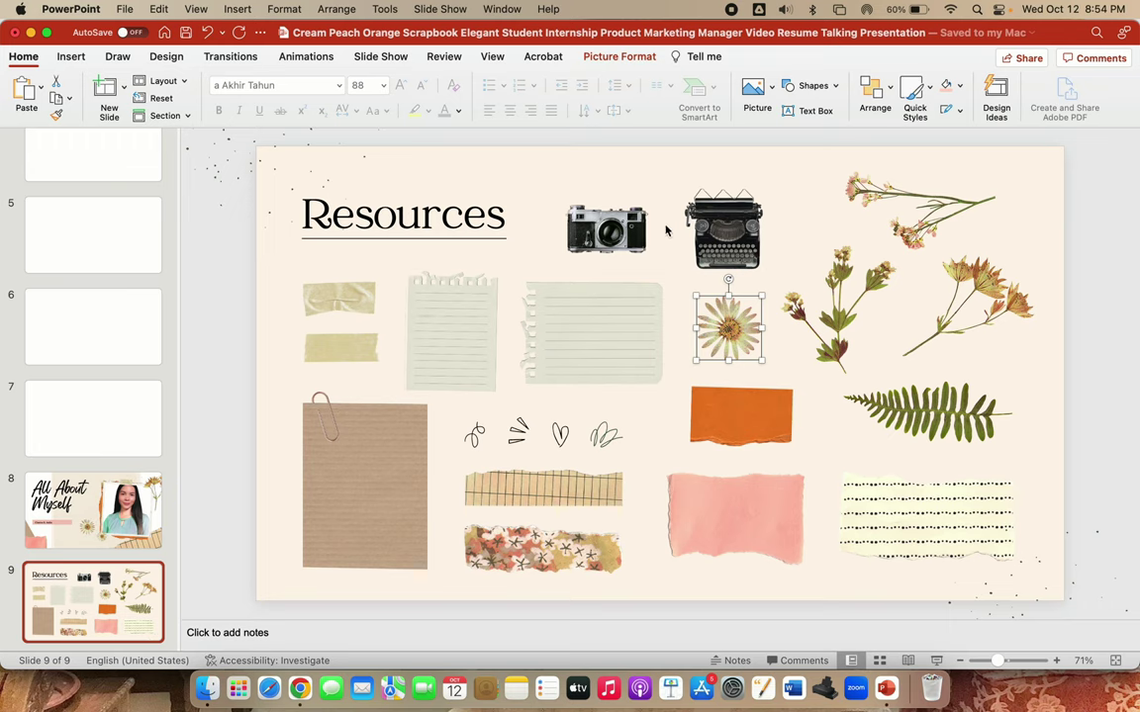
Paste the vintage camera onto slide 3 beside the title, shrunk to 4.17 × 2.43 cm
left_click(609, 234)
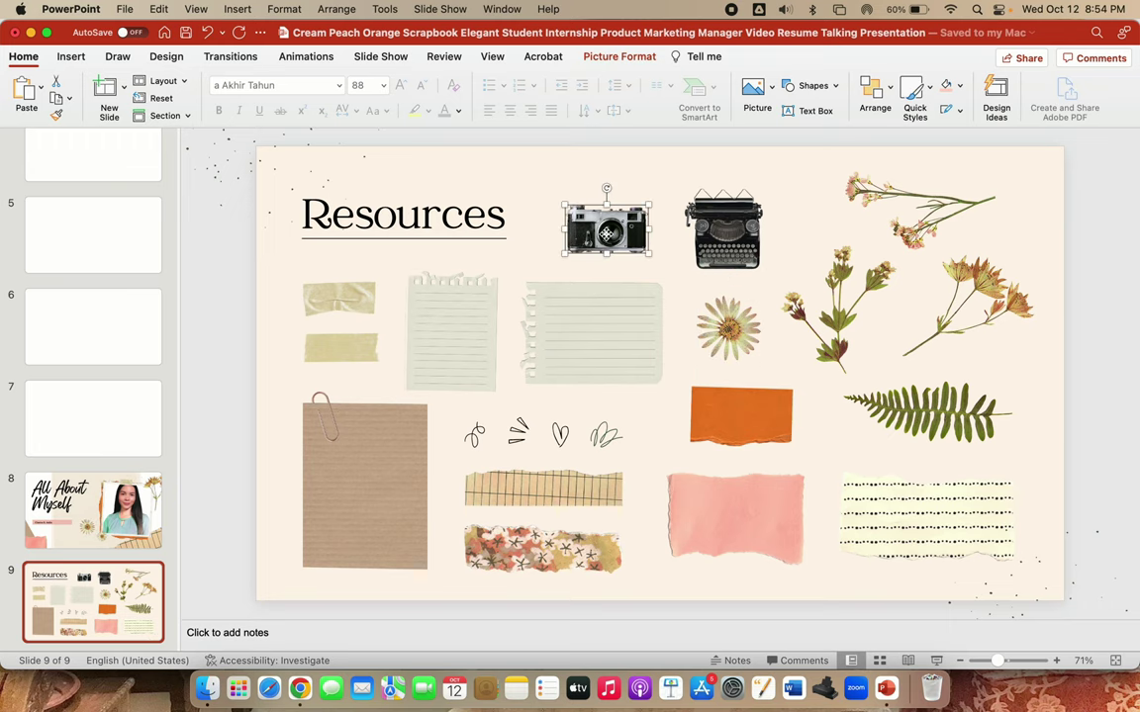
key("super+v")
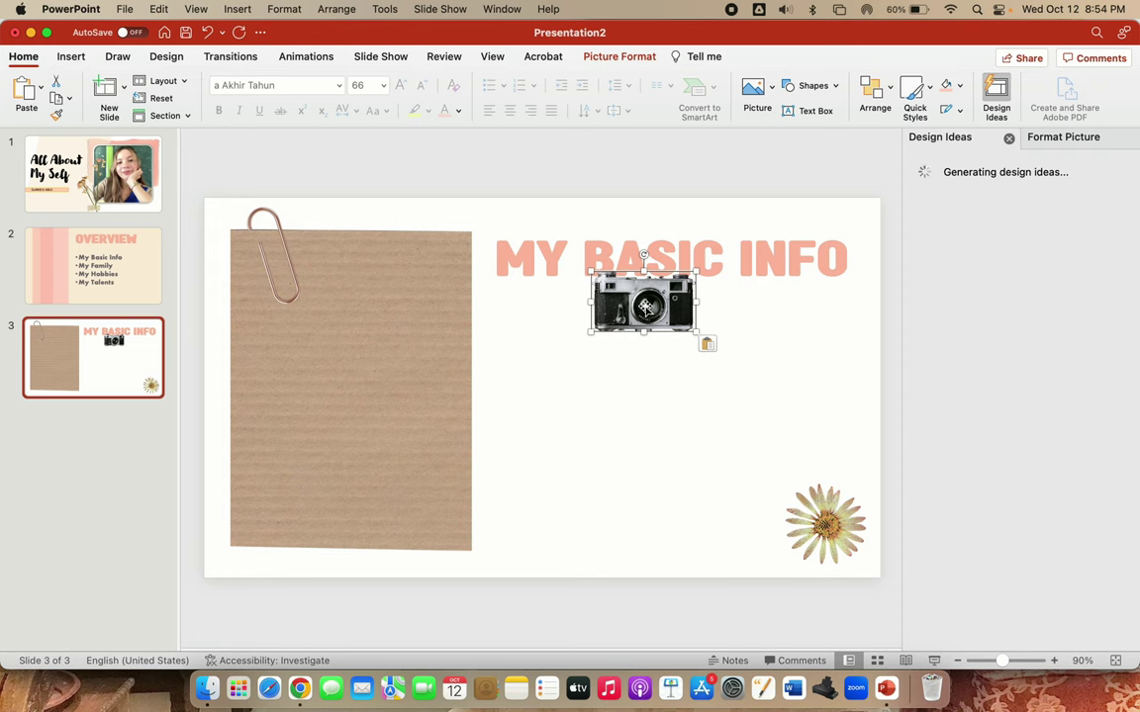
mouse_move(651, 303)
left_mouse_down()
mouse_move(343, 258)
mouse_move(428, 247)
left_mouse_up()
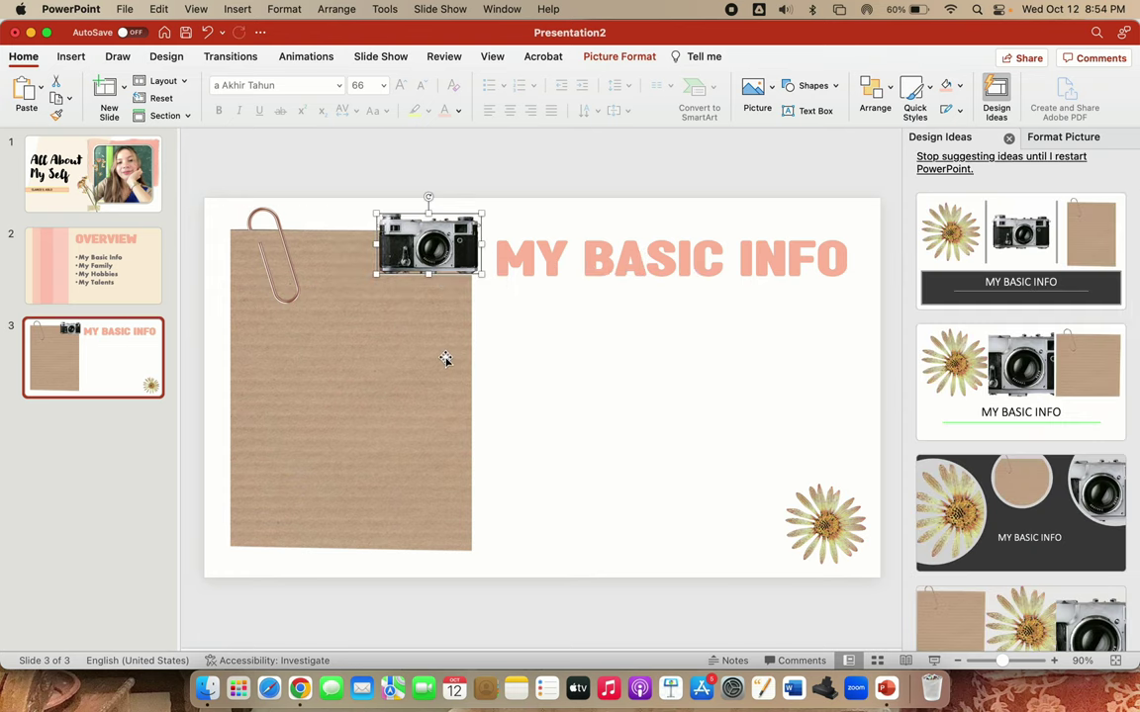
left_click_drag(446, 359, 445, 365)
left_click(457, 245)
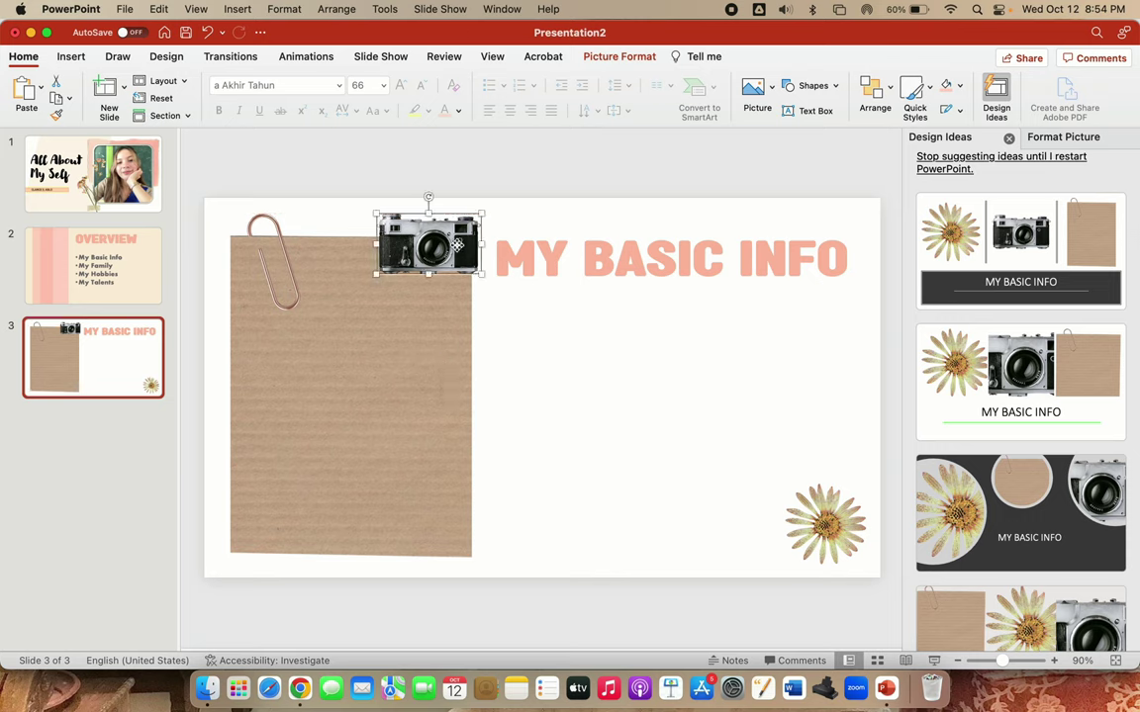
left_click_drag(455, 245, 465, 244)
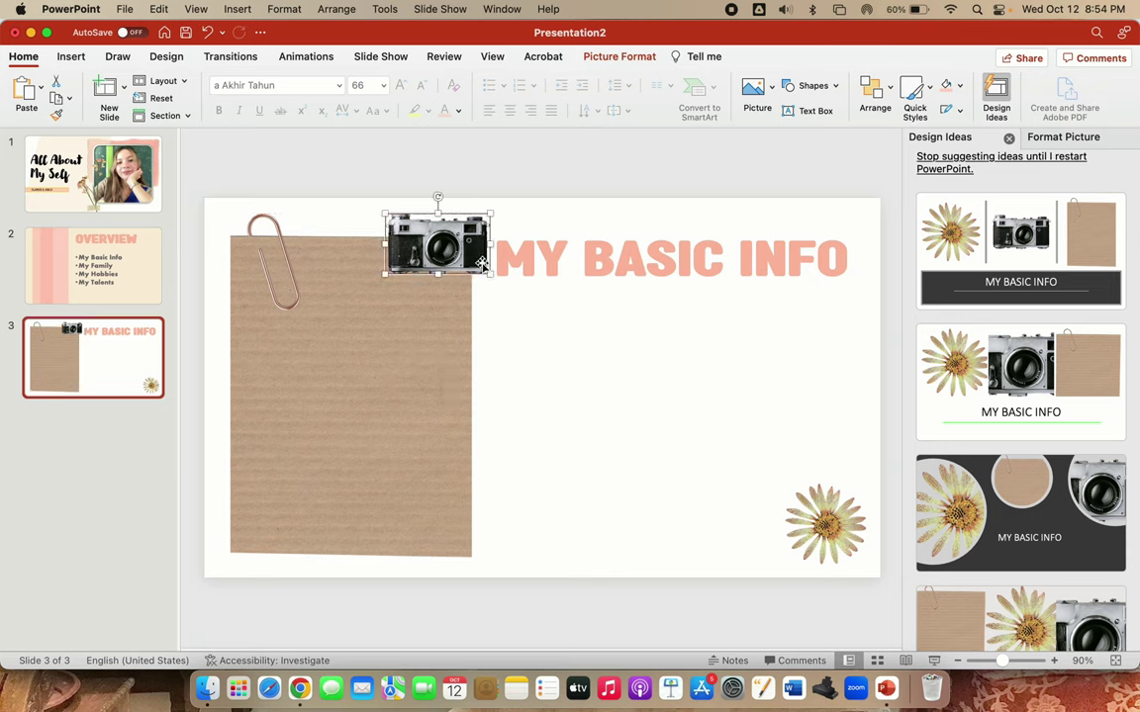
left_click_drag(385, 274, 457, 248)
left_click(643, 412)
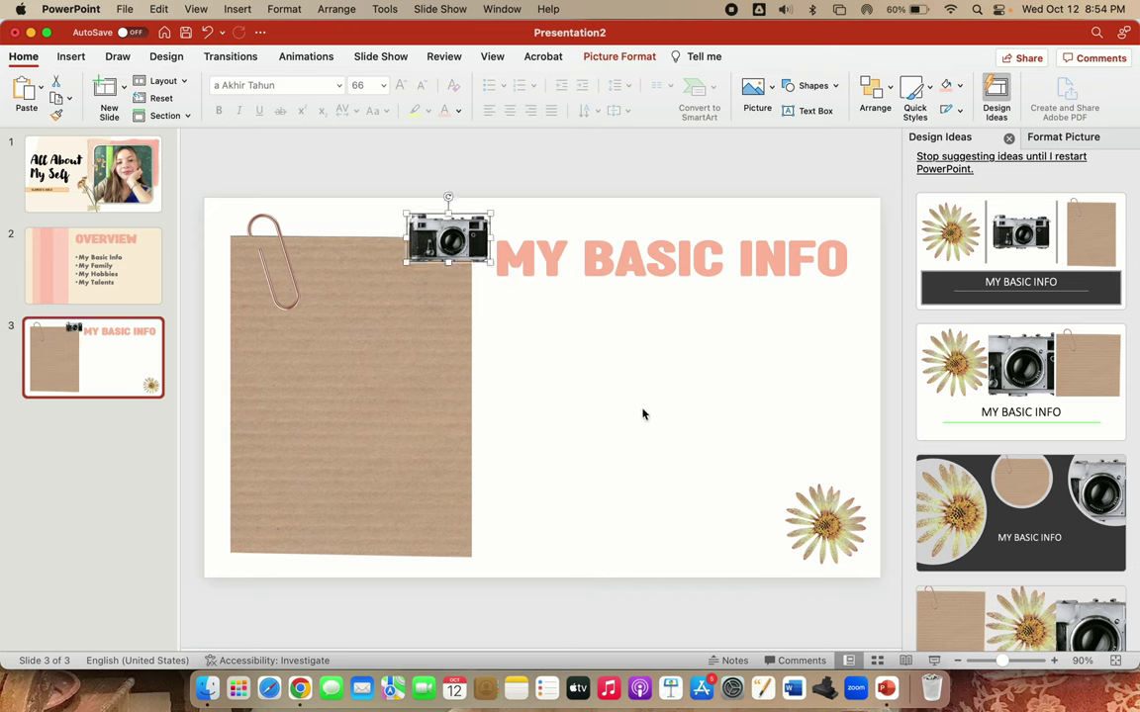
left_click(671, 286)
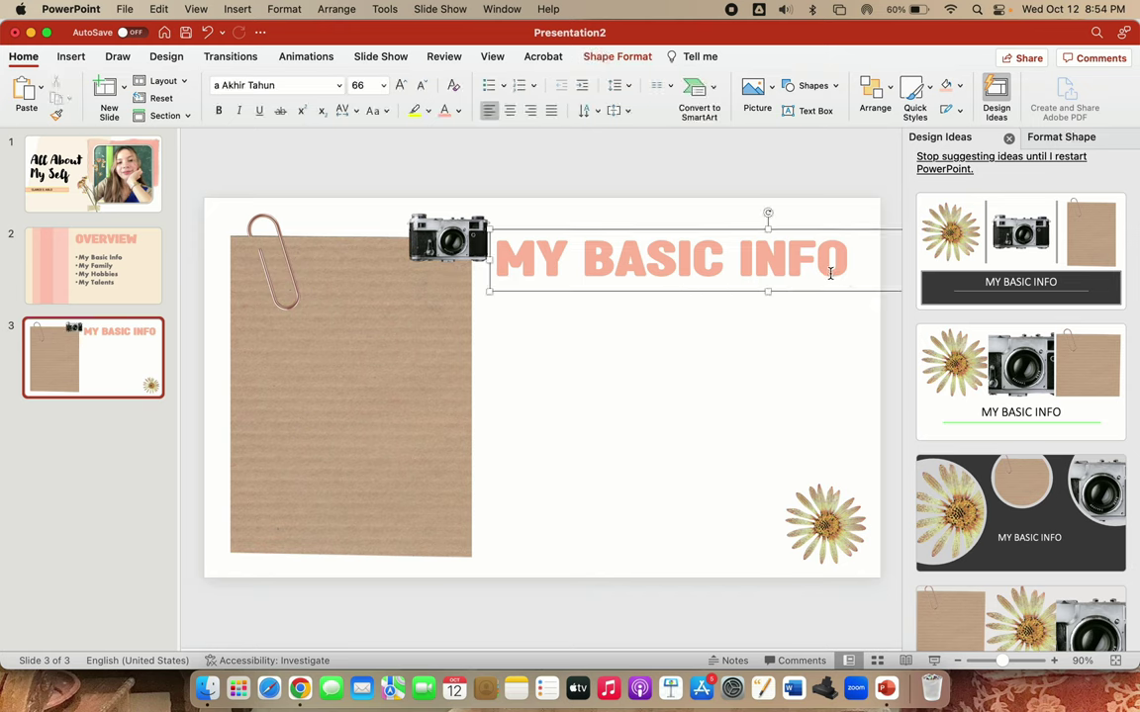
Reduce the MY BASIC INFO title to 54 pt and nudge its box slightly right
triple_click(831, 274)
left_click(422, 85)
left_click(422, 85)
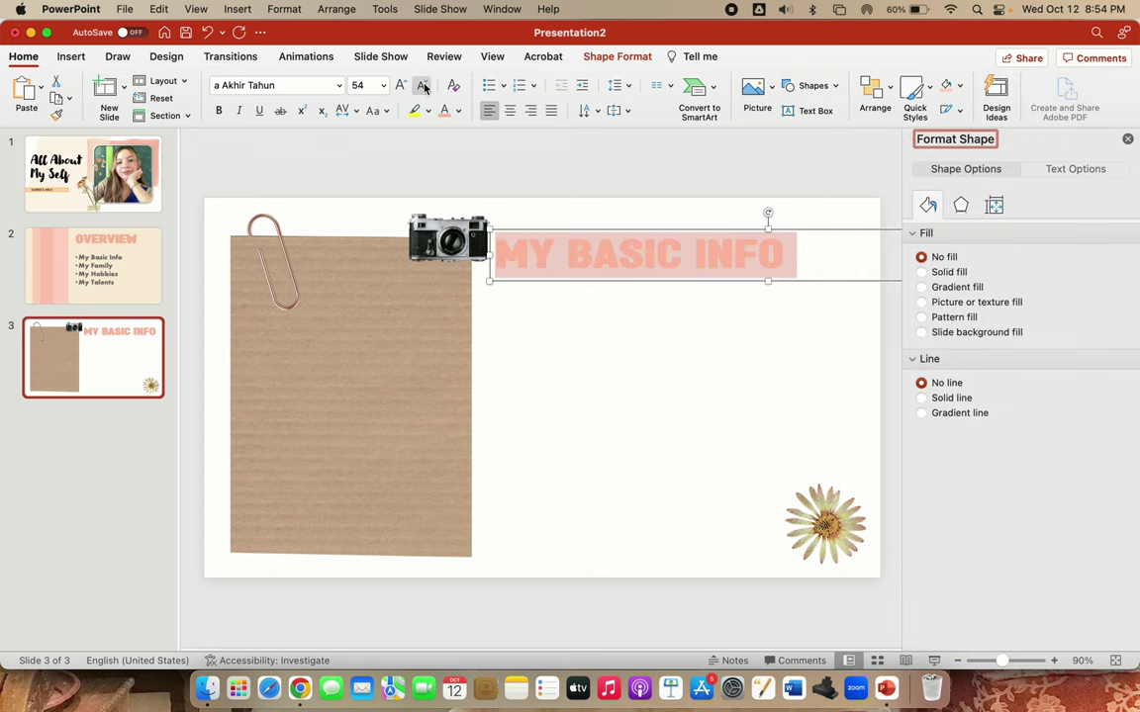
left_click_drag(566, 280, 584, 282)
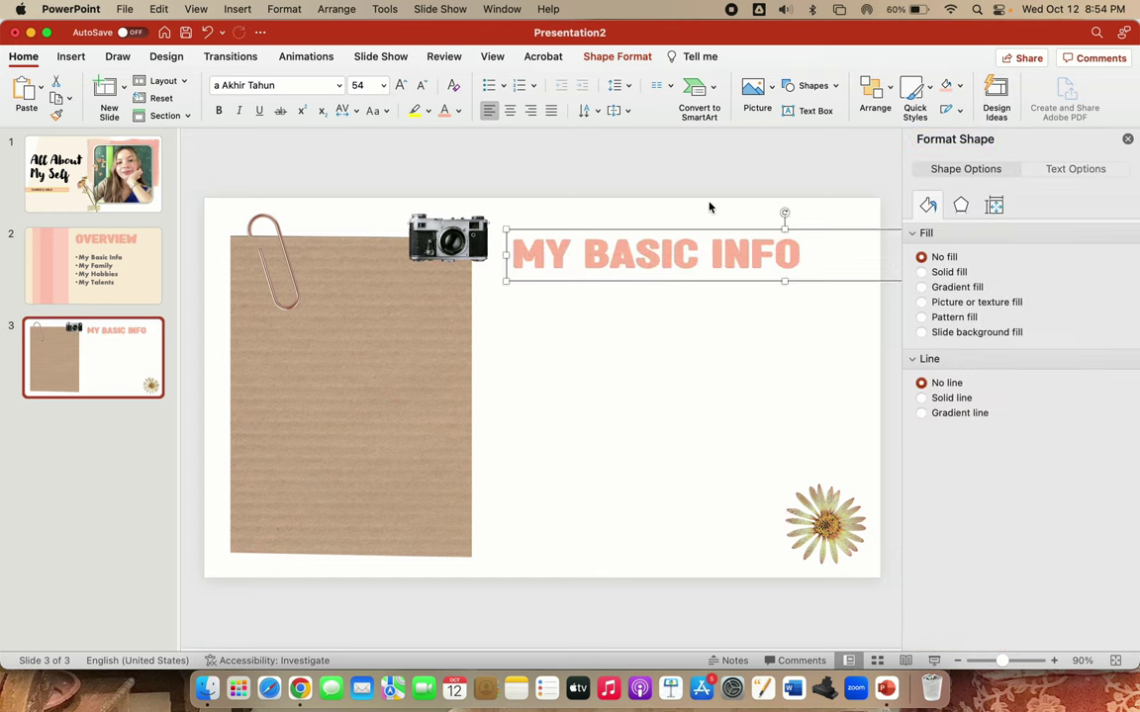
Give the title text a fully opaque black shadow at 96% size and 0 pt distance
left_click(1041, 173)
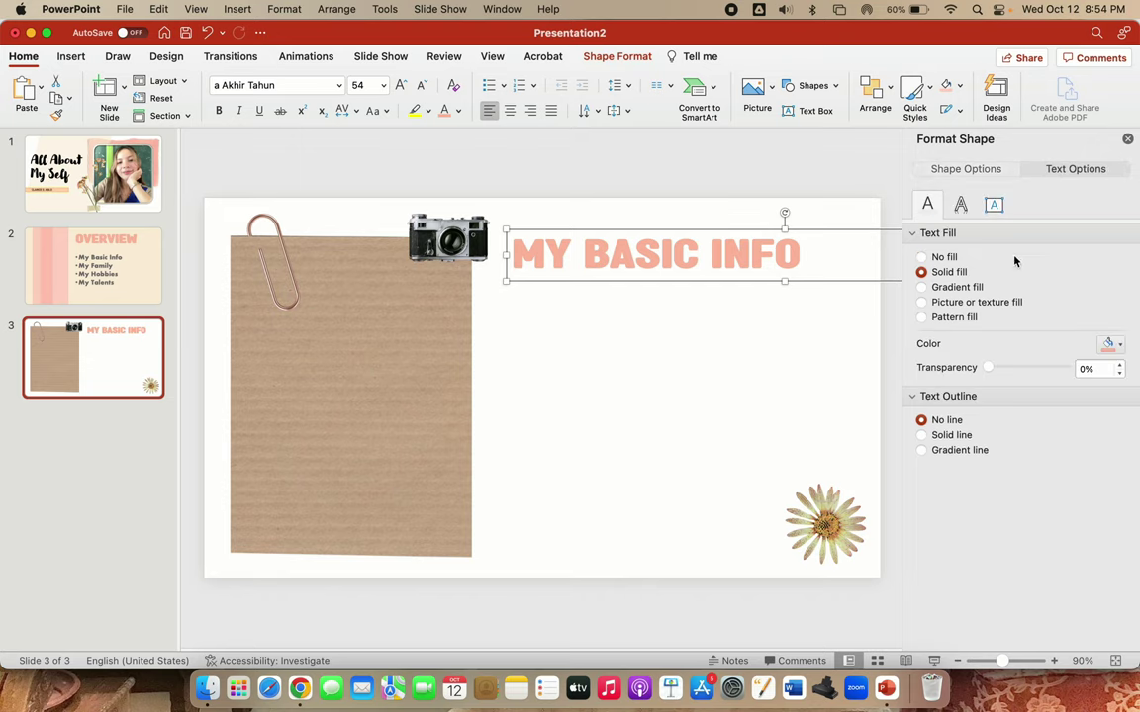
left_click(960, 205)
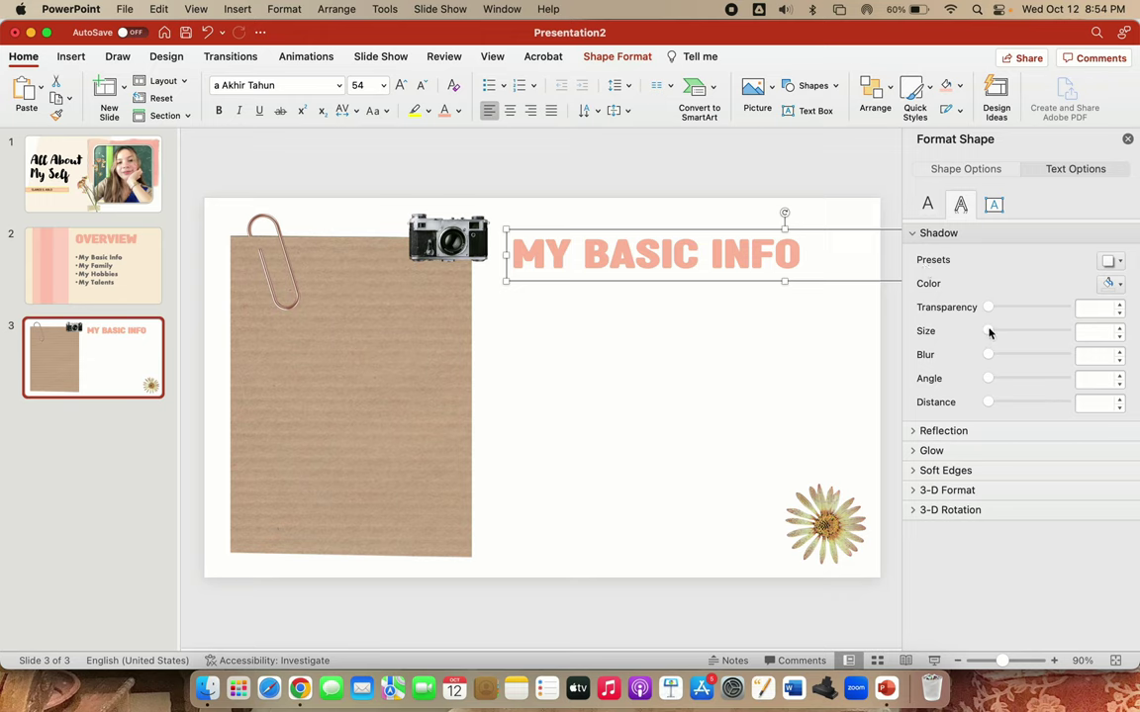
left_click_drag(989, 330, 1012, 331)
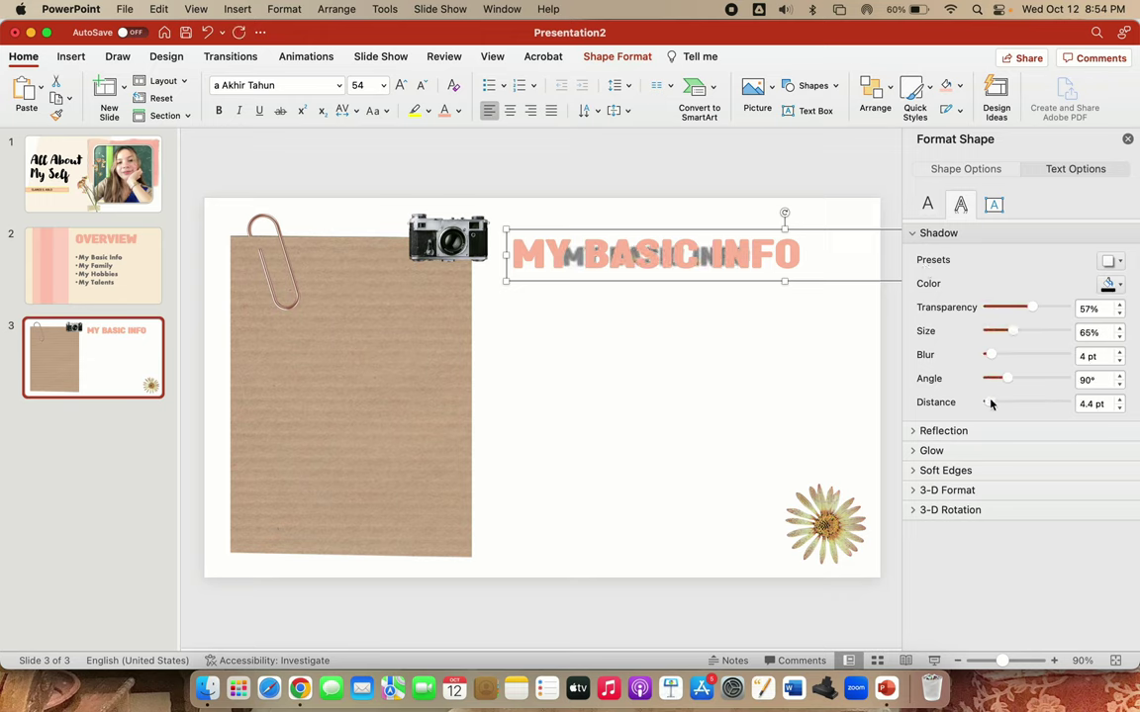
left_click_drag(989, 402, 997, 402)
left_click_drag(1011, 332, 1025, 332)
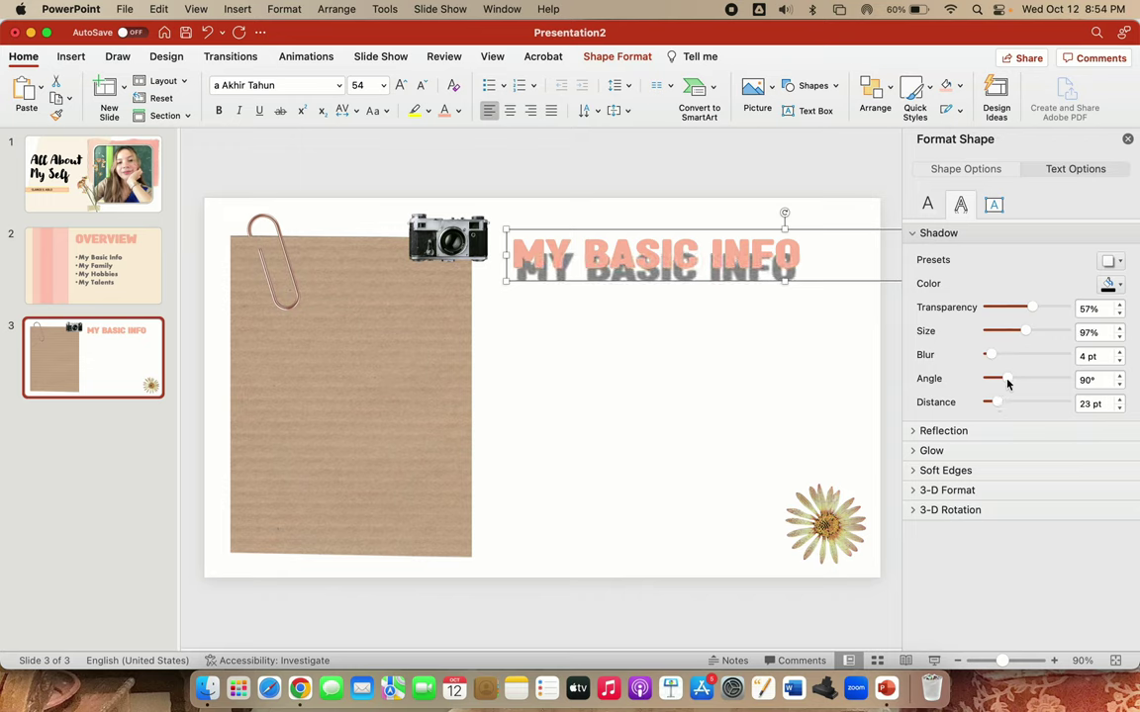
mouse_move(1006, 379)
left_mouse_down()
mouse_move(998, 387)
mouse_move(1023, 386)
mouse_move(985, 404)
mouse_move(1001, 386)
mouse_move(993, 404)
mouse_move(1012, 382)
mouse_move(1038, 379)
mouse_move(983, 385)
mouse_move(990, 379)
mouse_move(990, 403)
mouse_move(997, 385)
mouse_move(979, 358)
left_mouse_up()
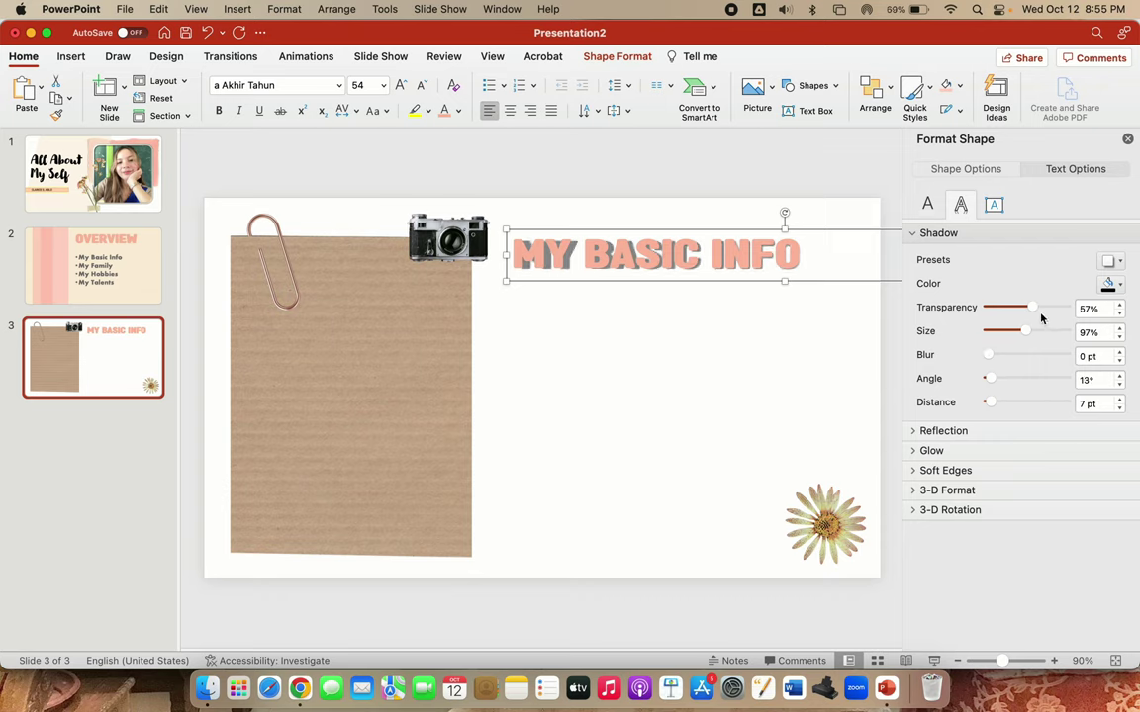
left_click_drag(1032, 308, 975, 307)
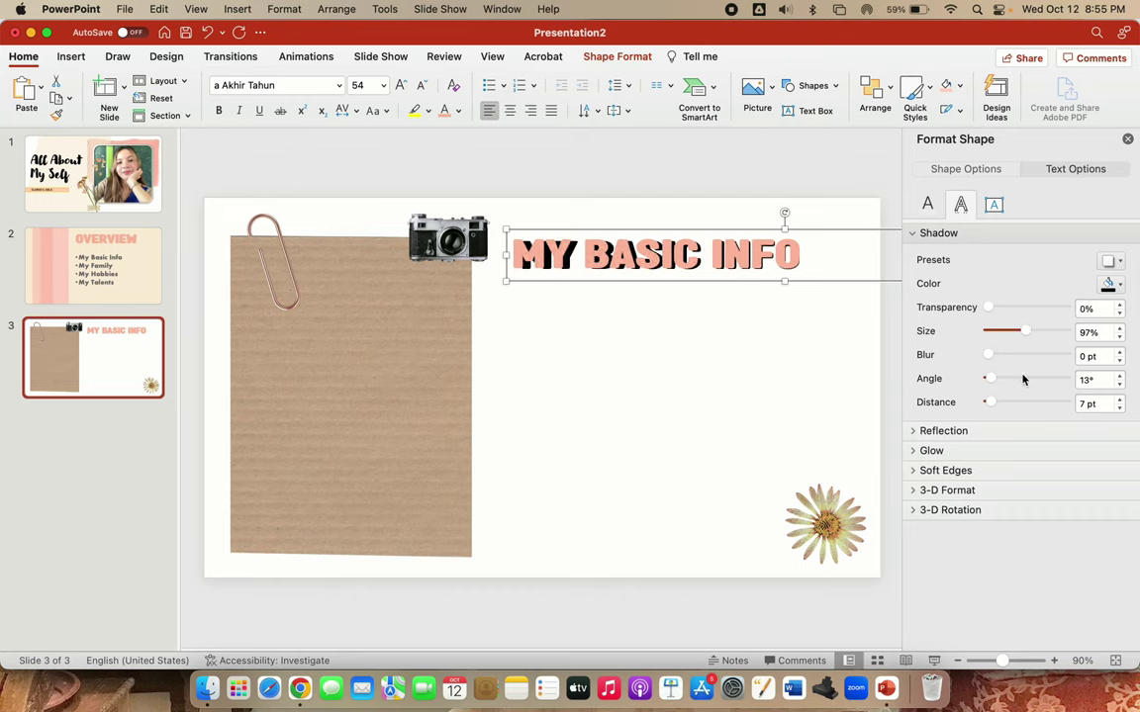
left_click_drag(990, 404, 997, 405)
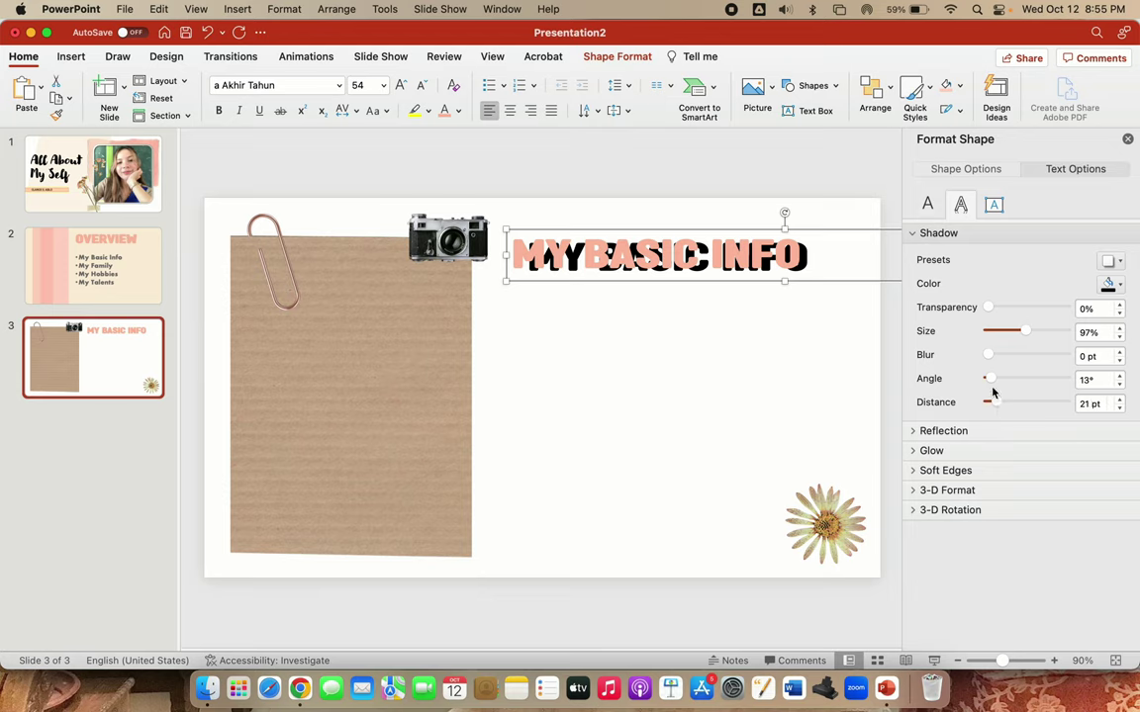
mouse_move(1025, 330)
left_mouse_down()
mouse_move(1039, 330)
mouse_move(1027, 331)
left_mouse_up()
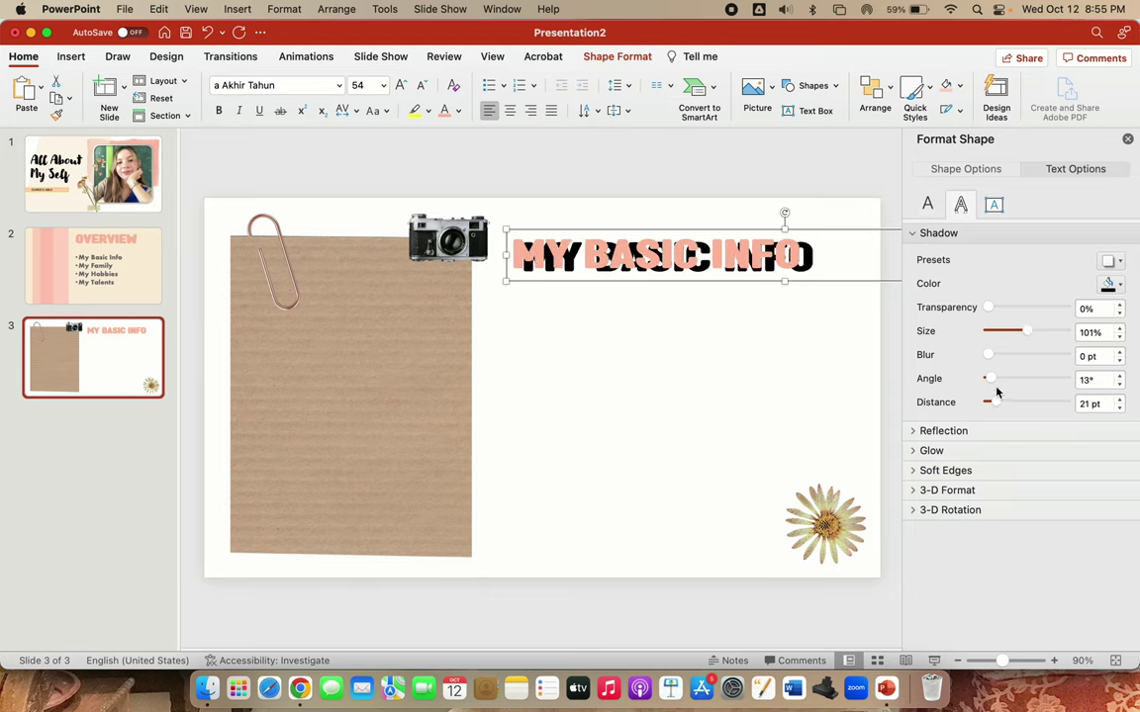
left_click_drag(992, 379, 998, 382)
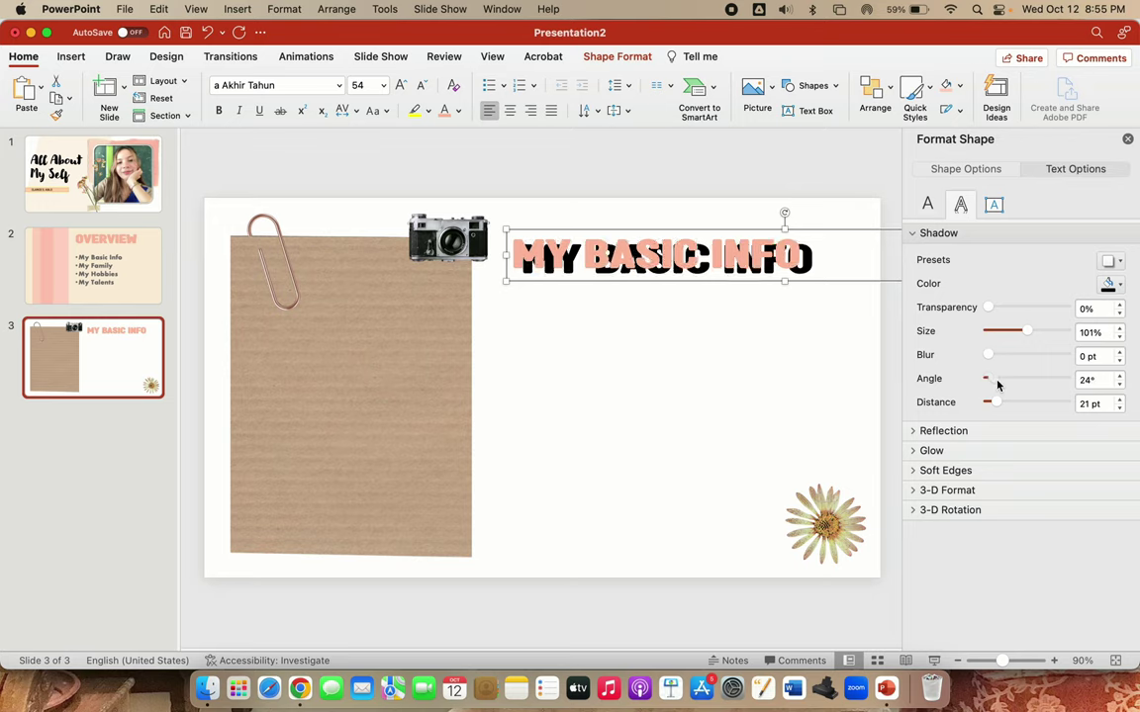
left_click_drag(1027, 330, 1027, 331)
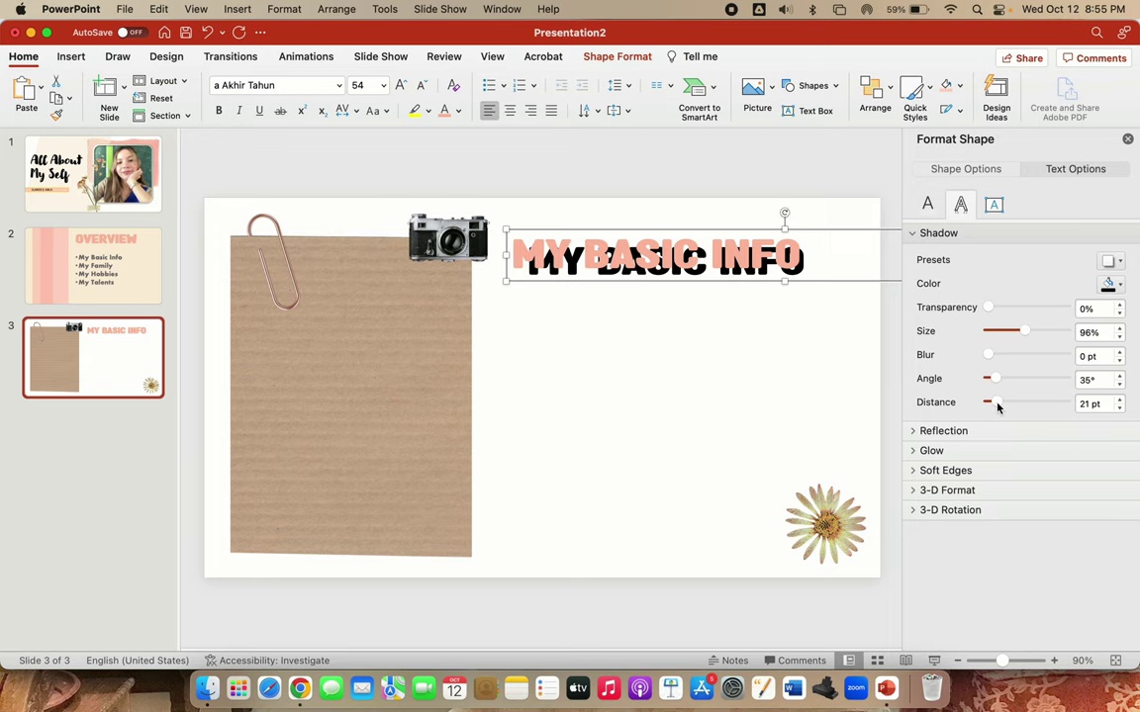
mouse_move(997, 407)
left_mouse_down()
mouse_move(987, 407)
mouse_move(994, 384)
left_mouse_up()
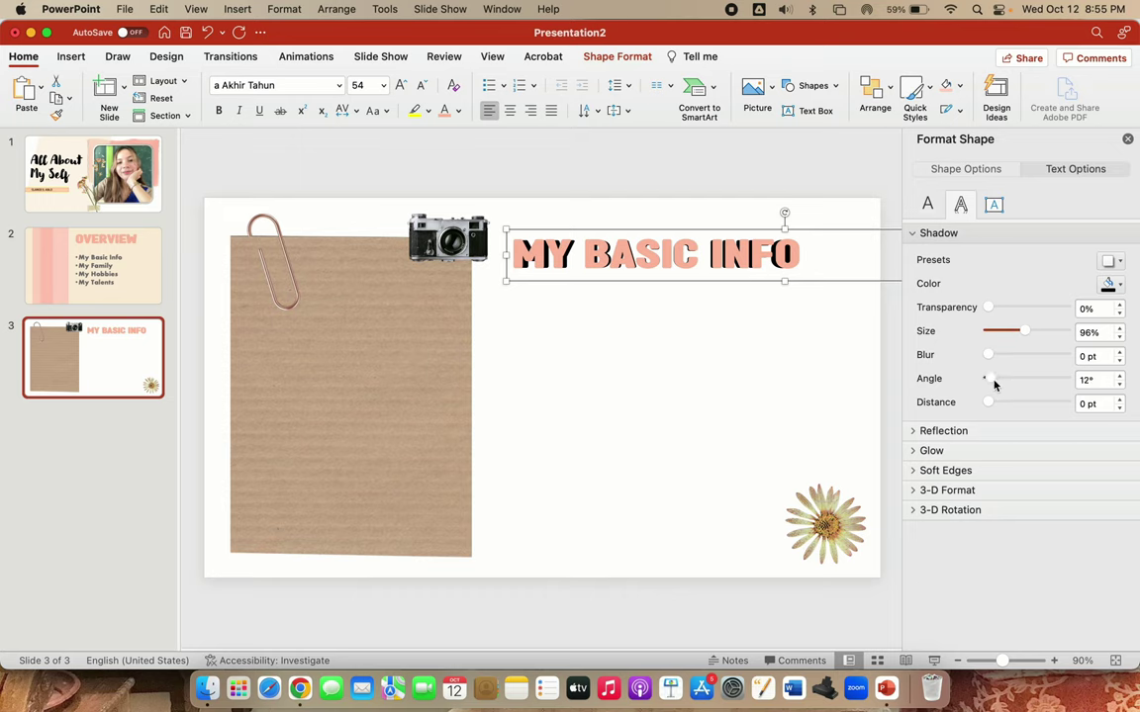
Insert a 2 × 5 table and move it below the title
left_click(771, 388)
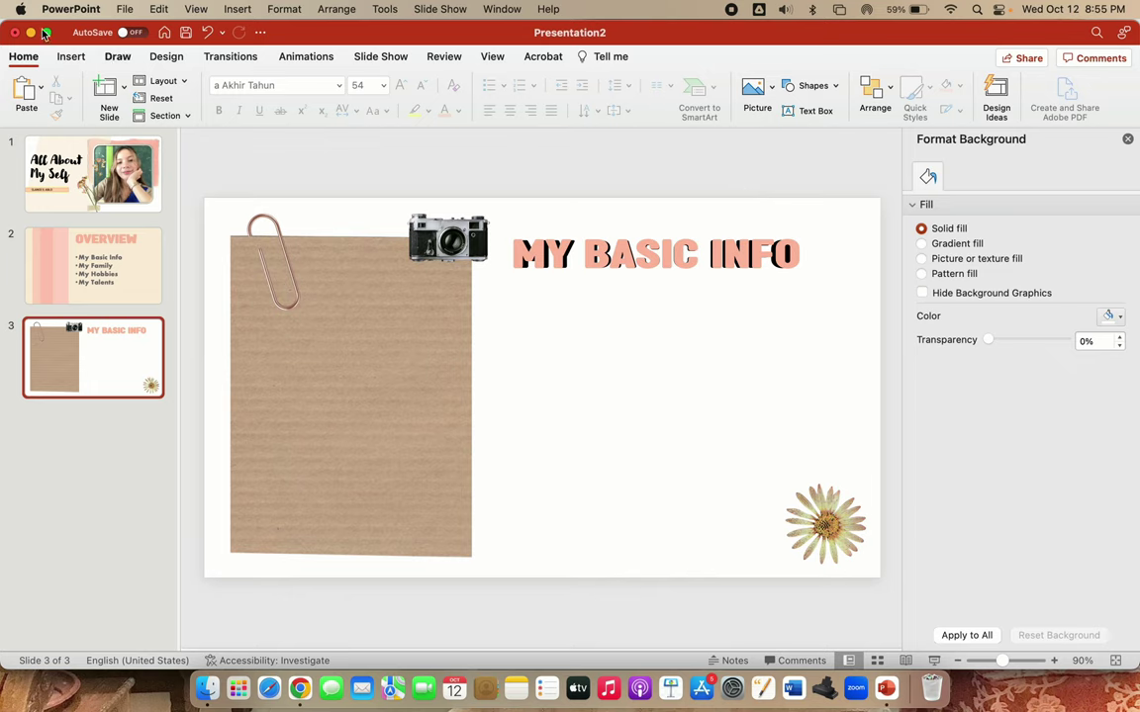
left_click(71, 57)
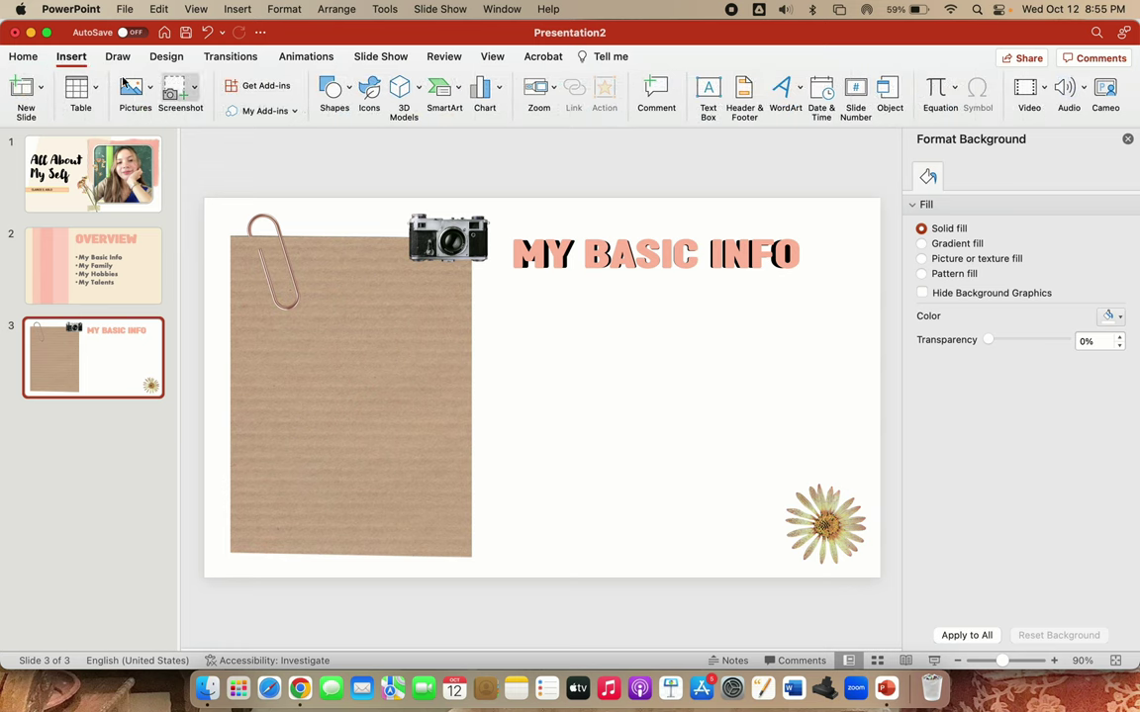
left_click(84, 97)
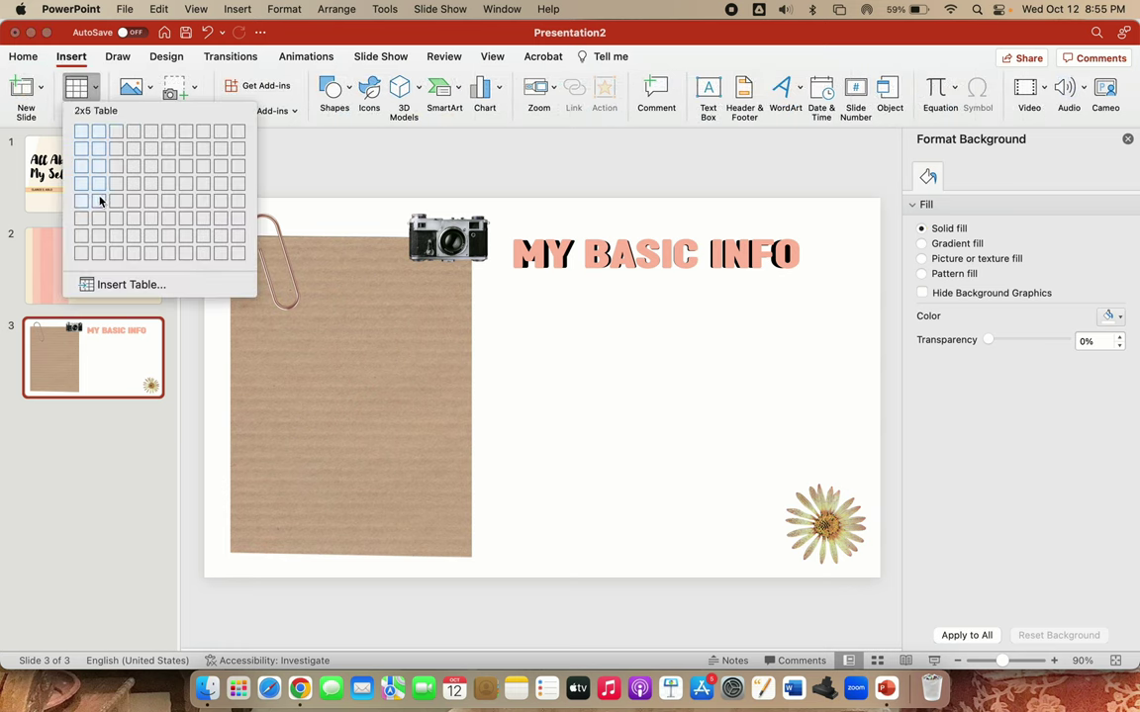
left_click(100, 201)
left_click_drag(586, 343, 570, 428)
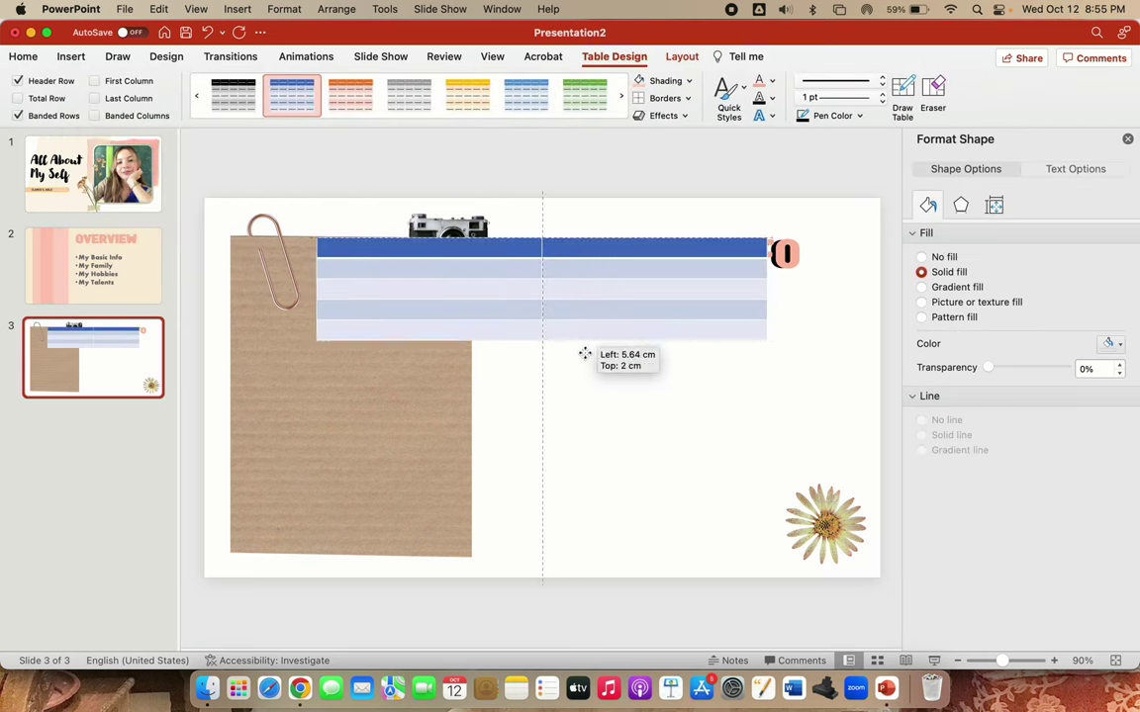
Stretch the table across the cardboard, lower the title slightly, and narrow the left column
left_click_drag(524, 376, 476, 381)
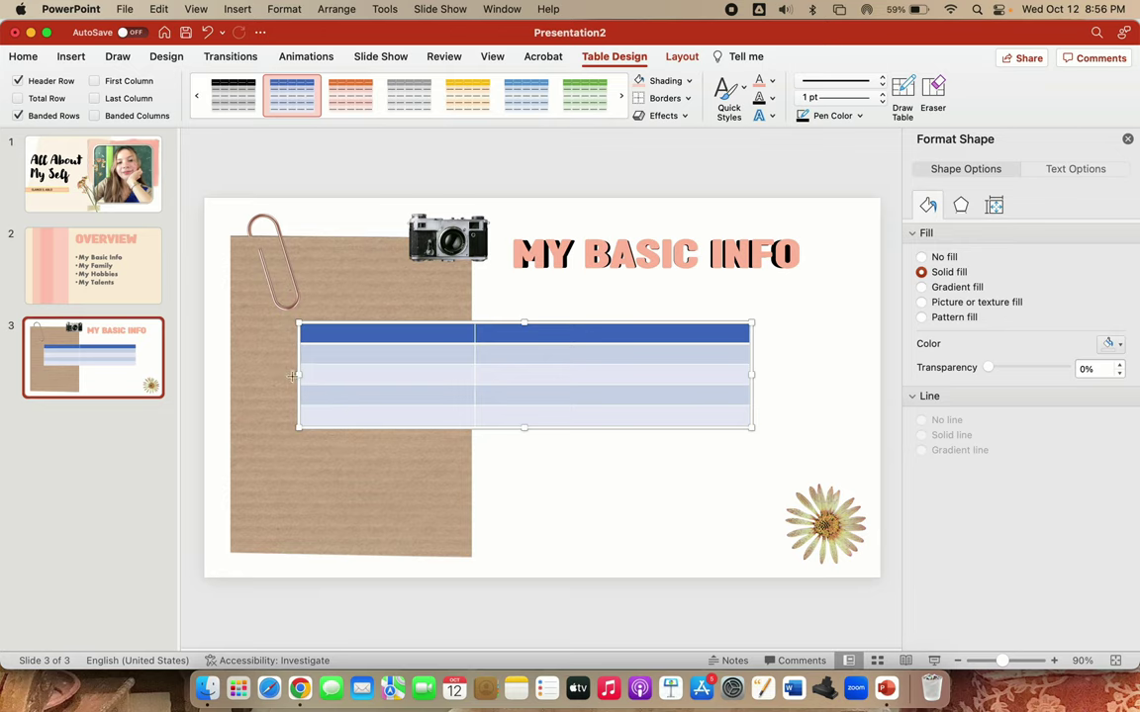
left_click_drag(306, 379, 248, 380)
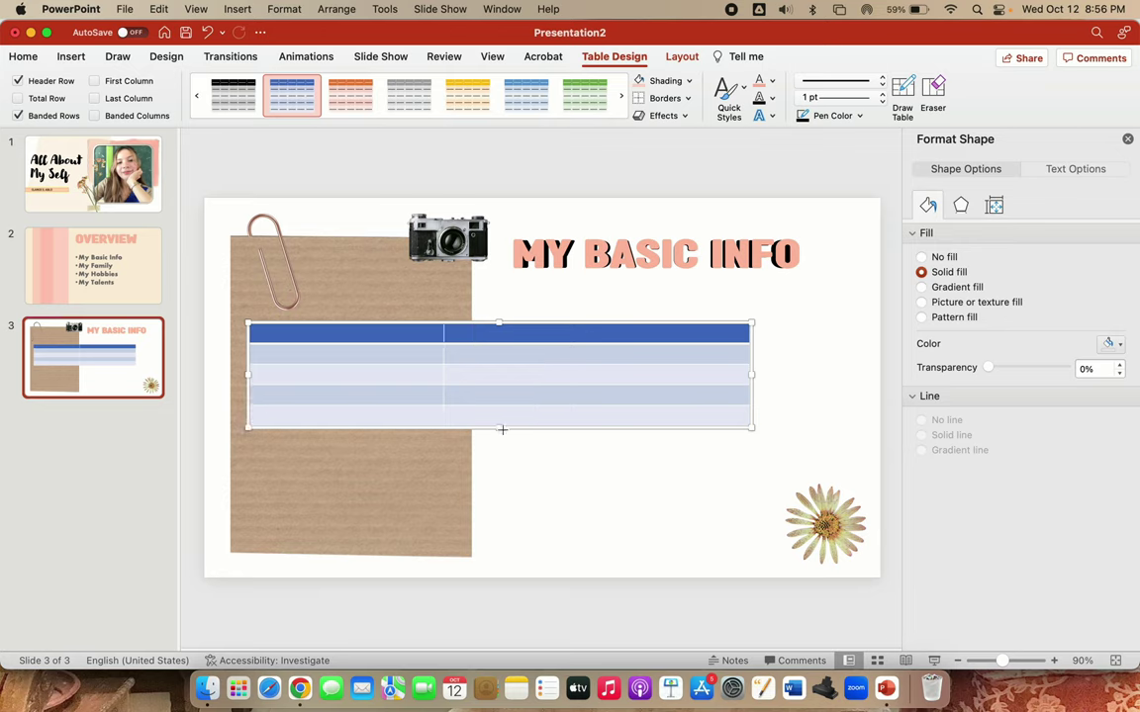
left_click_drag(501, 430, 499, 541)
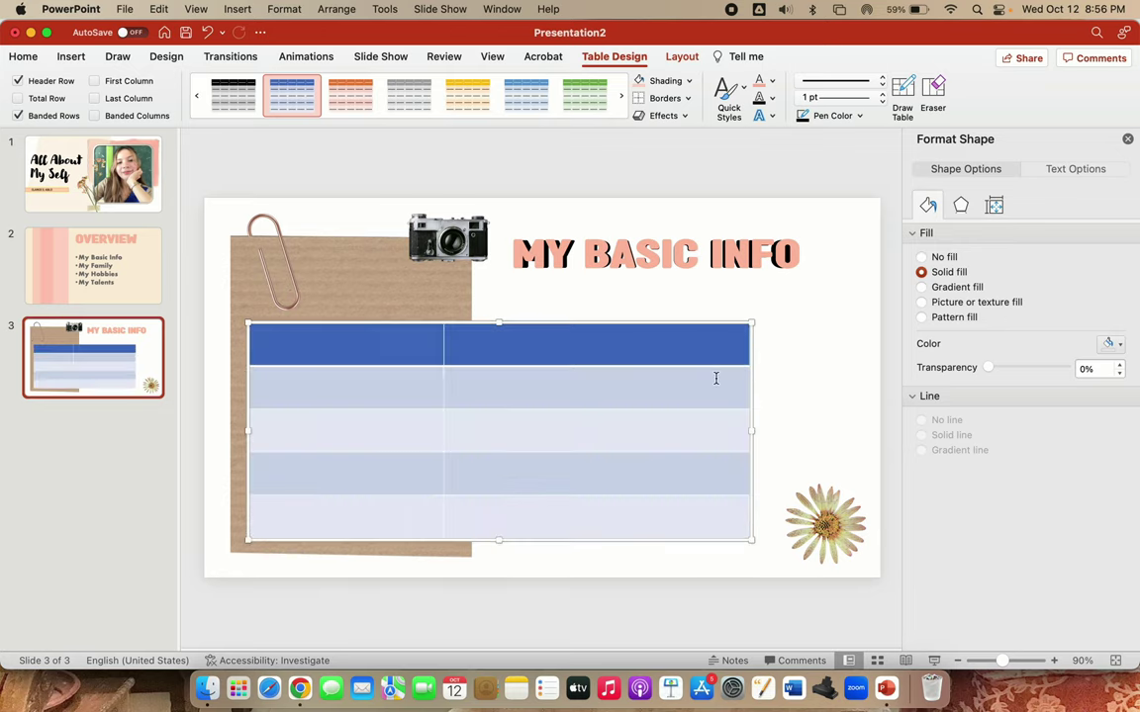
left_click_drag(752, 431, 779, 430)
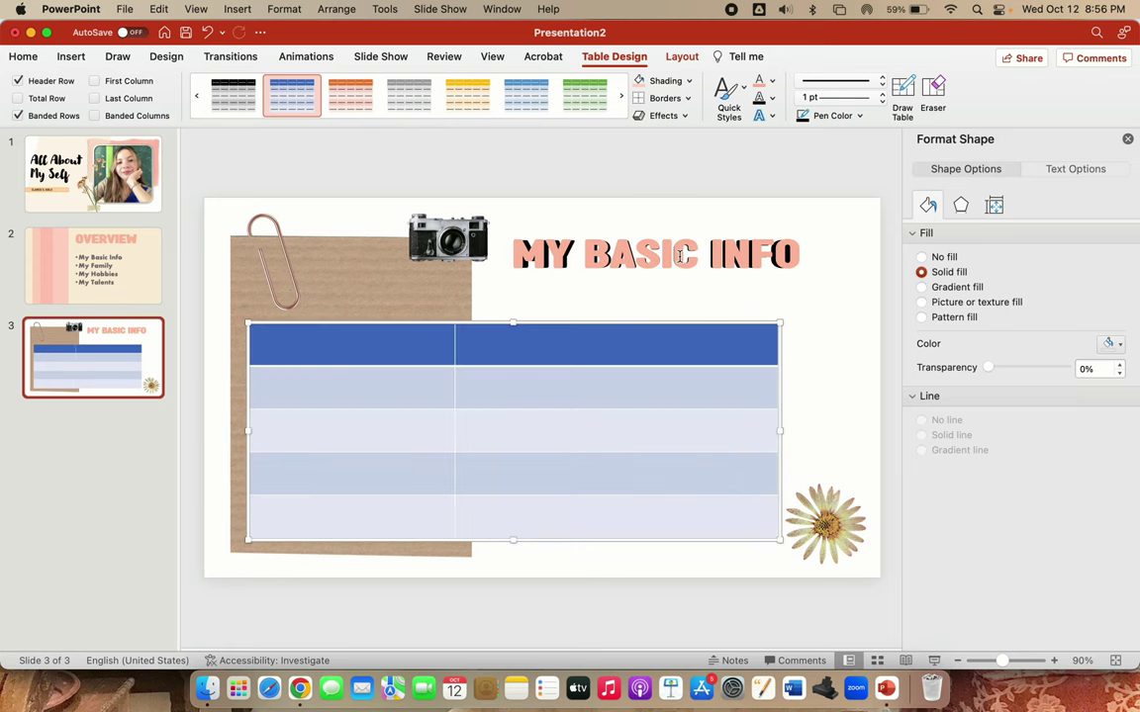
left_click(679, 255)
left_click_drag(686, 285, 687, 308)
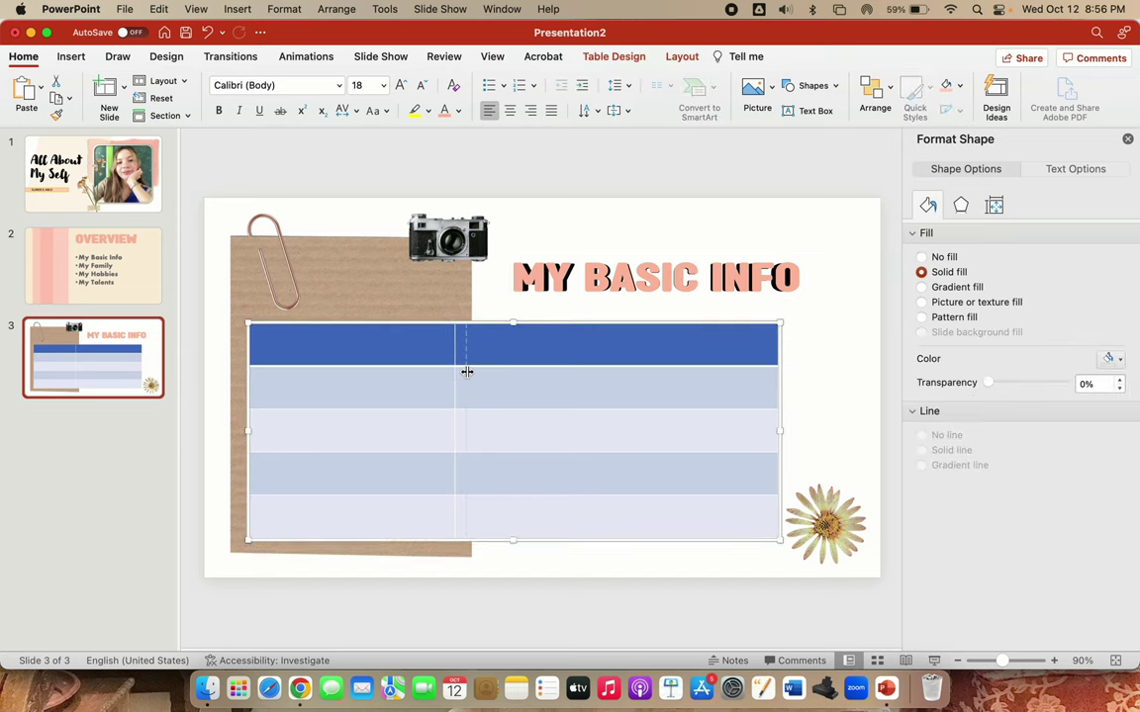
left_click_drag(454, 372, 472, 372)
Try an orange table style and pink and cream shading fills on the table
left_click(639, 59)
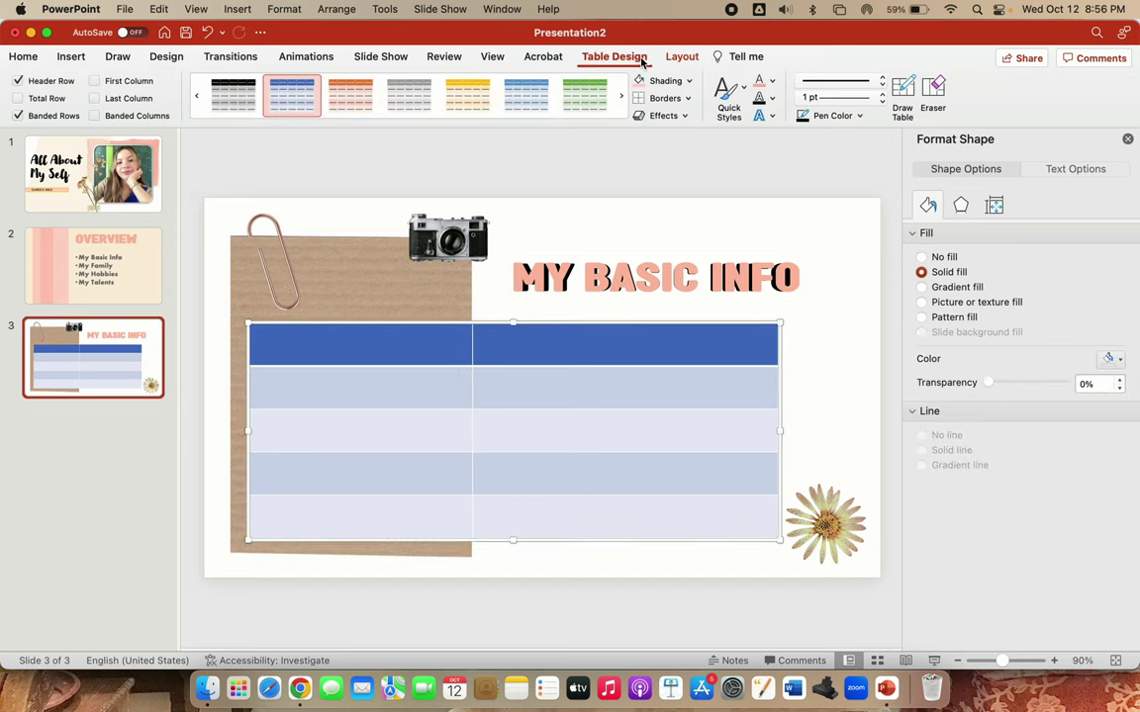
left_click(352, 94)
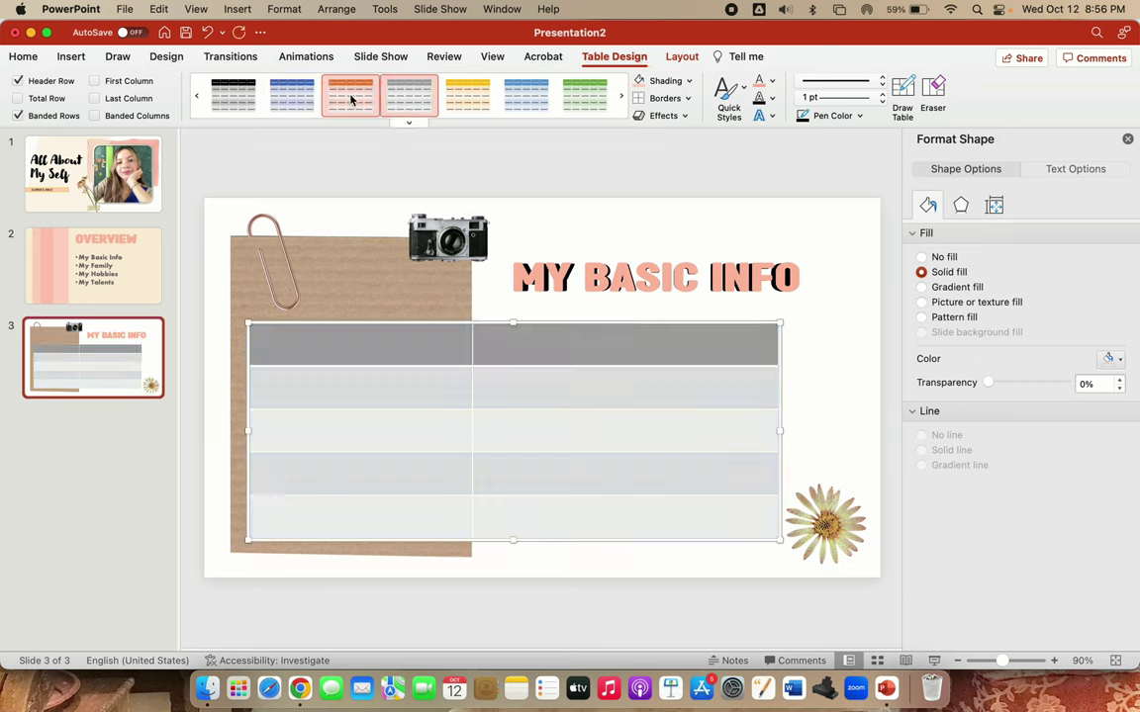
left_click(676, 85)
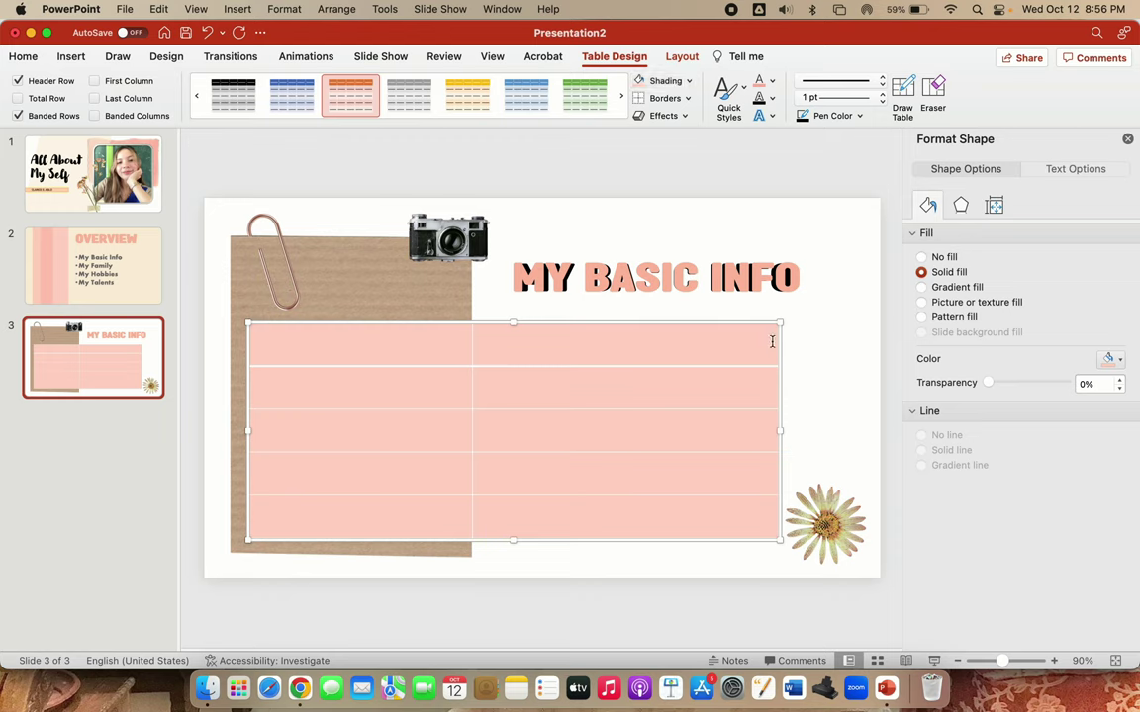
left_click(688, 85)
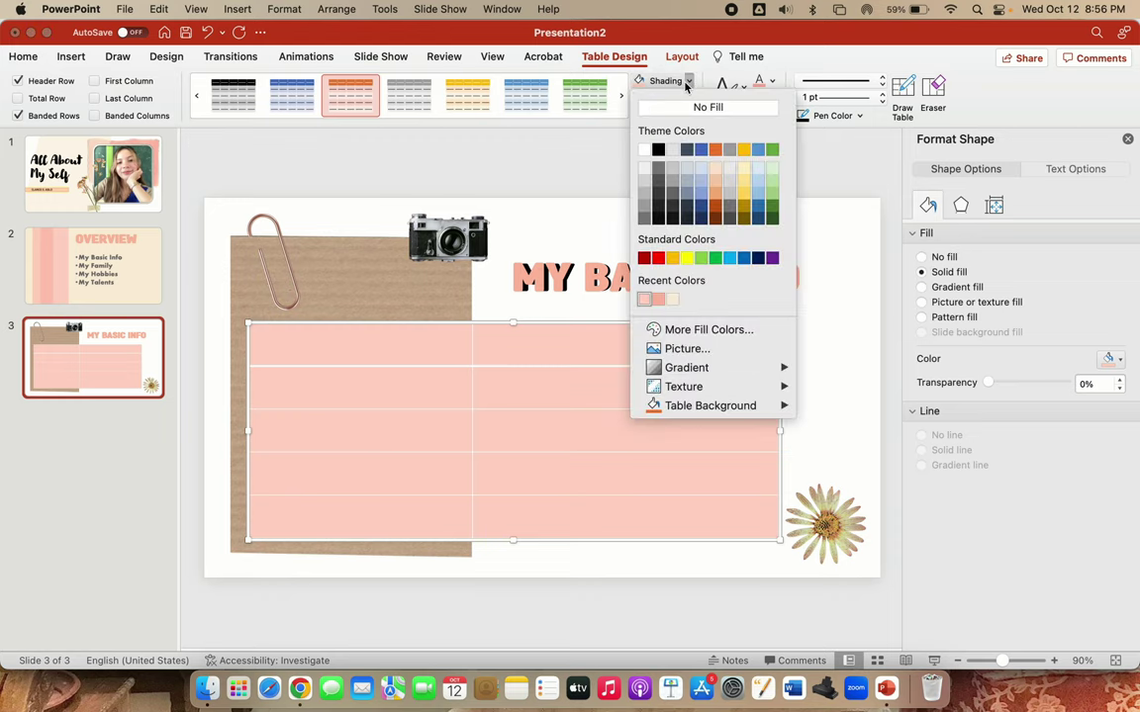
left_click(653, 298)
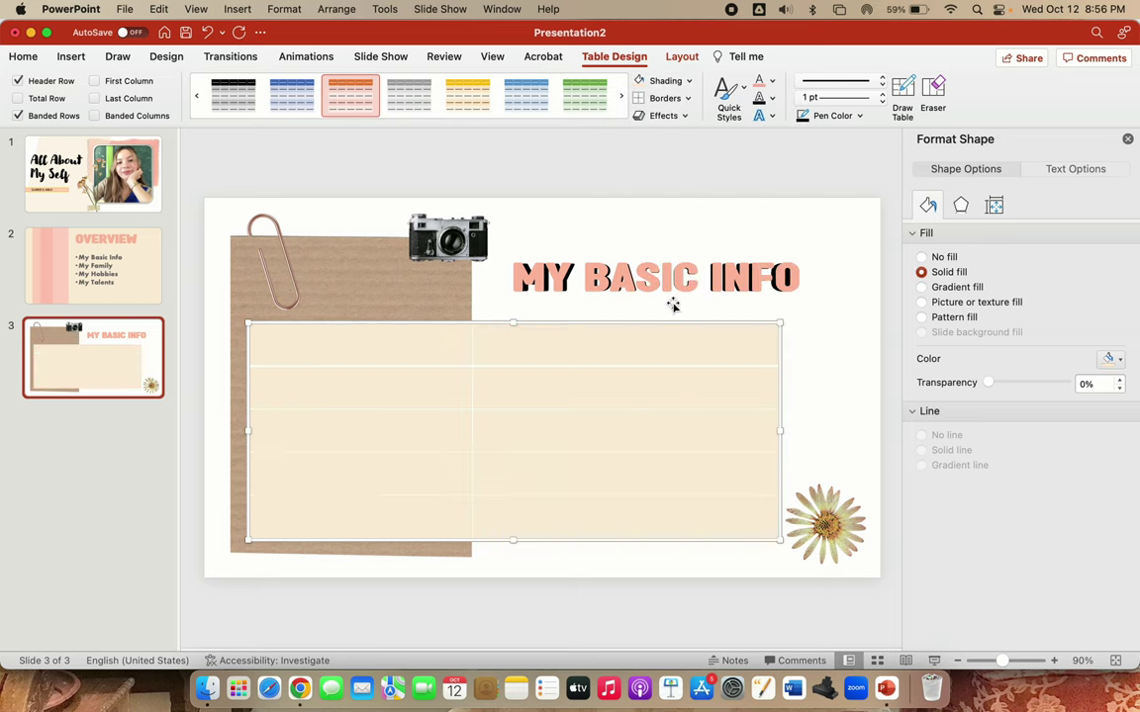
left_click(689, 85)
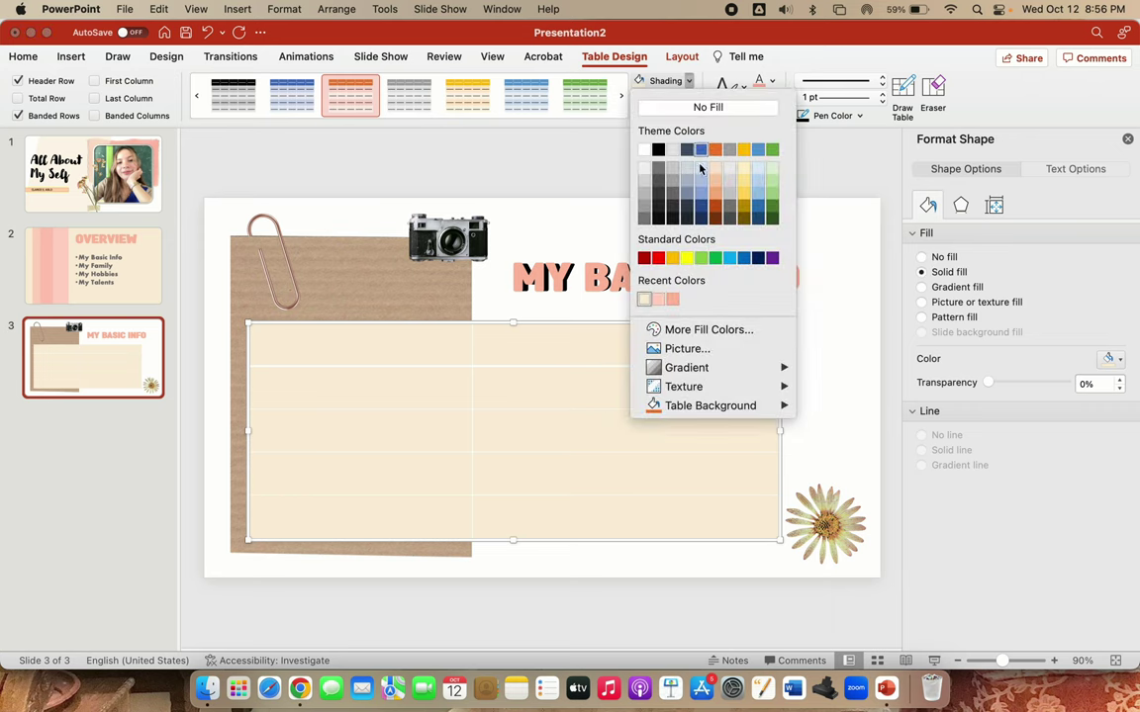
left_click(669, 299)
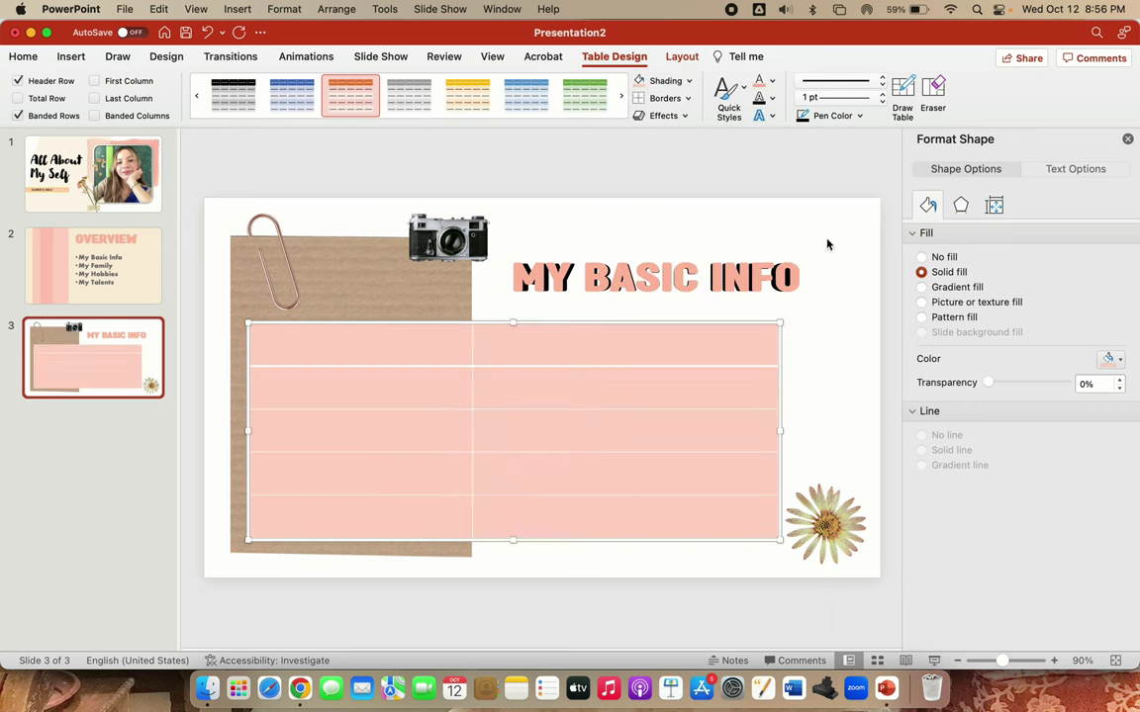
Apply the pink banded-row table style and place the caret in the first cell
left_click(621, 96)
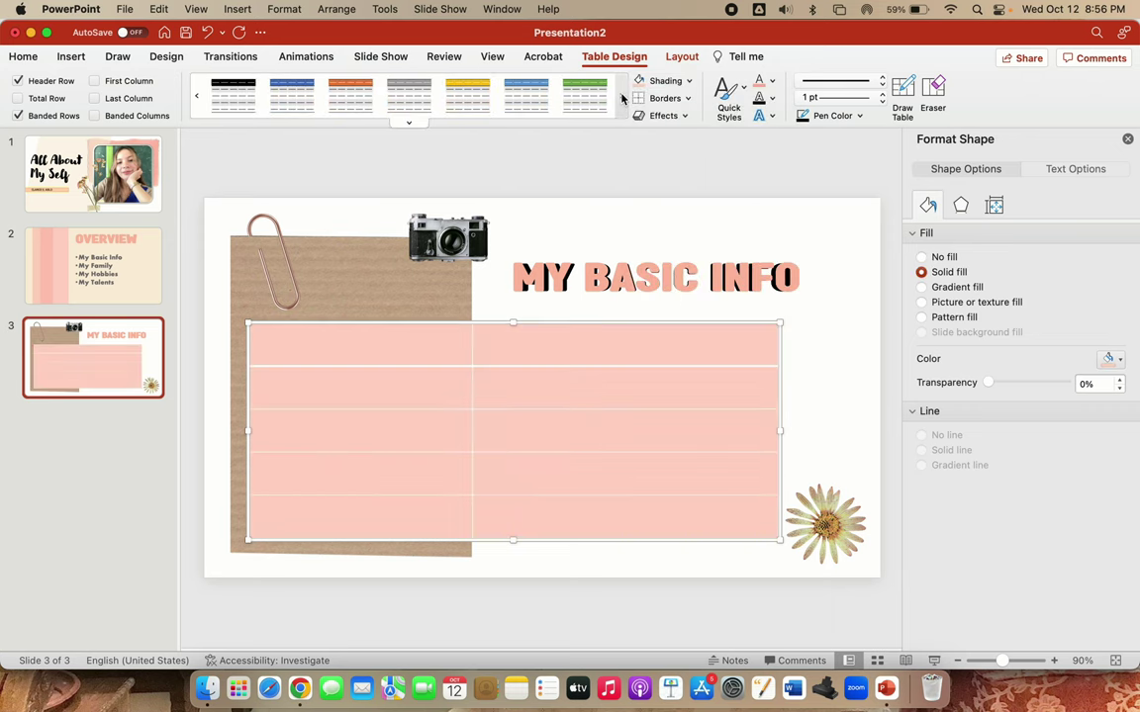
left_click(368, 100)
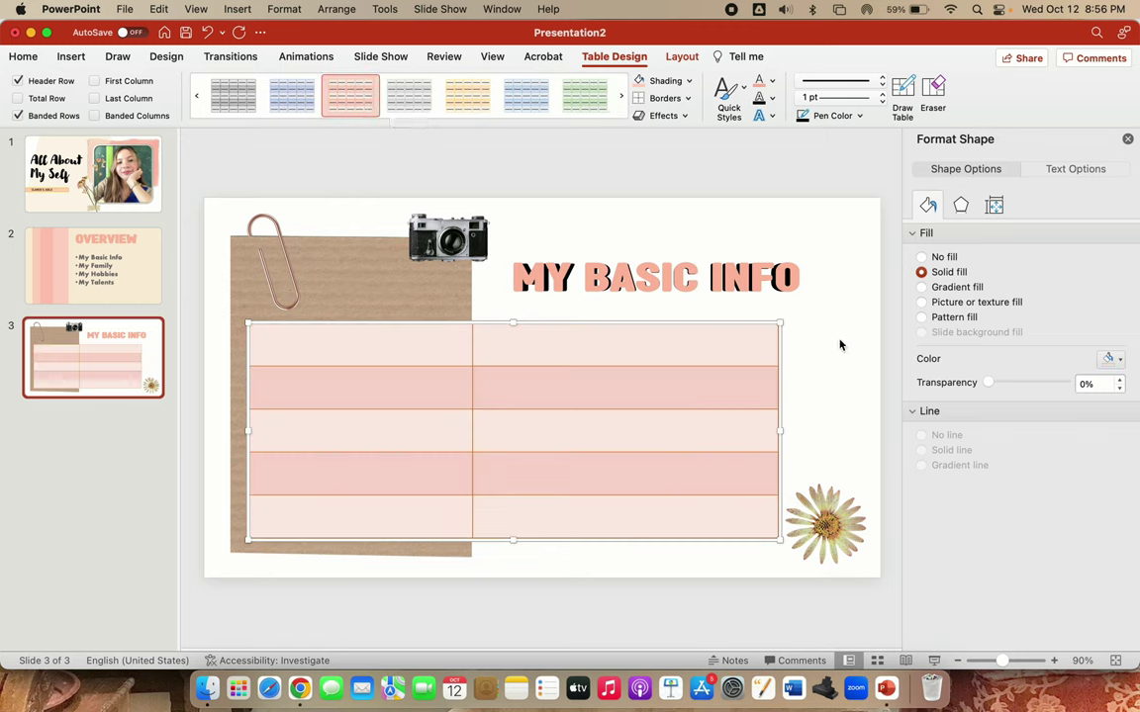
left_click(829, 278)
left_click(803, 190)
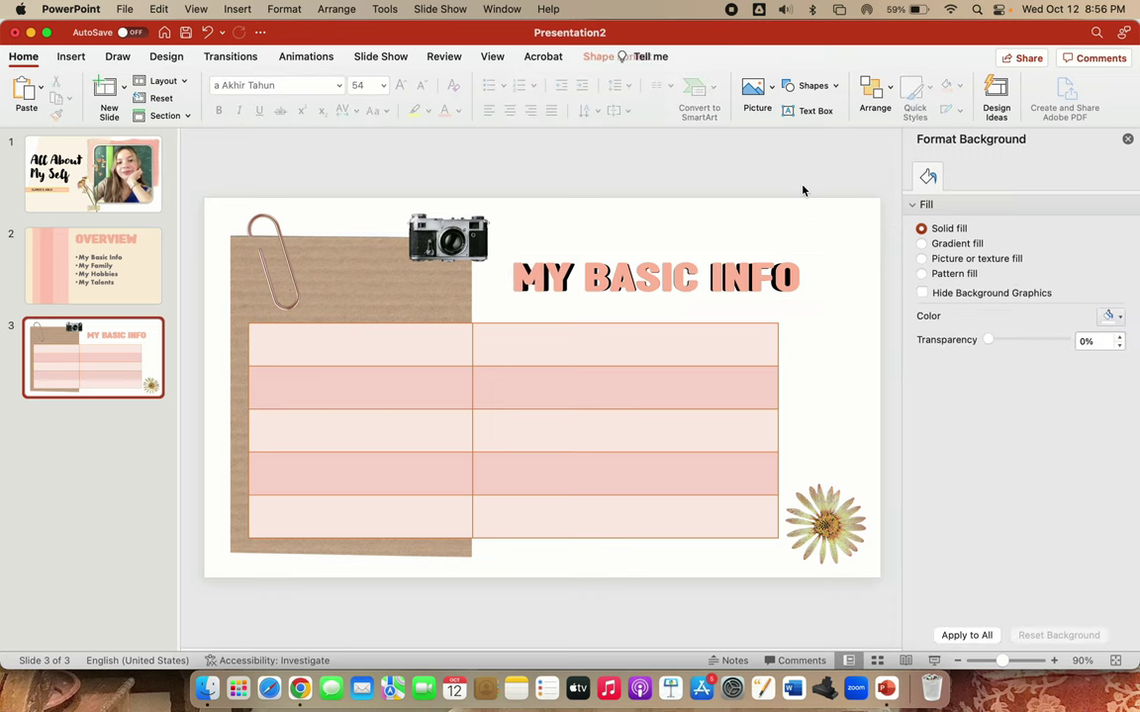
left_click(300, 351)
type("Name:")
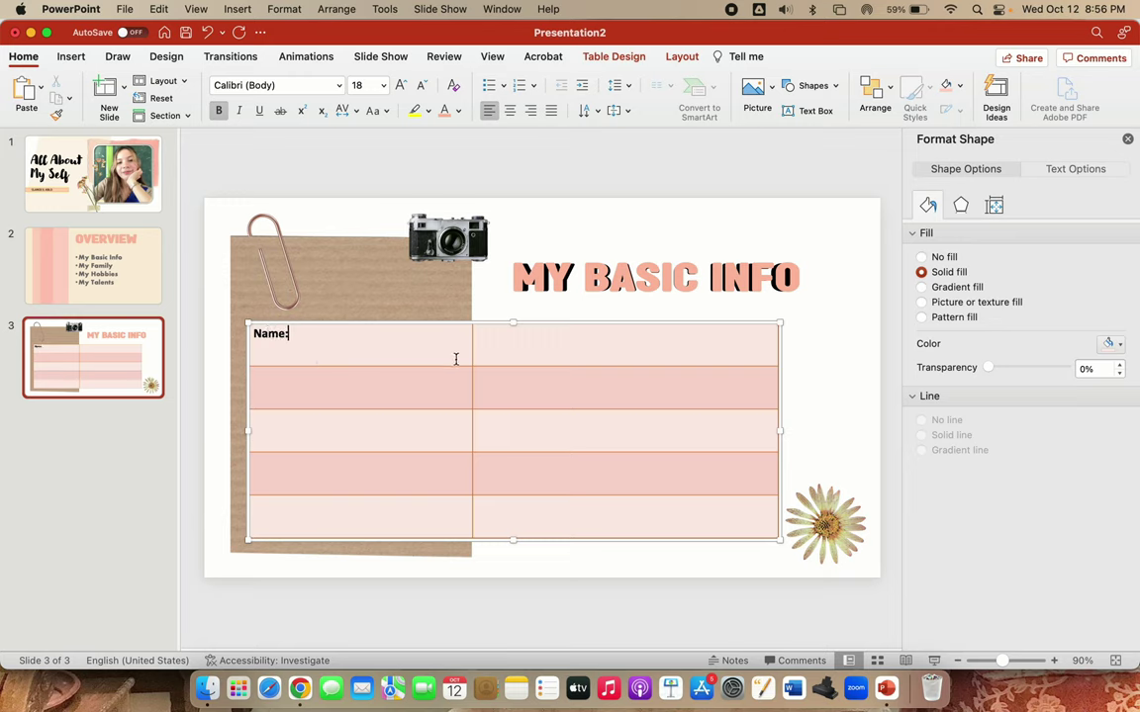
Type Birthdate and Age:, Address:, Contact No.: and Motto: into left-column rows two to five
left_click(420, 388)
type("thd")
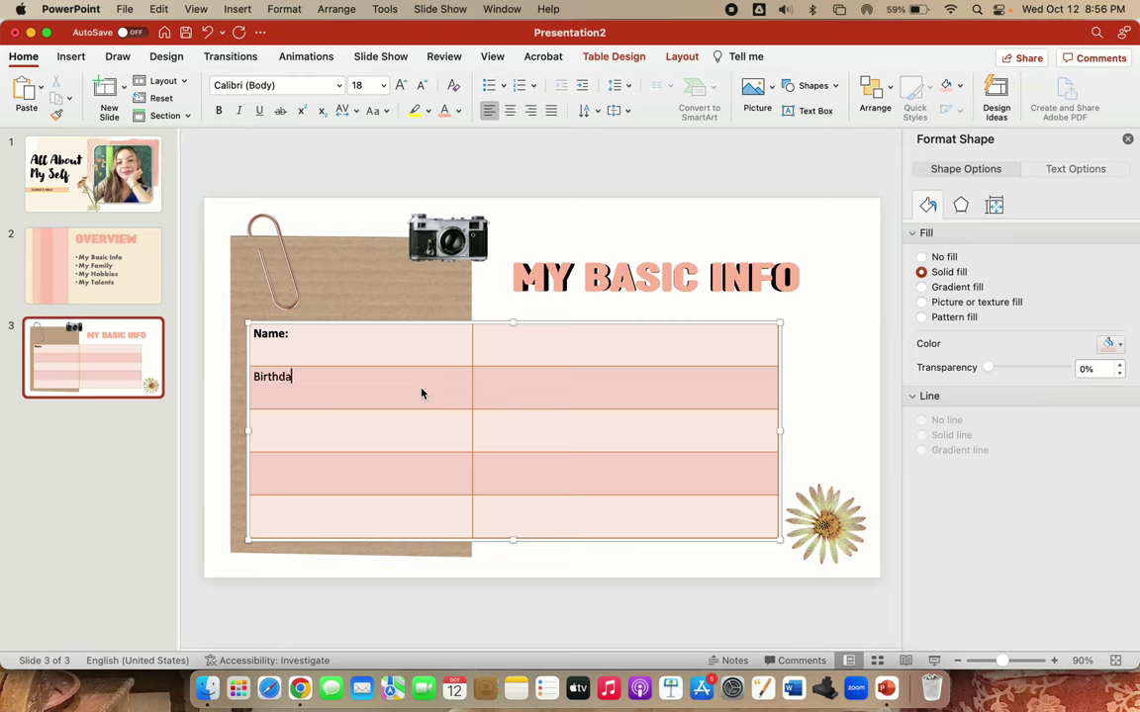
type("ate:")
left_click(356, 426)
type("Add")
type("ress:")
left_click(328, 471)
type("and Age:")
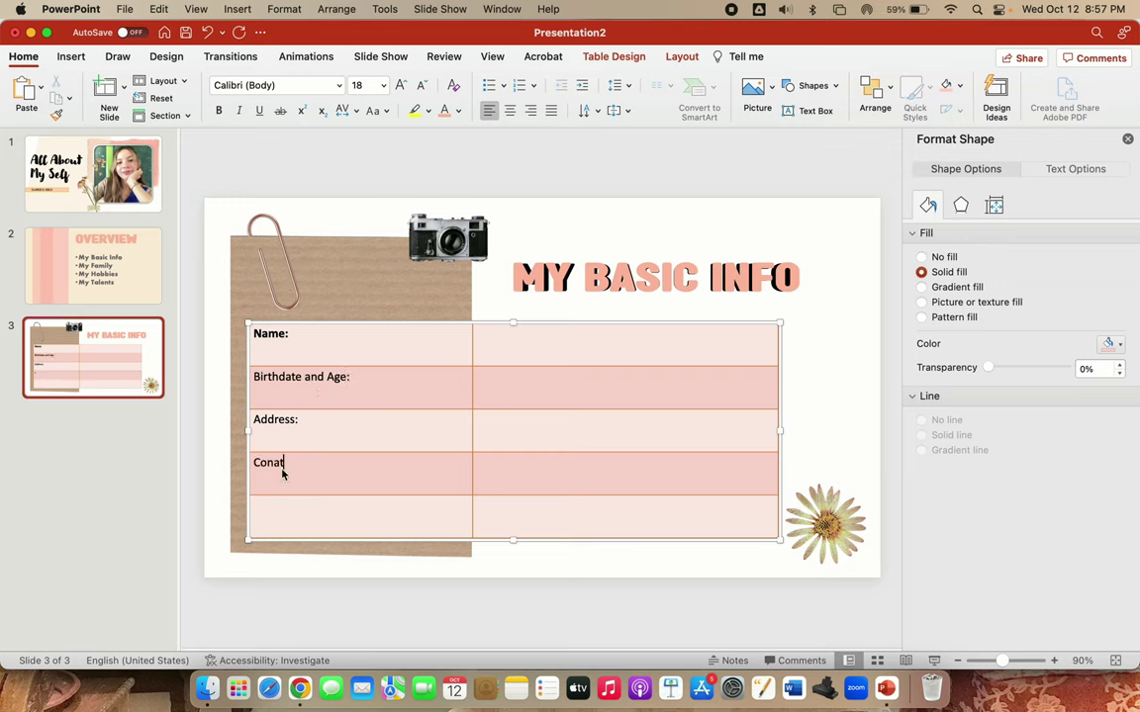
key("BackSpace")
key("BackSpace")
type("tact N")
left_click(283, 531)
type("Motto")
type(":")
Make the label column bold a Akhir Tahun, a size larger, centred vertically in cells
left_click_drag(295, 333, 362, 506)
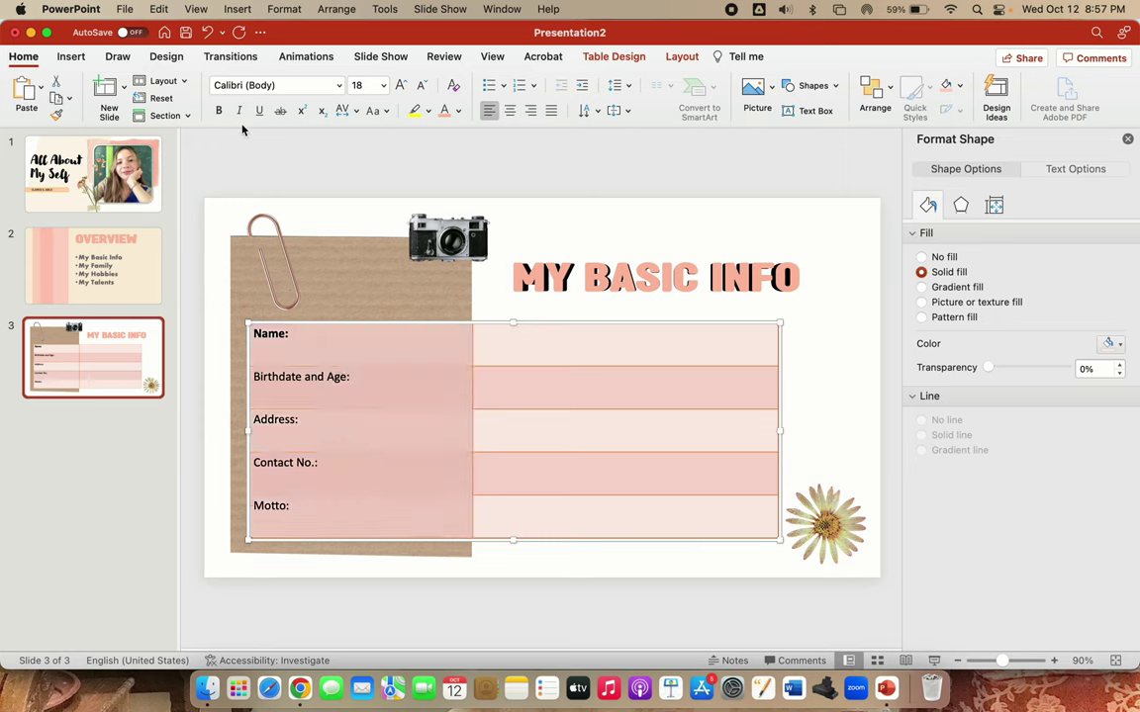
left_click(339, 86)
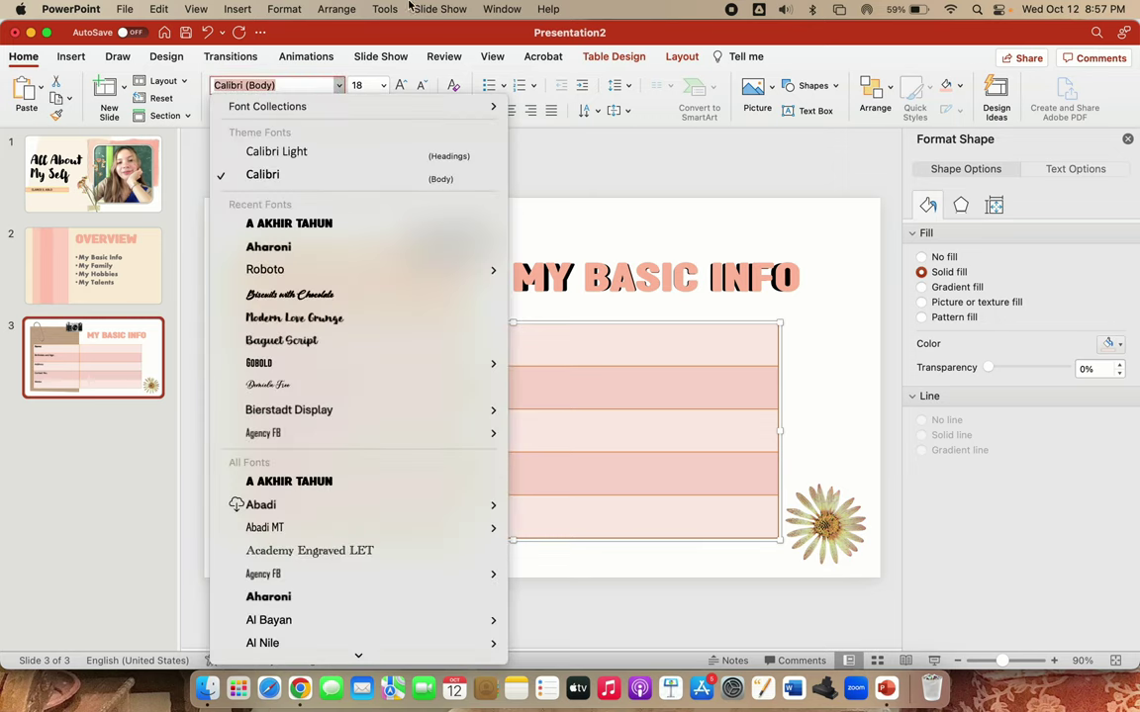
mouse_move(297, 363)
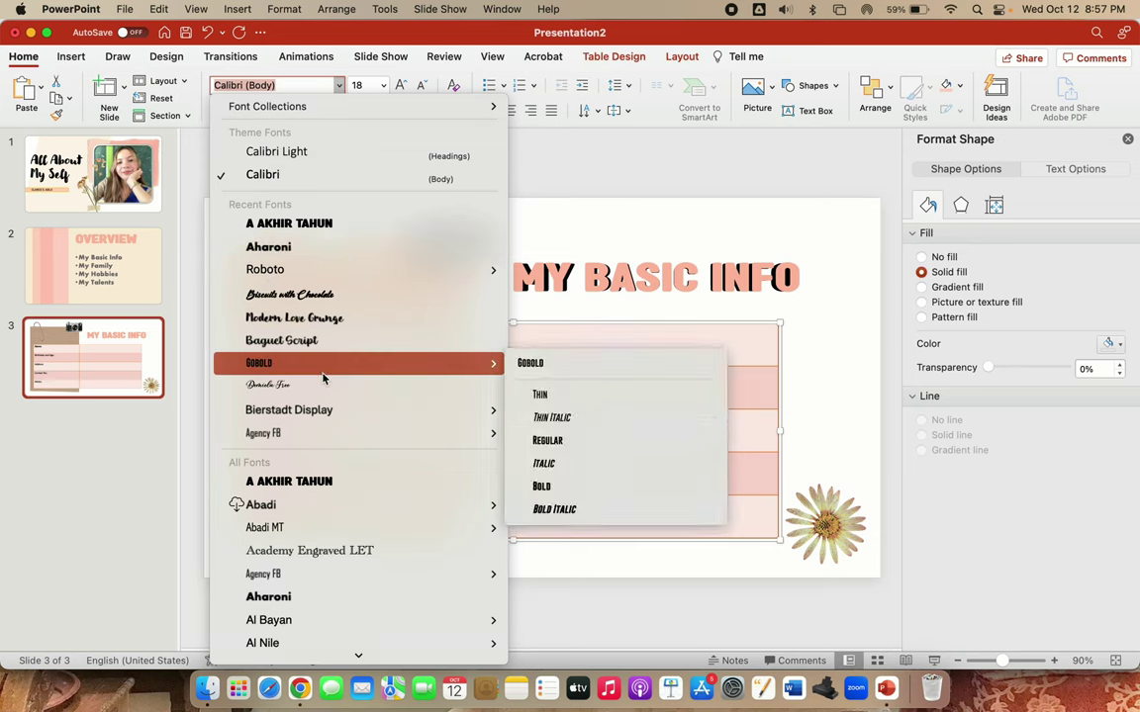
left_click(326, 481)
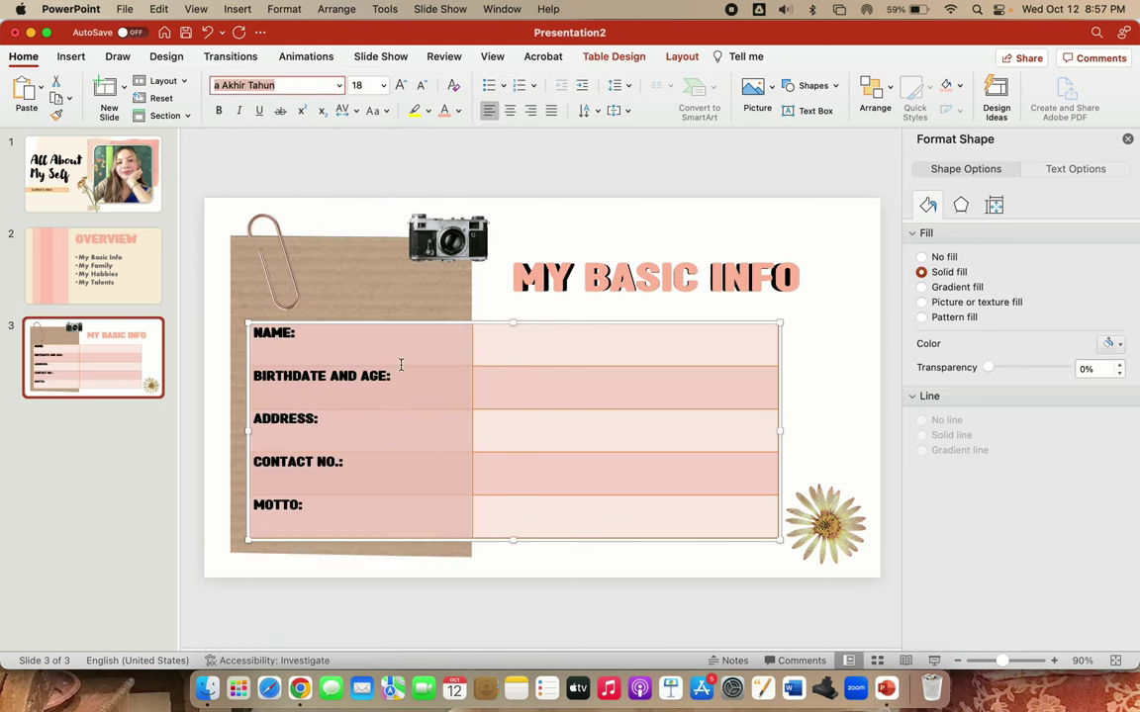
left_click(220, 111)
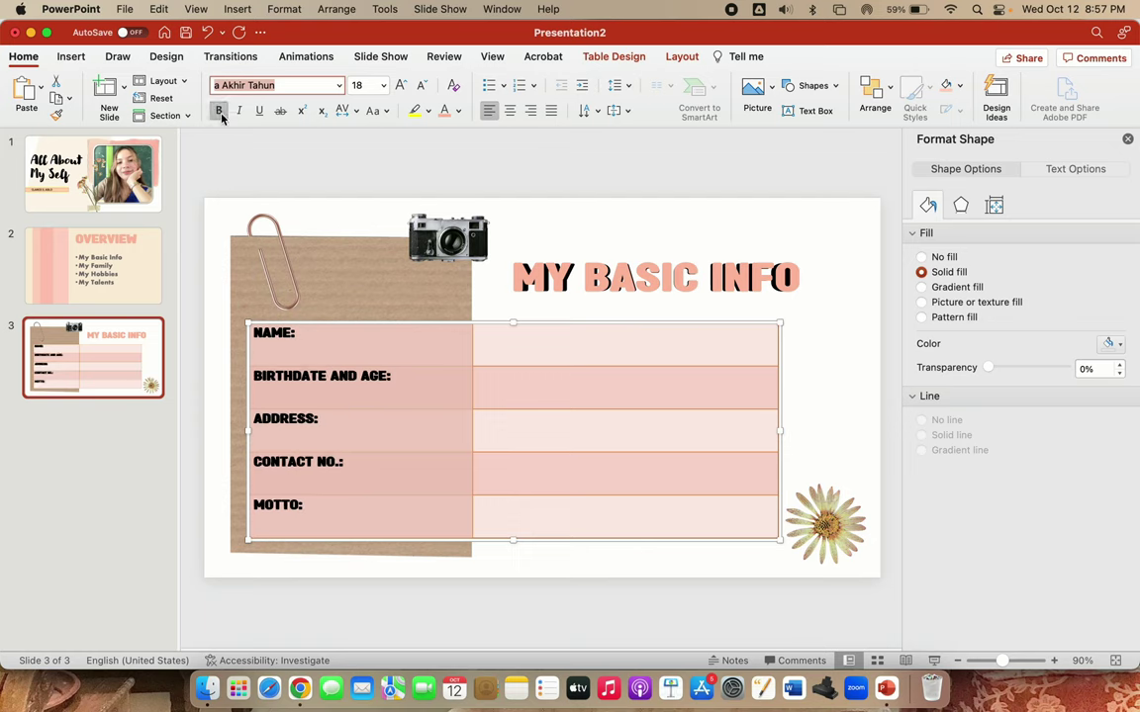
left_click(402, 86)
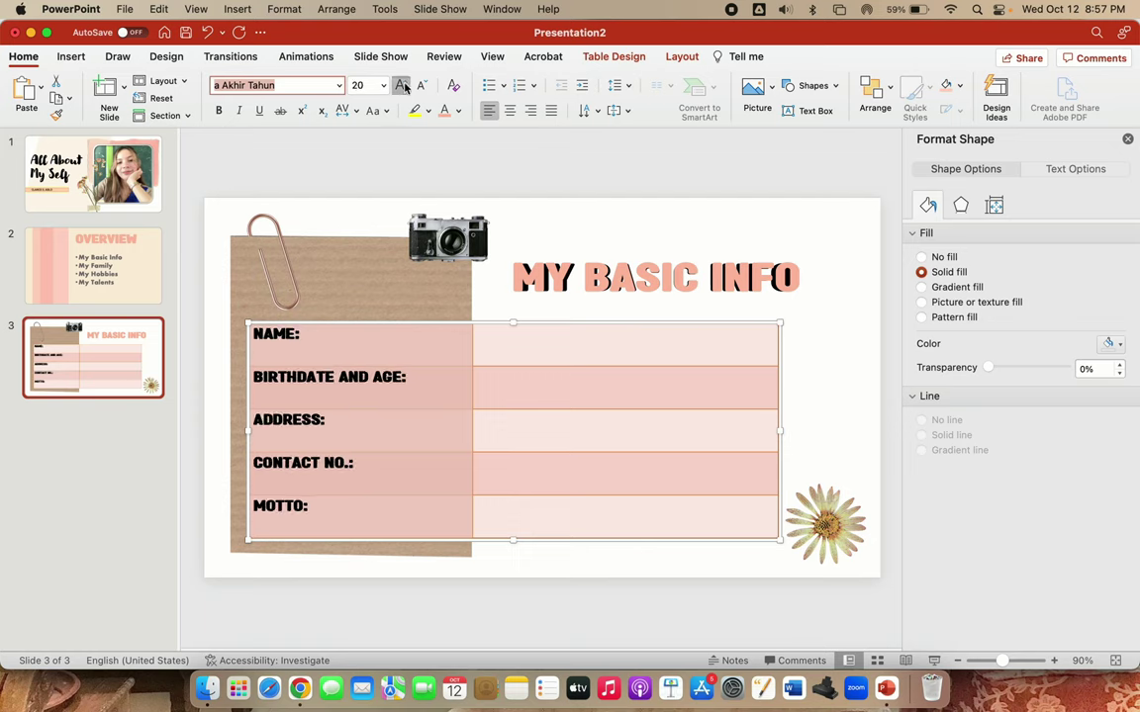
left_click(402, 86)
left_click(682, 58)
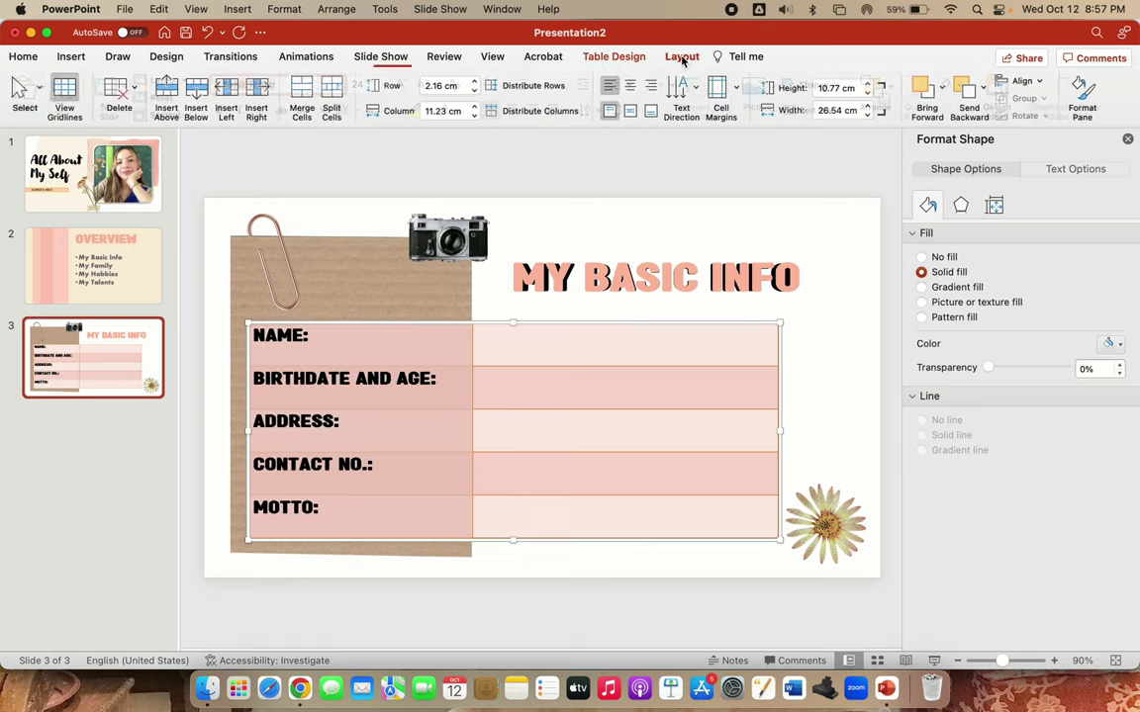
left_click(632, 112)
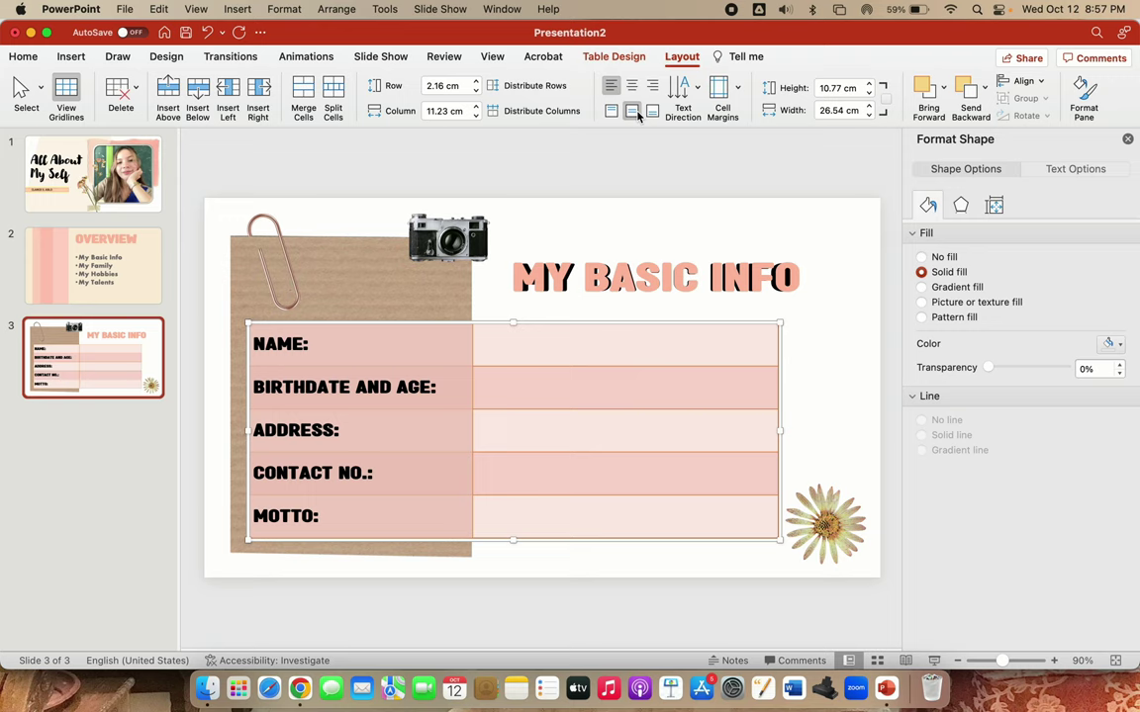
Raise the labels to 28 pt, and undo a trial white font colour to keep black
left_click(28, 58)
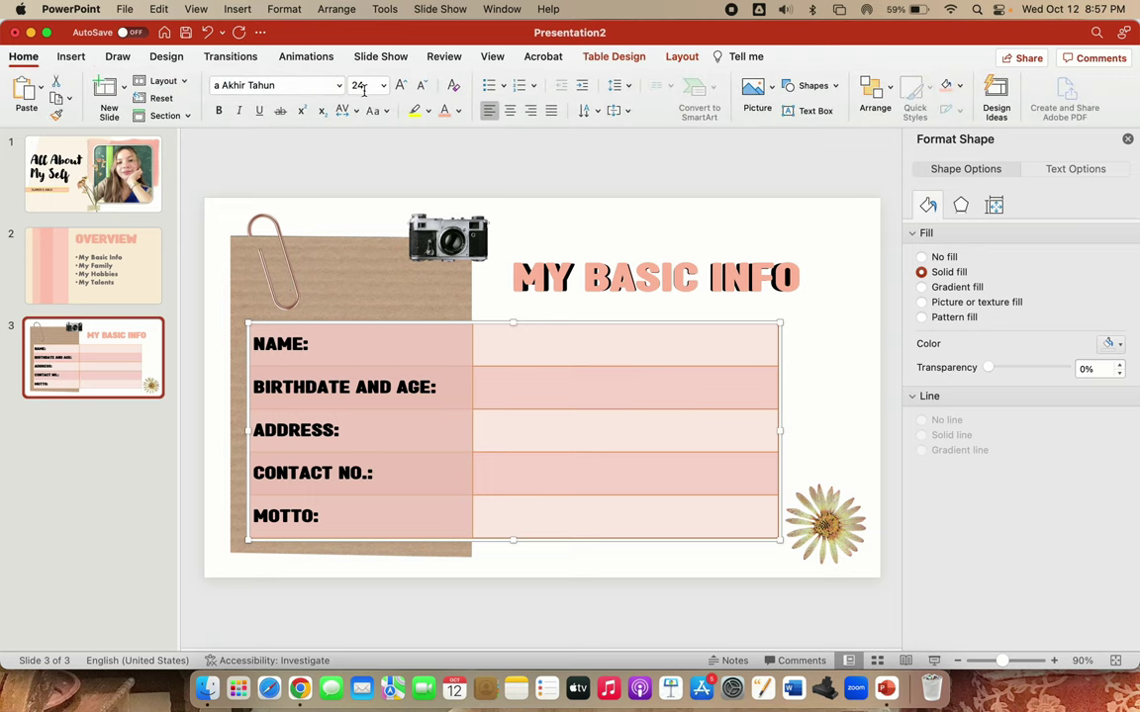
left_click(400, 85)
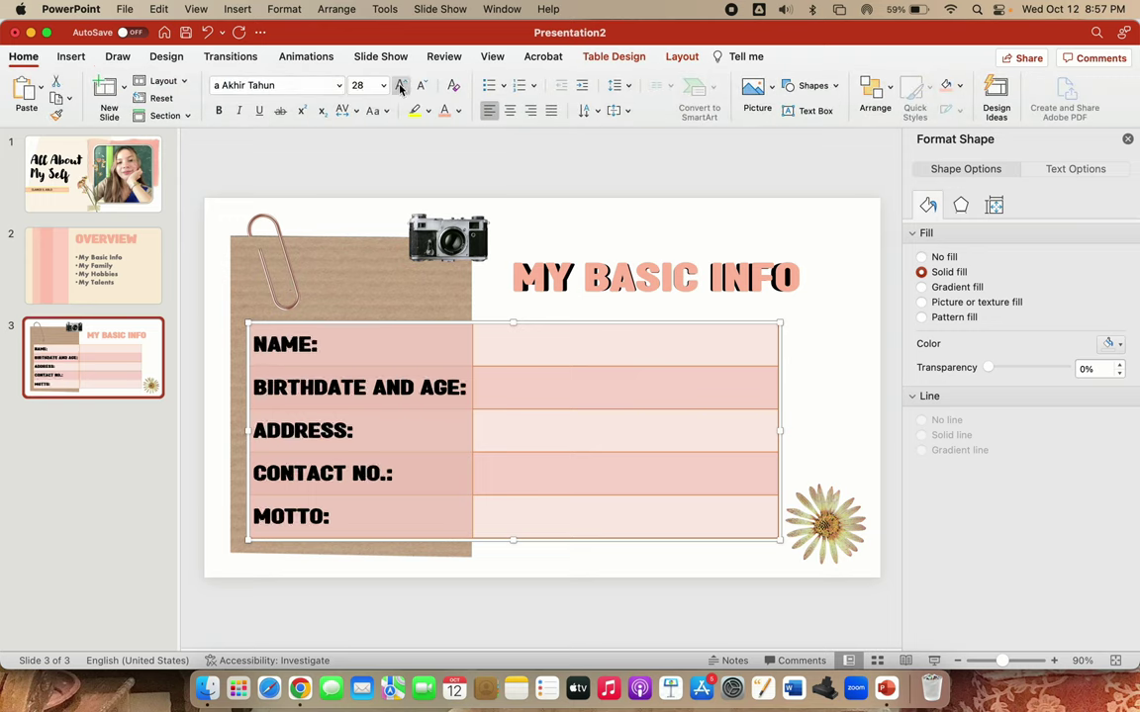
left_click(458, 111)
left_click(447, 148)
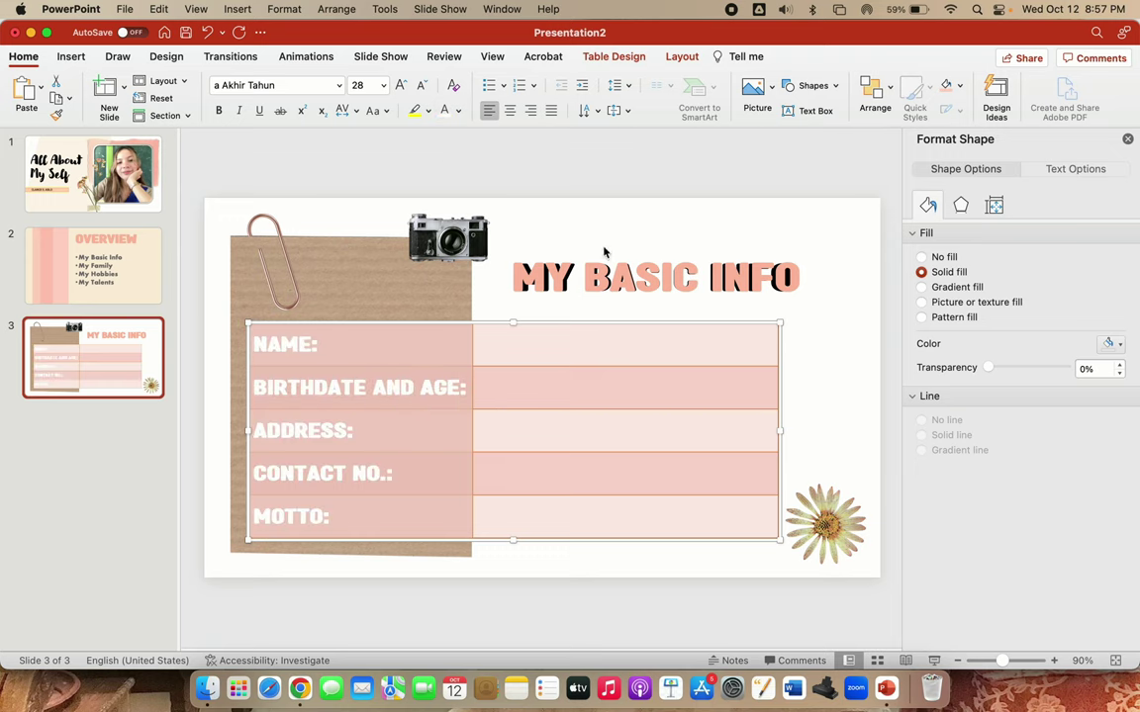
left_click(833, 339)
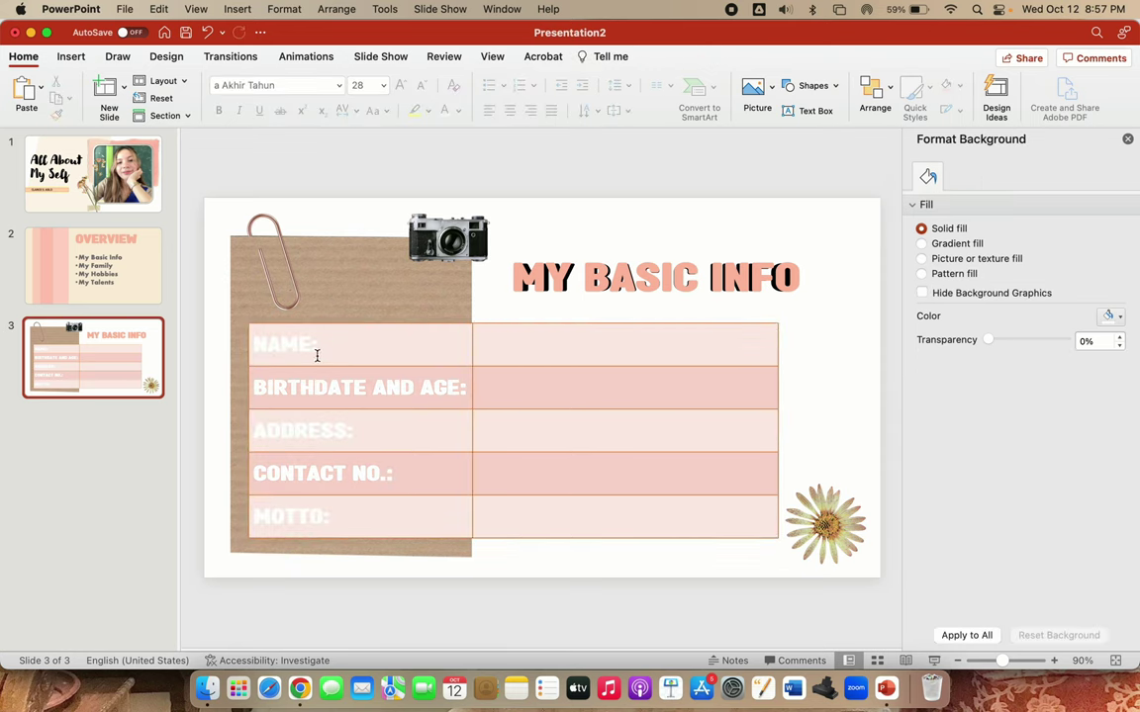
key("super+z")
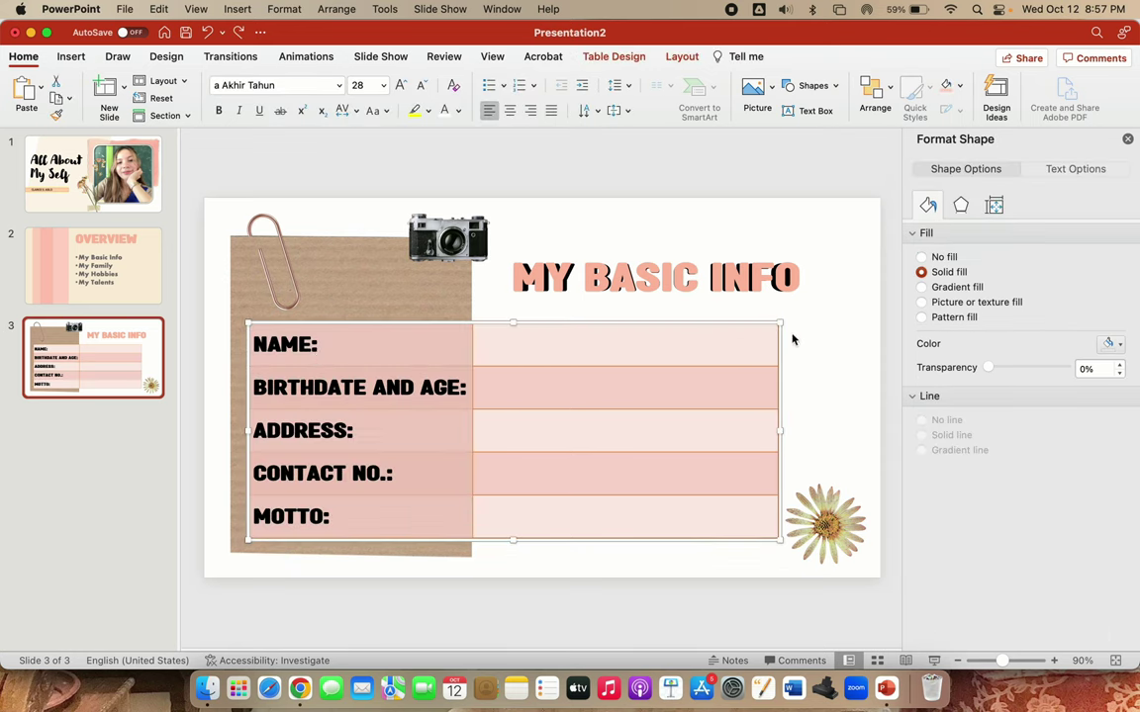
Enter the person's full name and birthdate in the right column's first two cells
left_click(792, 339)
left_click(479, 341)
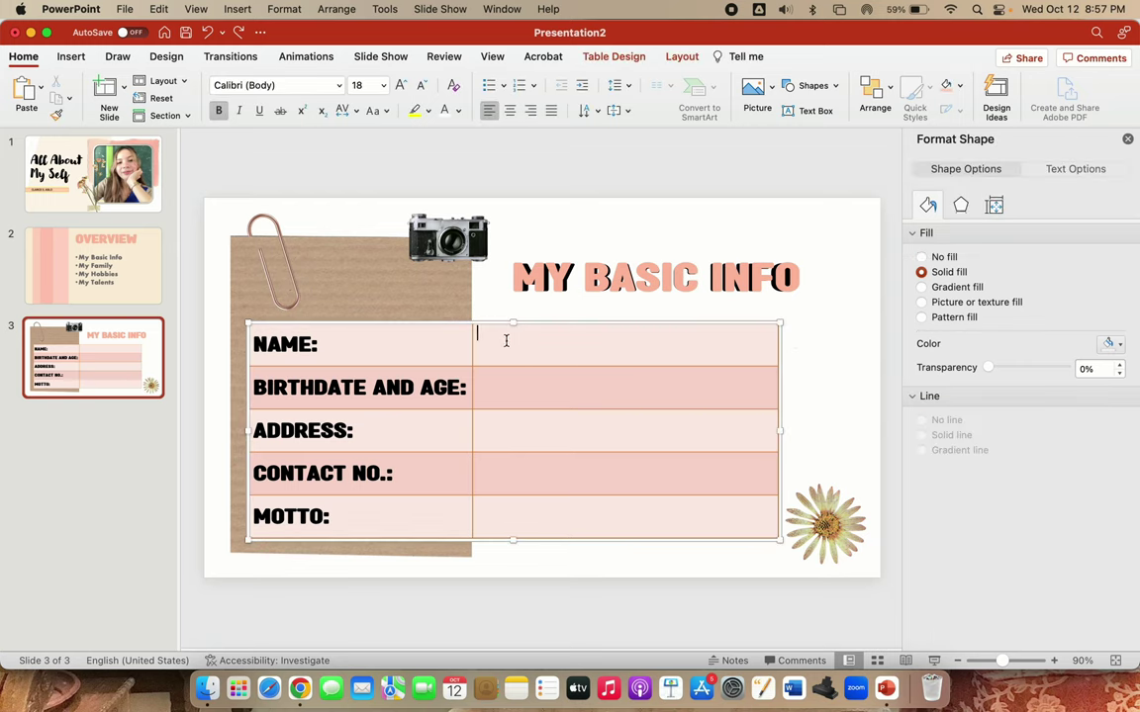
type("q")
key("BackSpace")
key("BackSpace")
type("s")
key("BackSpace")
type("S")
type("d")
key("BackSpace")
key("BackSpace")
key("BackSpace")
type("ilo")
key("Down")
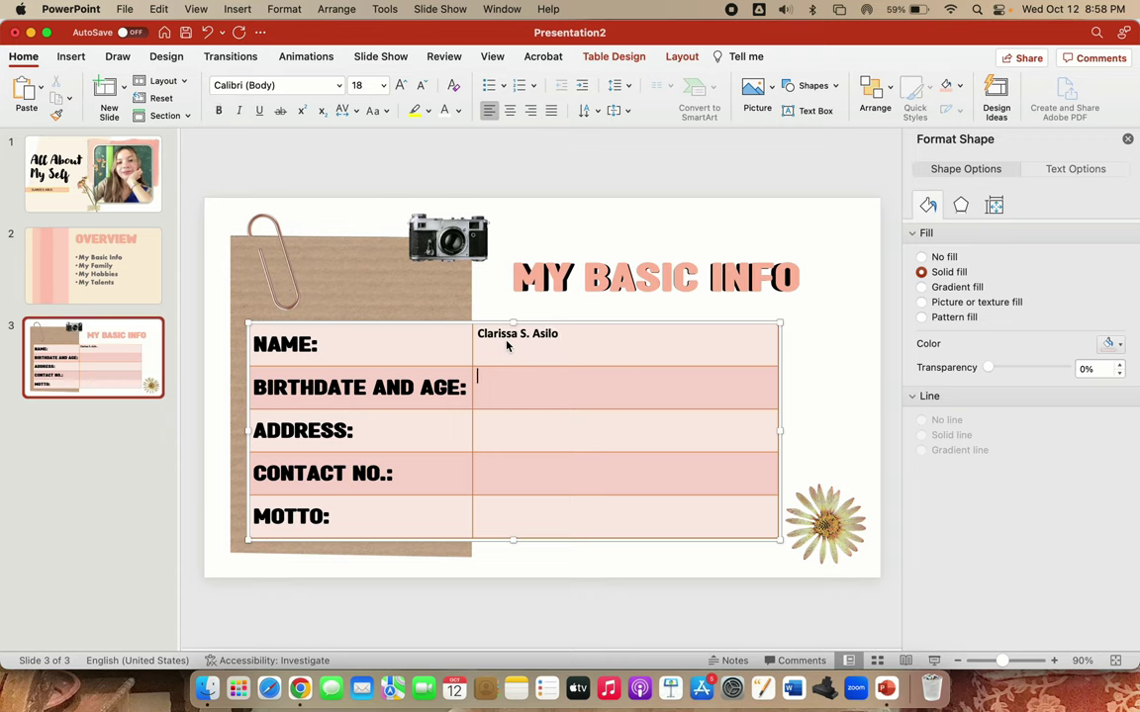
type("January")
type(" 23, 1997")
Fill in the postal address, contact number and motto 'God is good all the time.'
key("Down")
type("Guinacot,")
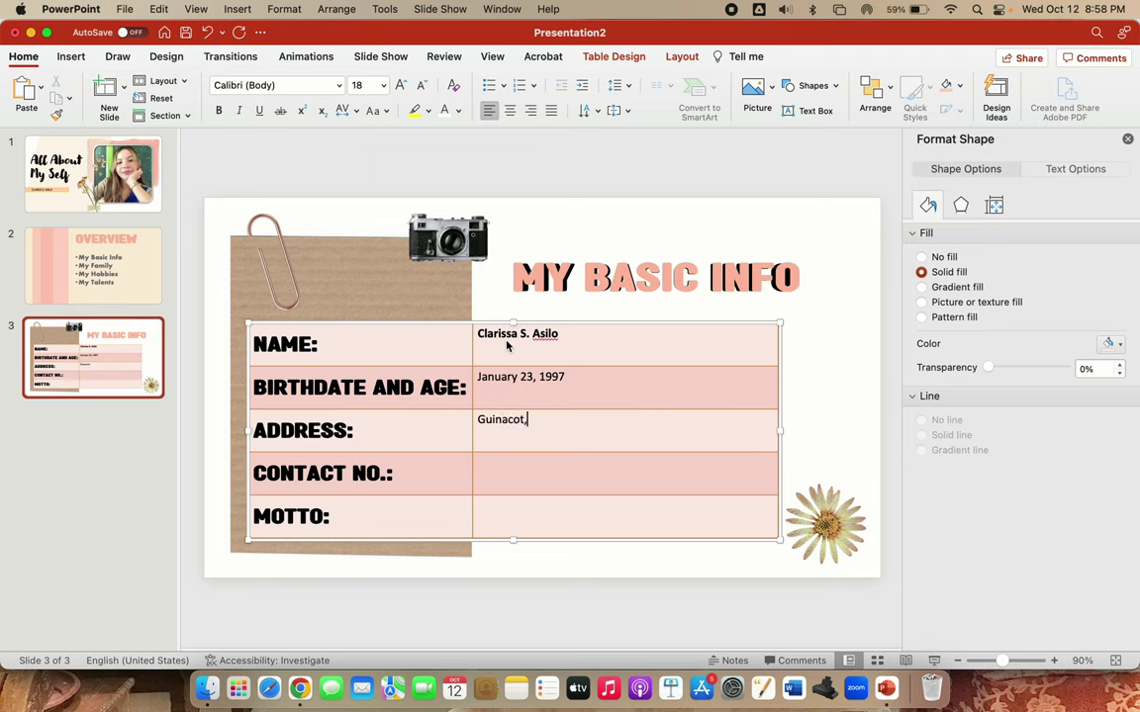
type(" Gin")
key("BackSpace")
key("BackSpace")
type("uindu")
type("lman, B")
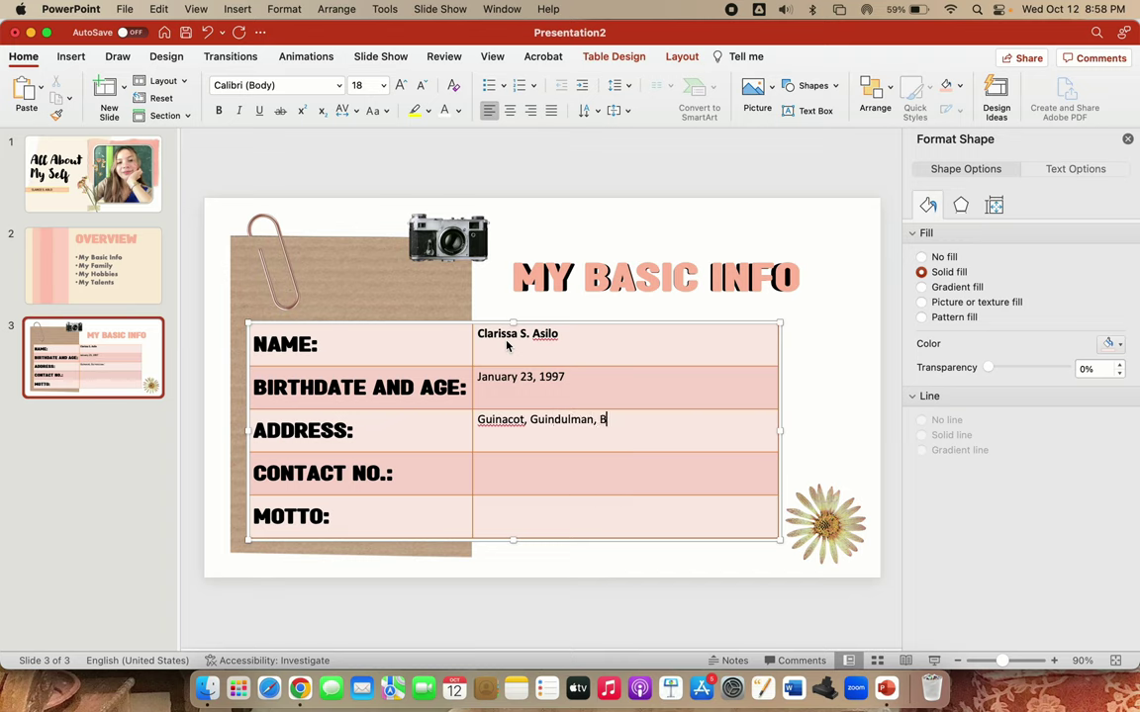
type("ohol")
left_click(524, 468)
type("53652")
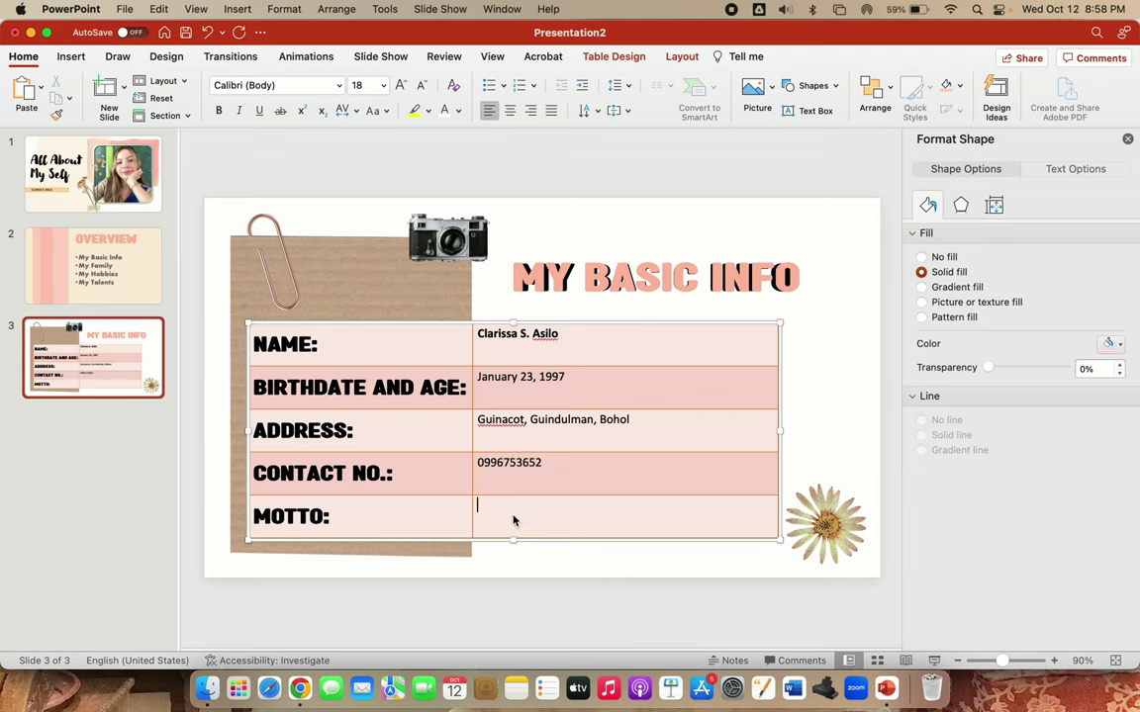
type("\"Go")
type(" good all the t")
type("ime.”")
left_click_drag(476, 330, 567, 530)
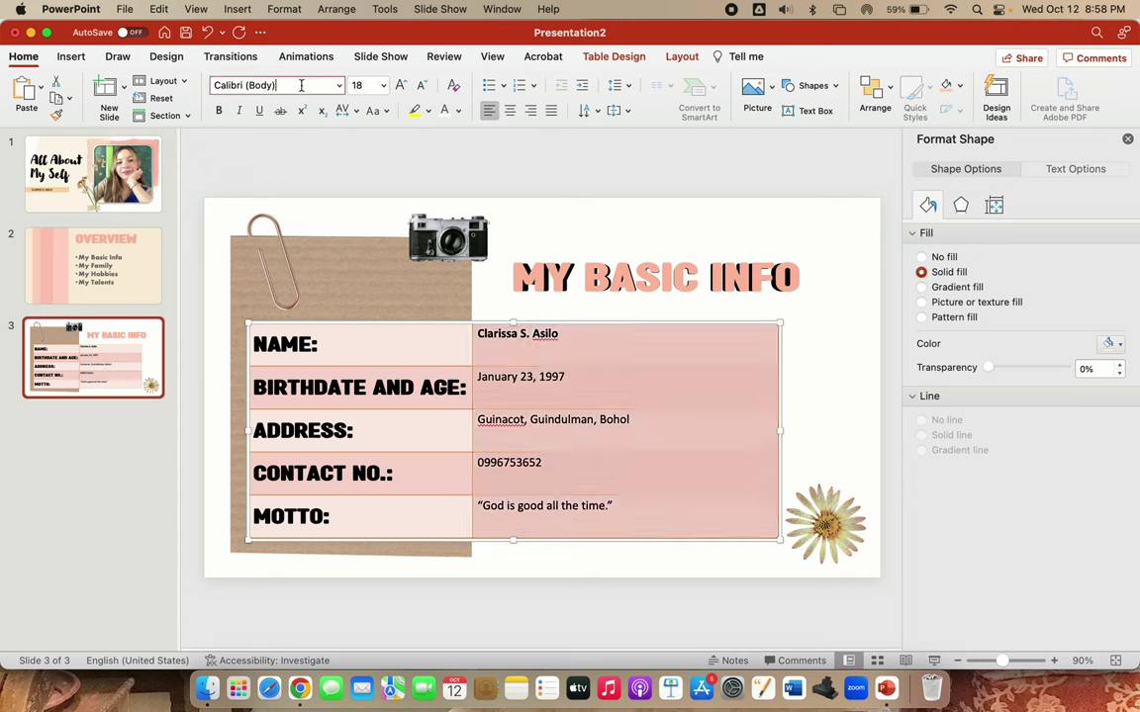
Set the answer column to Baguet Script 32 pt, centred vertically in its cells
left_click(339, 85)
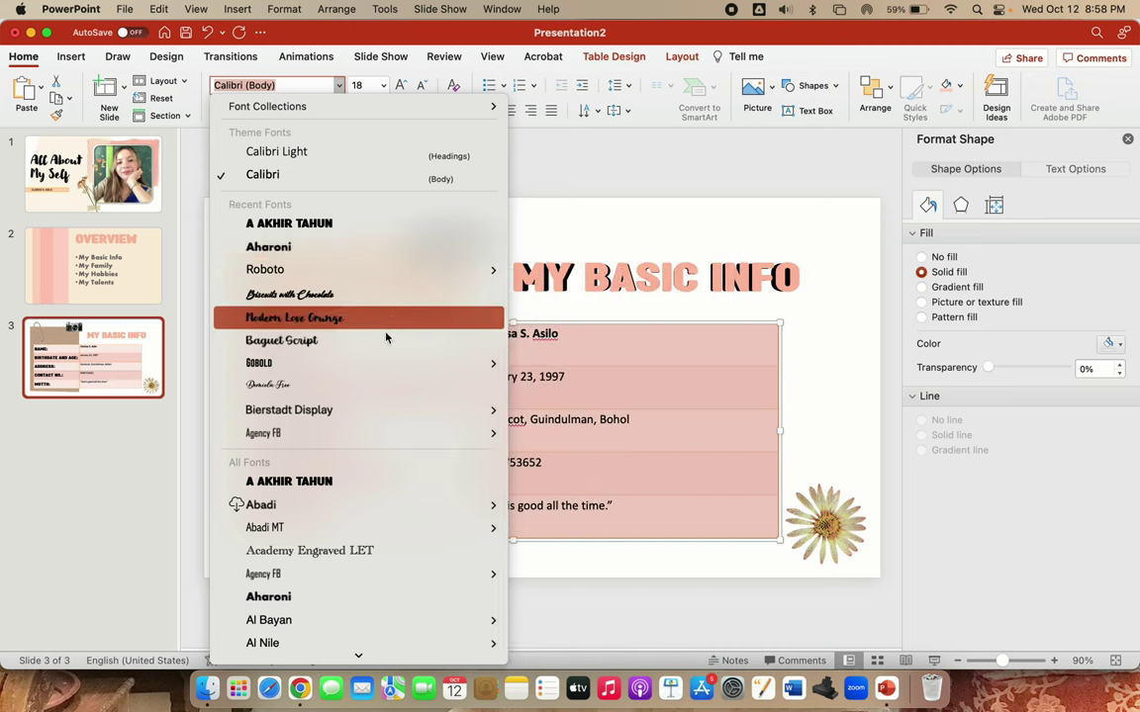
left_click(382, 342)
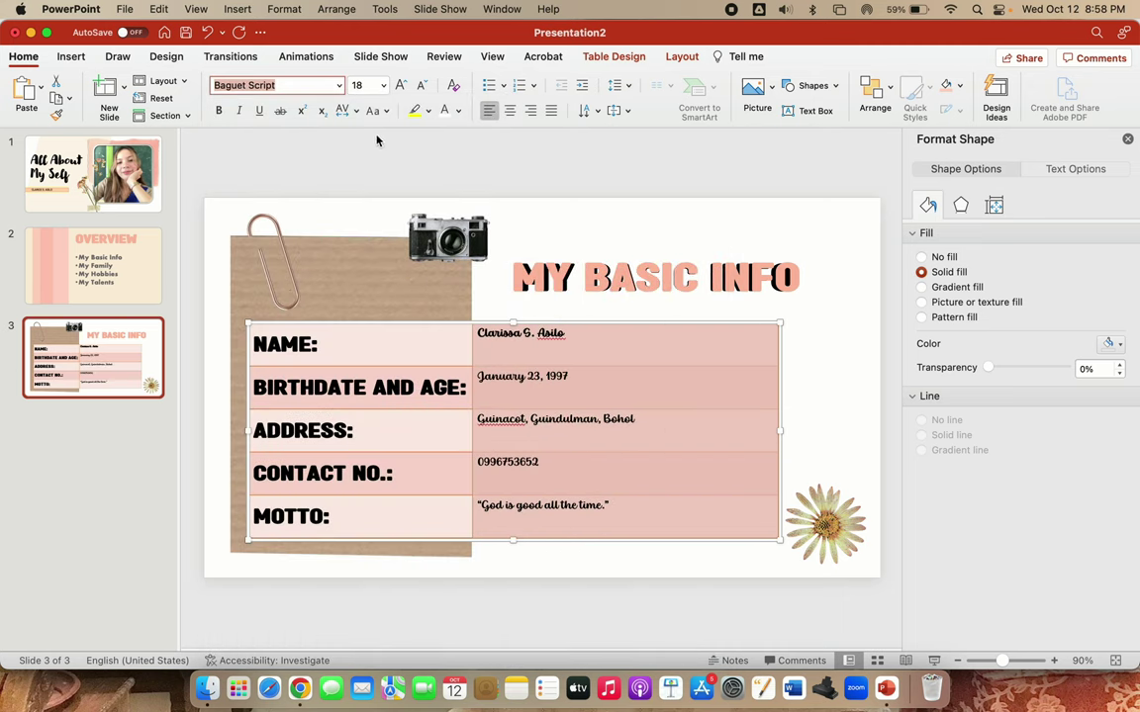
left_click(400, 86)
left_click(400, 86)
left_click(400, 87)
left_click(400, 86)
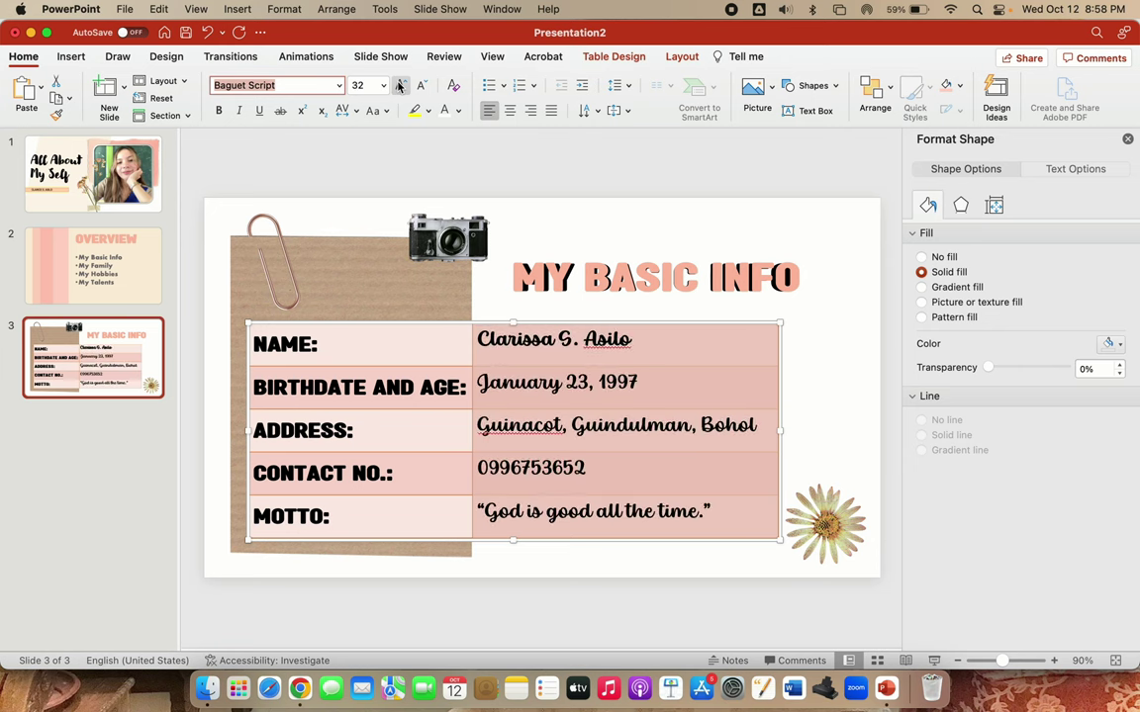
left_click(681, 56)
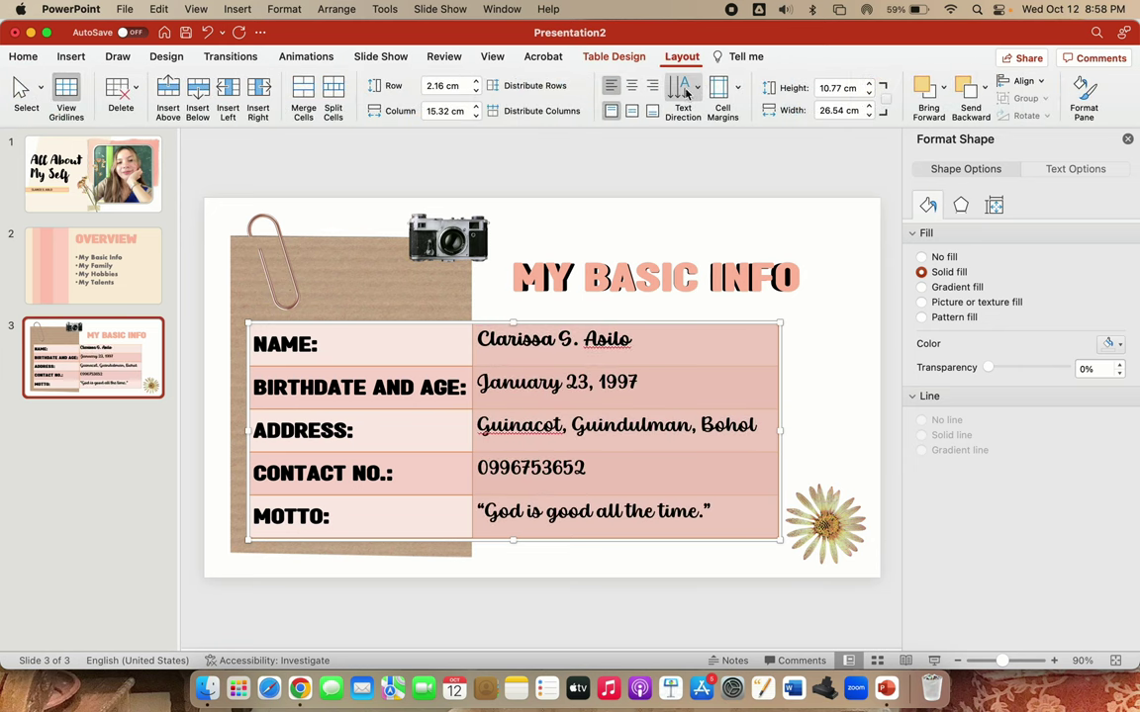
left_click(633, 112)
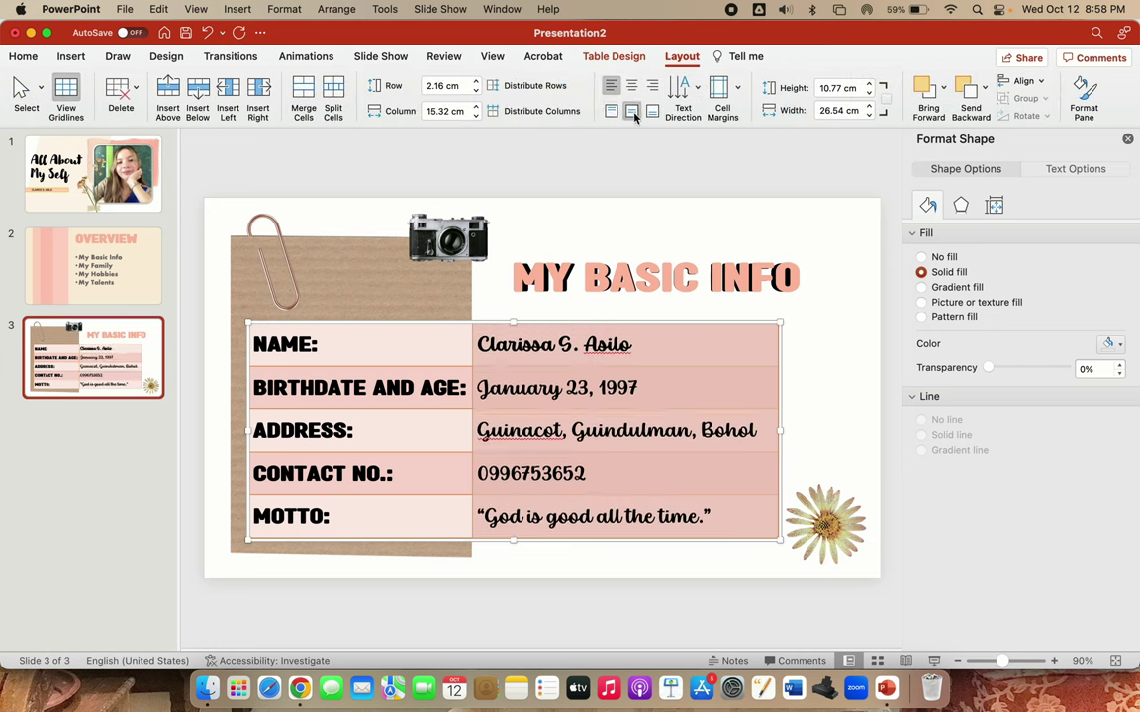
left_click(827, 420)
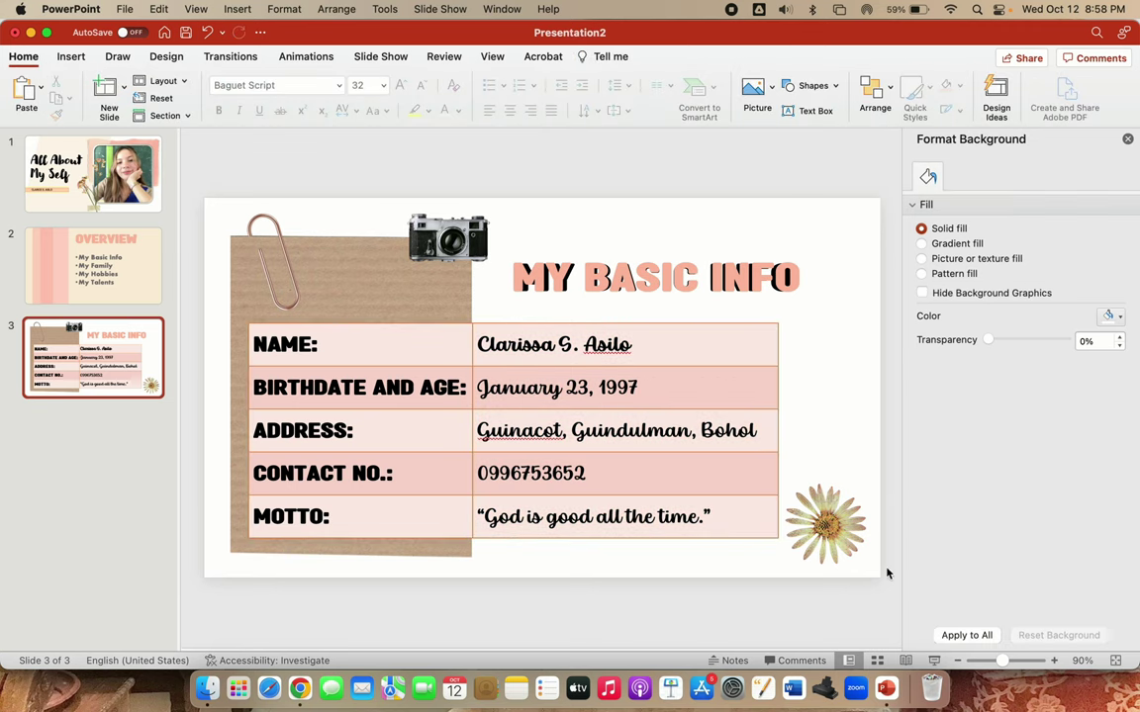
Enlarge the daisy and bring it to the front, above the table
left_click(825, 523)
mouse_move(786, 469)
left_mouse_down()
mouse_move(753, 465)
mouse_move(753, 453)
left_mouse_up()
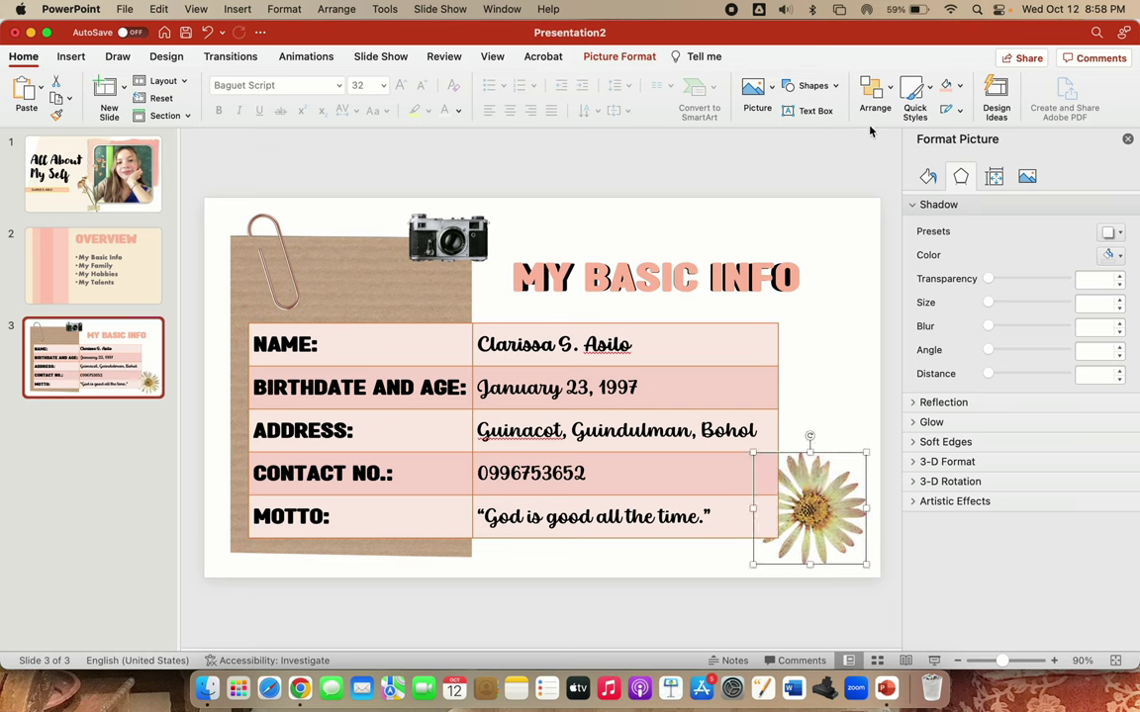
left_click(875, 91)
left_click(901, 225)
left_click(875, 88)
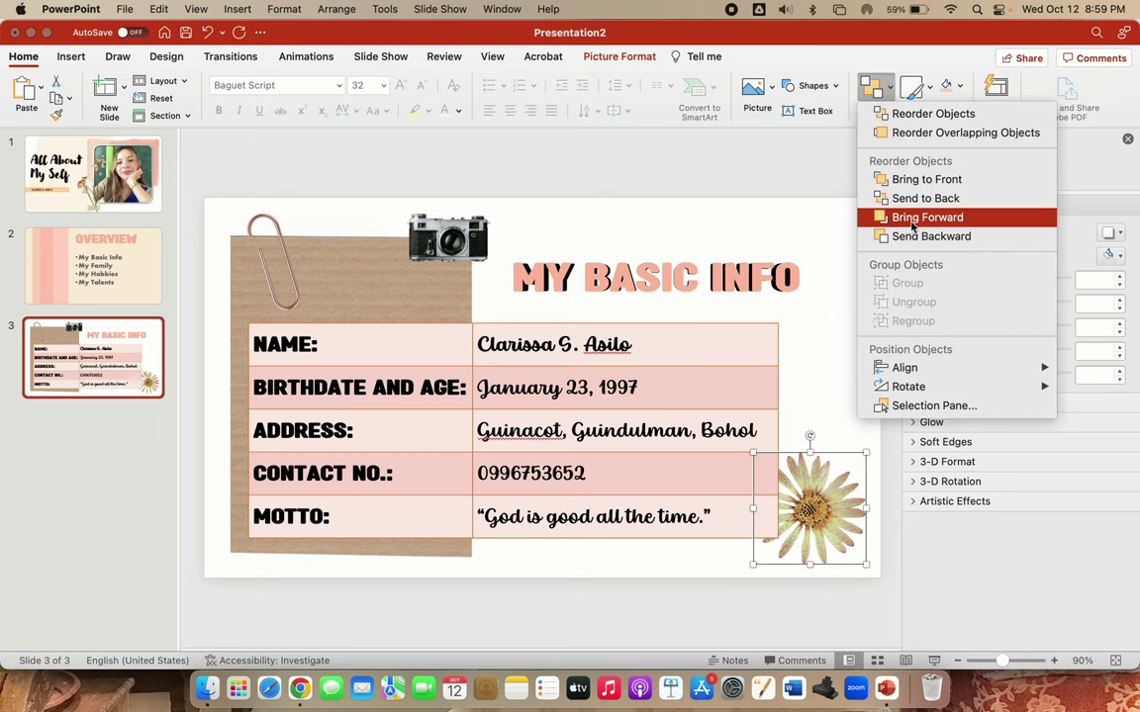
left_click(913, 182)
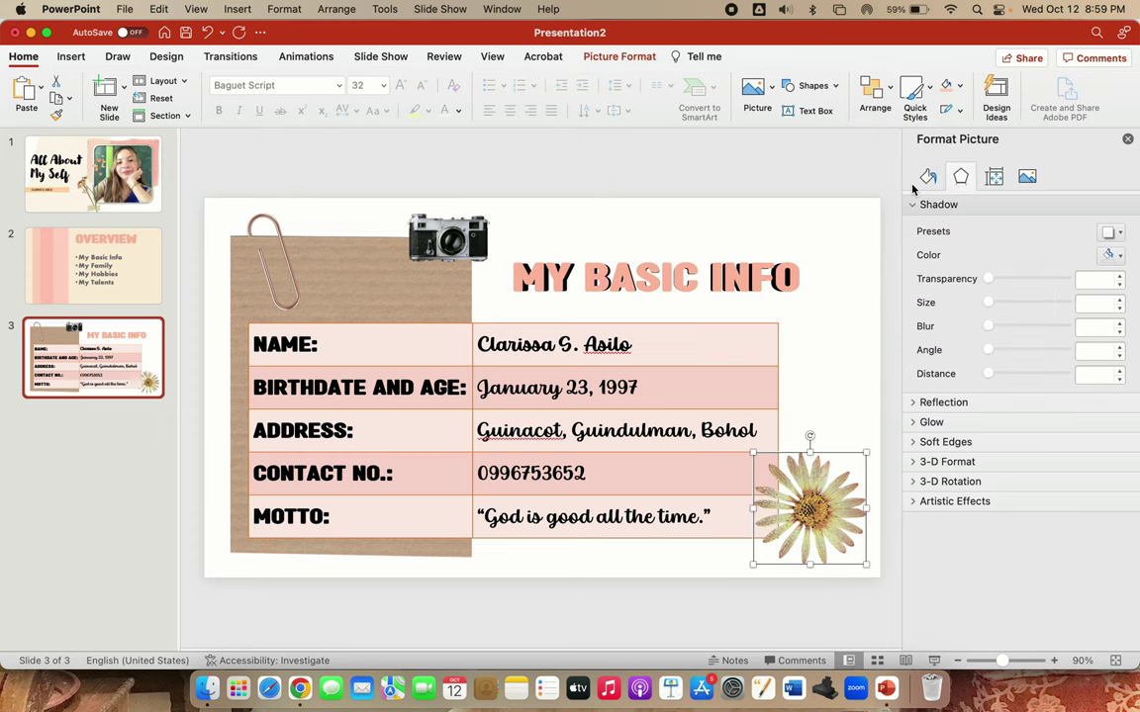
left_click(834, 363)
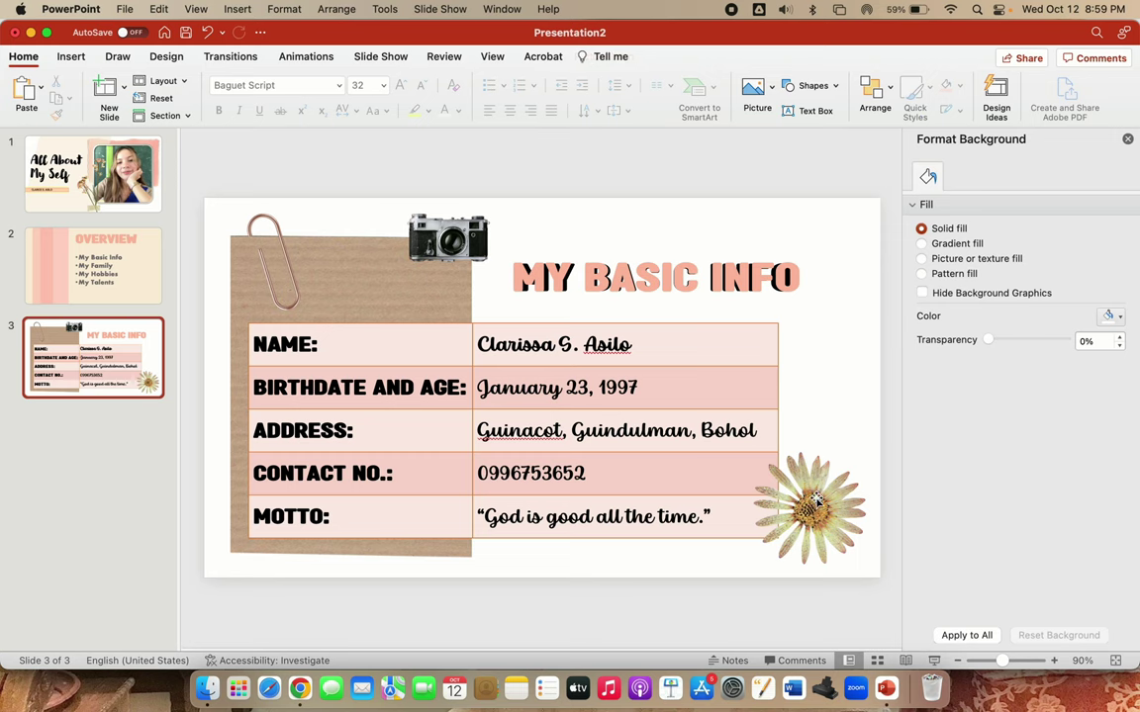
Grow the daisy to about 6.55 cm and tuck it over the table's lower-right corner
left_click(758, 458)
left_click_drag(753, 453, 738, 437)
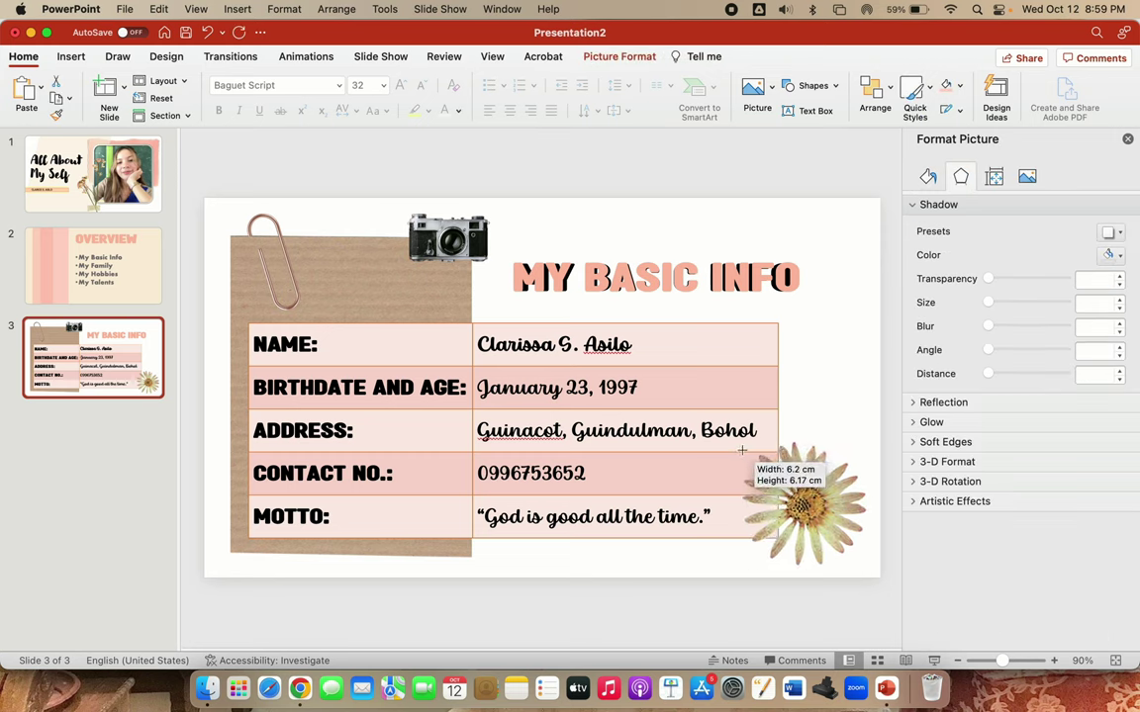
left_click_drag(849, 517, 834, 525)
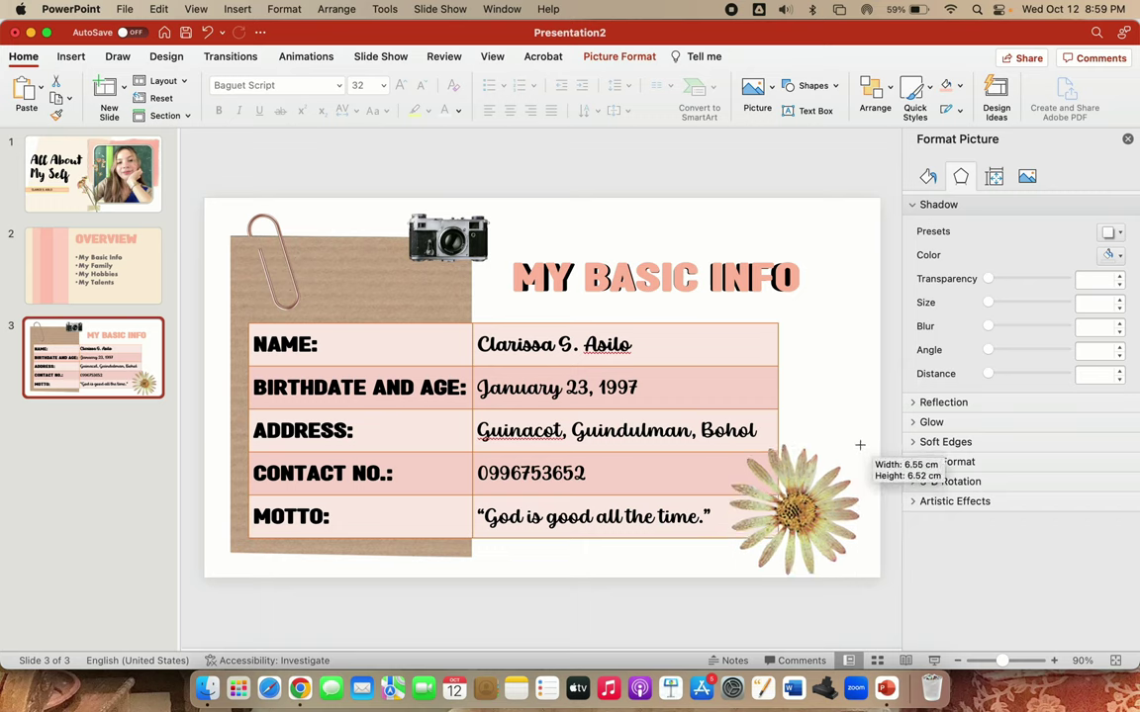
mouse_move(853, 453)
left_mouse_down()
mouse_move(862, 431)
mouse_move(844, 483)
left_mouse_up()
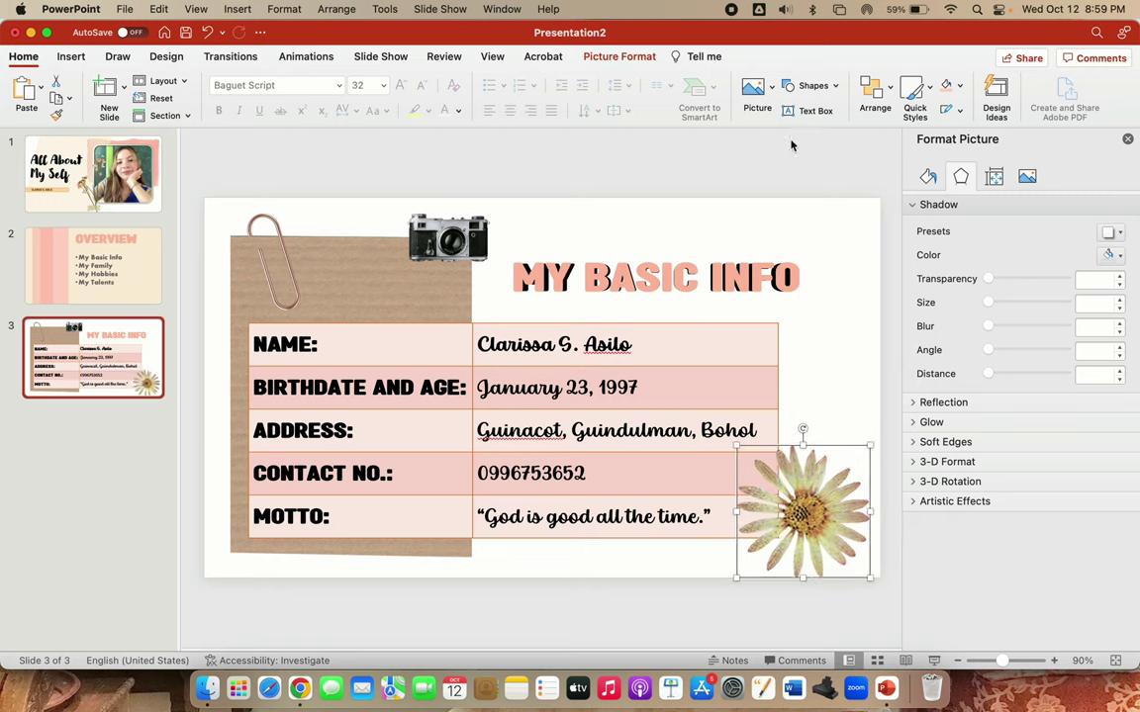
left_click(76, 463)
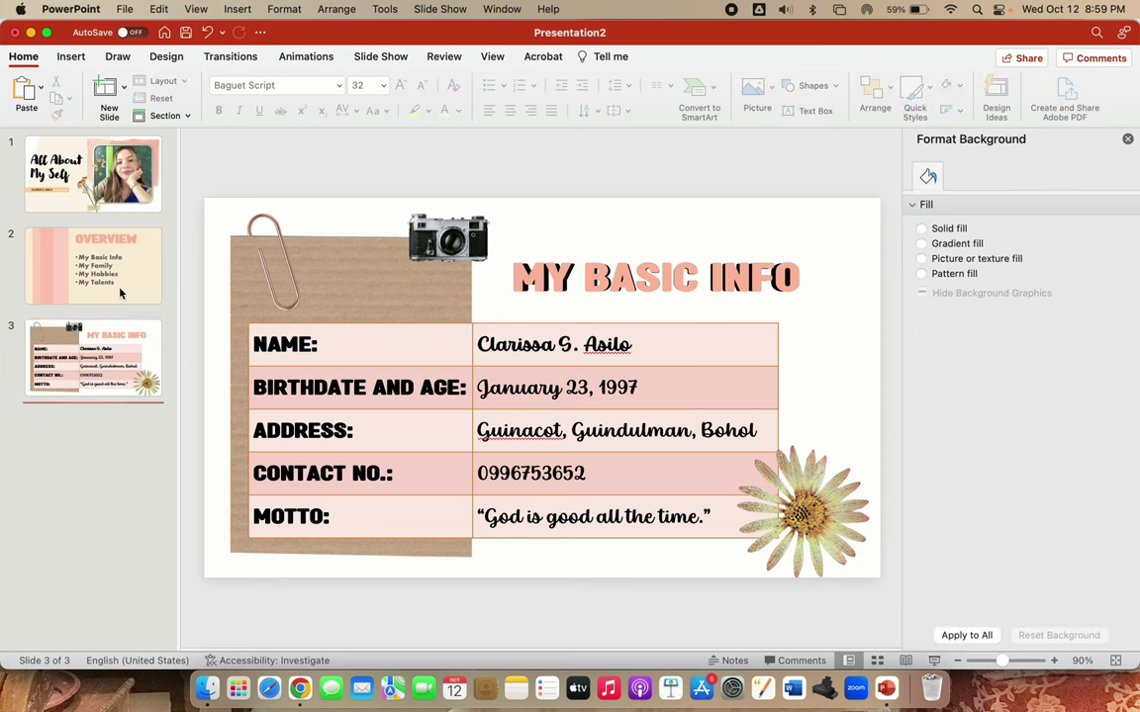
Hyperlink the Overview slide's 'My Basic Info' bullet to slide 3 in this document
left_click(94, 235)
left_click(493, 335)
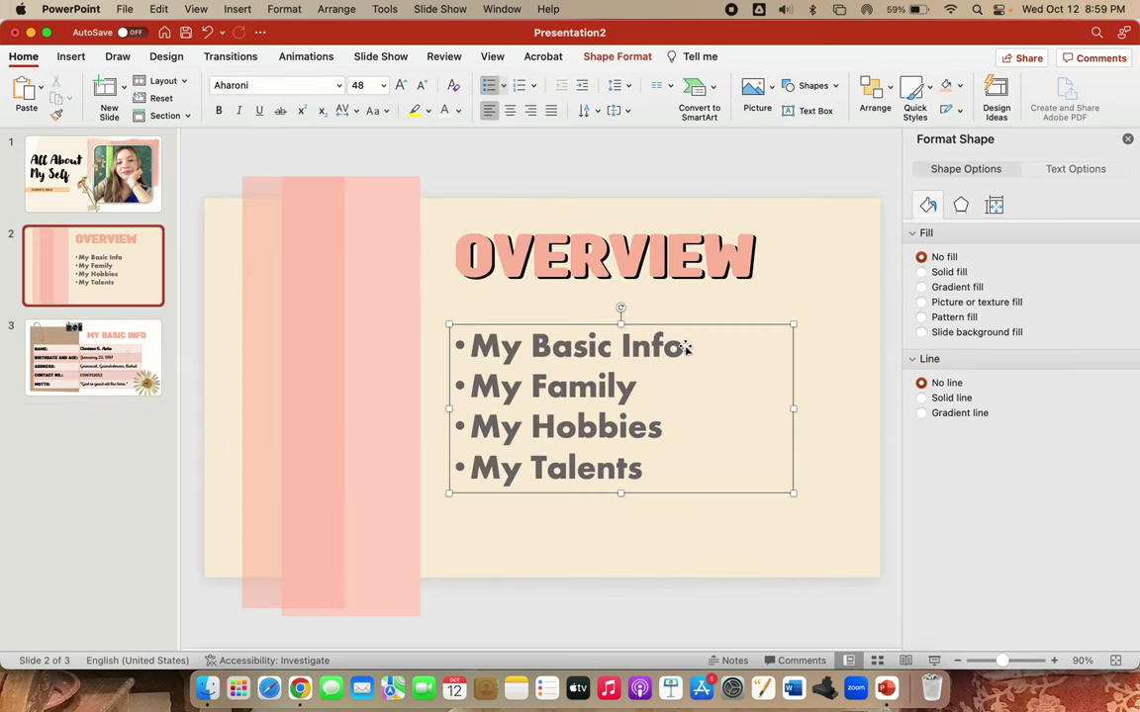
mouse_move(681, 343)
left_mouse_down()
mouse_move(557, 349)
mouse_move(689, 351)
left_mouse_up()
left_click(682, 345)
left_click_drag(681, 344, 494, 339)
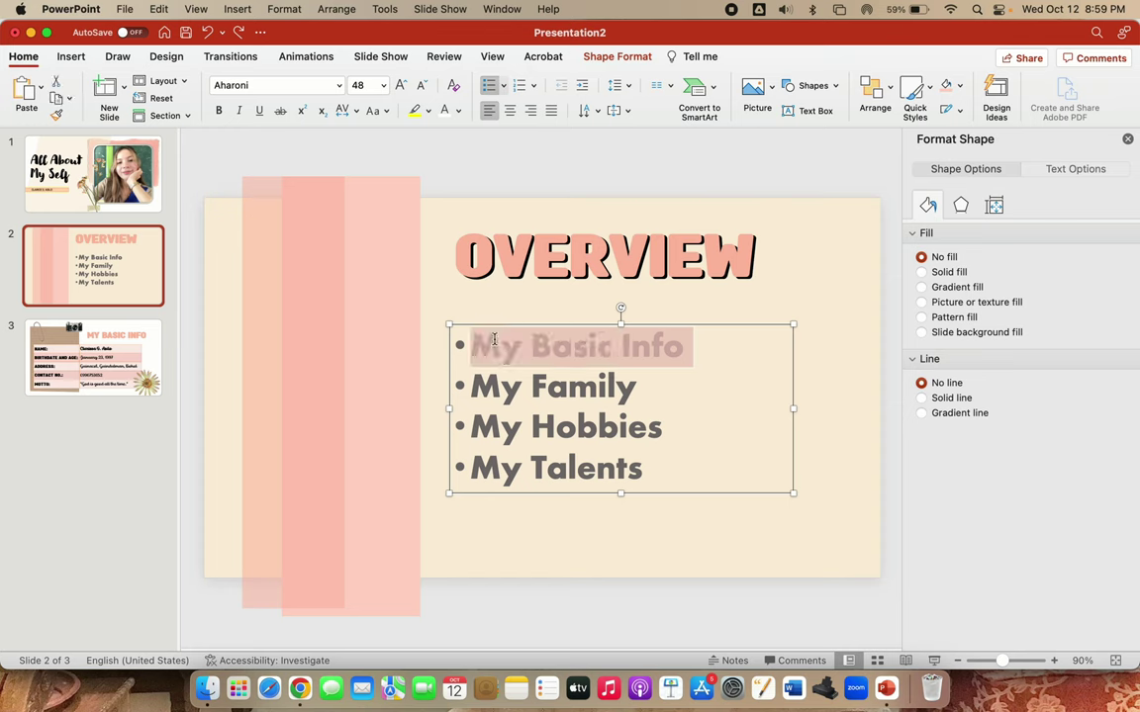
right_click(494, 339)
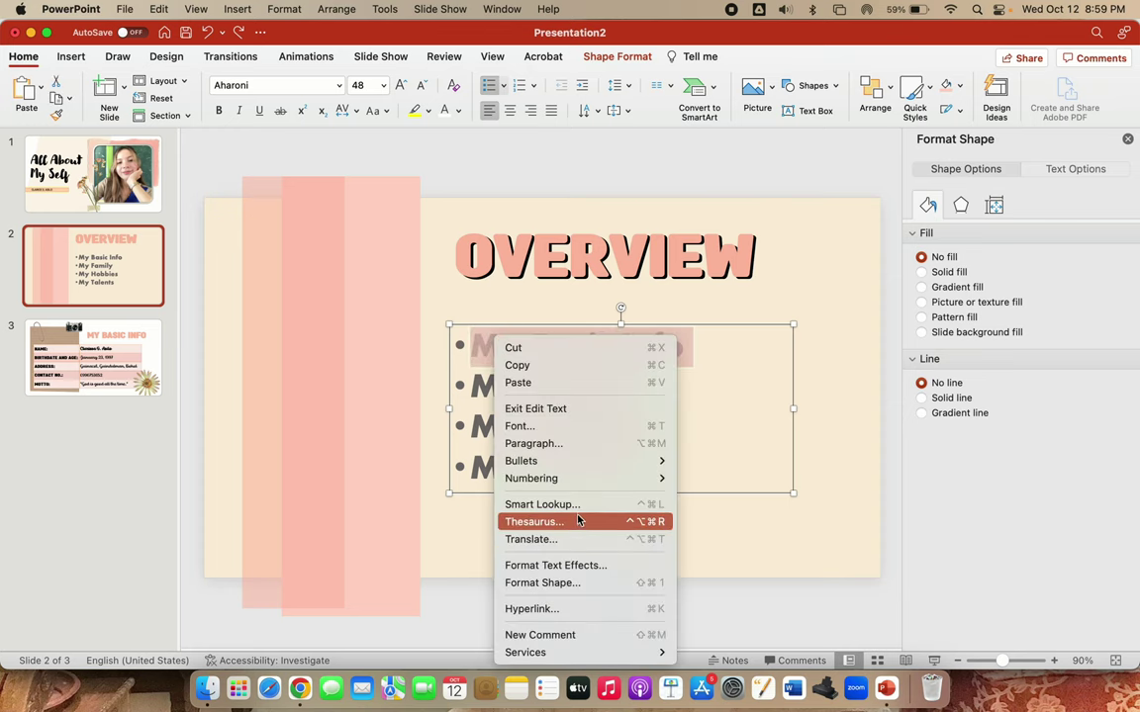
left_click(584, 609)
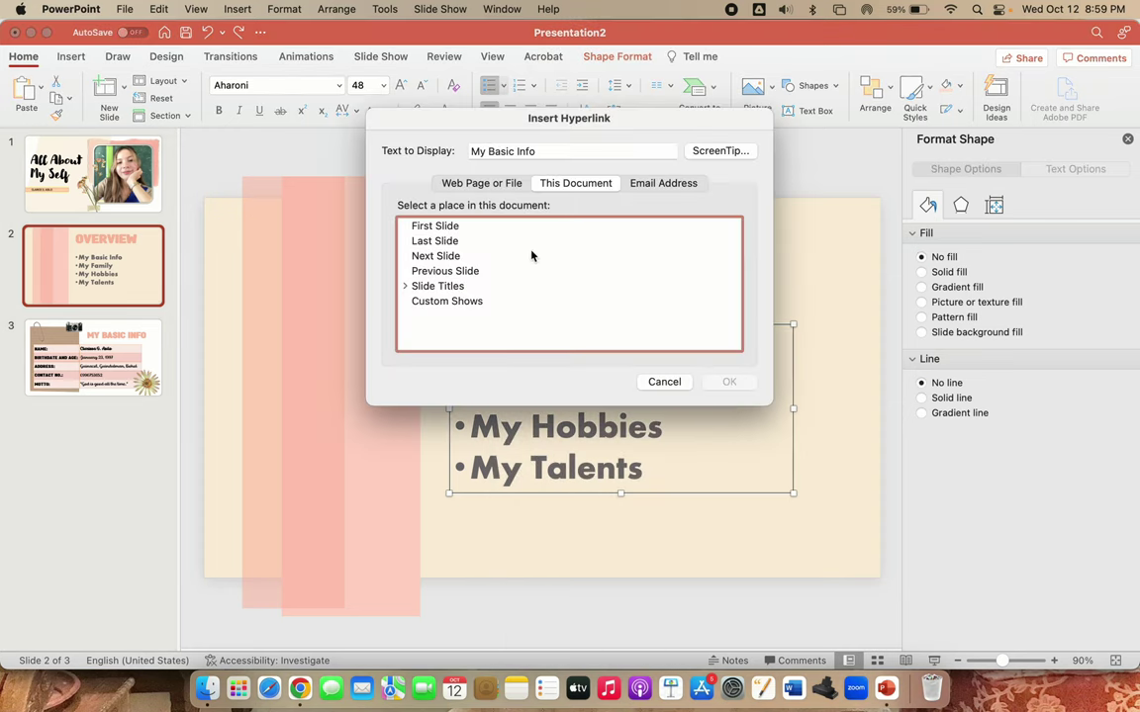
left_click(406, 287)
left_click(453, 330)
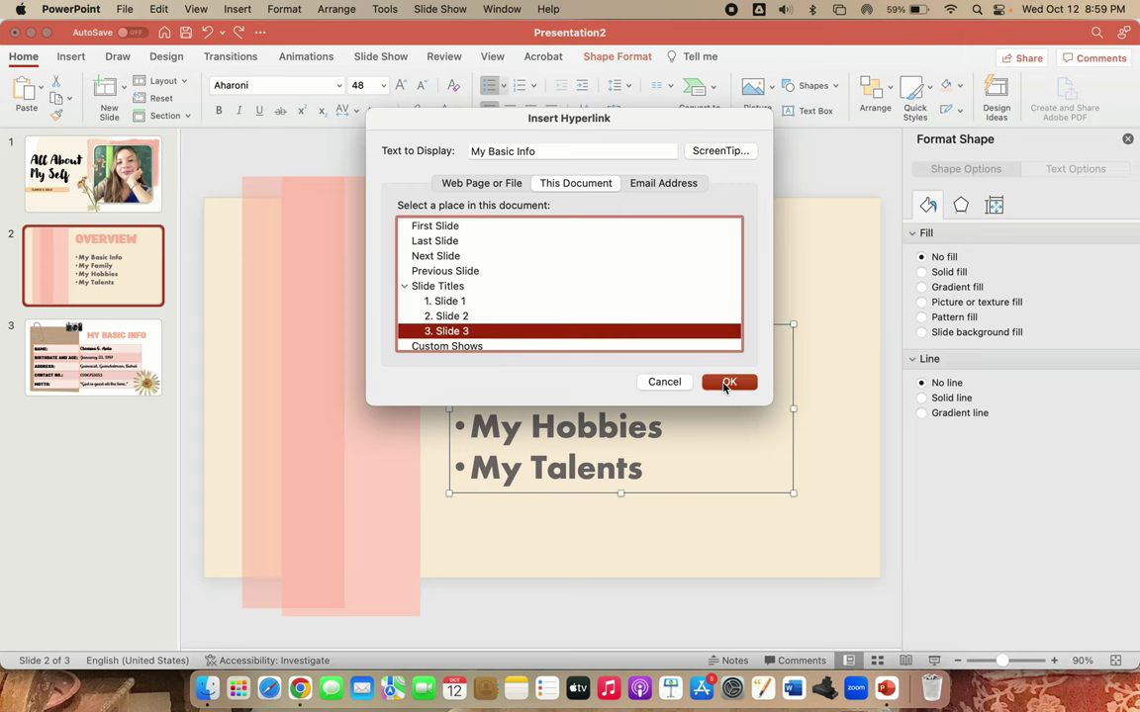
left_click(727, 383)
left_click(688, 347)
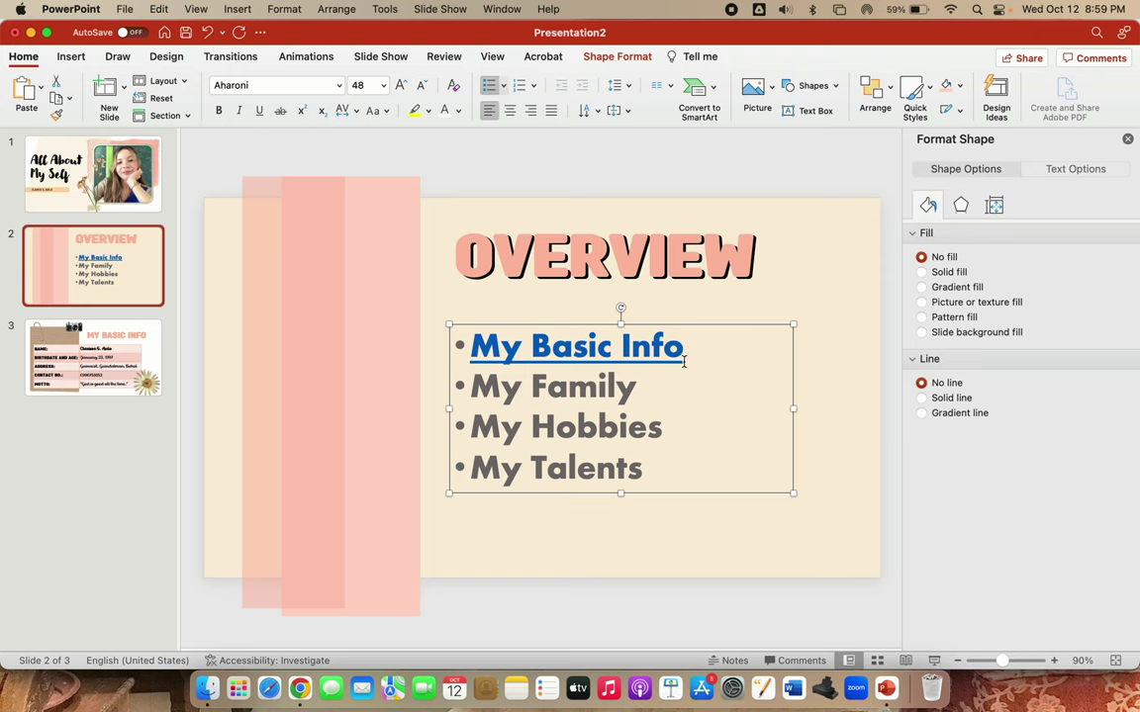
left_click(139, 352)
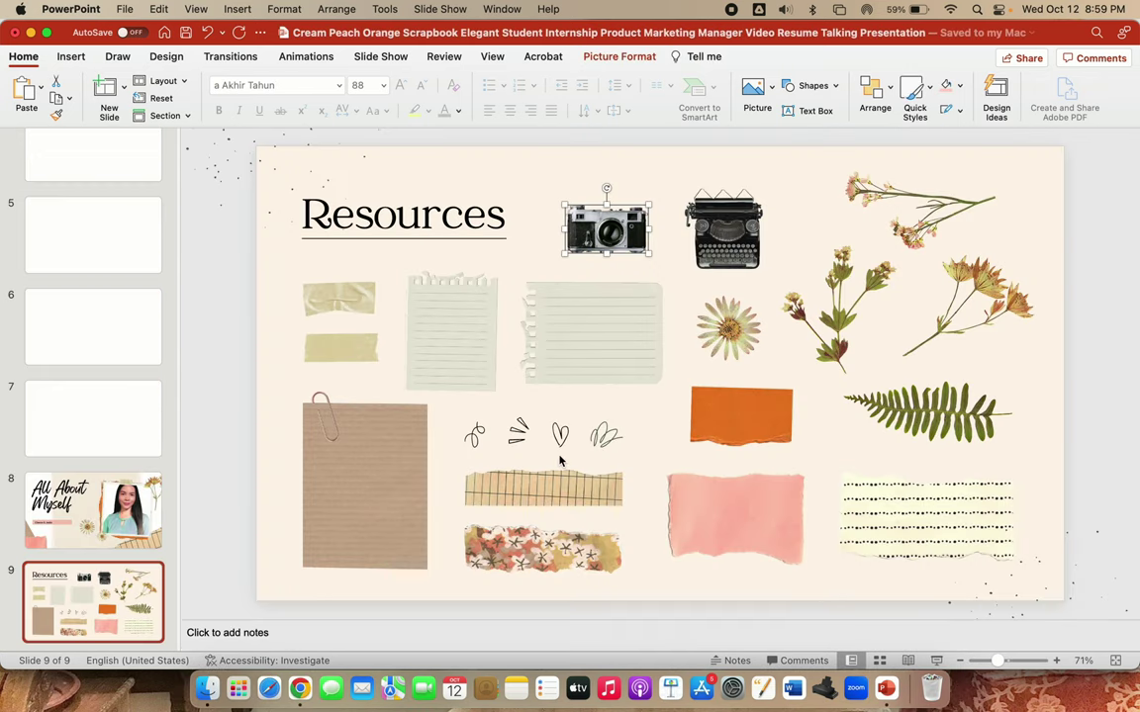
Paste the template's 'This is my Mom' slide into Presentation2 as slide 4
scroll(86, 438, "up", 3)
scroll(86, 437, "up", 5)
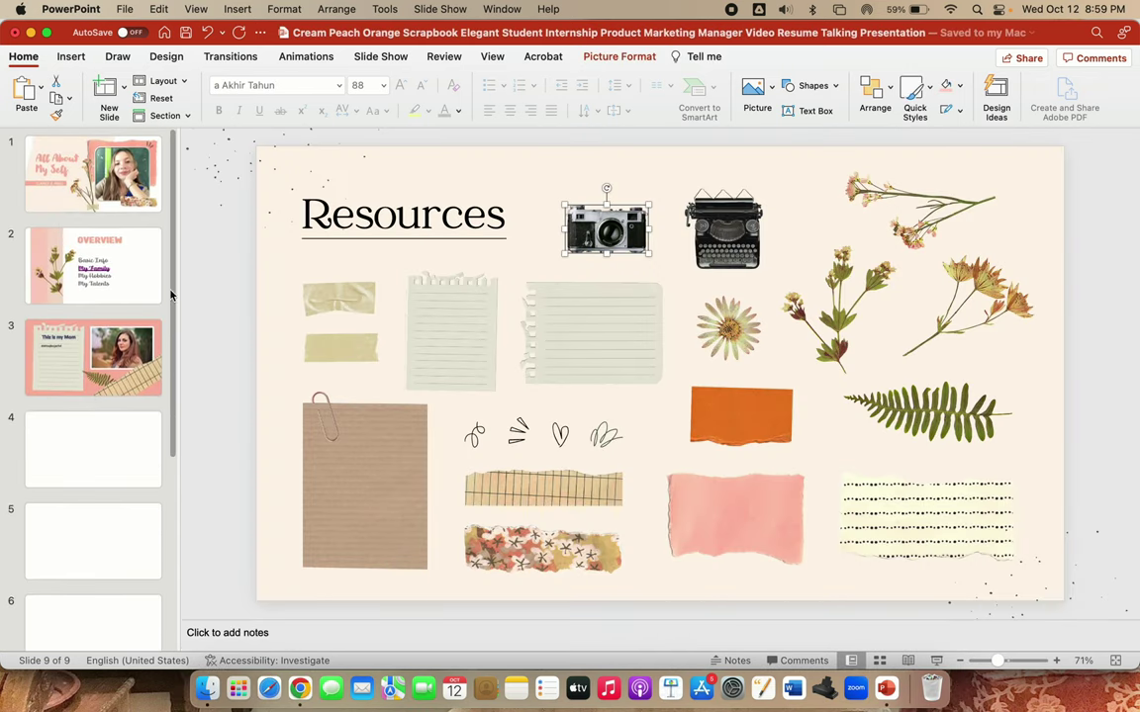
left_click(79, 339)
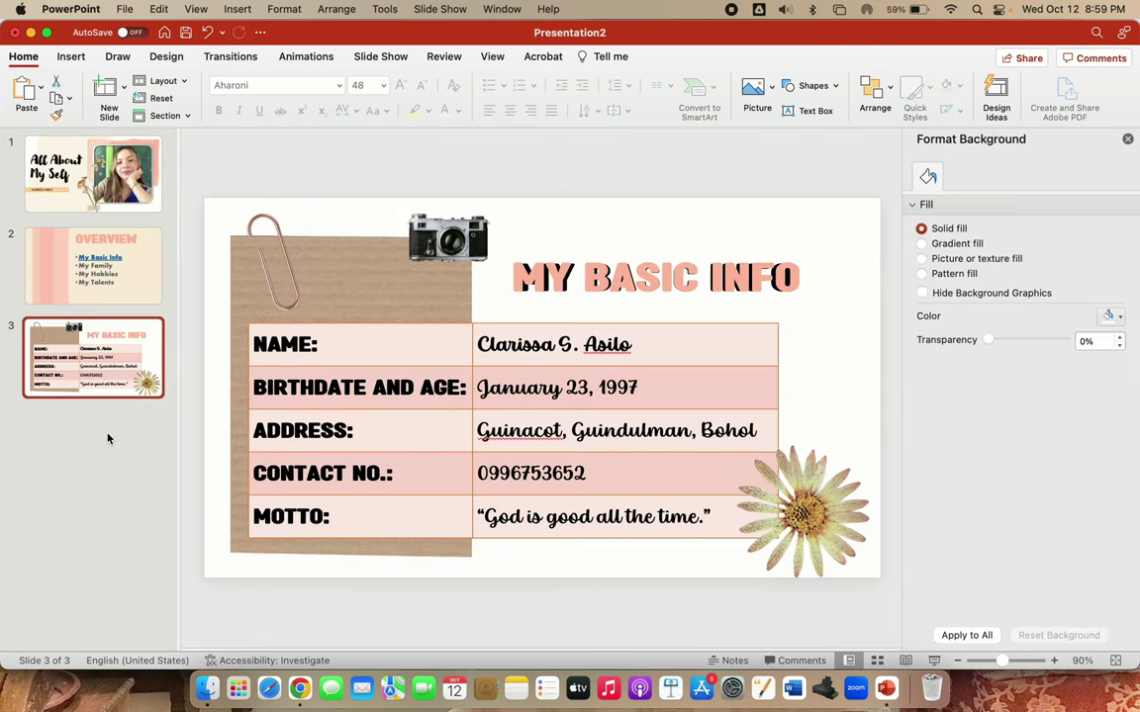
left_click(108, 438)
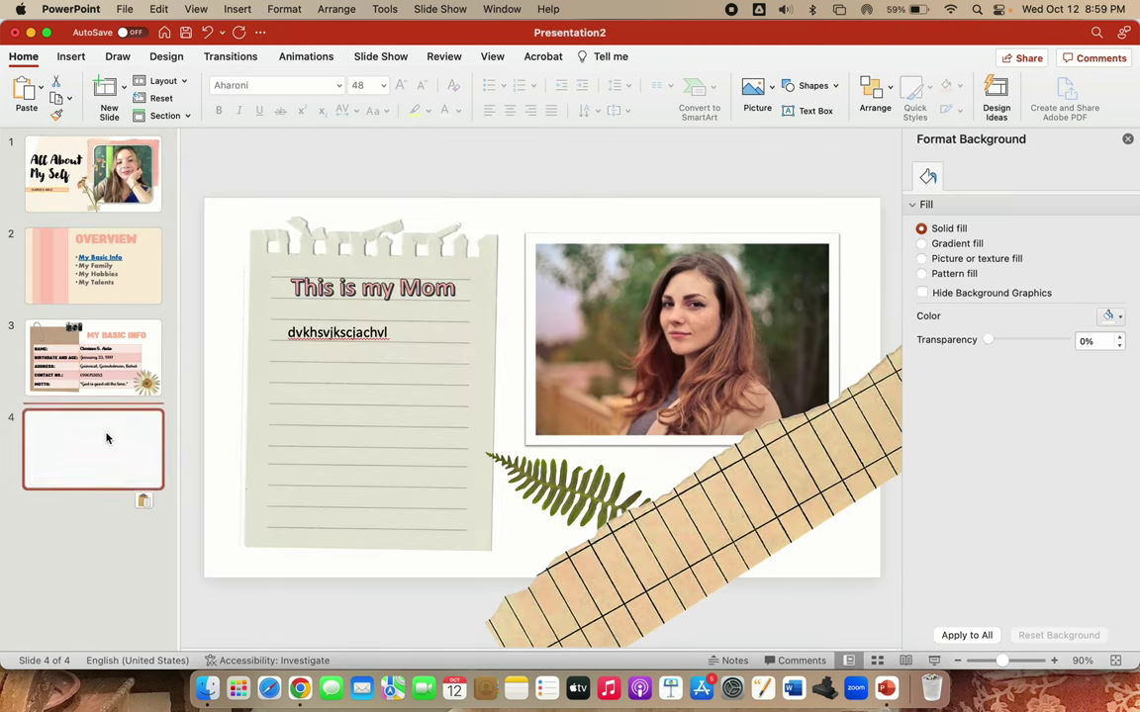
key("super+v")
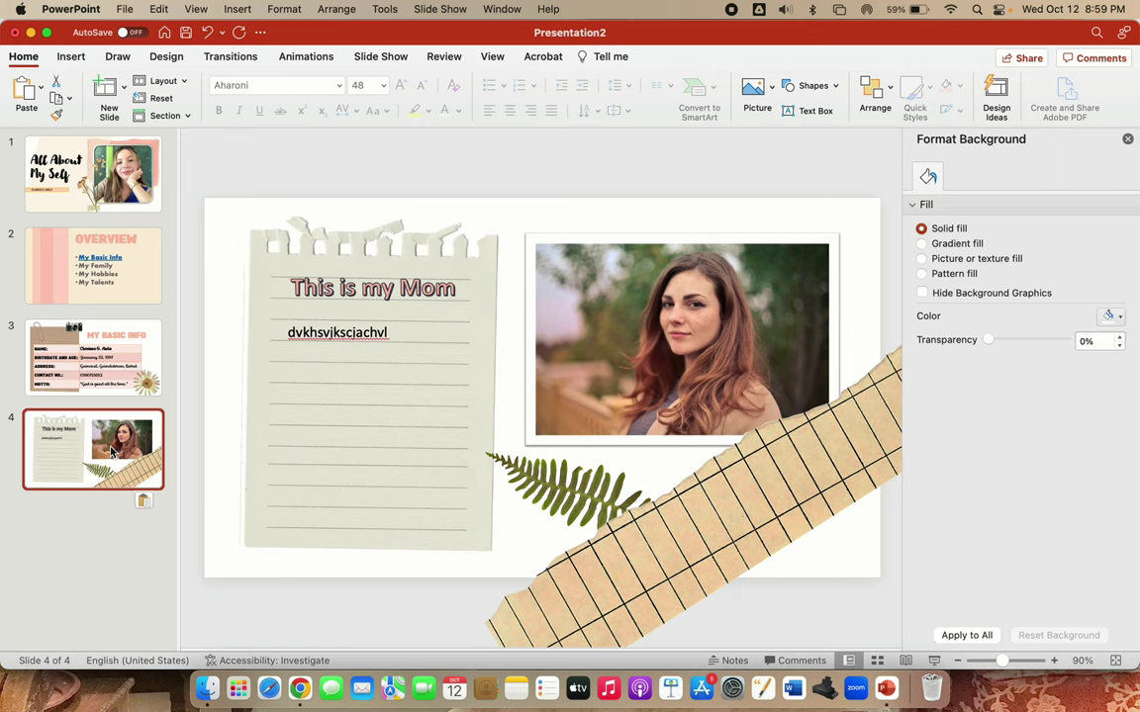
Give the Mom slide a light pink background using the first Recent Colors swatch
left_click(78, 298)
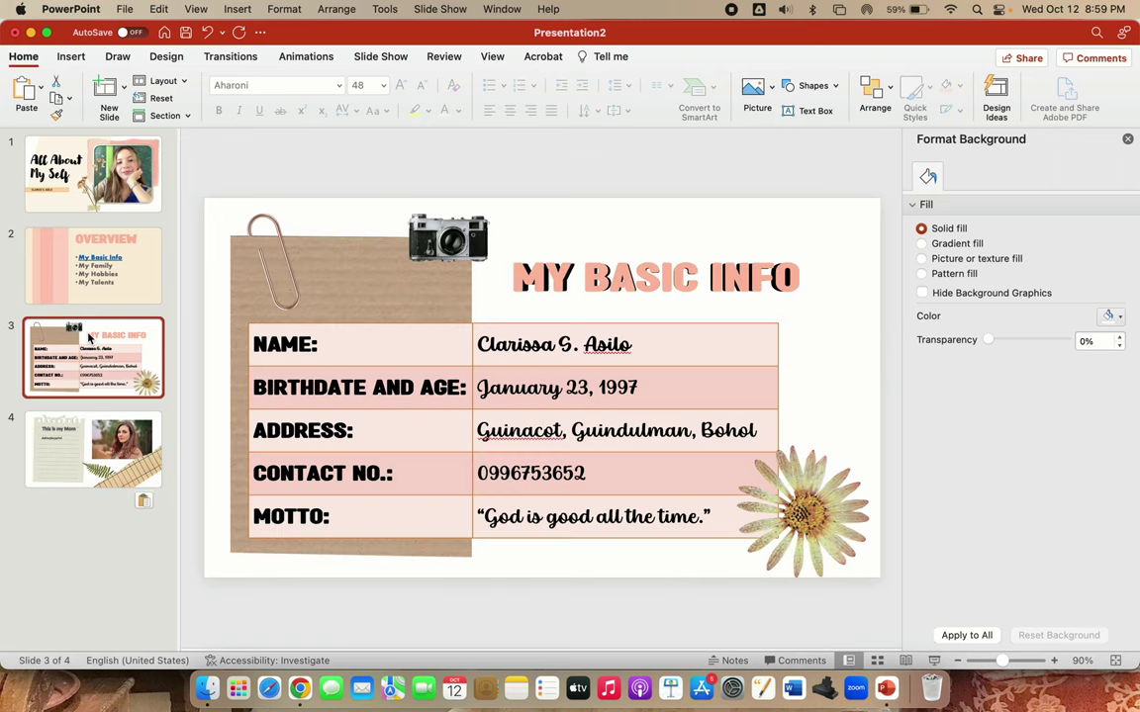
left_click(80, 431)
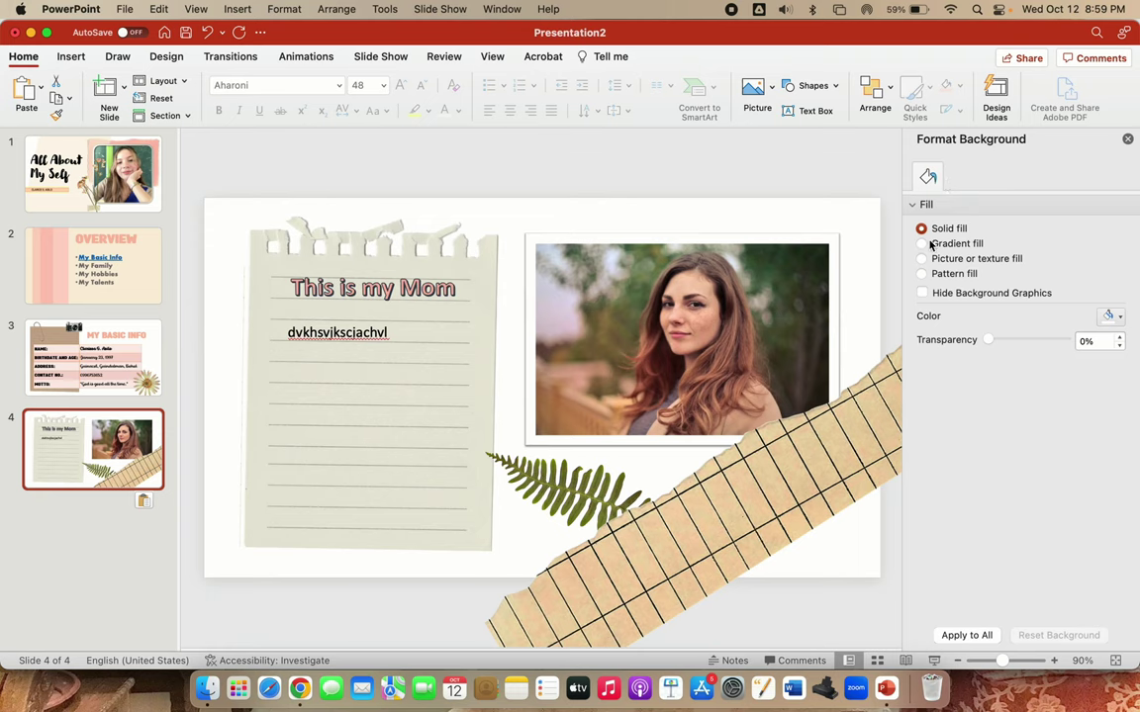
left_click(1109, 315)
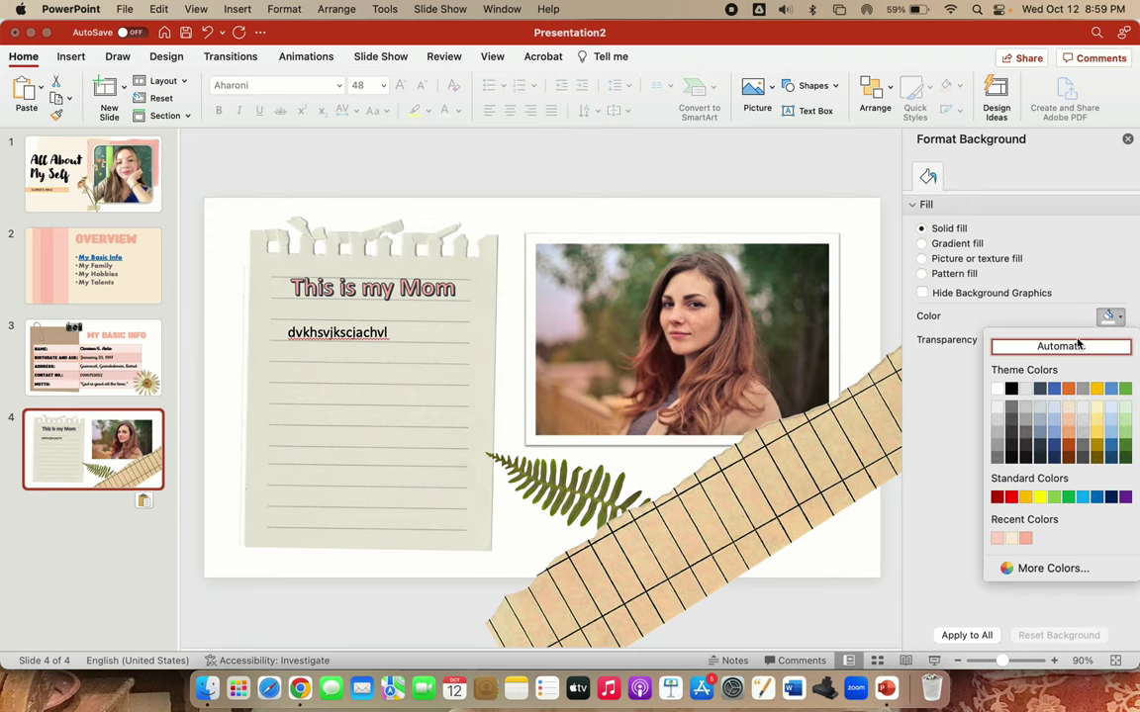
left_click(997, 539)
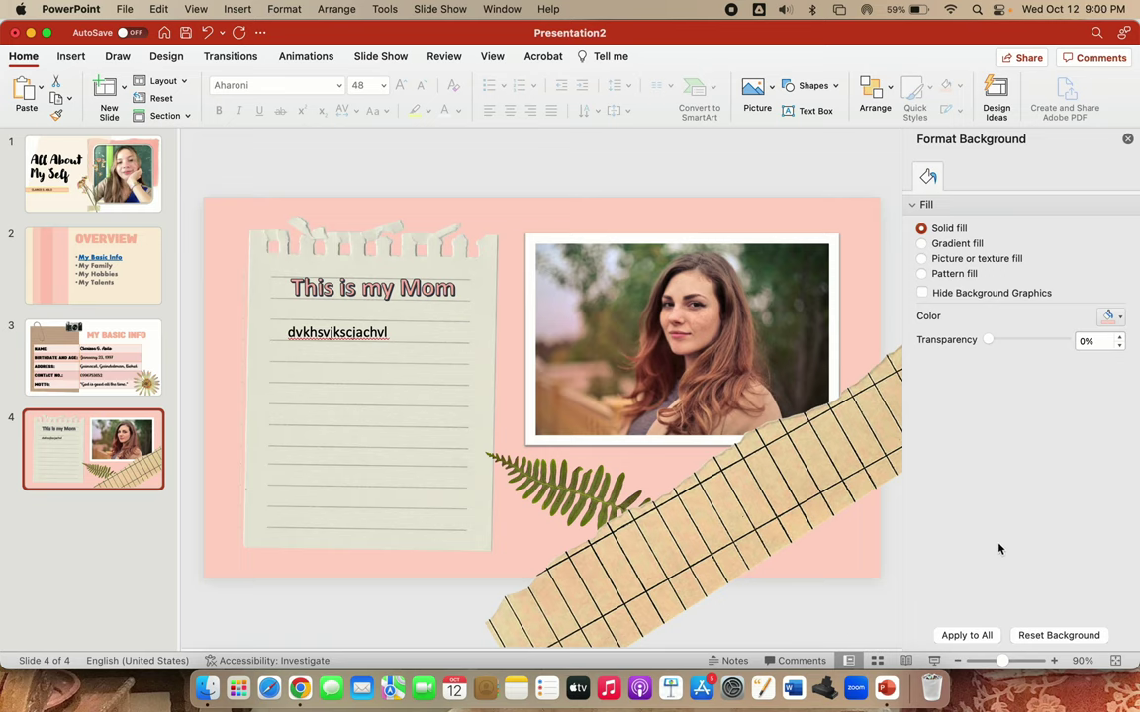
Add a drop shadow to the notepad picture with 10 pt distance and 50° angle
left_click(491, 331)
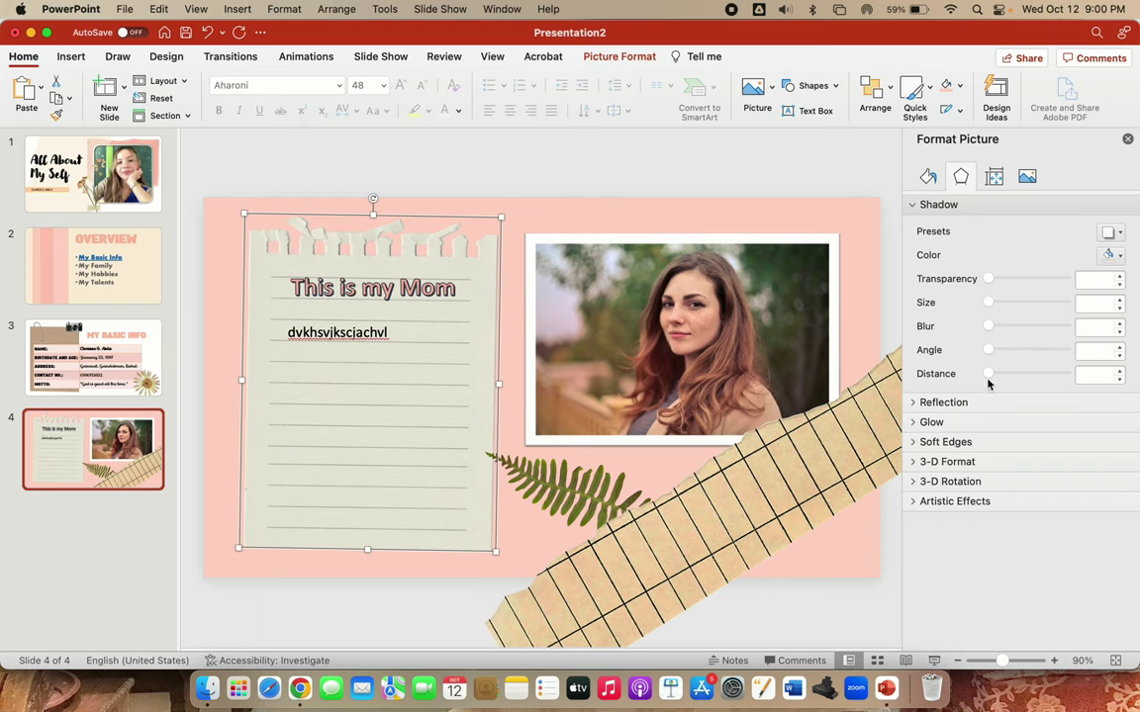
left_click_drag(987, 384, 994, 381)
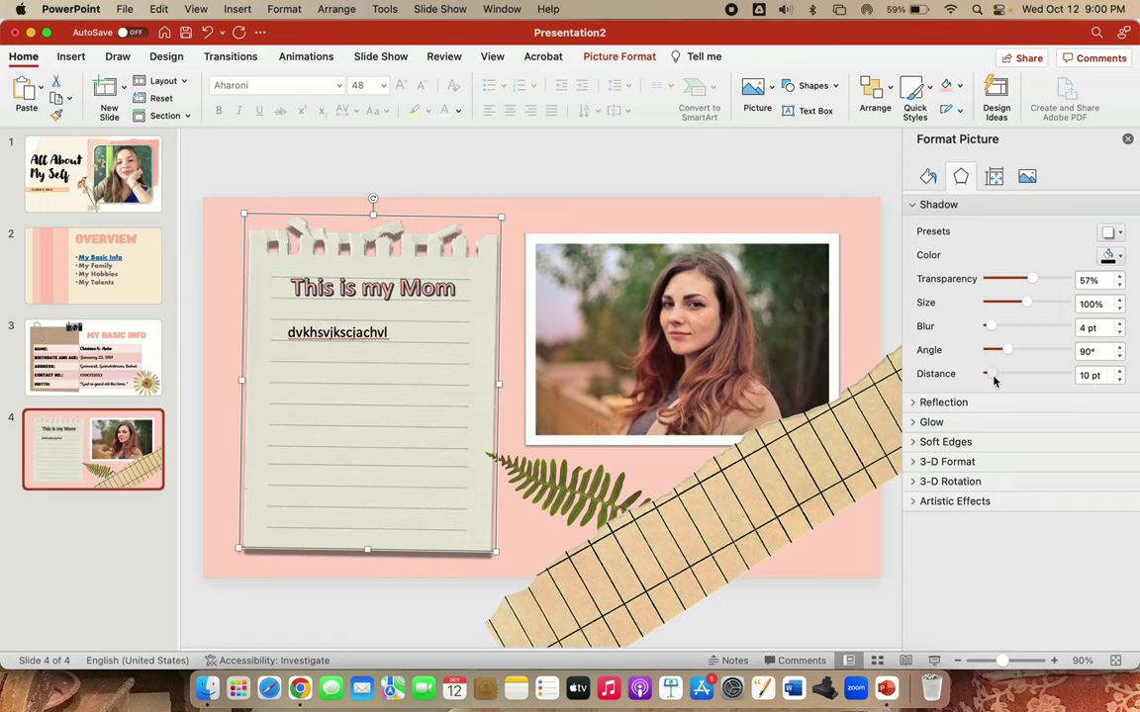
left_click_drag(1000, 351, 996, 353)
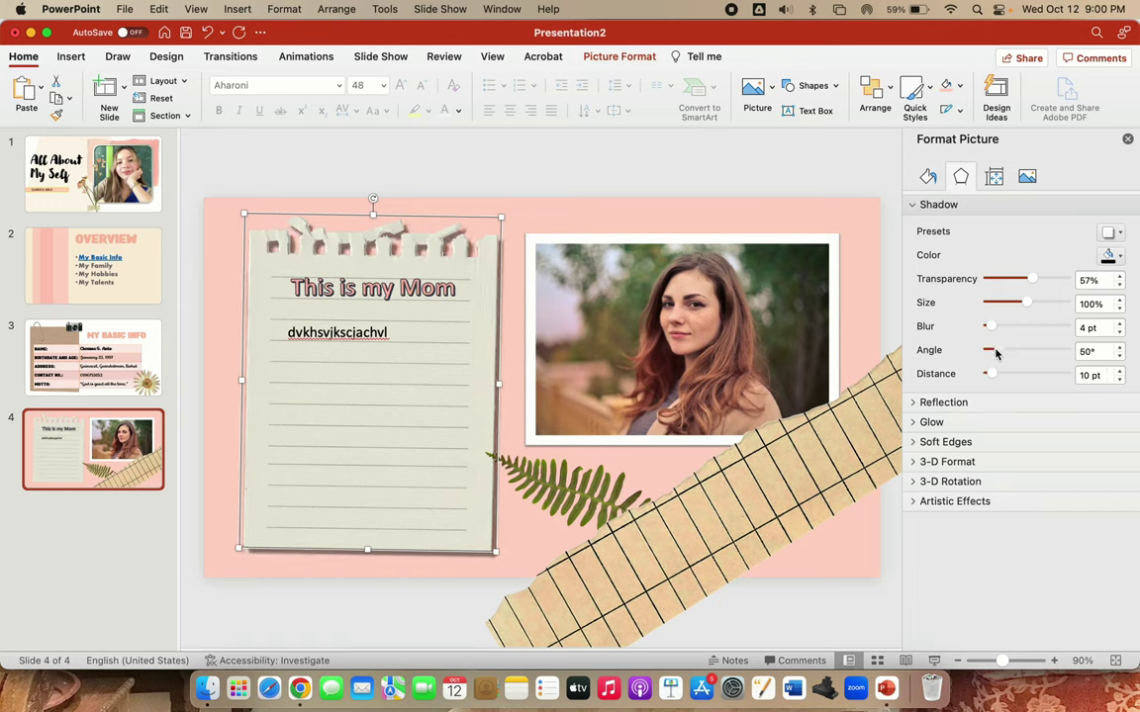
left_click(707, 188)
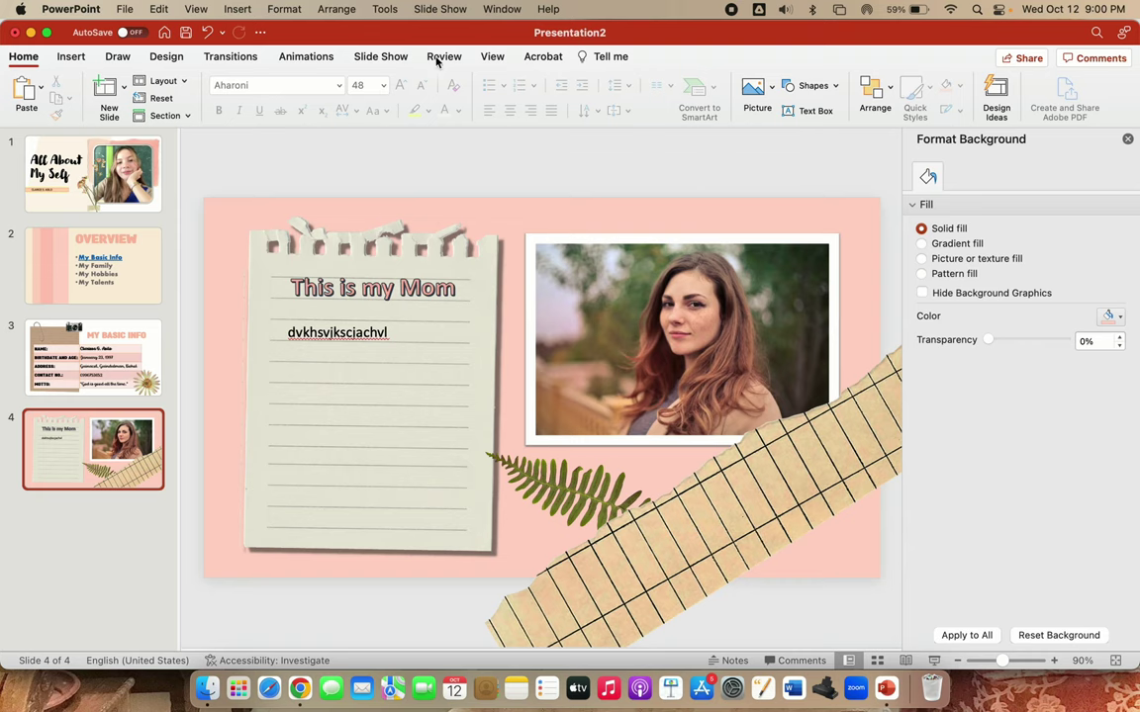
Hyperlink the Overview slide's 'My Family' bullet to slide 4 in this document
left_click(66, 239)
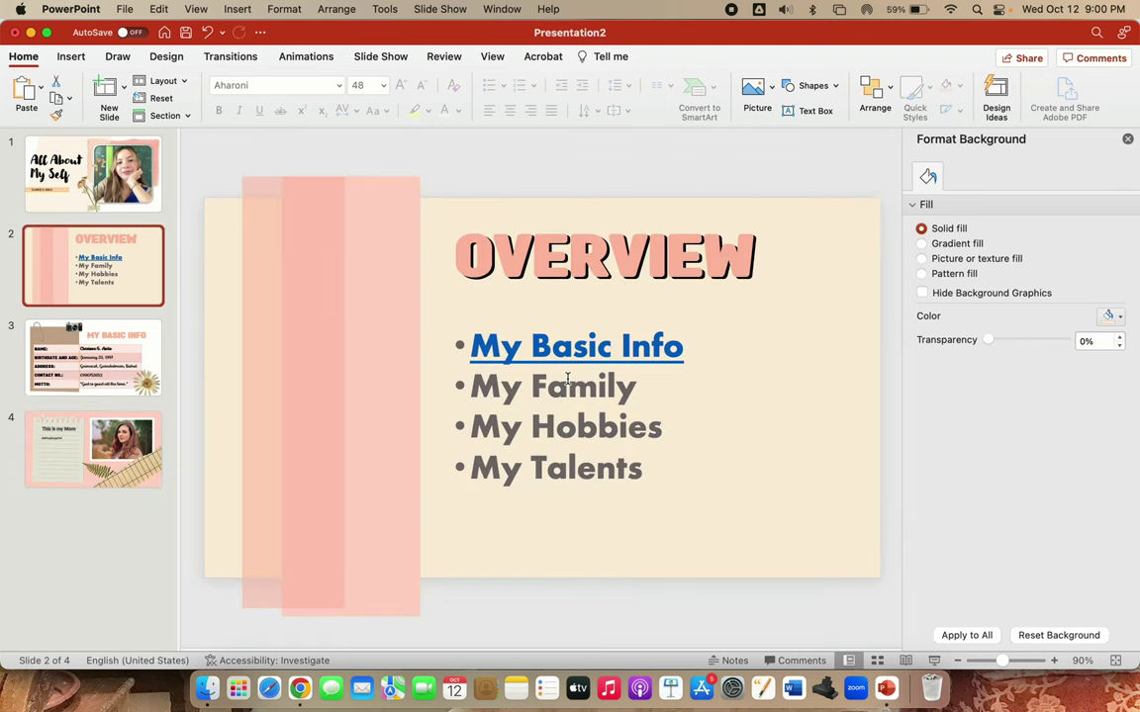
left_click(568, 381)
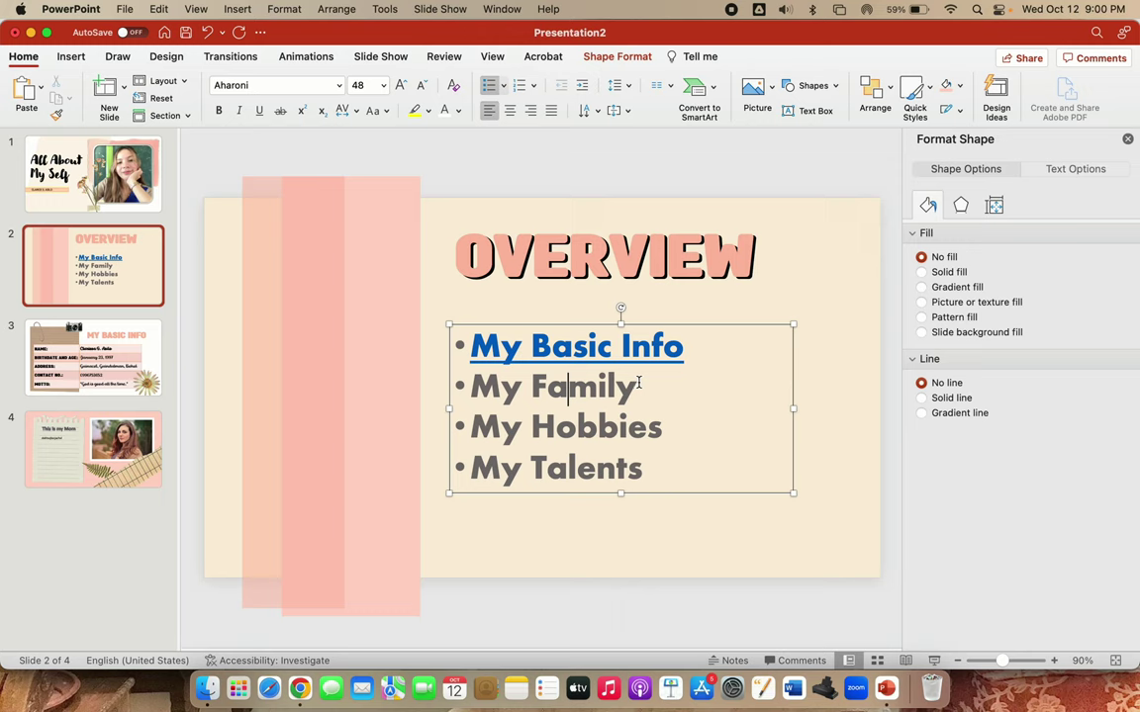
left_click_drag(638, 384, 504, 382)
right_click(507, 386)
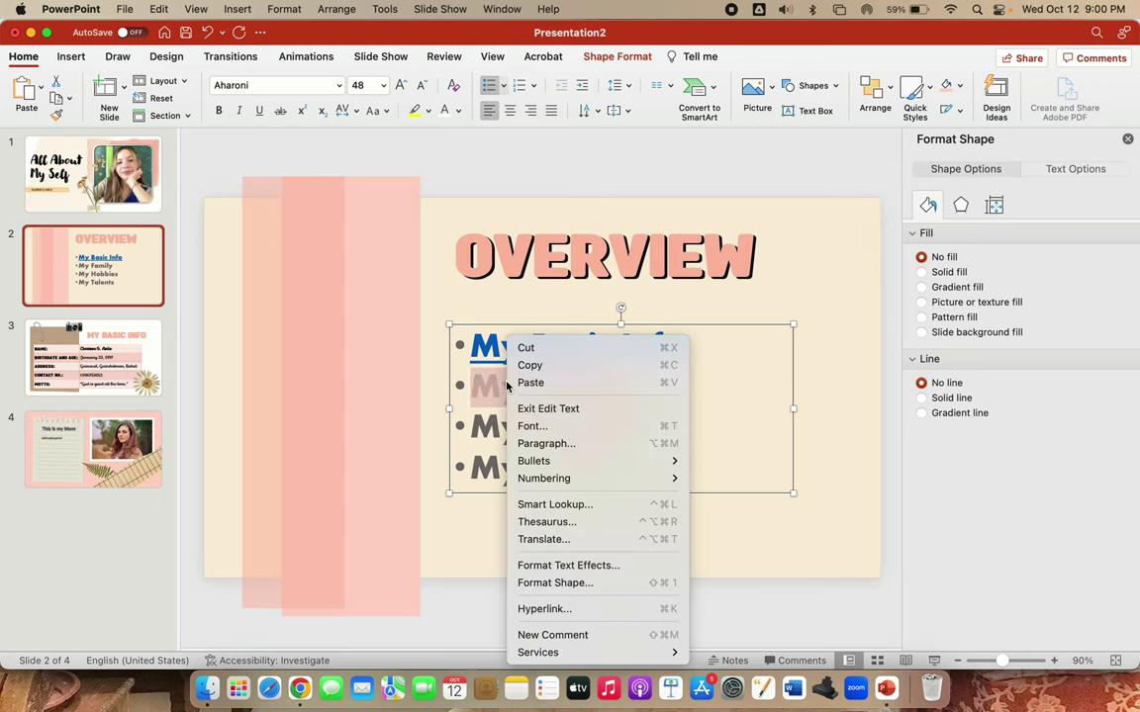
left_click(544, 609)
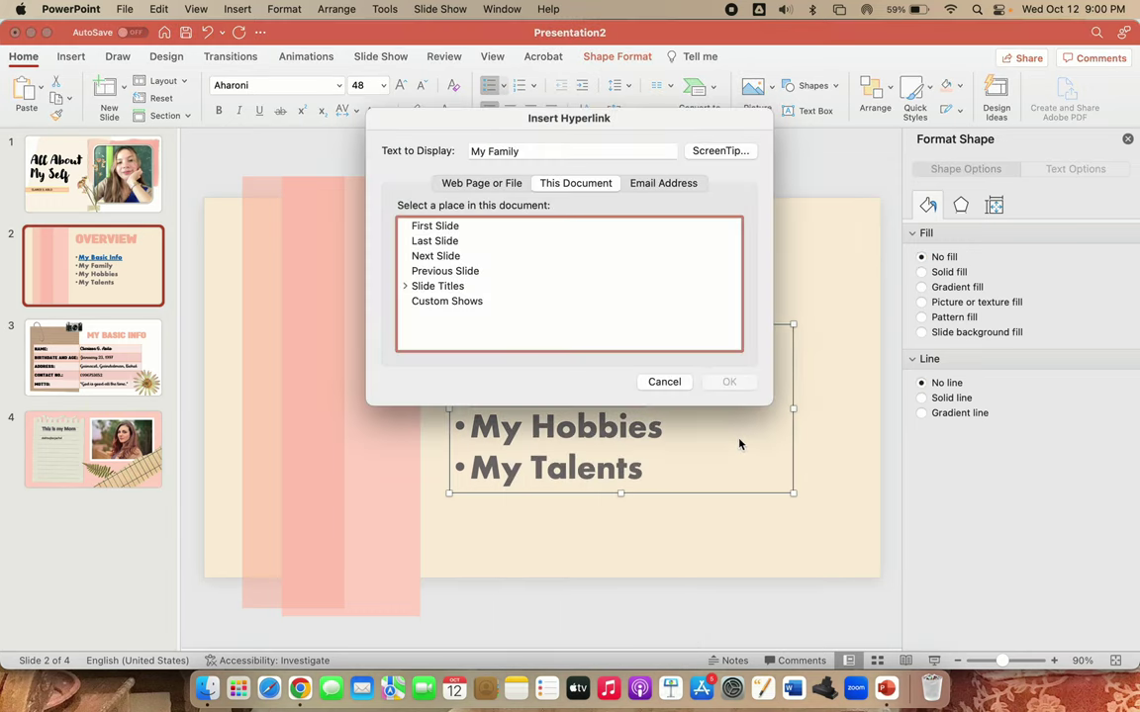
left_click(405, 286)
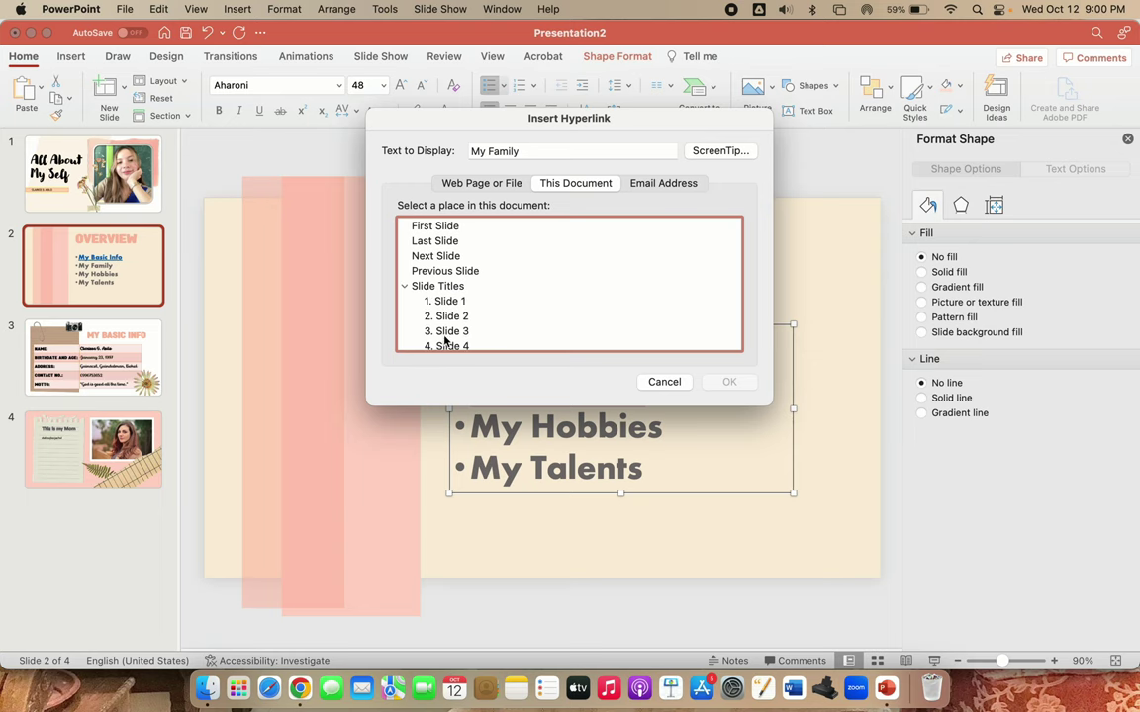
left_click(447, 347)
left_click(728, 381)
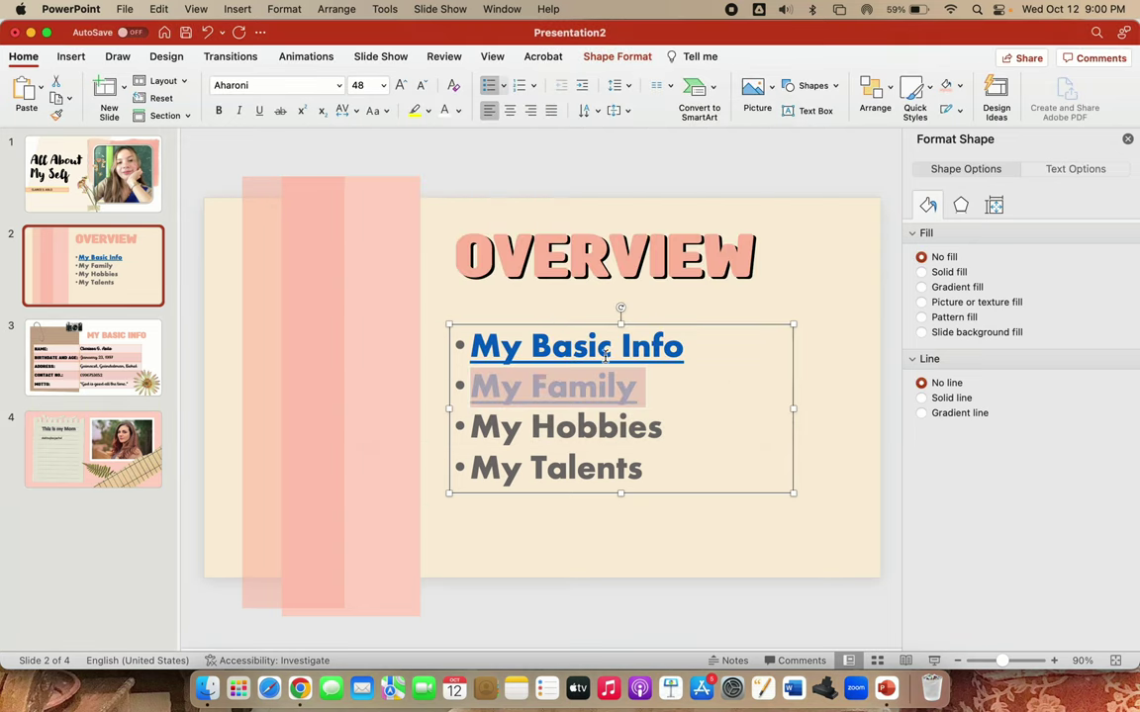
Draw a Home action button at the top right of the My Basic Info slide
left_click(130, 369)
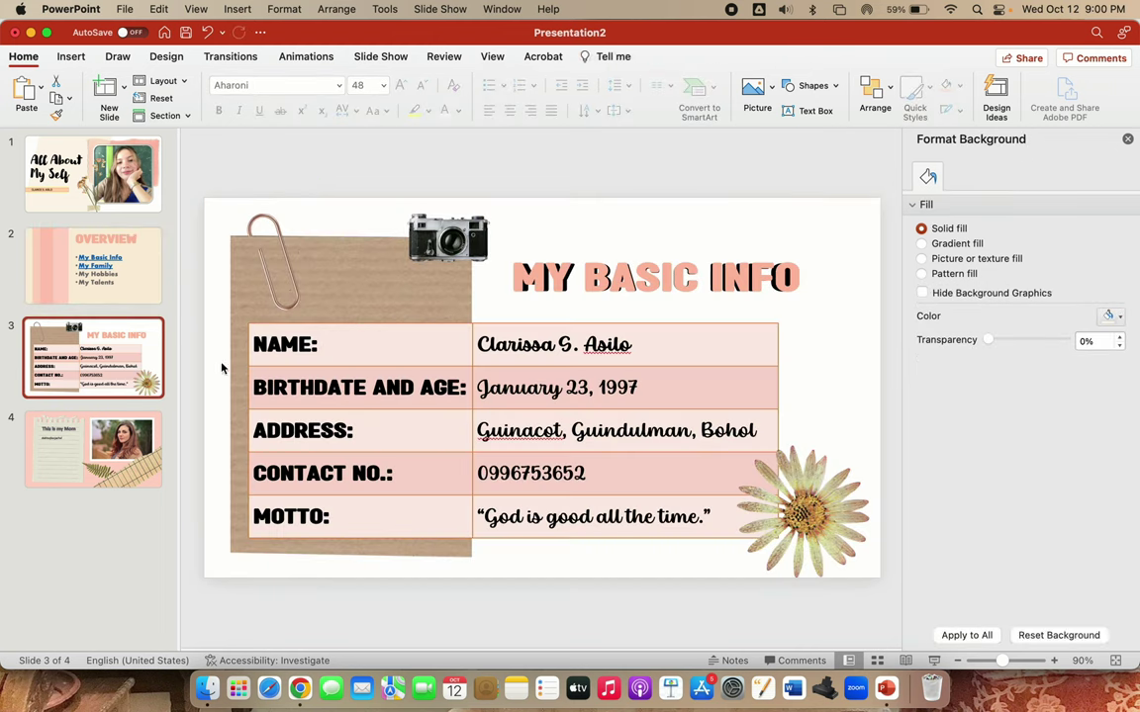
left_click(782, 536)
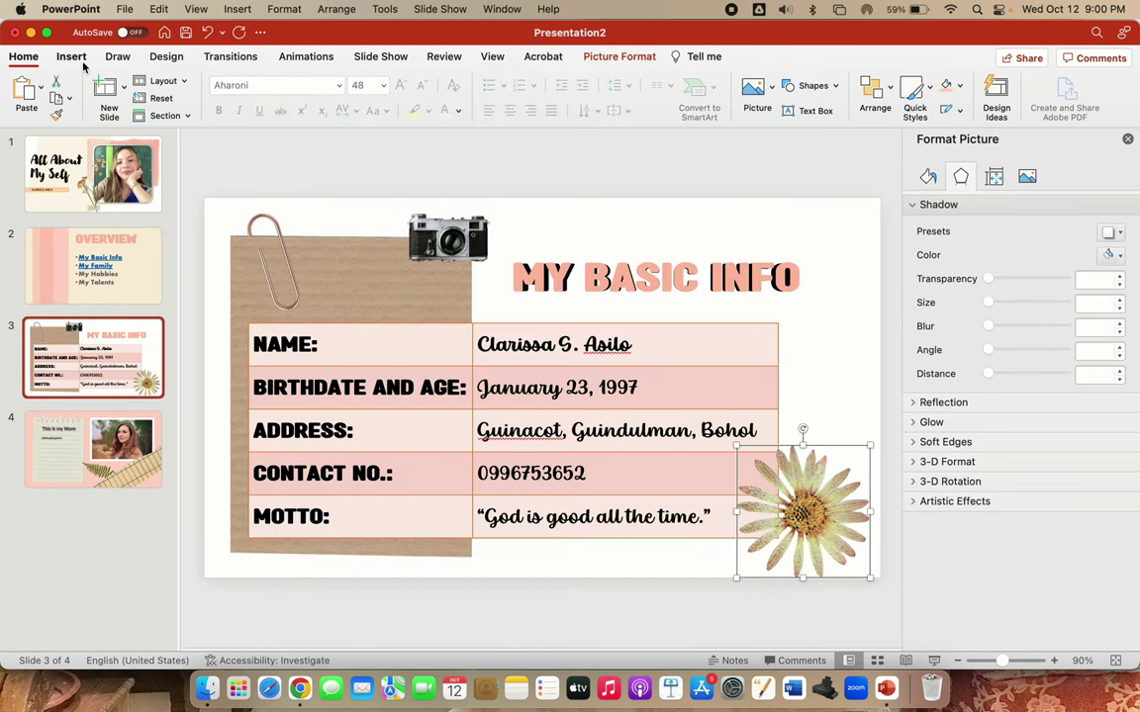
left_click(71, 56)
left_click(332, 90)
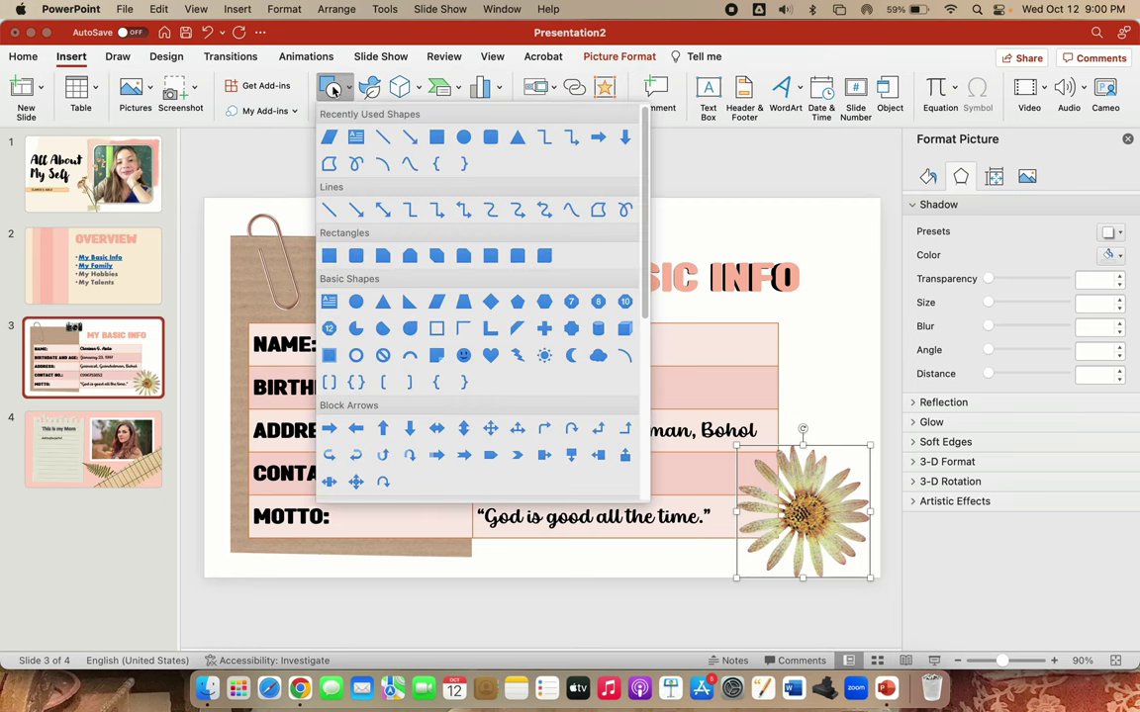
scroll(484, 315, "down", 3)
scroll(486, 318, "down", 2)
scroll(487, 318, "down", 5)
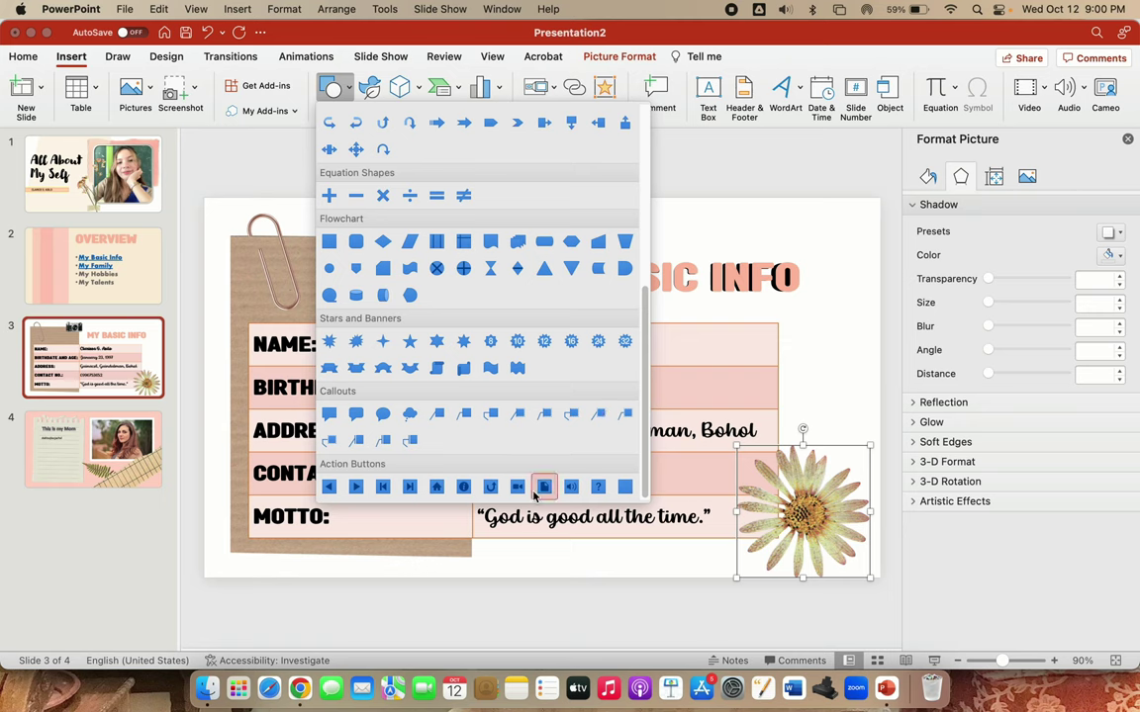
left_click(438, 487)
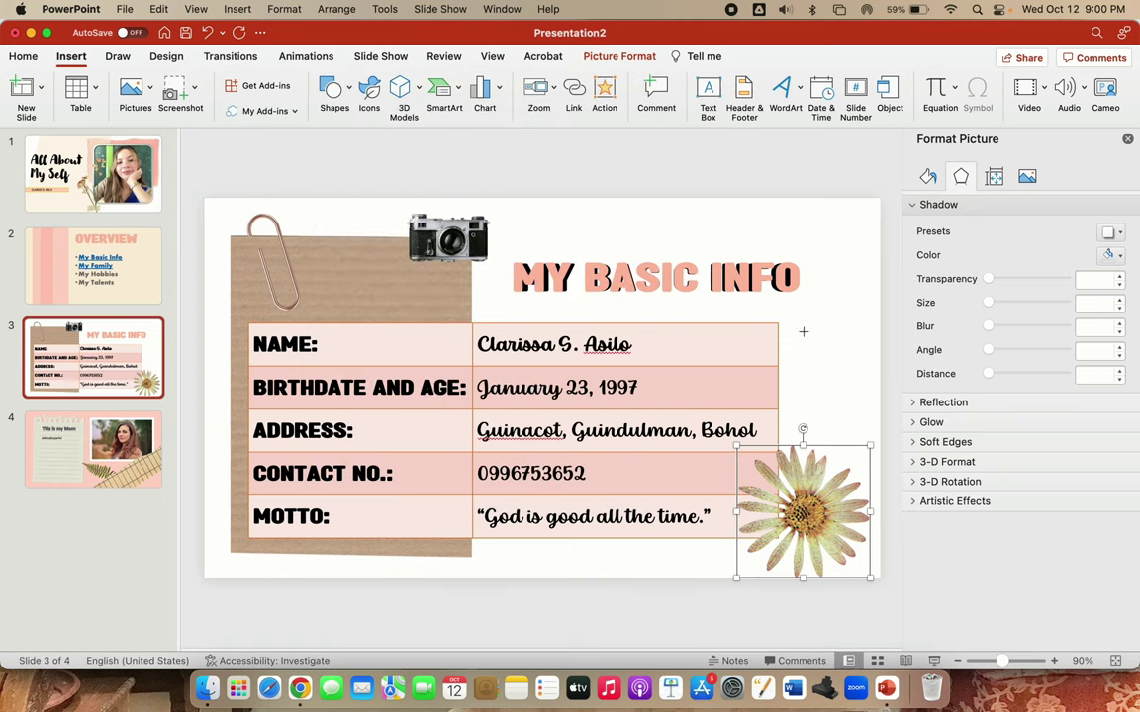
left_click_drag(801, 213, 843, 253)
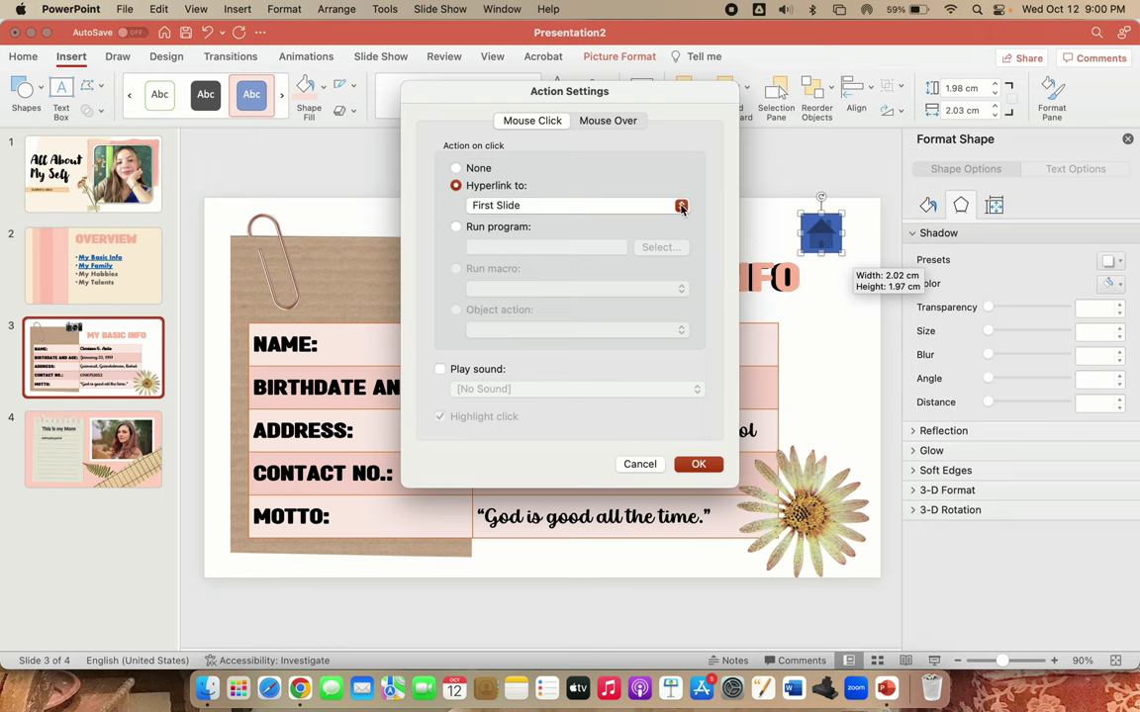
Keep the button's hyperlink set to First Slide and nudge it slightly right
left_click(681, 206)
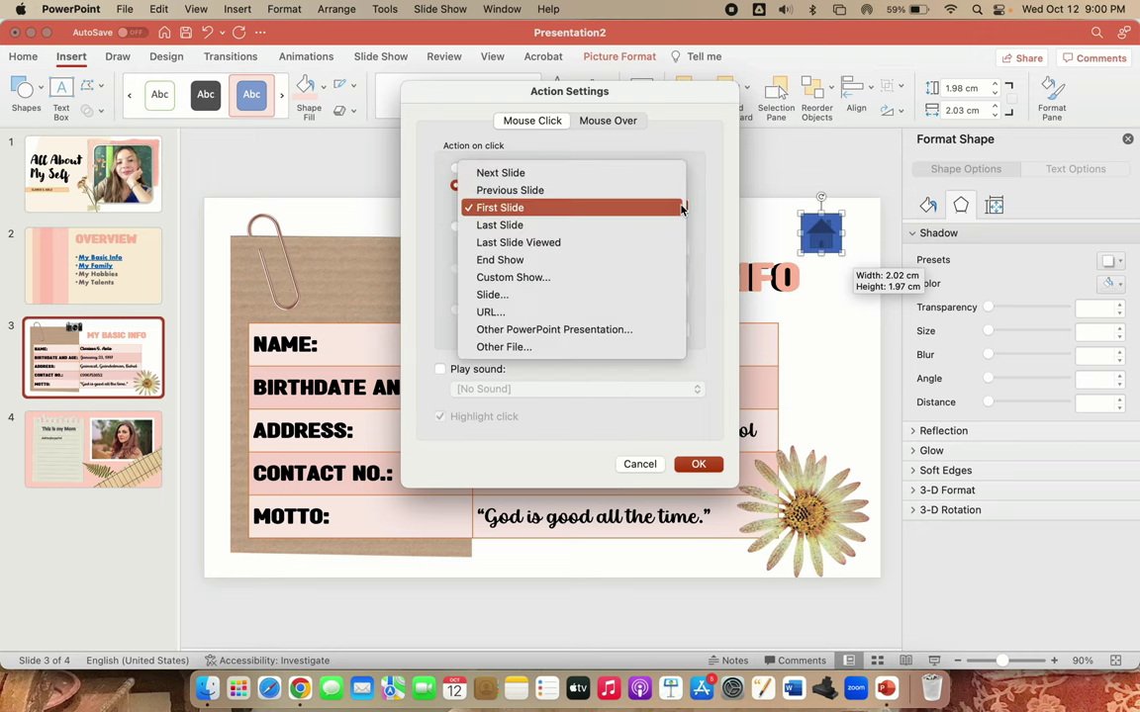
left_click(607, 208)
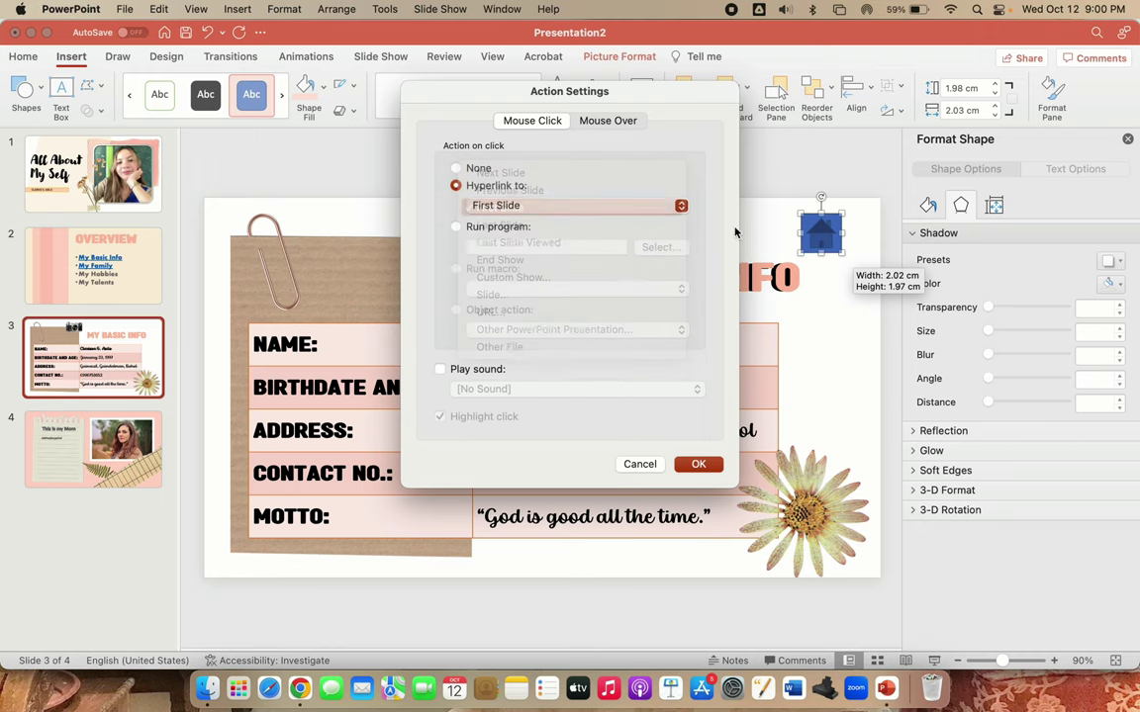
left_click(699, 465)
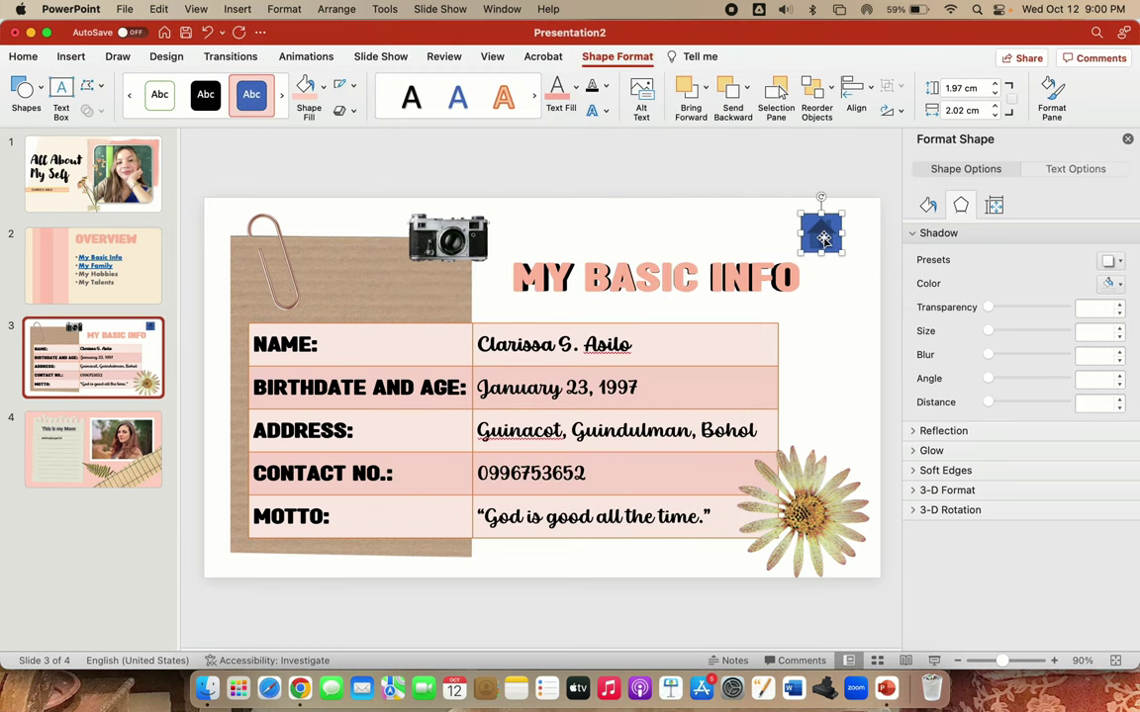
left_click_drag(823, 237, 842, 238)
Delete the blue home button from the My Basic Info slide
left_click(680, 173)
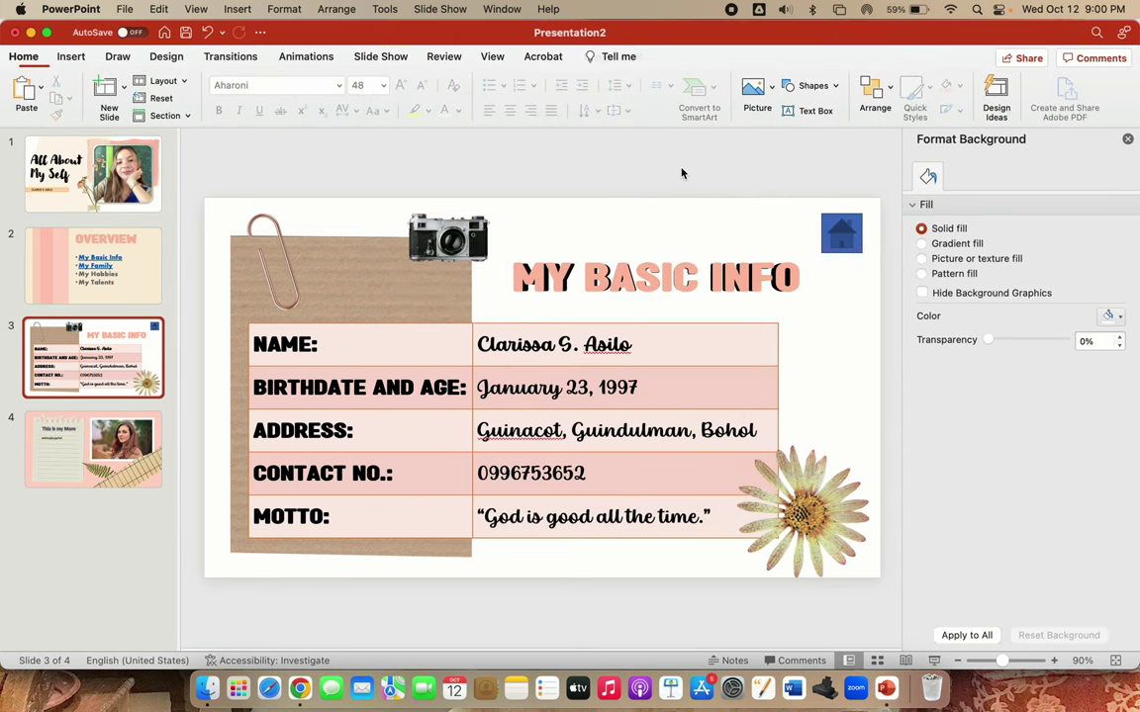
left_click(841, 234)
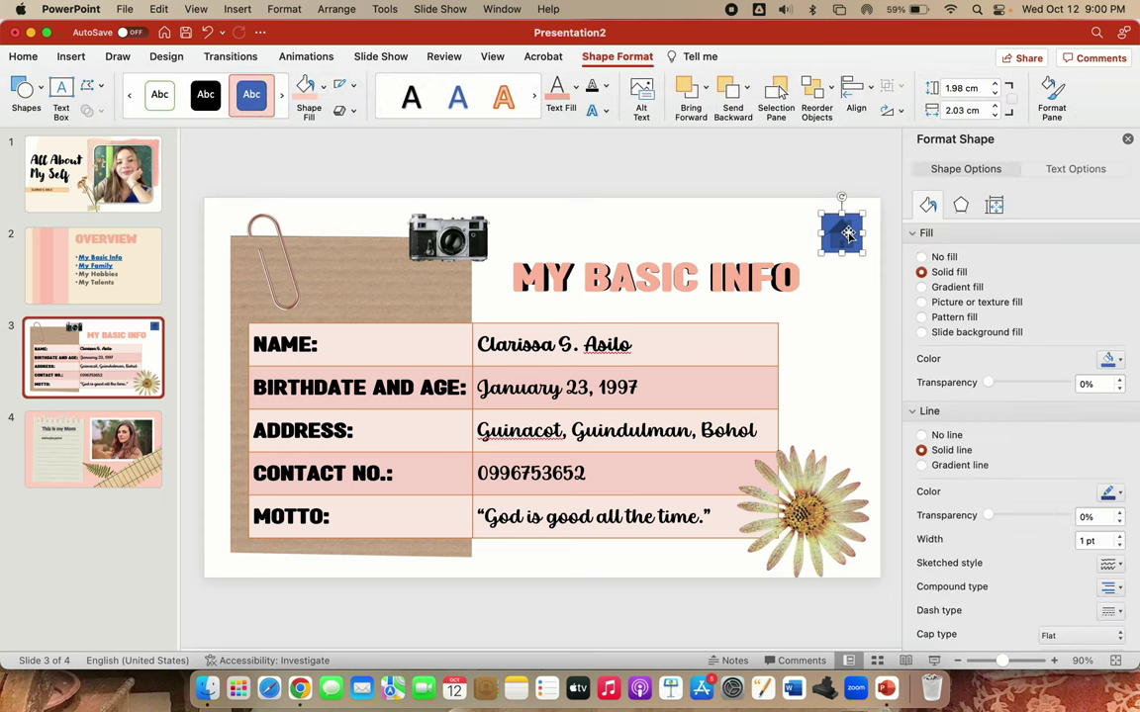
key("Delete")
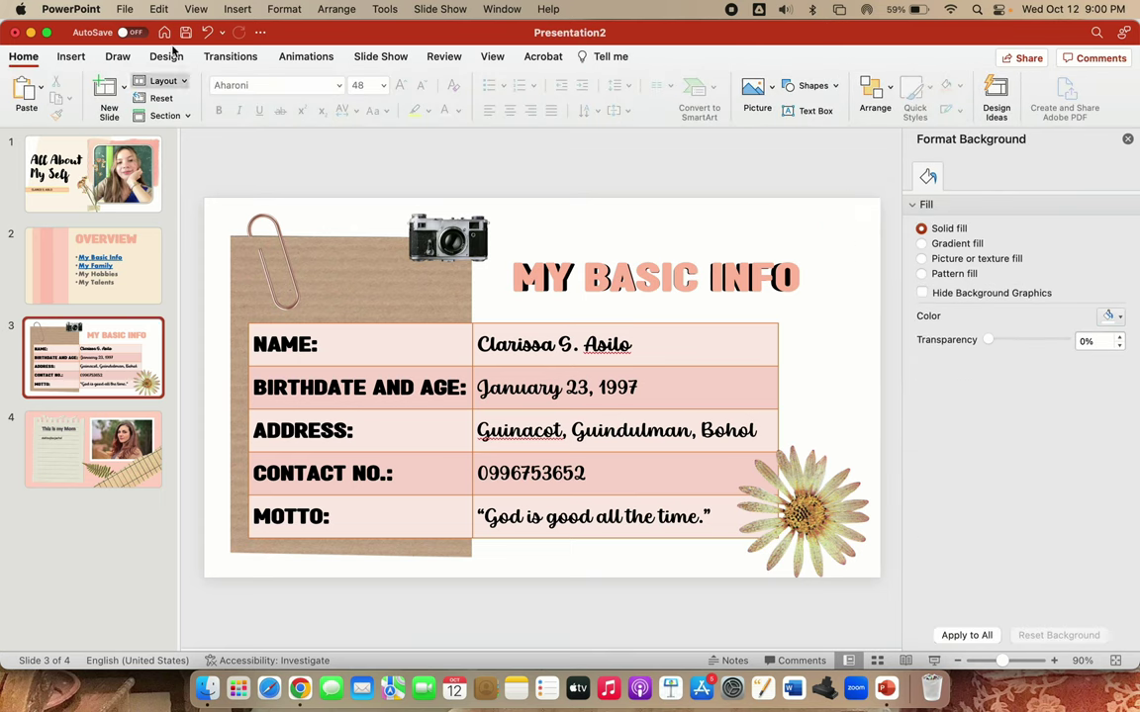
Browse the Shapes gallery, then open the Icons stock library instead
left_click(71, 57)
left_click(331, 87)
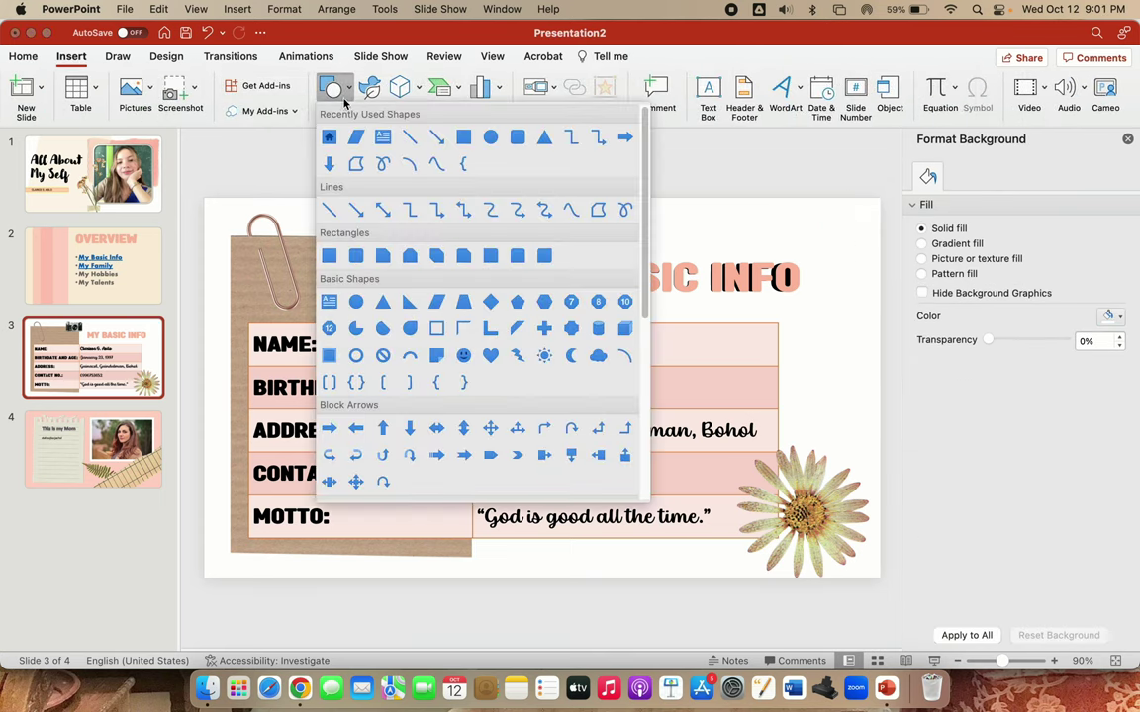
scroll(573, 262, "down", 2)
scroll(573, 262, "down", 2)
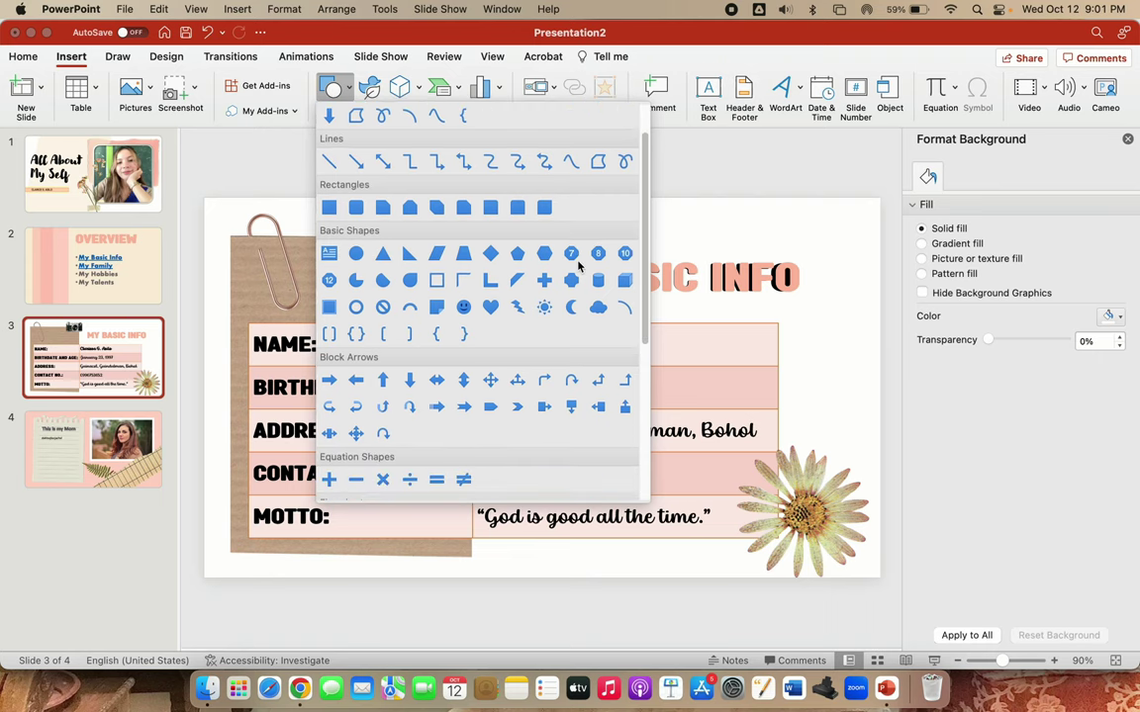
scroll(579, 265, "up", 4)
scroll(579, 265, "down", 2)
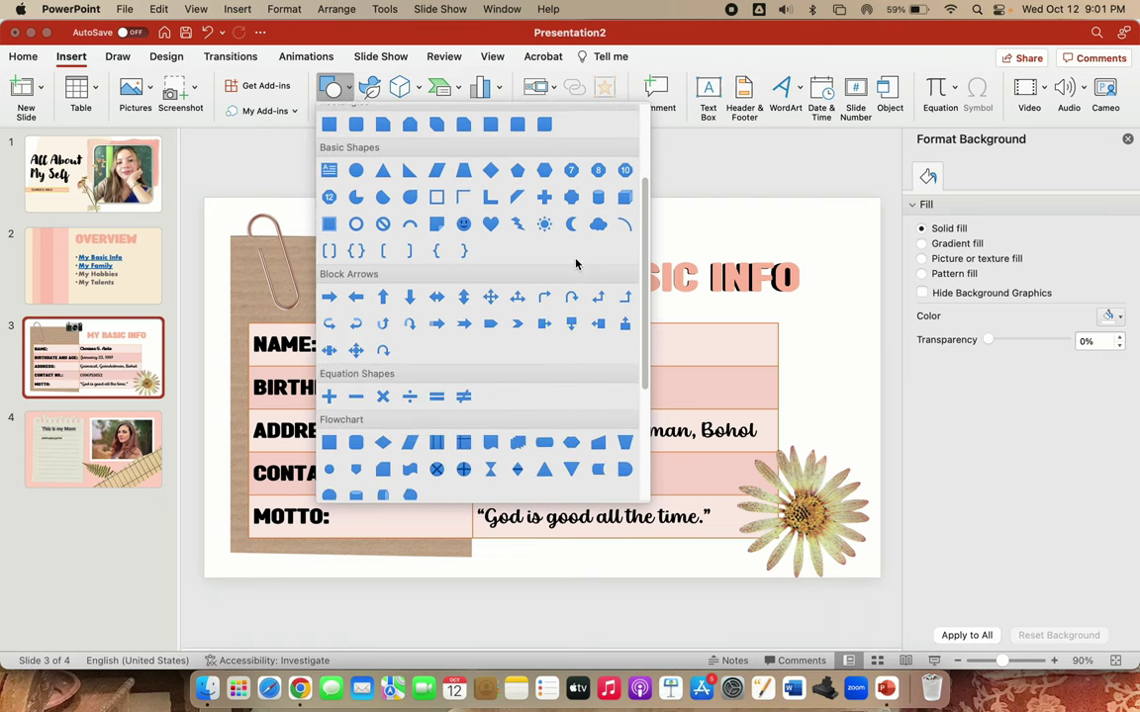
scroll(577, 264, "down", 2)
scroll(576, 264, "down", 2)
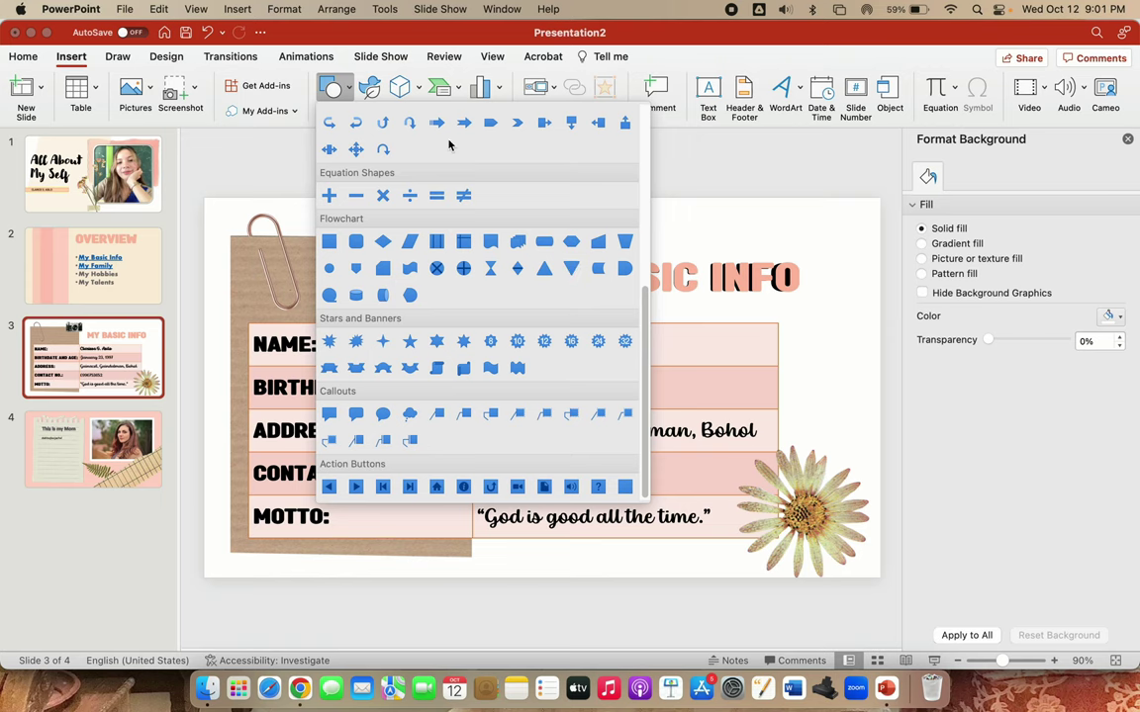
scroll(438, 151, "up", 3)
scroll(416, 129, "up", 3)
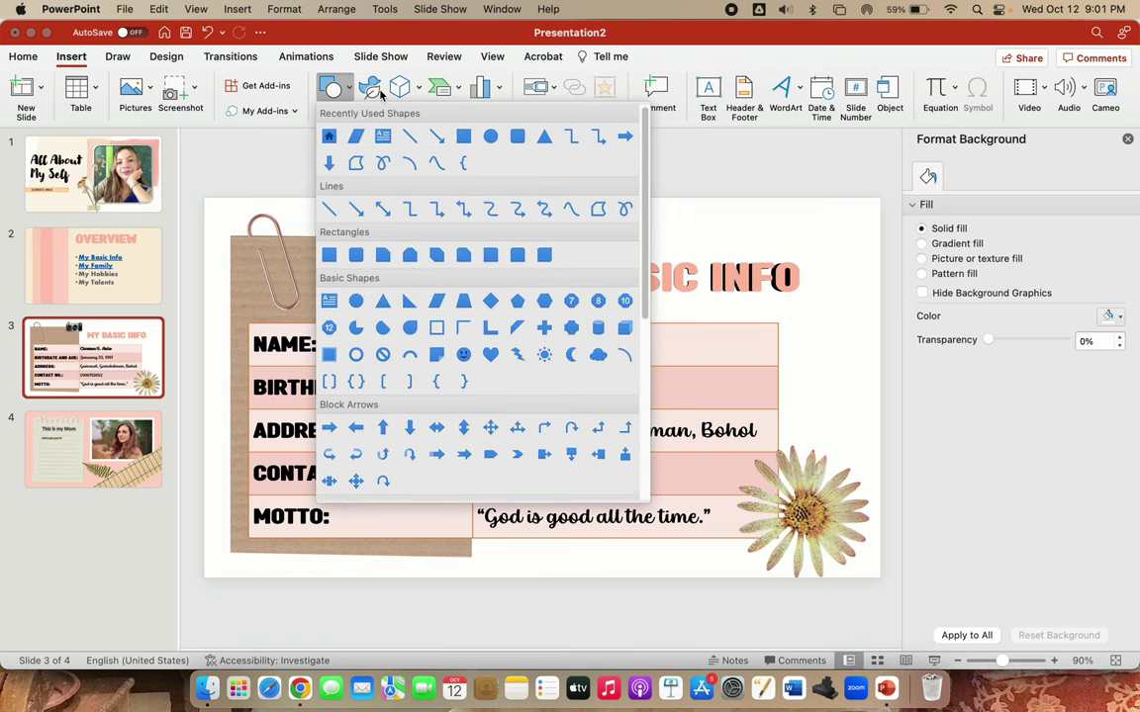
left_click(381, 92)
left_click(369, 92)
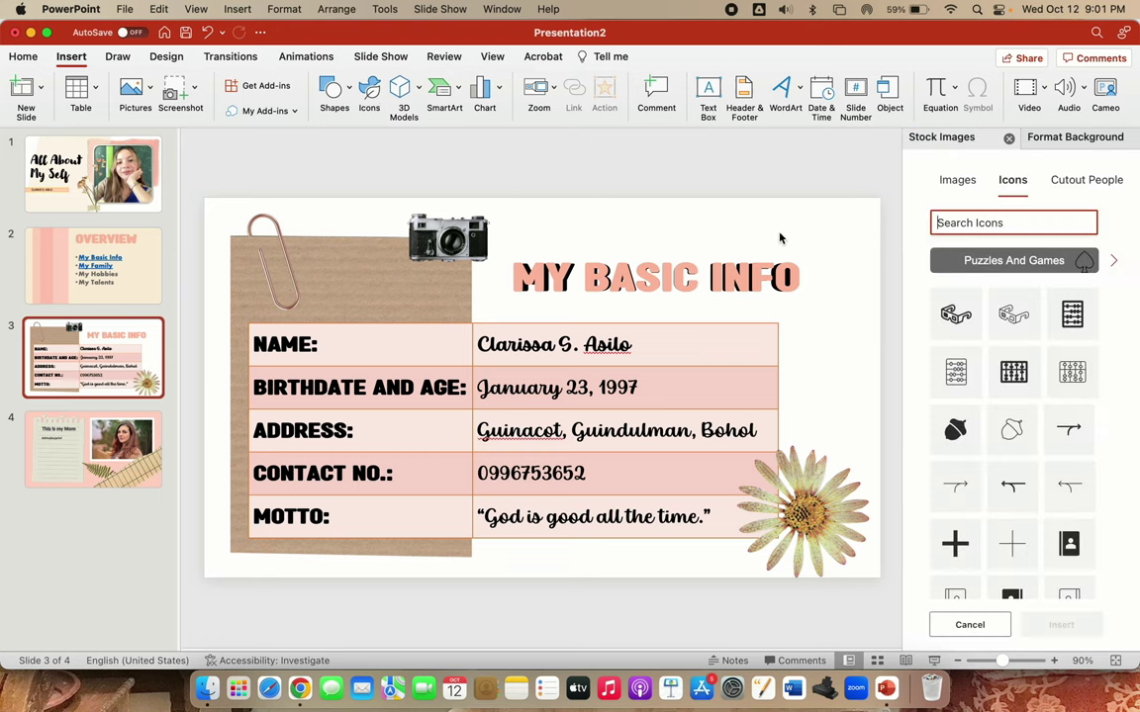
Insert the black house-with-heart icon from a 'house' search and move it top-right
key("ctrl+super+space")
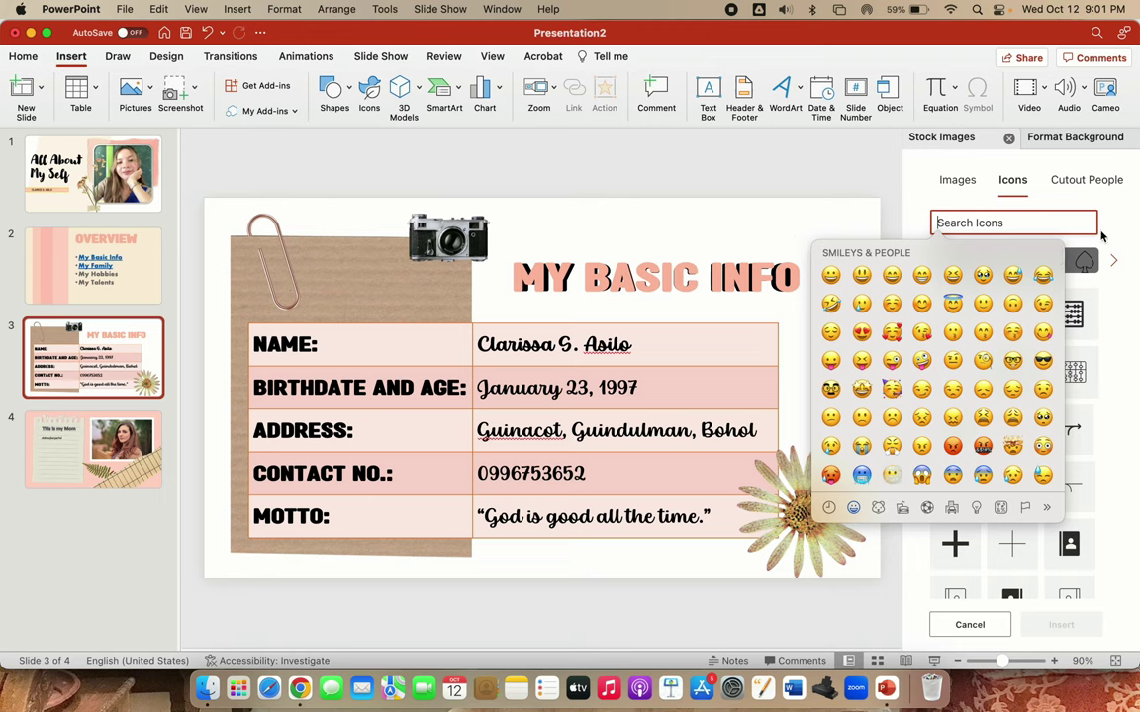
key("Escape")
type("house")
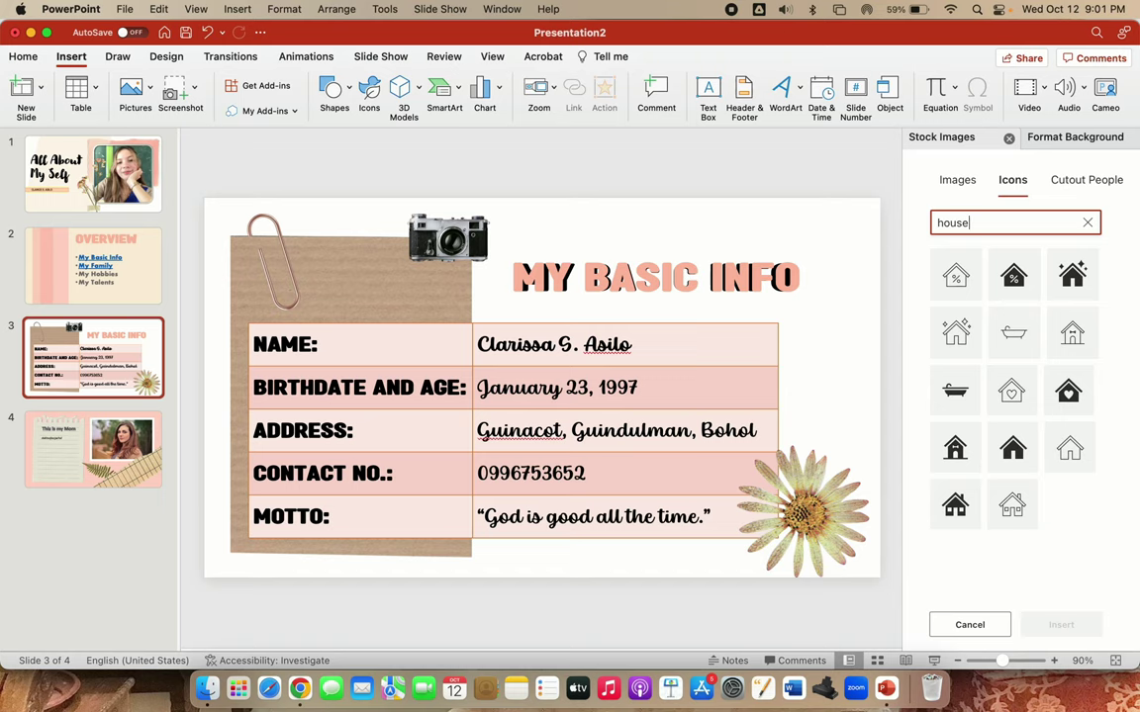
left_click(1070, 392)
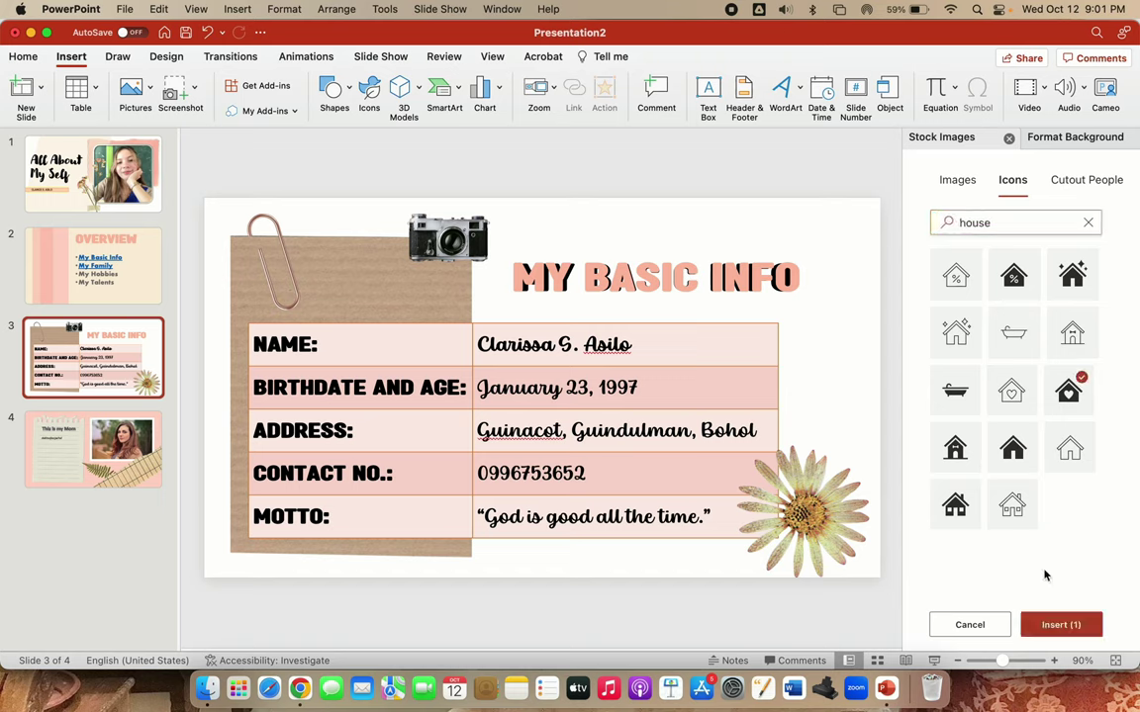
left_click(1029, 627)
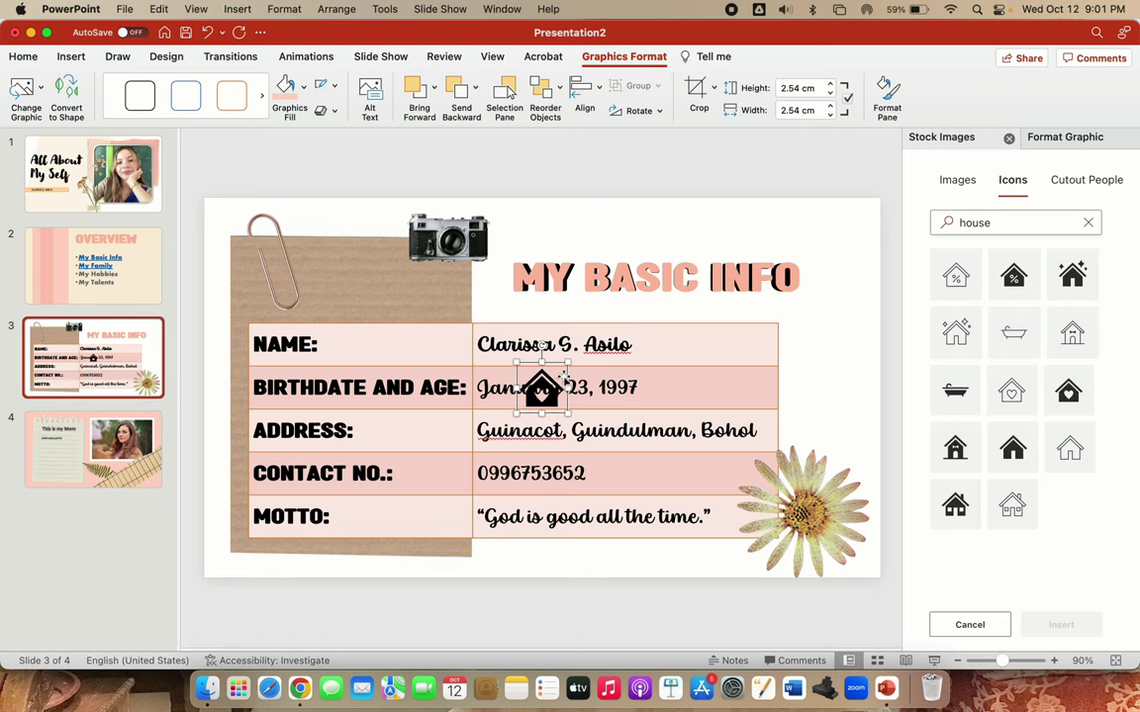
left_click_drag(565, 381, 857, 223)
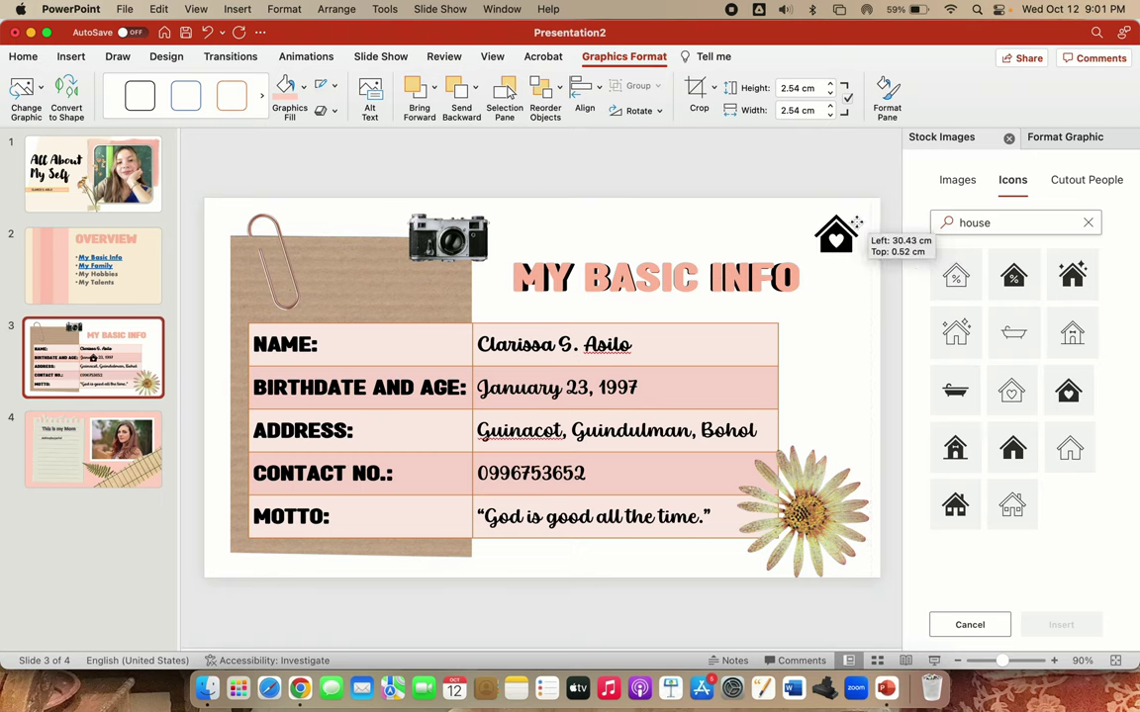
left_click(623, 178)
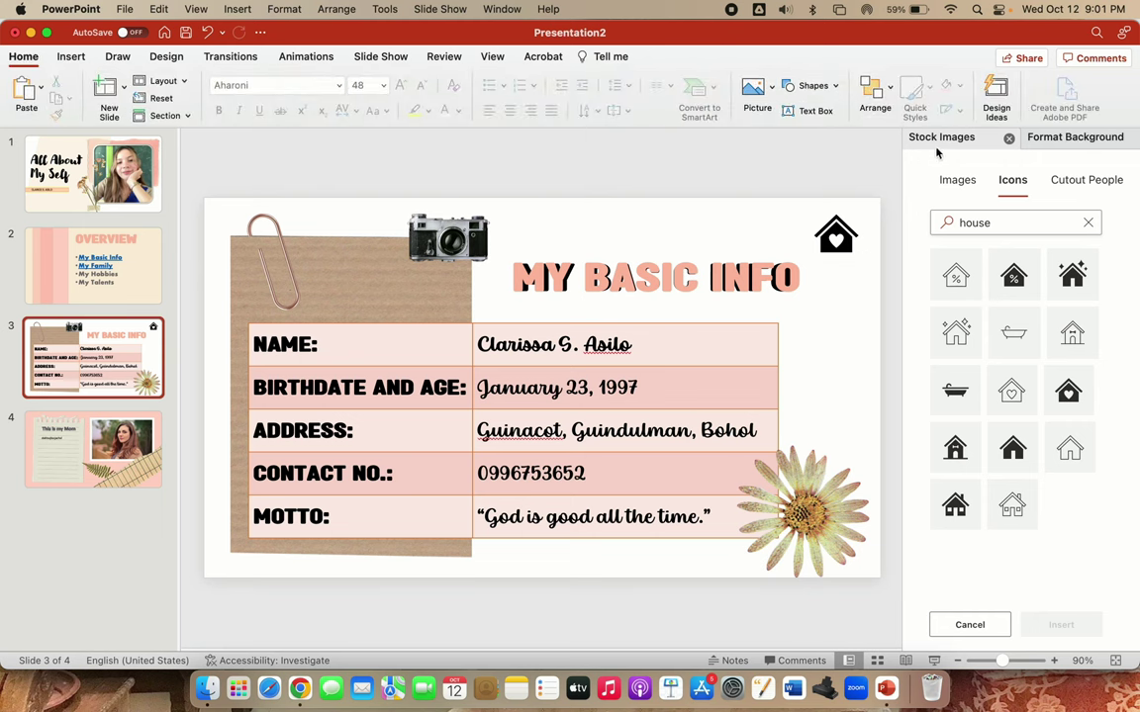
Set the house icon's mouse-click action to hyperlink to the First Slide
right_click(844, 236)
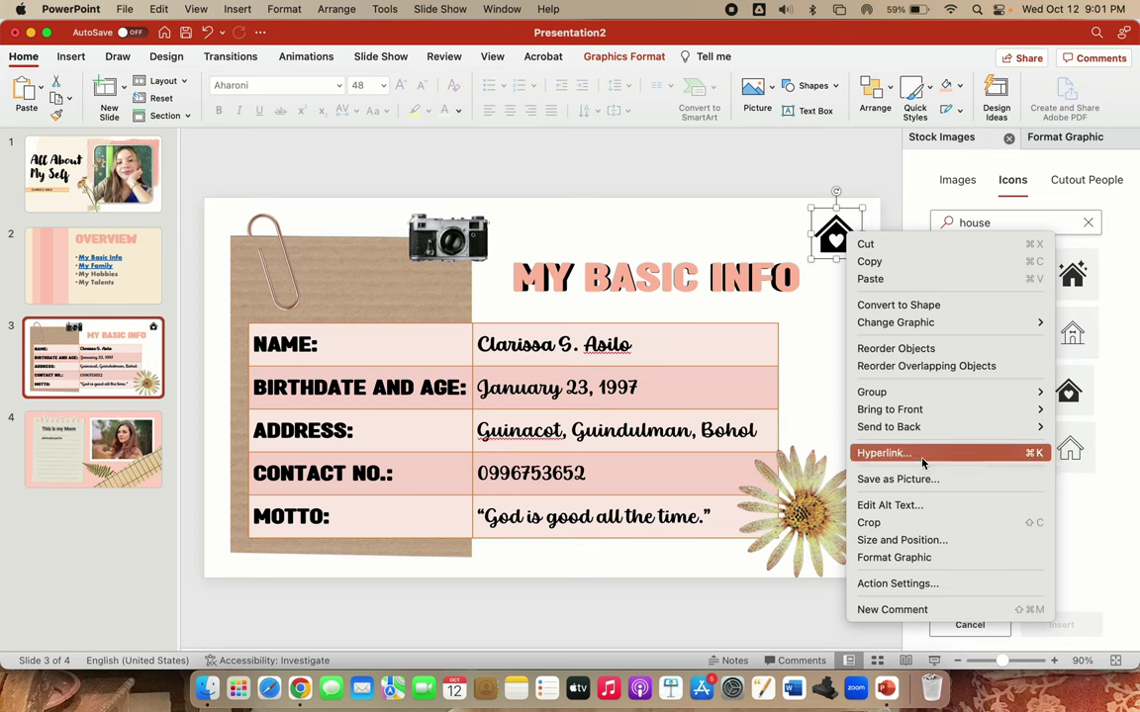
left_click(895, 583)
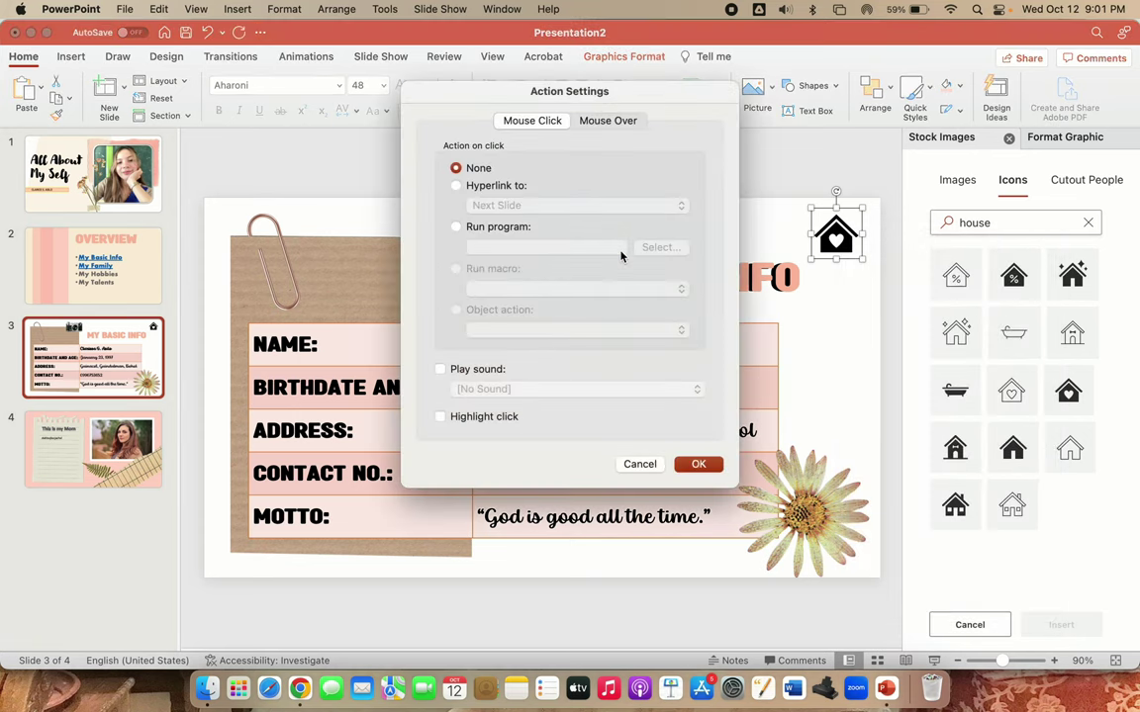
left_click(505, 190)
left_click(527, 205)
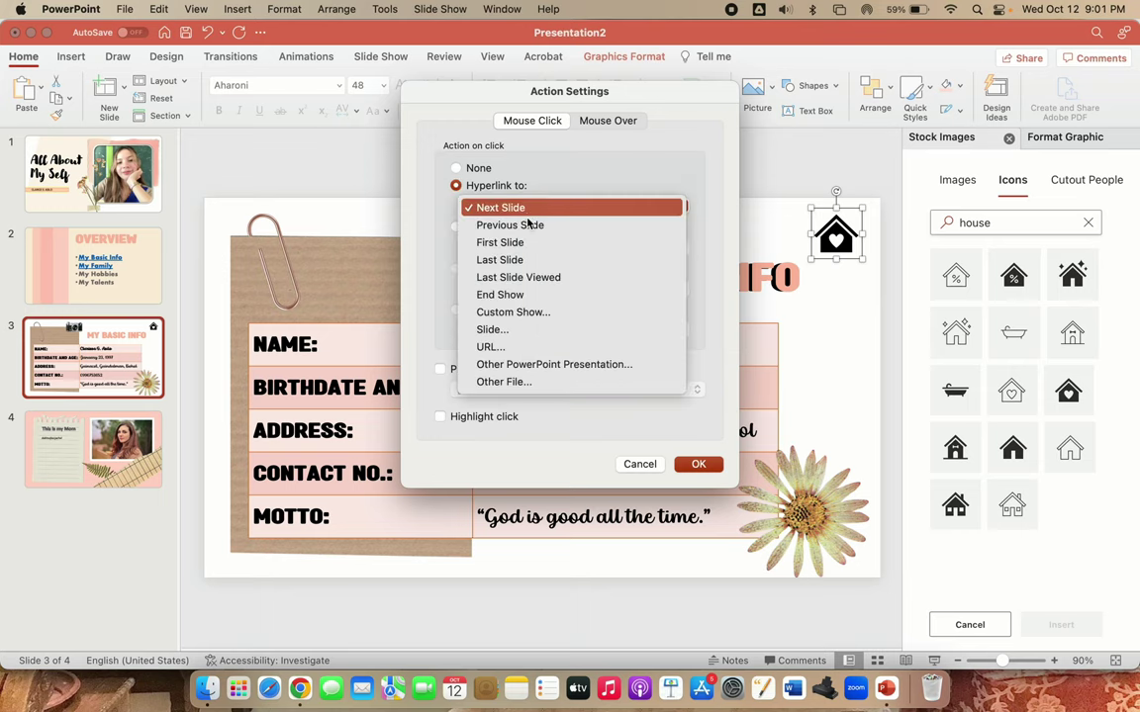
left_click(524, 242)
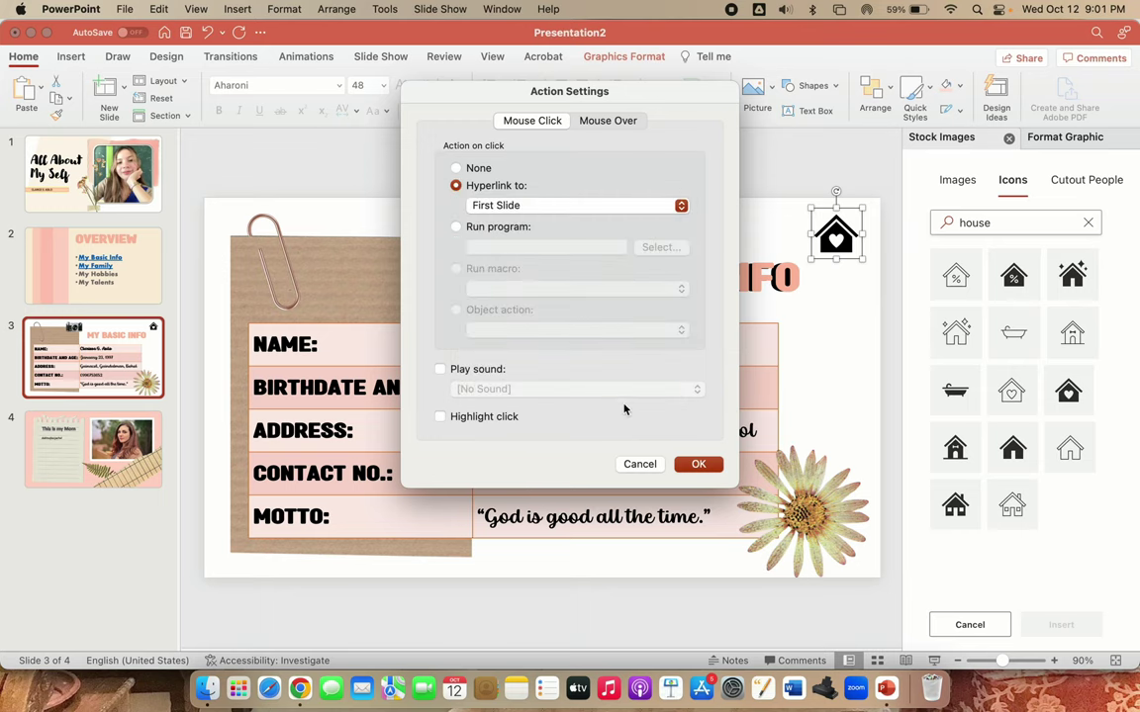
left_click(698, 466)
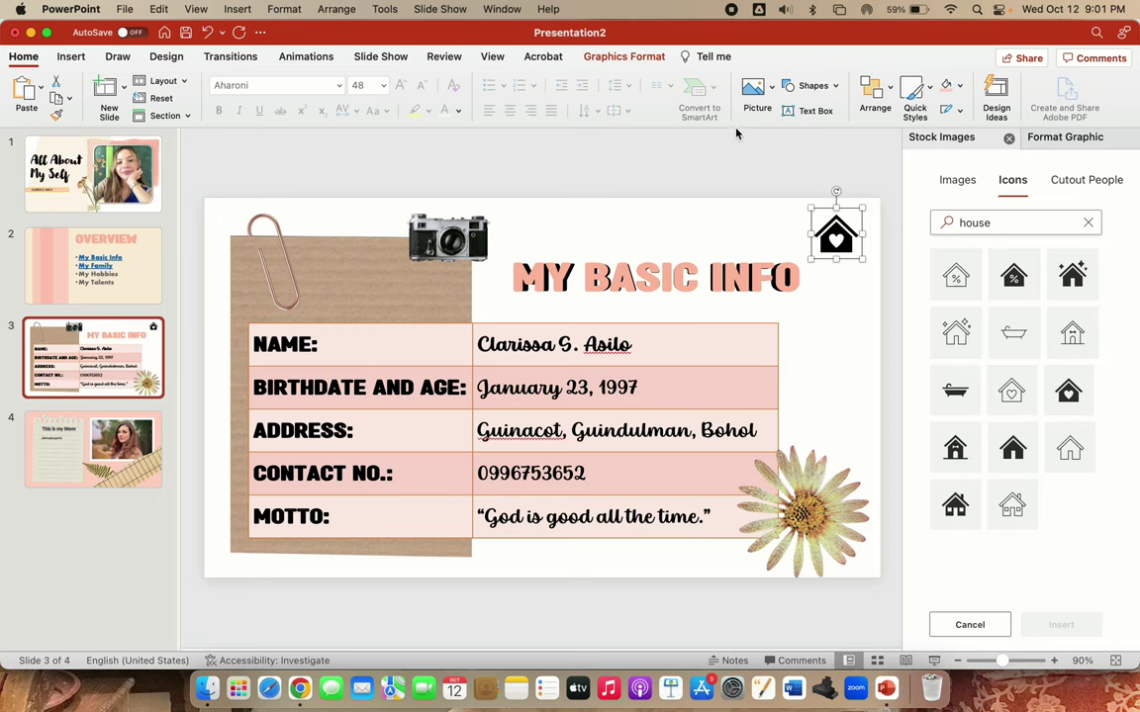
left_click(704, 162)
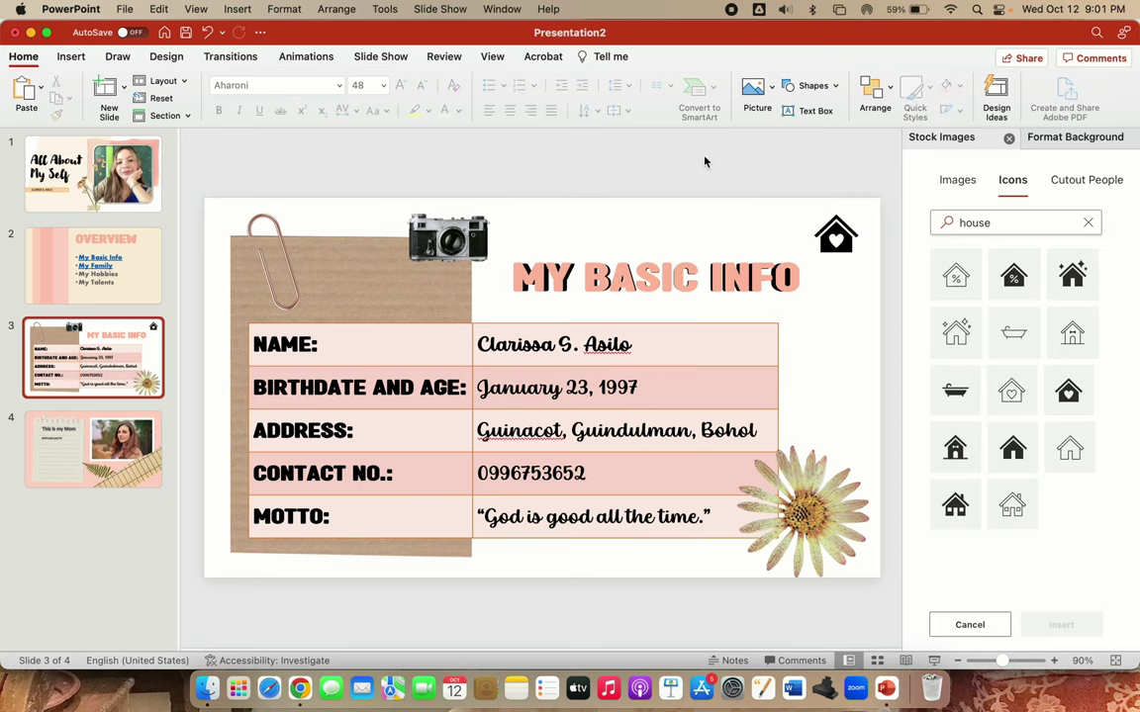
Copy the house icon from the My Basic Info slide onto the Mom slide
left_click(91, 430)
left_click(79, 356)
left_click(826, 232)
key("super+c")
left_click(89, 435)
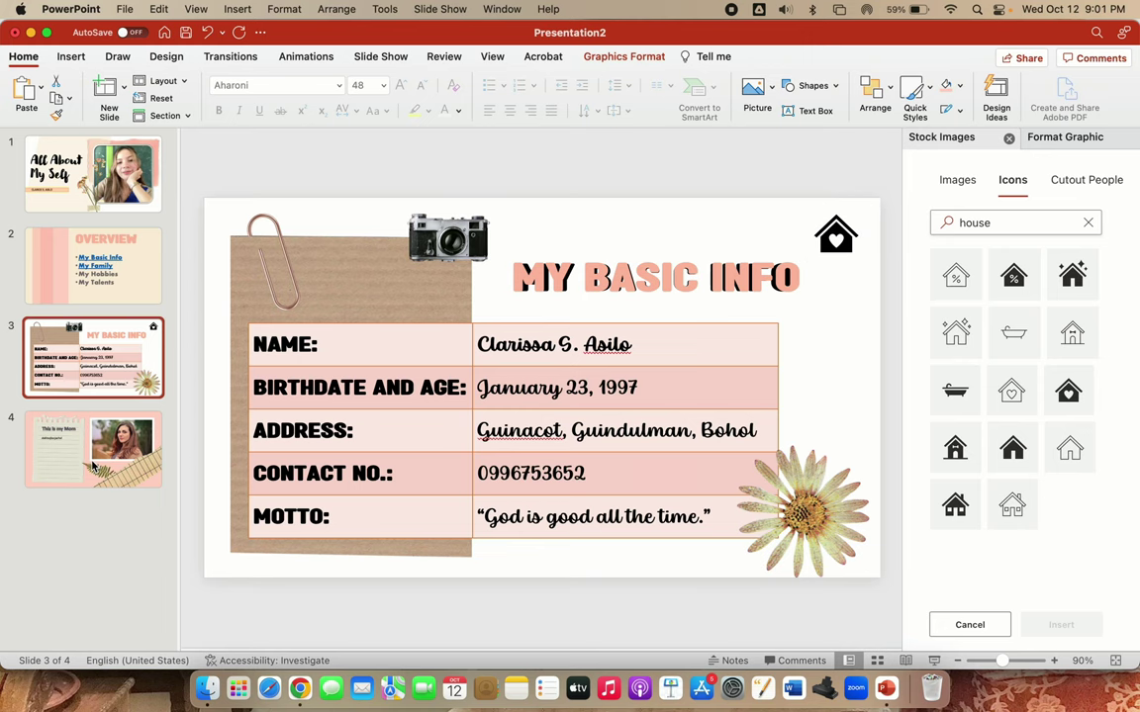
key("super+v")
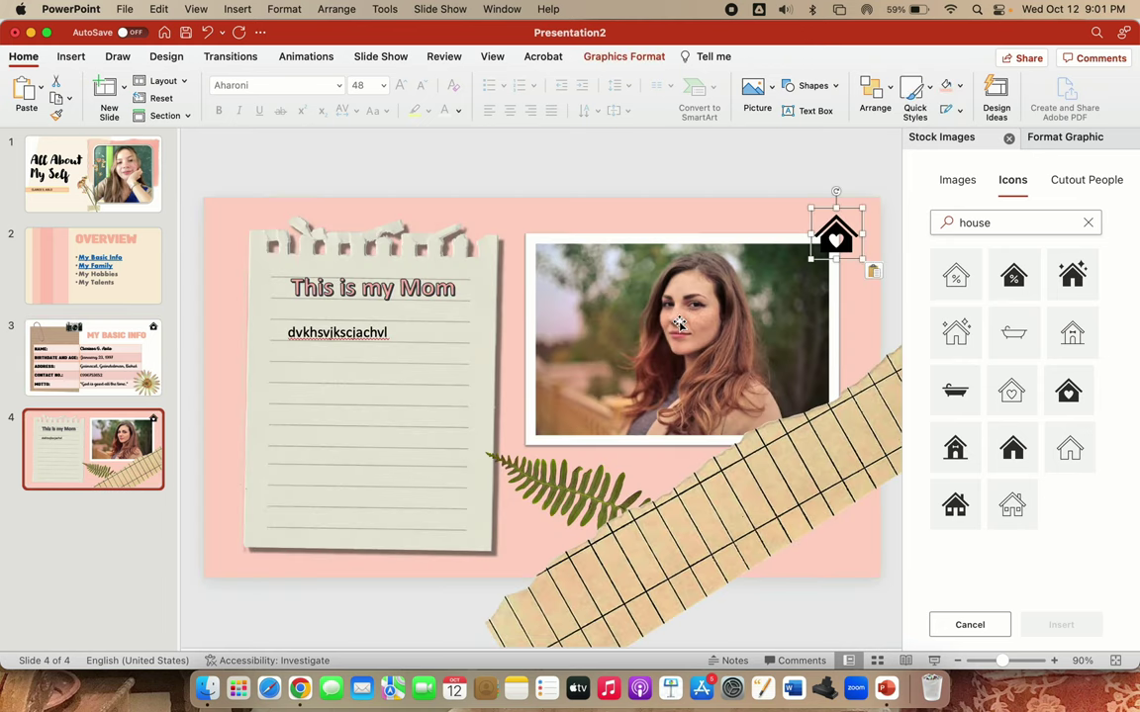
Shrink the Mom photo slightly from its top-right corner
left_click(616, 285)
left_click_drag(833, 240, 805, 259)
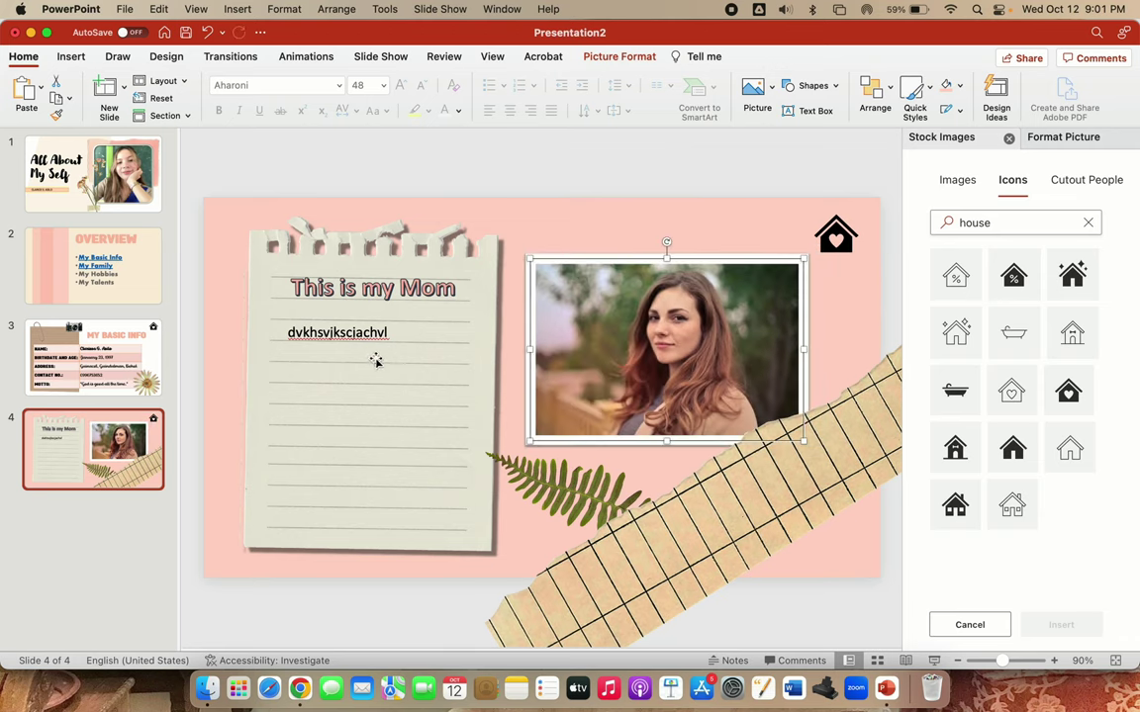
left_click(513, 152)
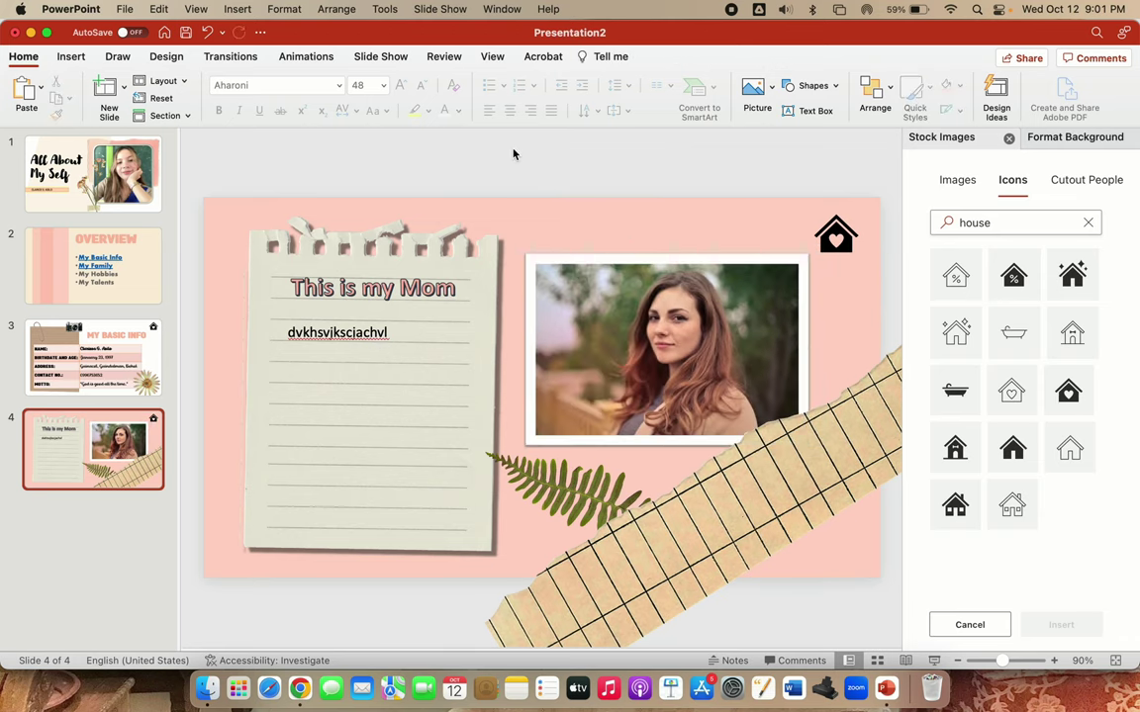
left_click(137, 181)
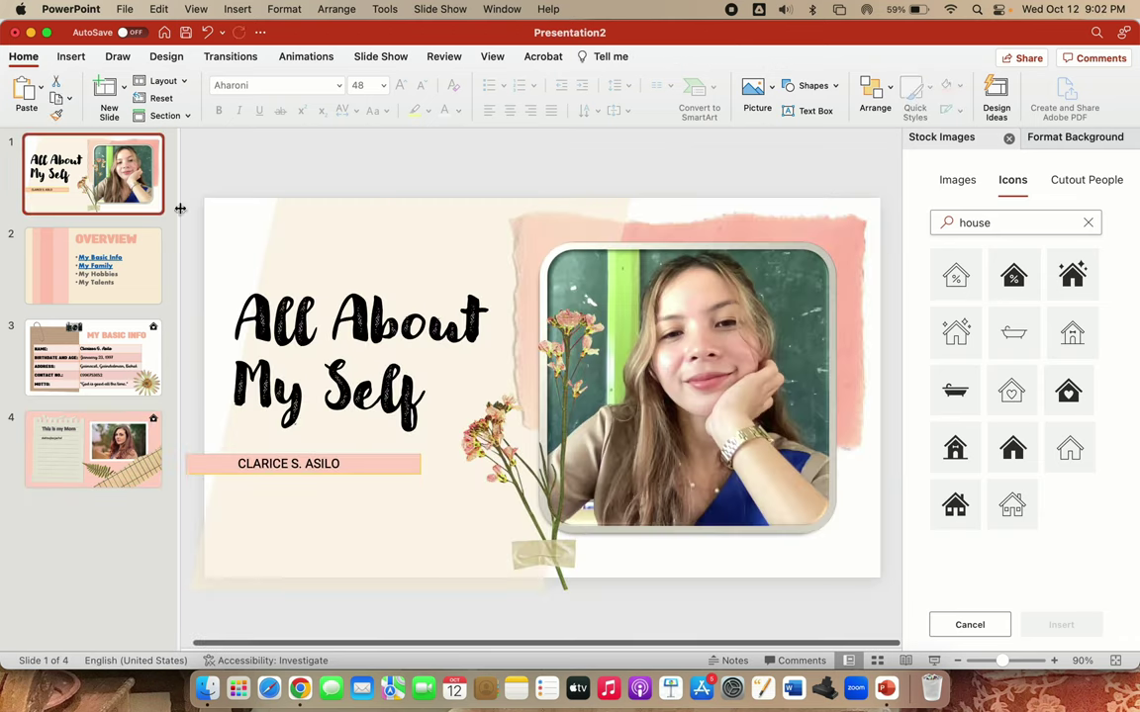
left_click(933, 660)
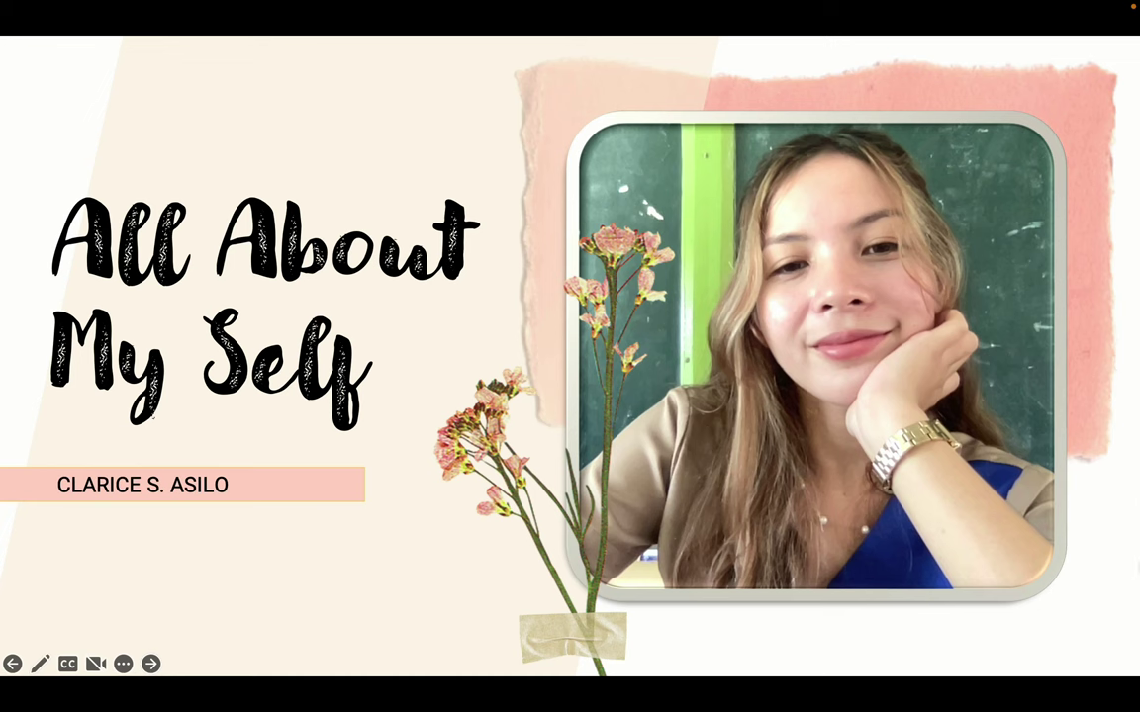
key("Right")
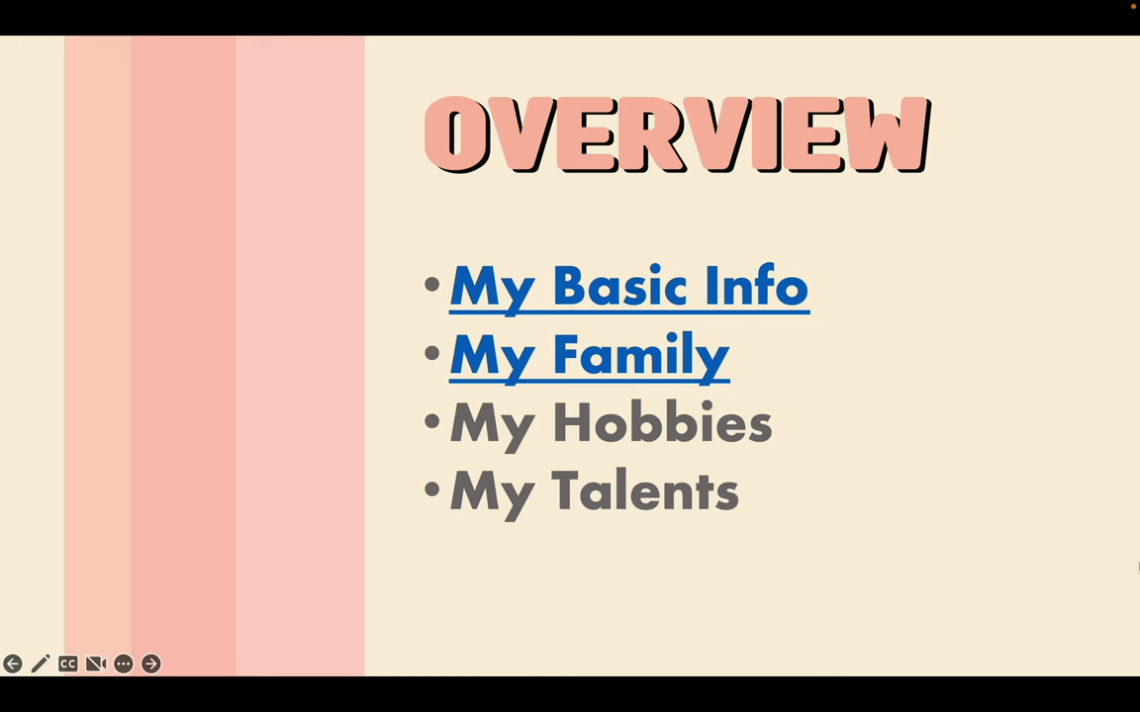
left_click(673, 265)
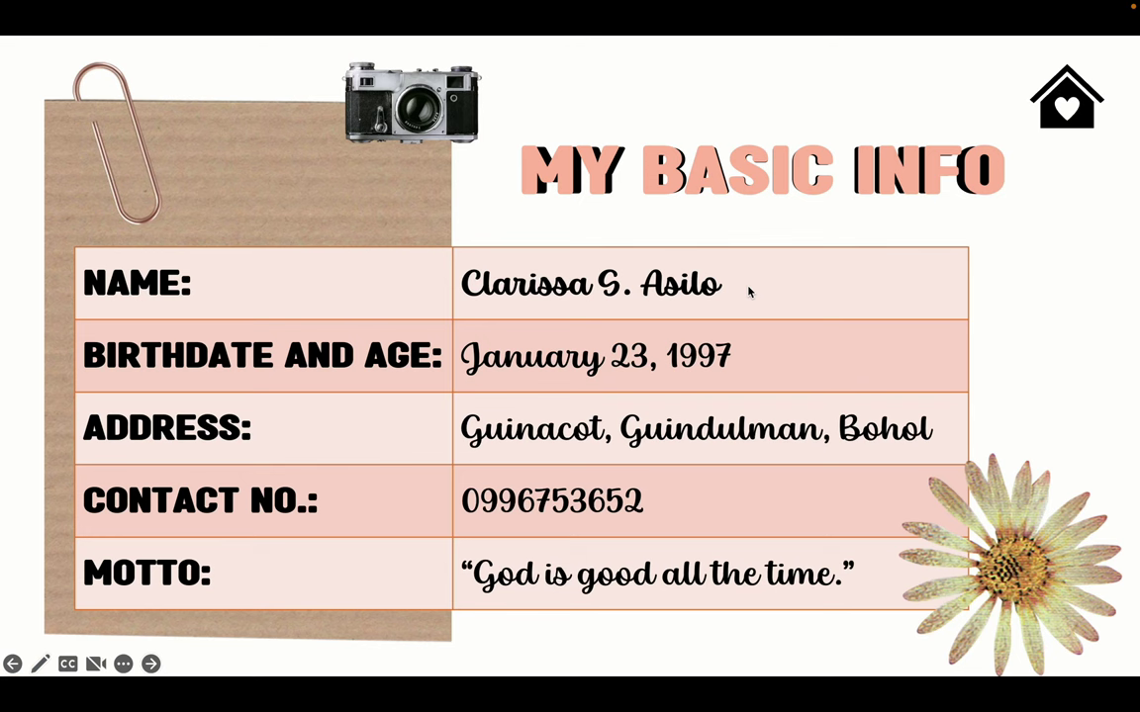
left_click(1062, 102)
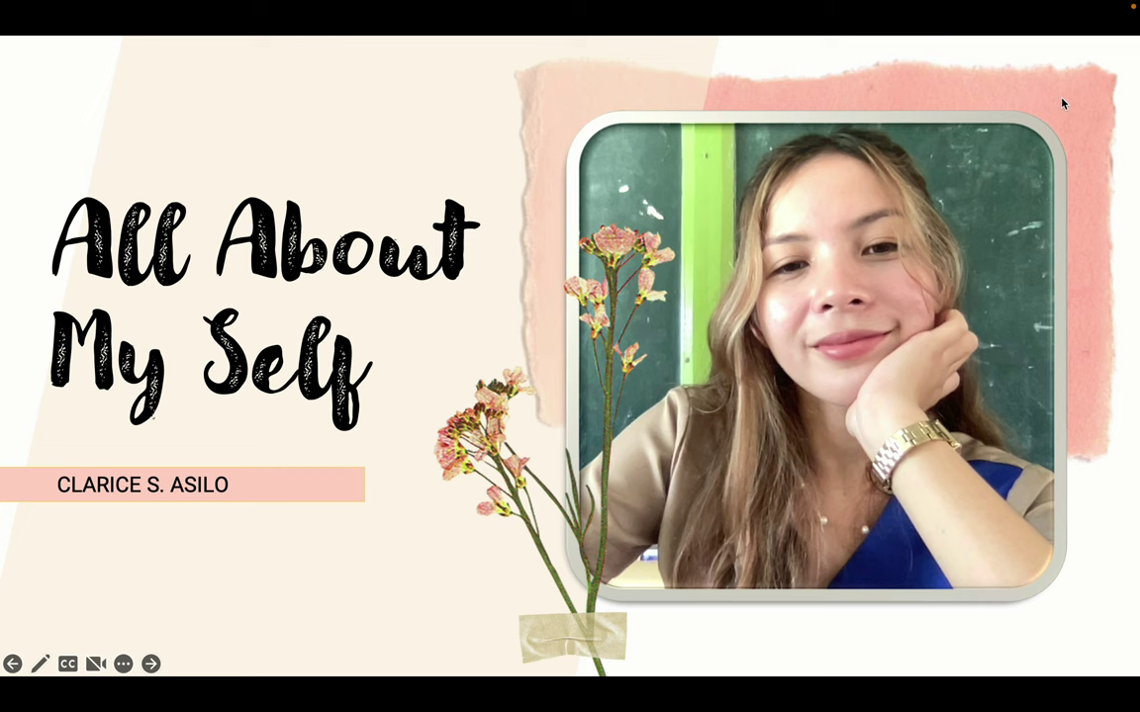
key("Escape")
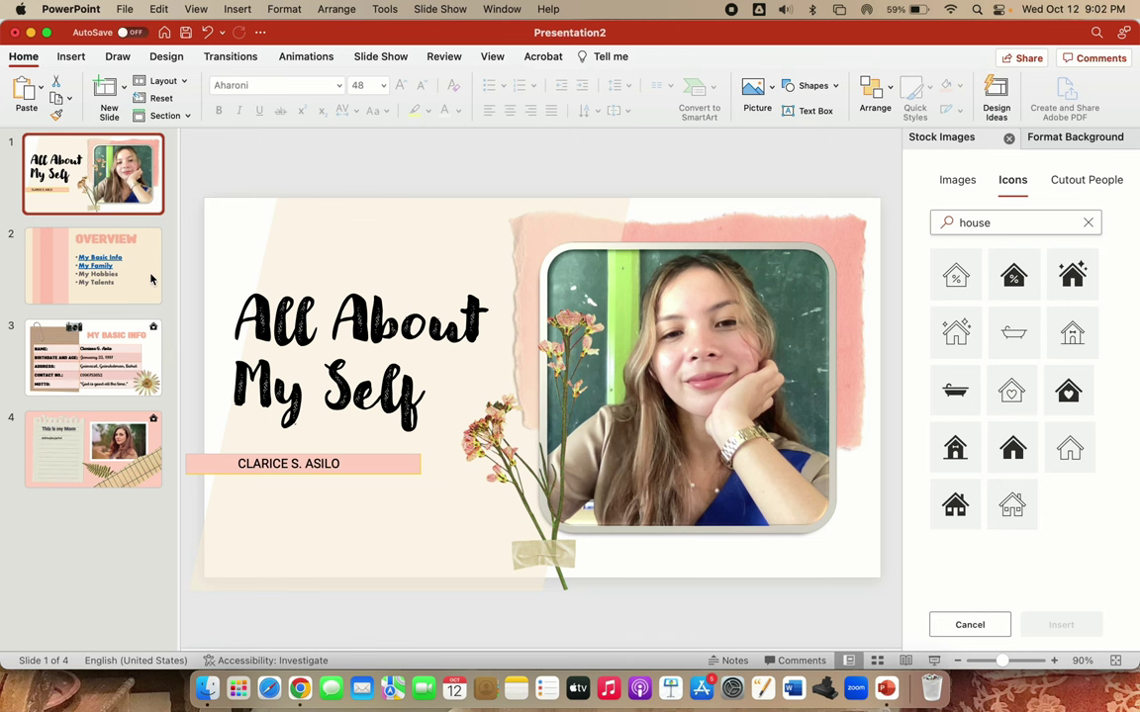
Change the My Basic Info house icon's action to hyperlink to Slide 2, the Overview
left_click(151, 280)
left_click(94, 357)
left_click(836, 234)
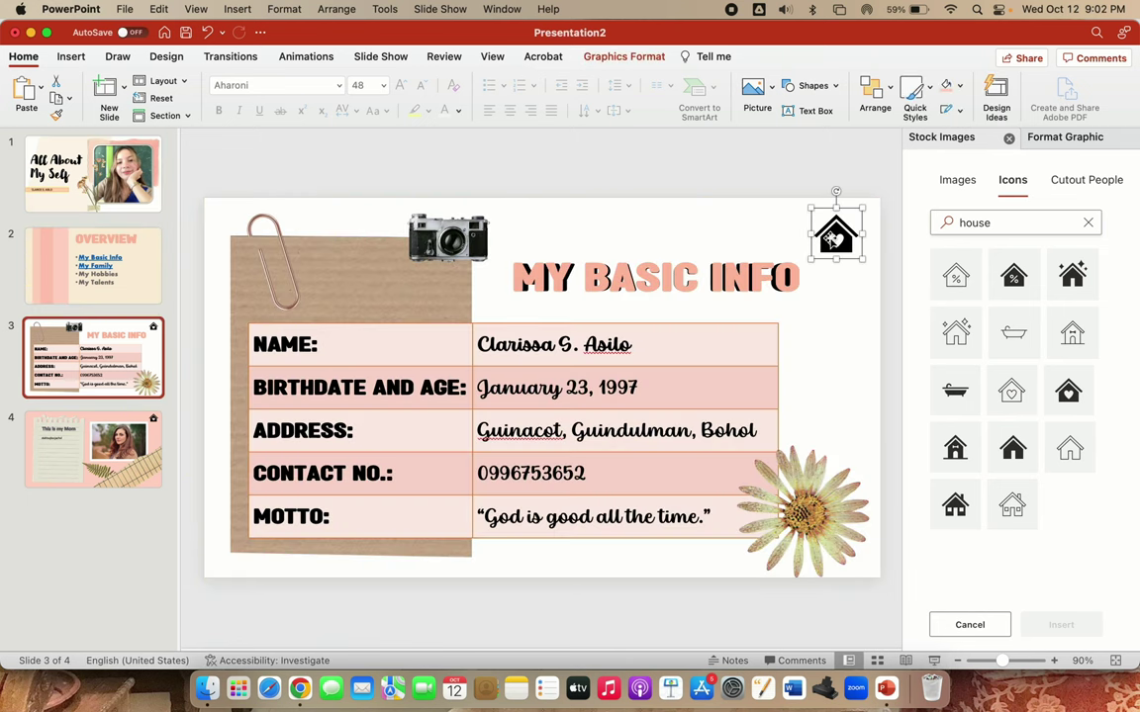
right_click(836, 243)
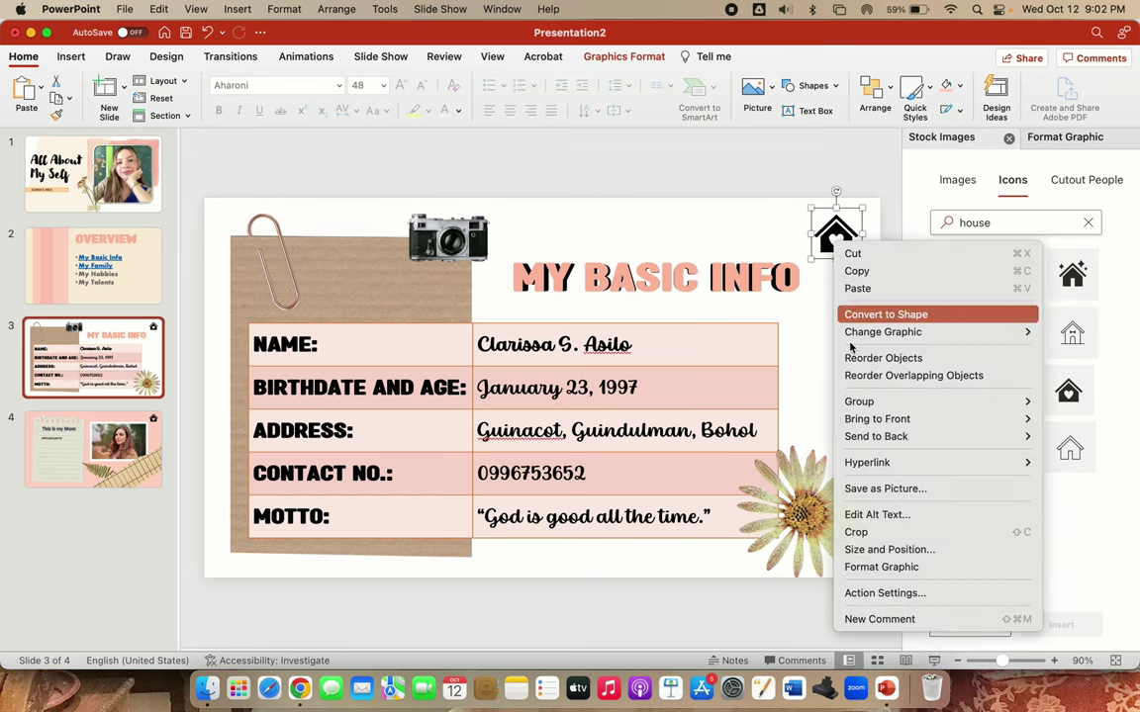
left_click(883, 592)
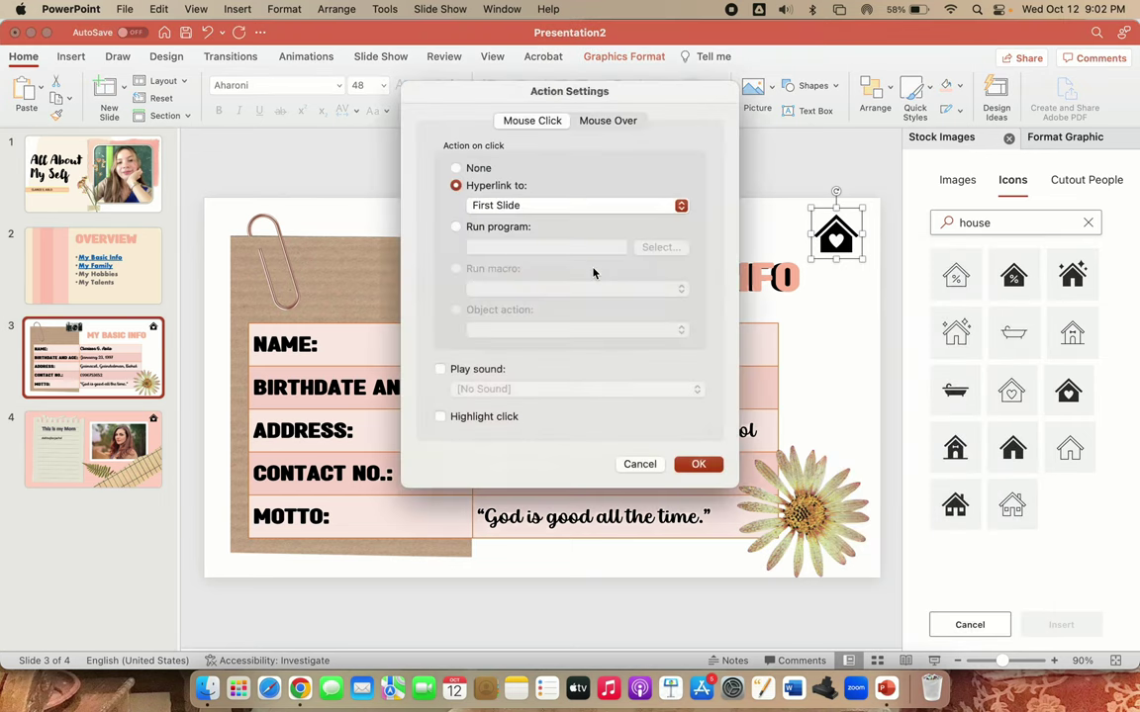
left_click(559, 205)
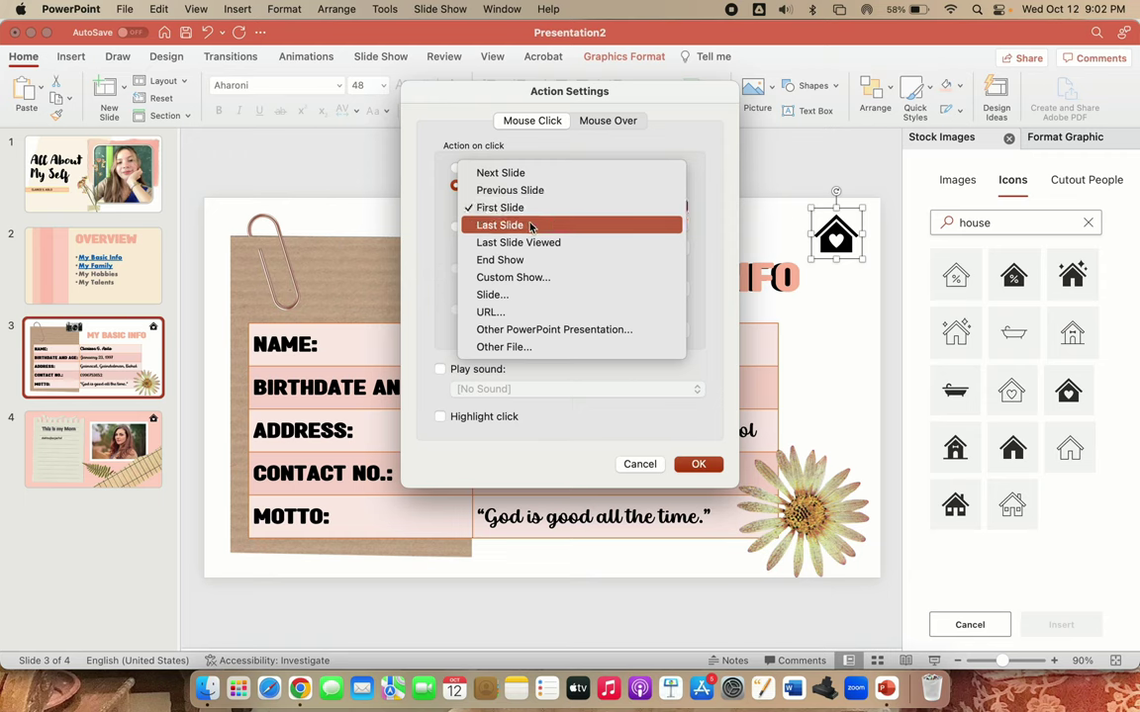
left_click(526, 297)
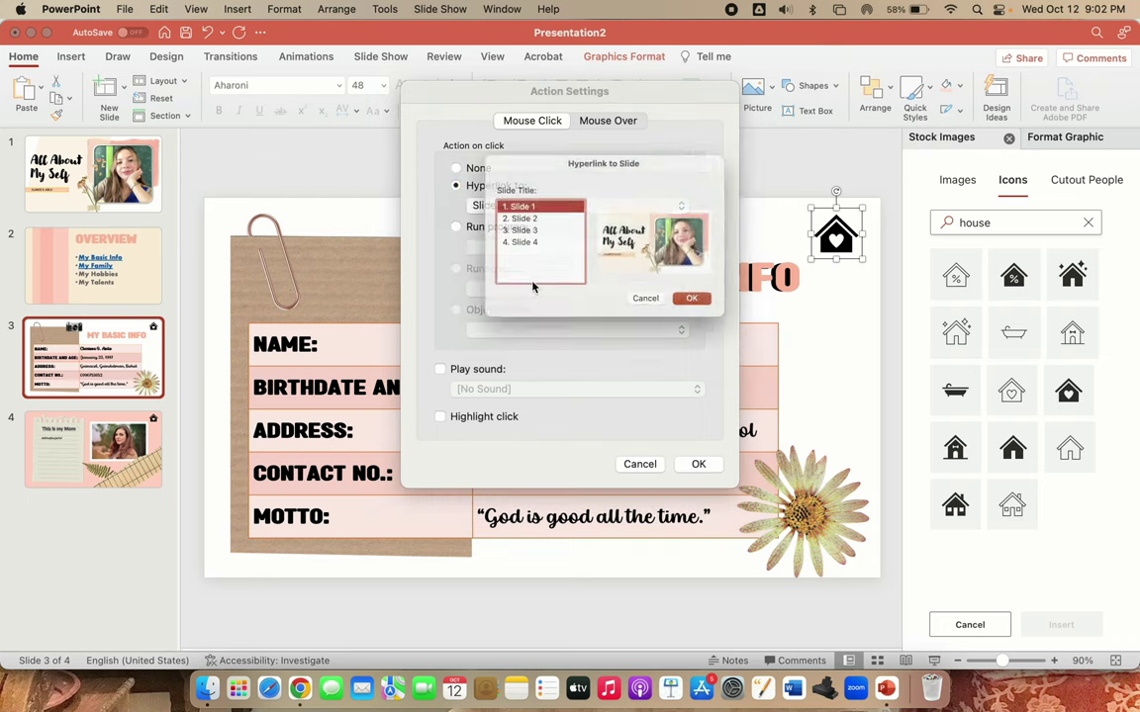
left_click(525, 214)
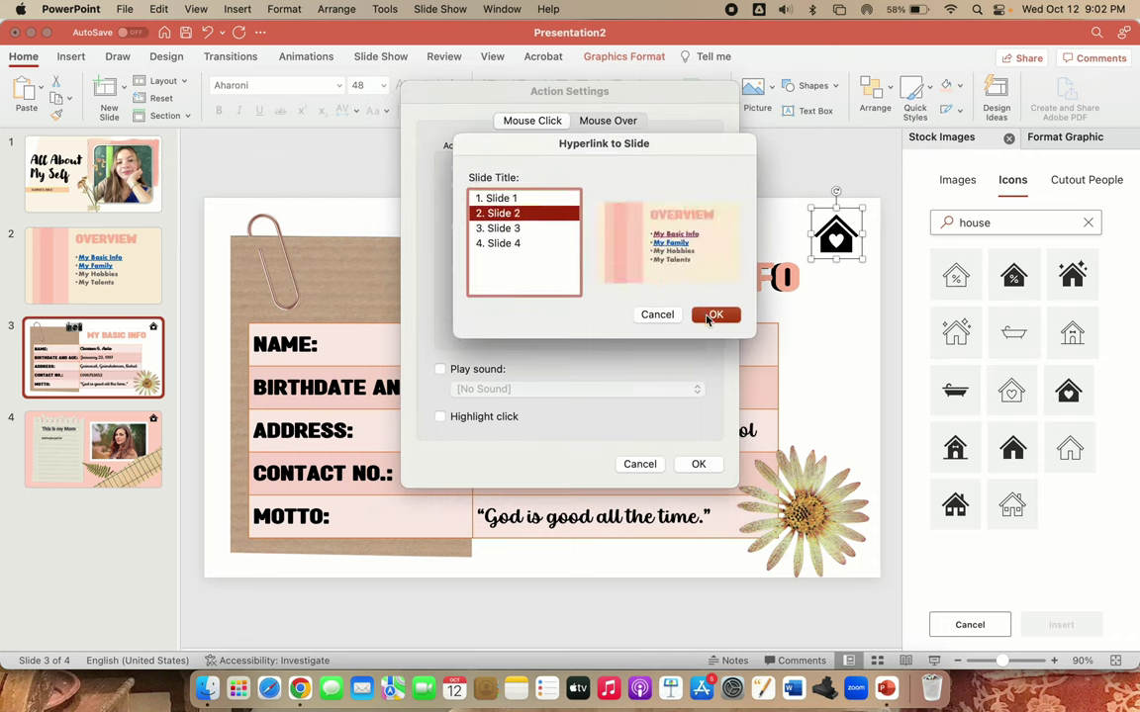
left_click(714, 315)
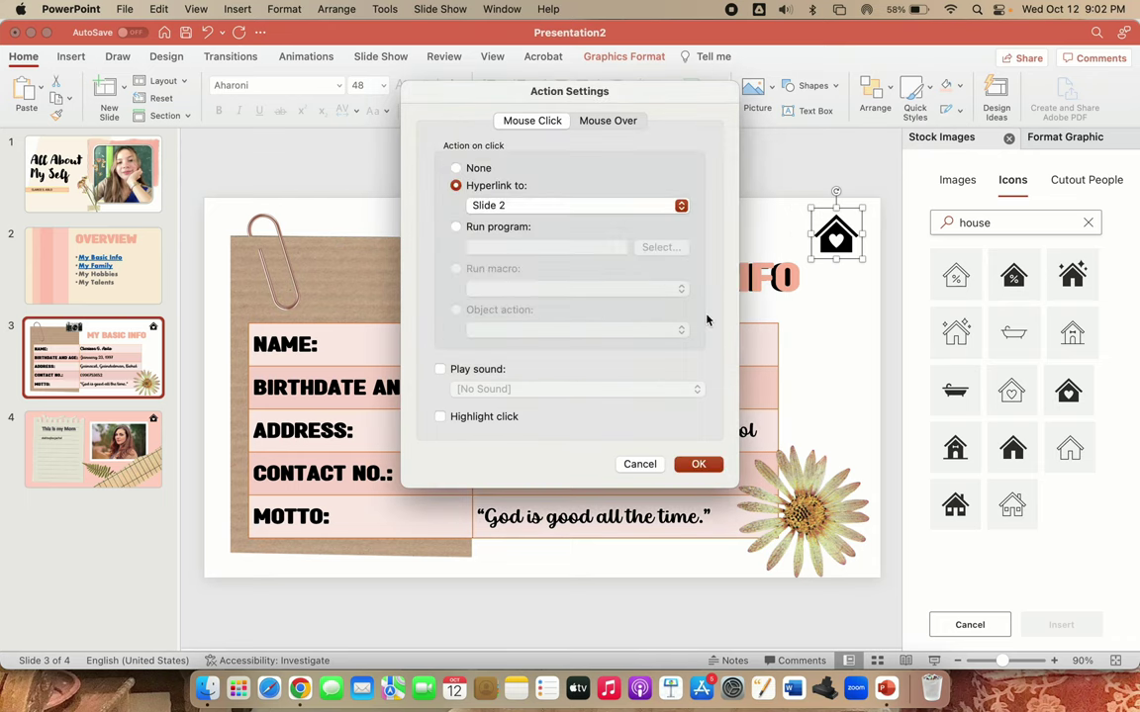
left_click(696, 463)
left_click(126, 188)
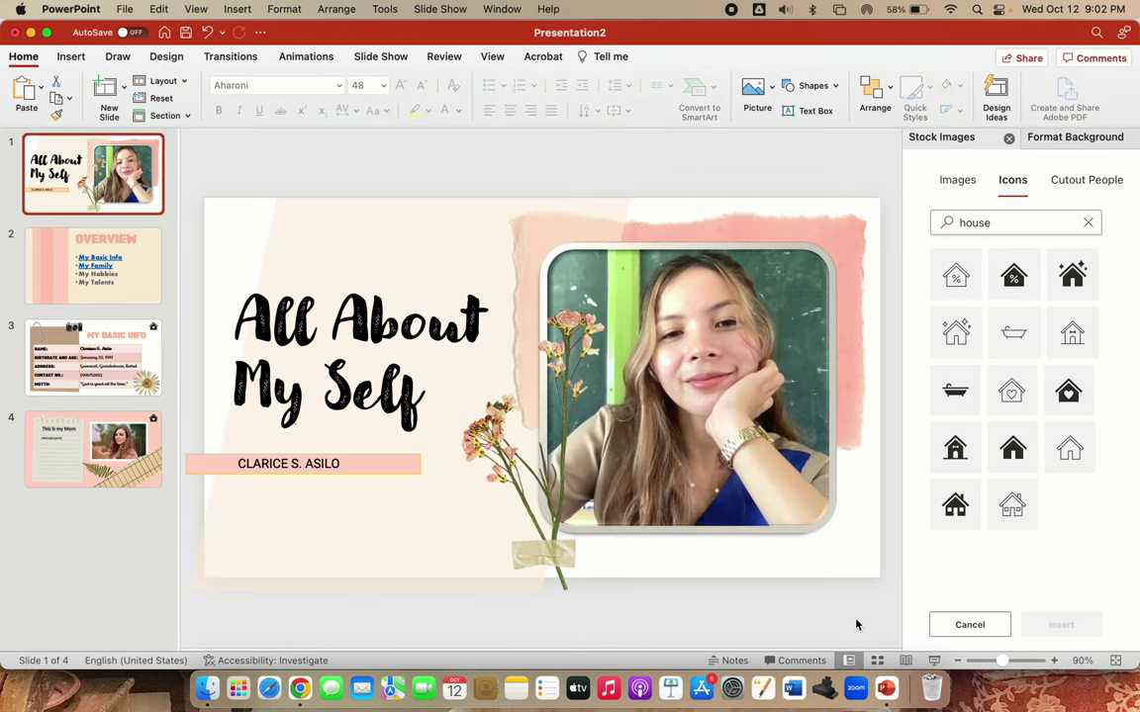
Run the slide show, following My Basic Info, the house icon back to Overview, and My Family, then exit
key("super+shift+Return")
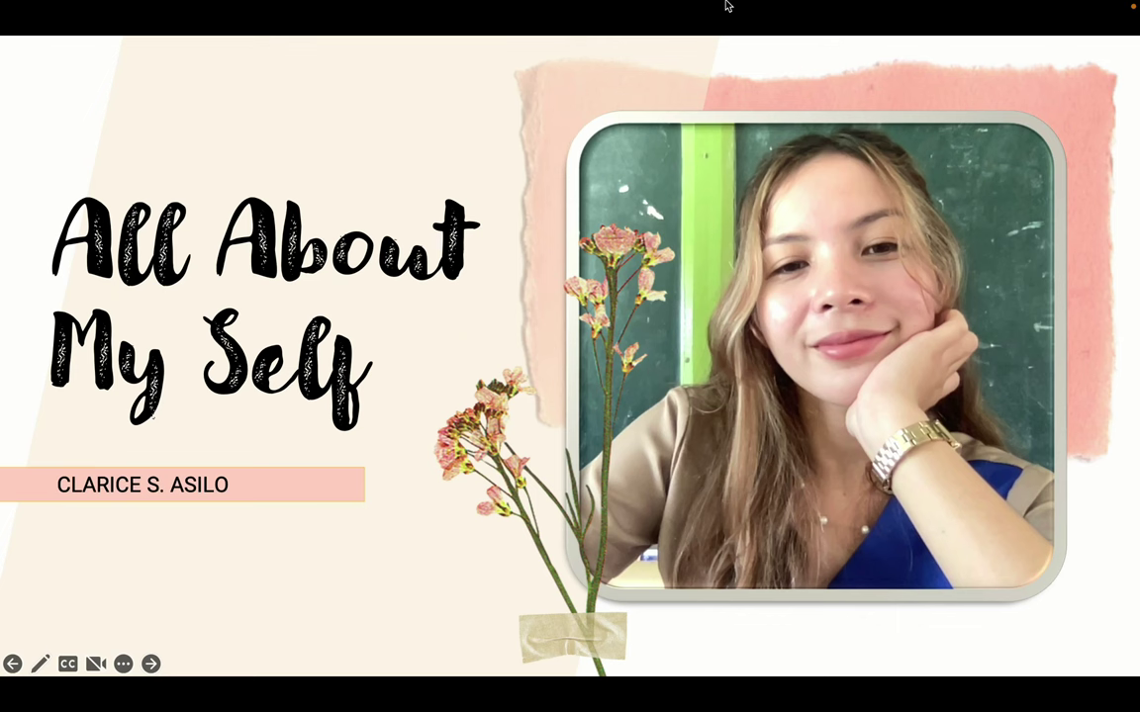
key("Right")
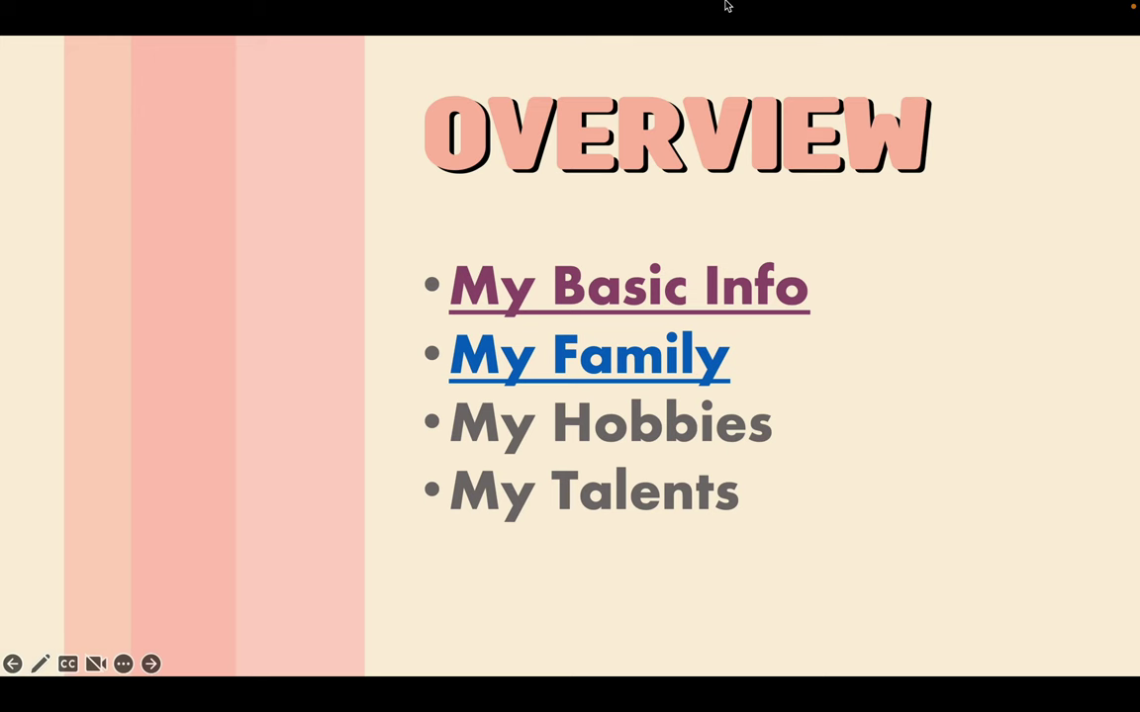
left_click(678, 295)
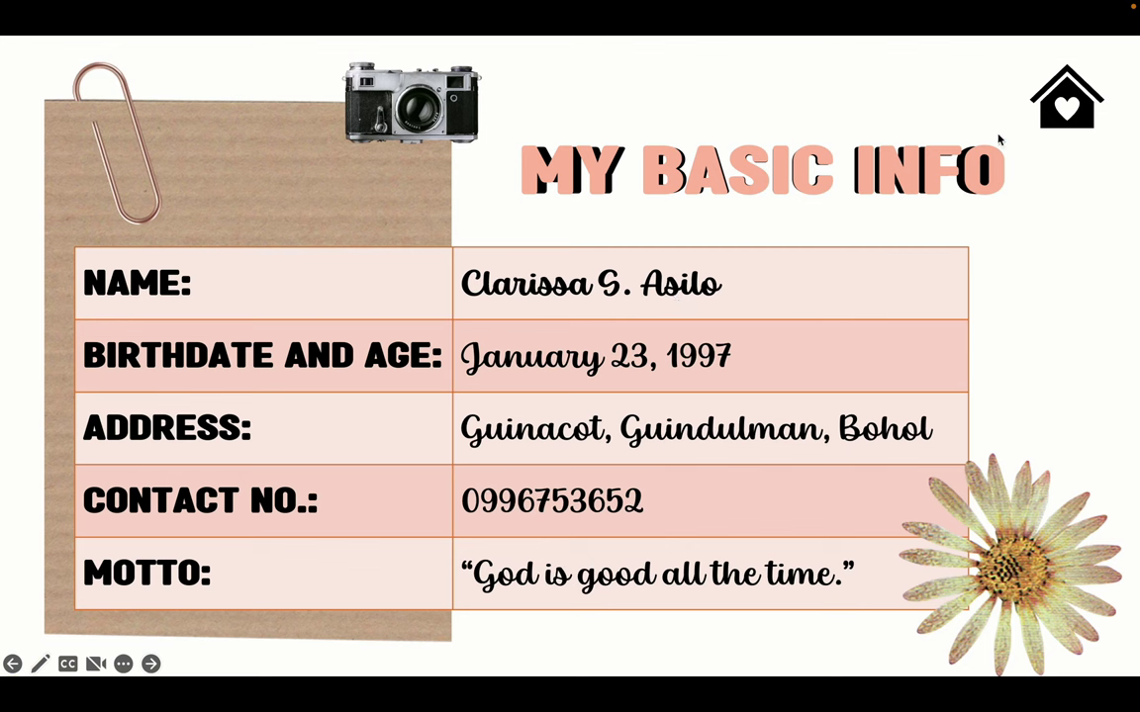
left_click(1068, 113)
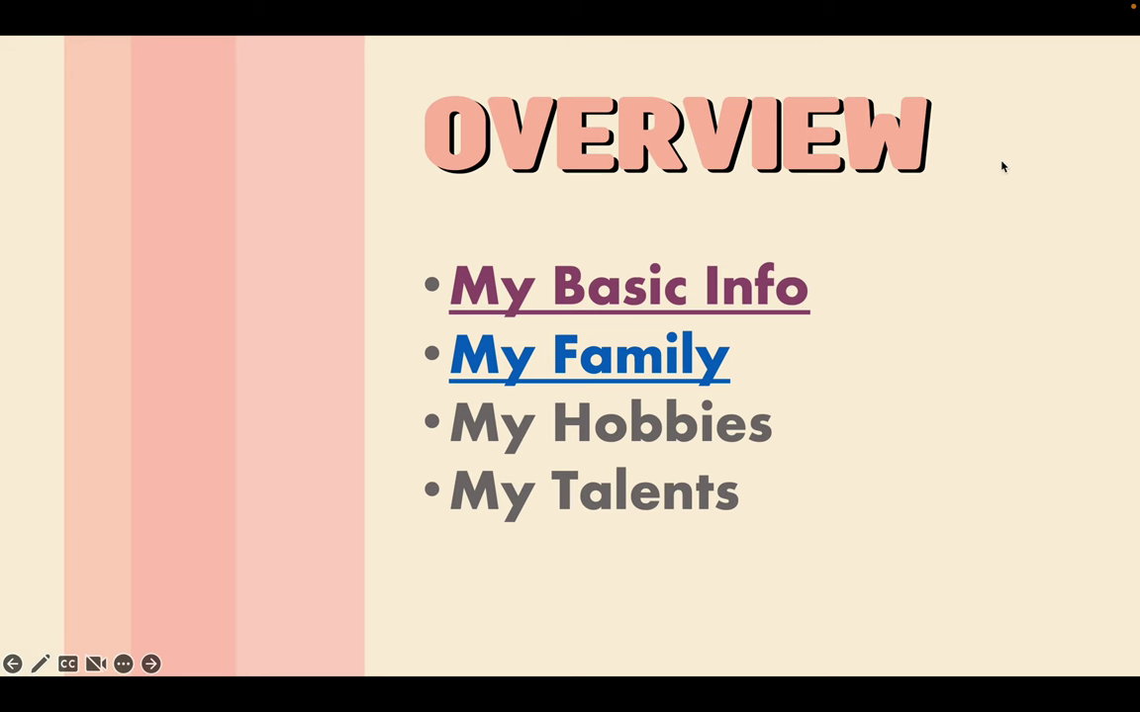
left_click(661, 357)
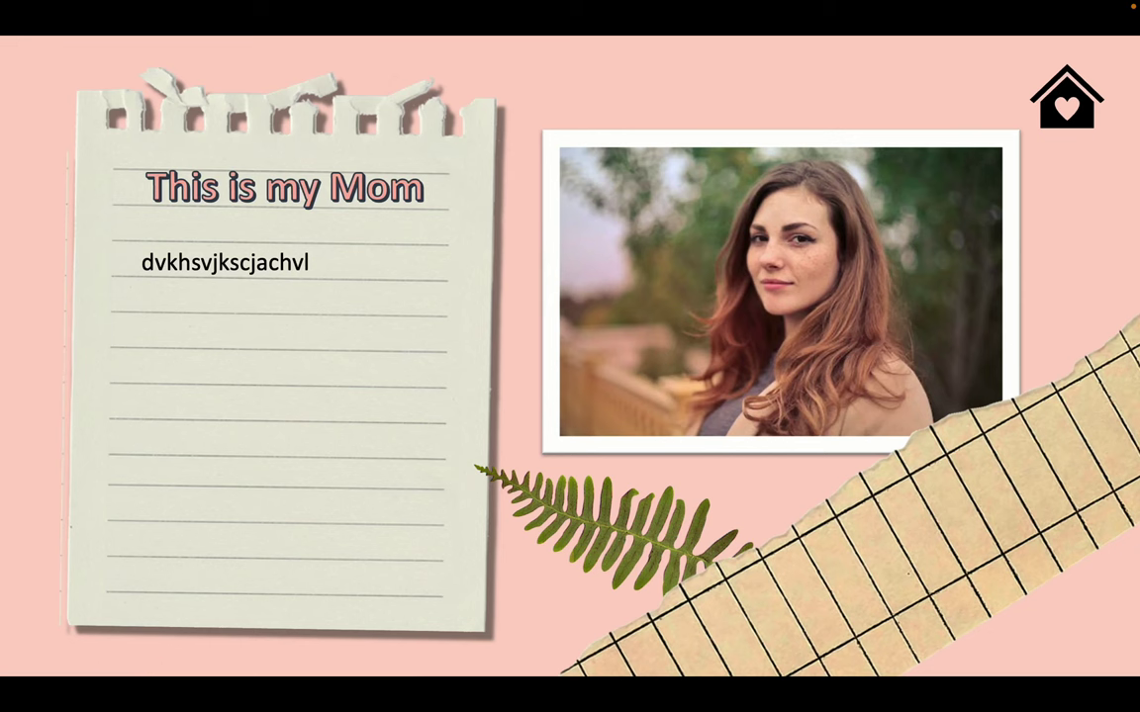
key("Escape")
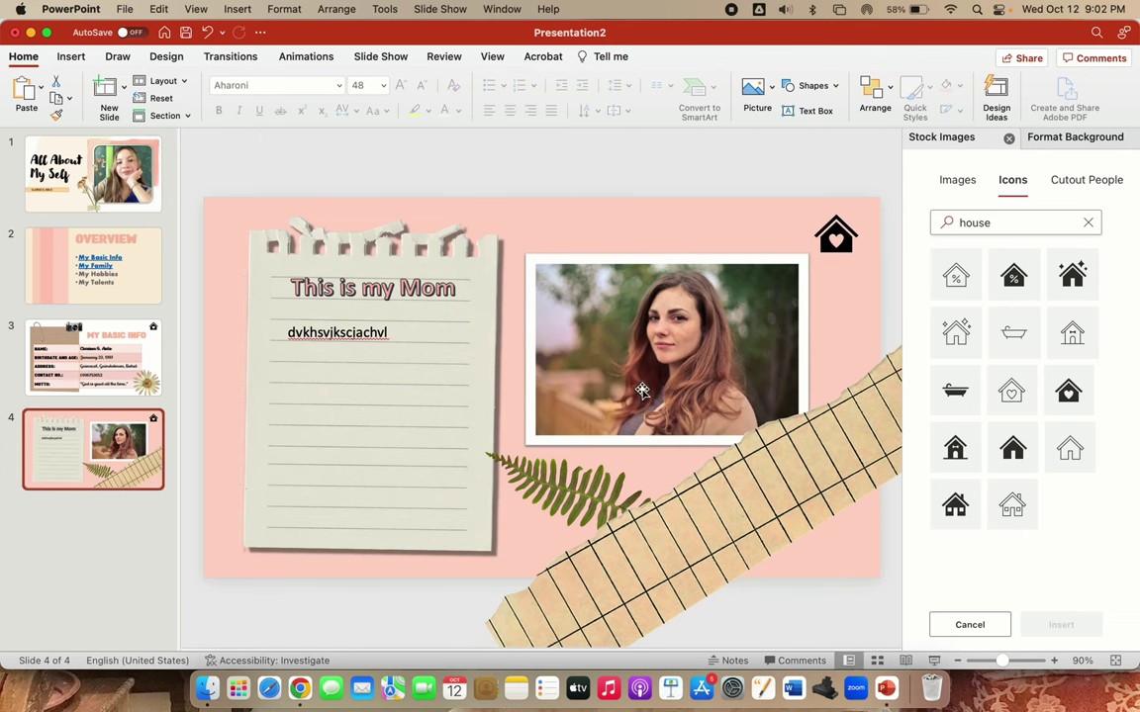